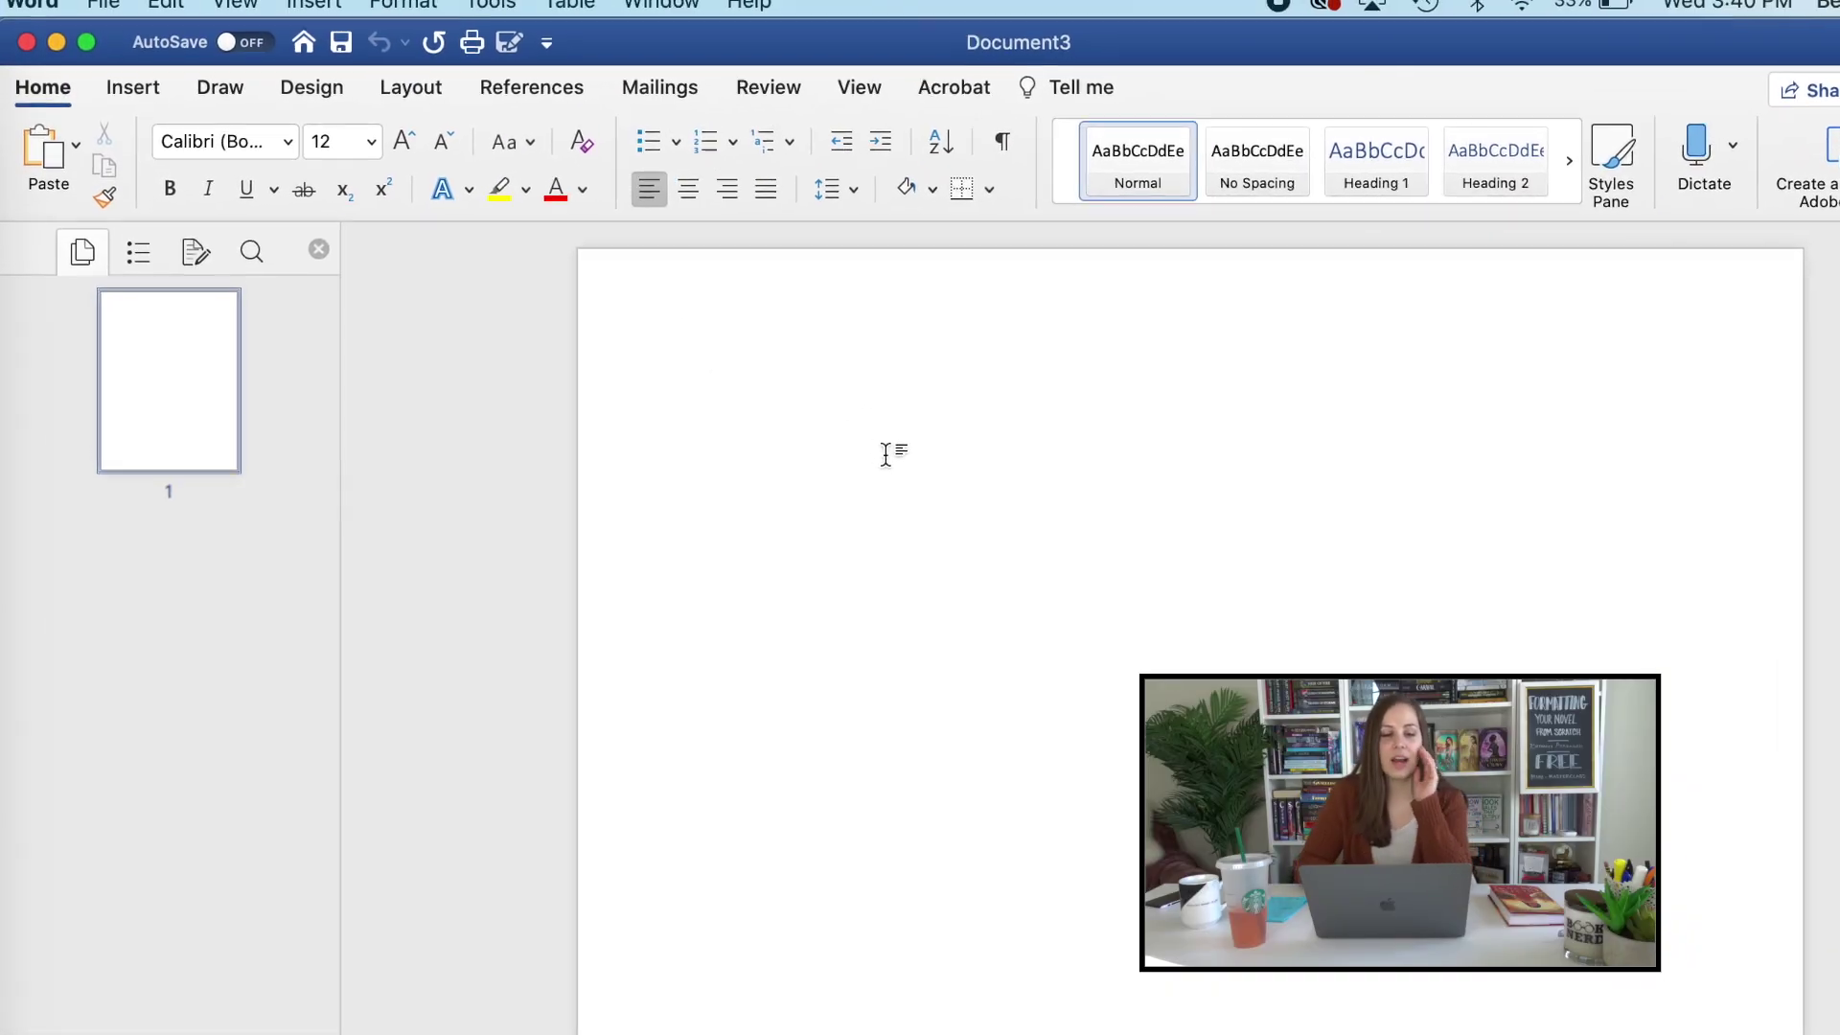
Switch the page to the custom 5 x 8 book paper size, keeping 1-inch margins.
click(408, 13)
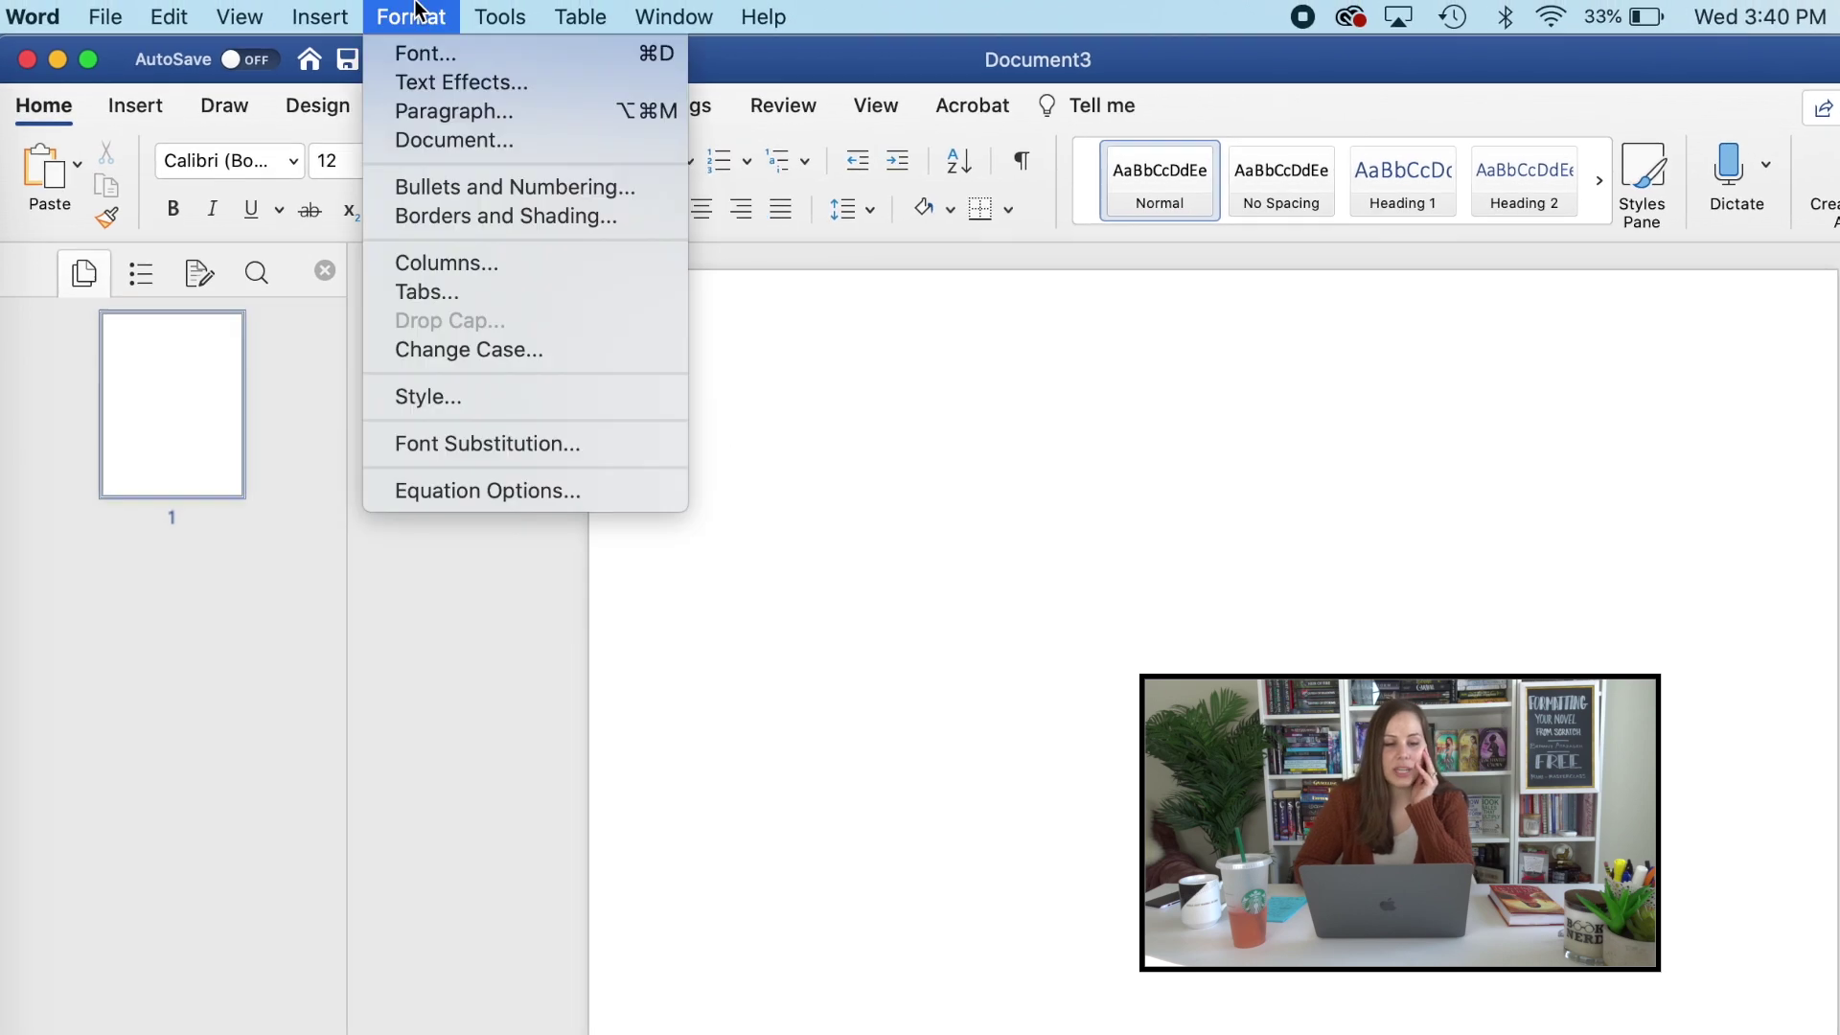
click(450, 139)
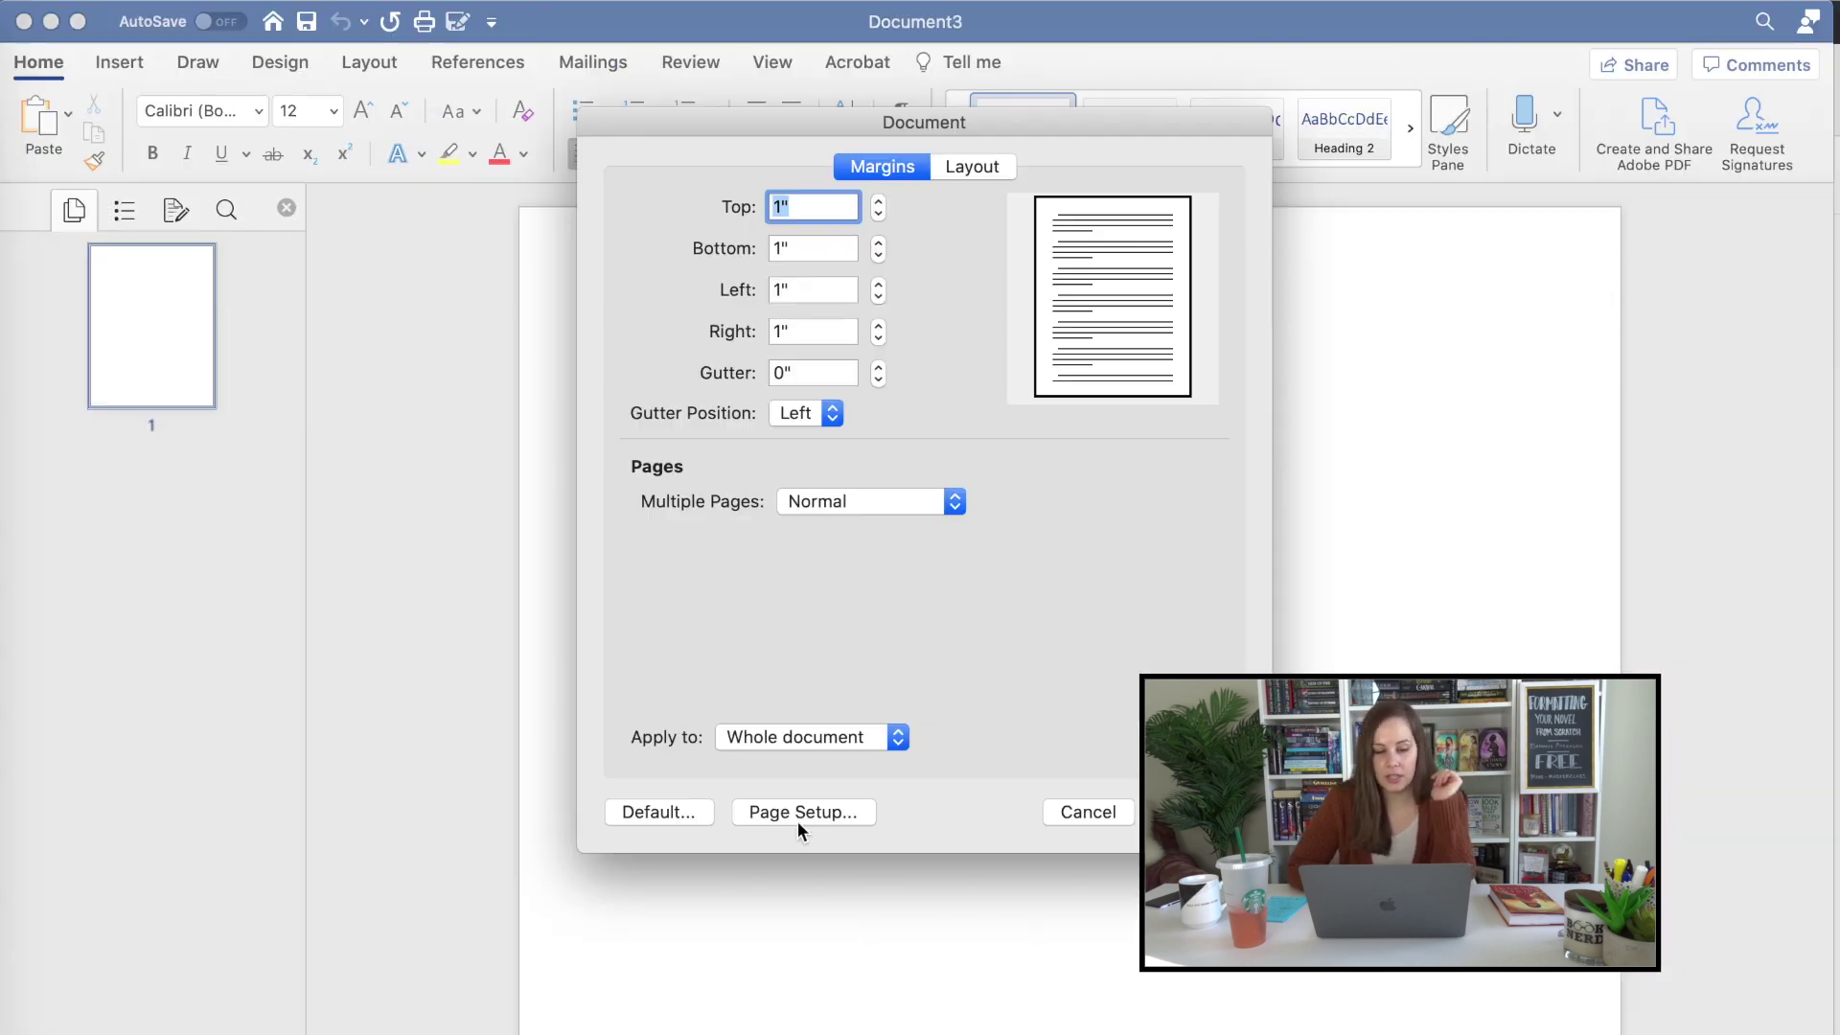
click(800, 815)
click(923, 375)
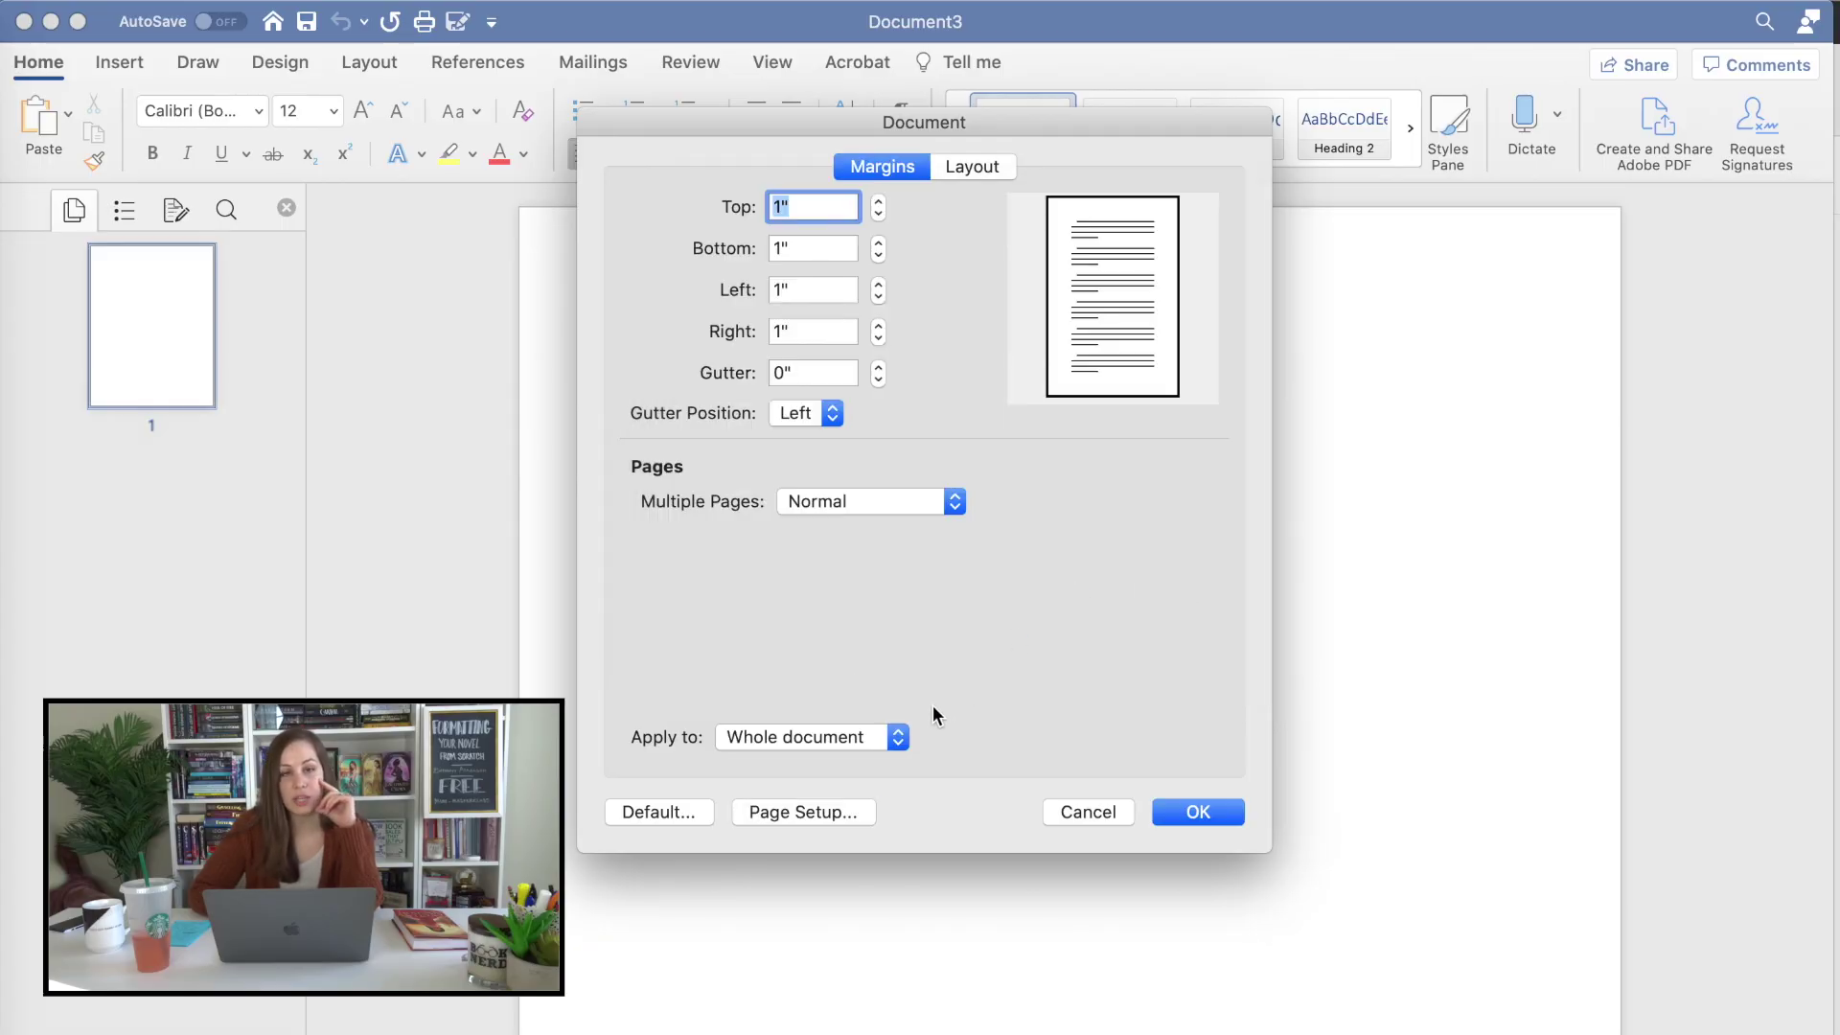
click(1222, 813)
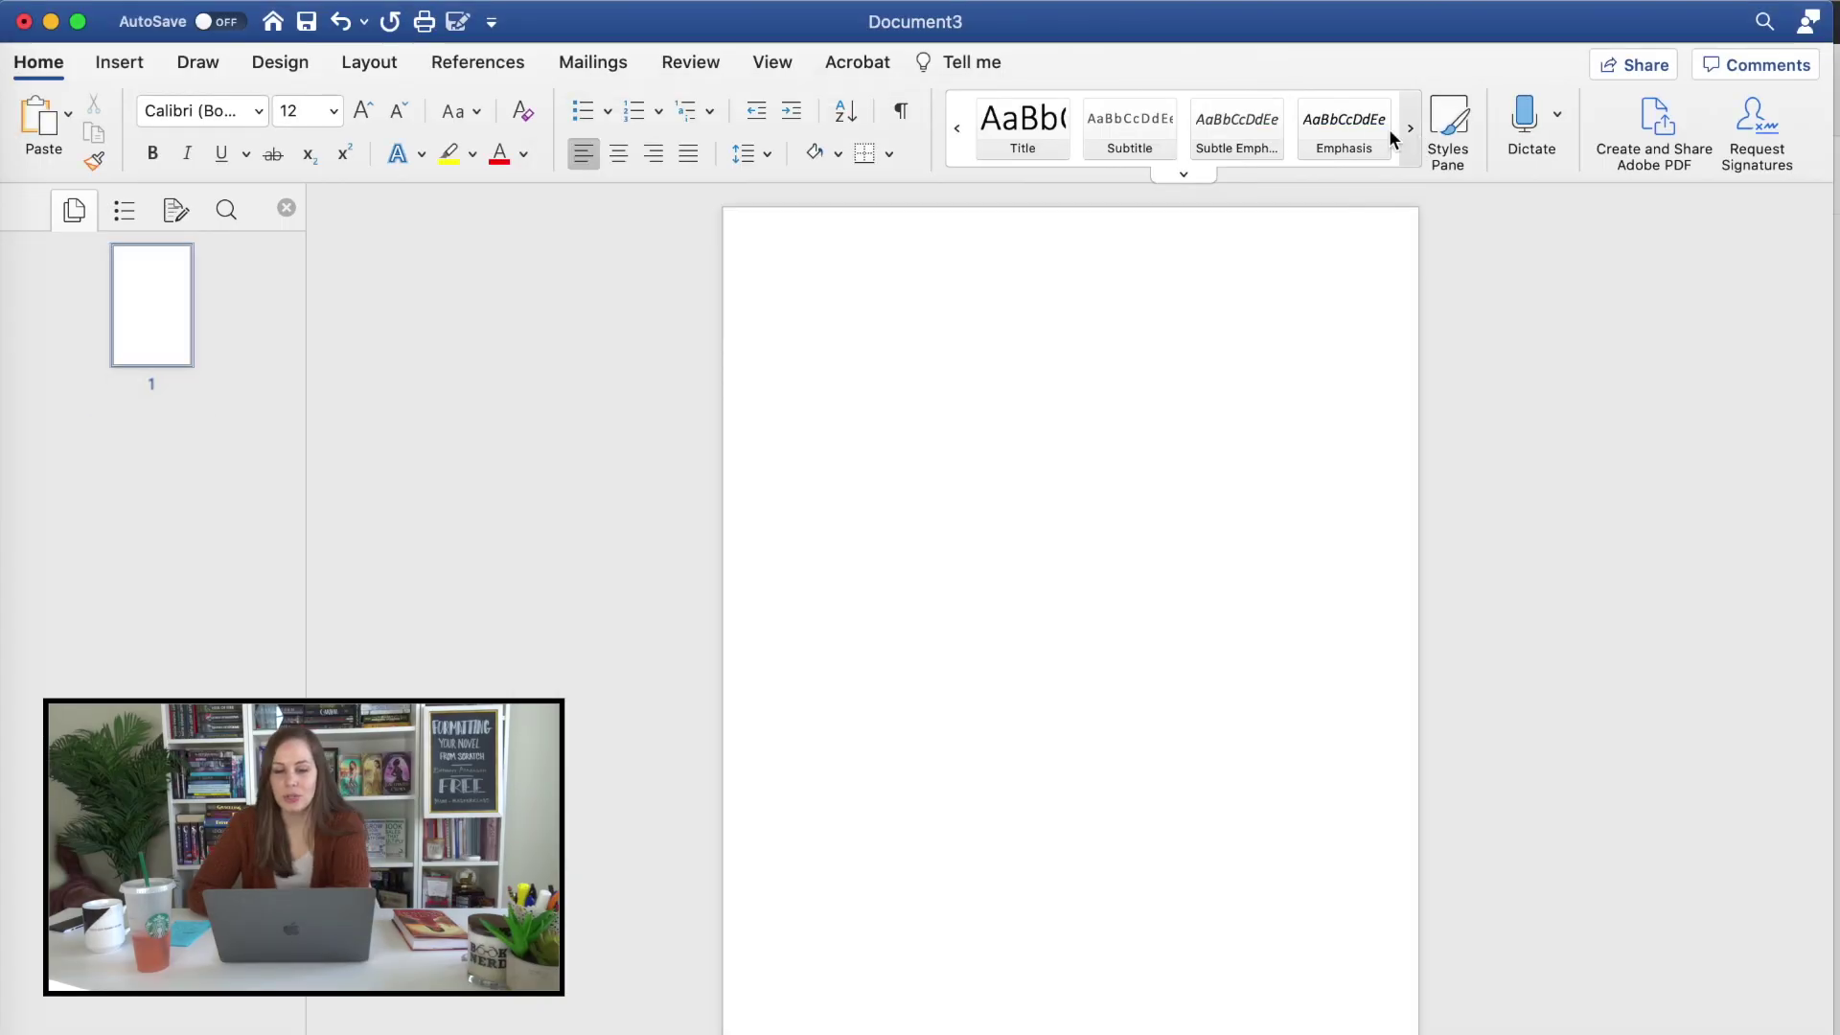
Apply the Title style to the first line and type BOOK TITLE.
click(1062, 122)
key(BackSpace)
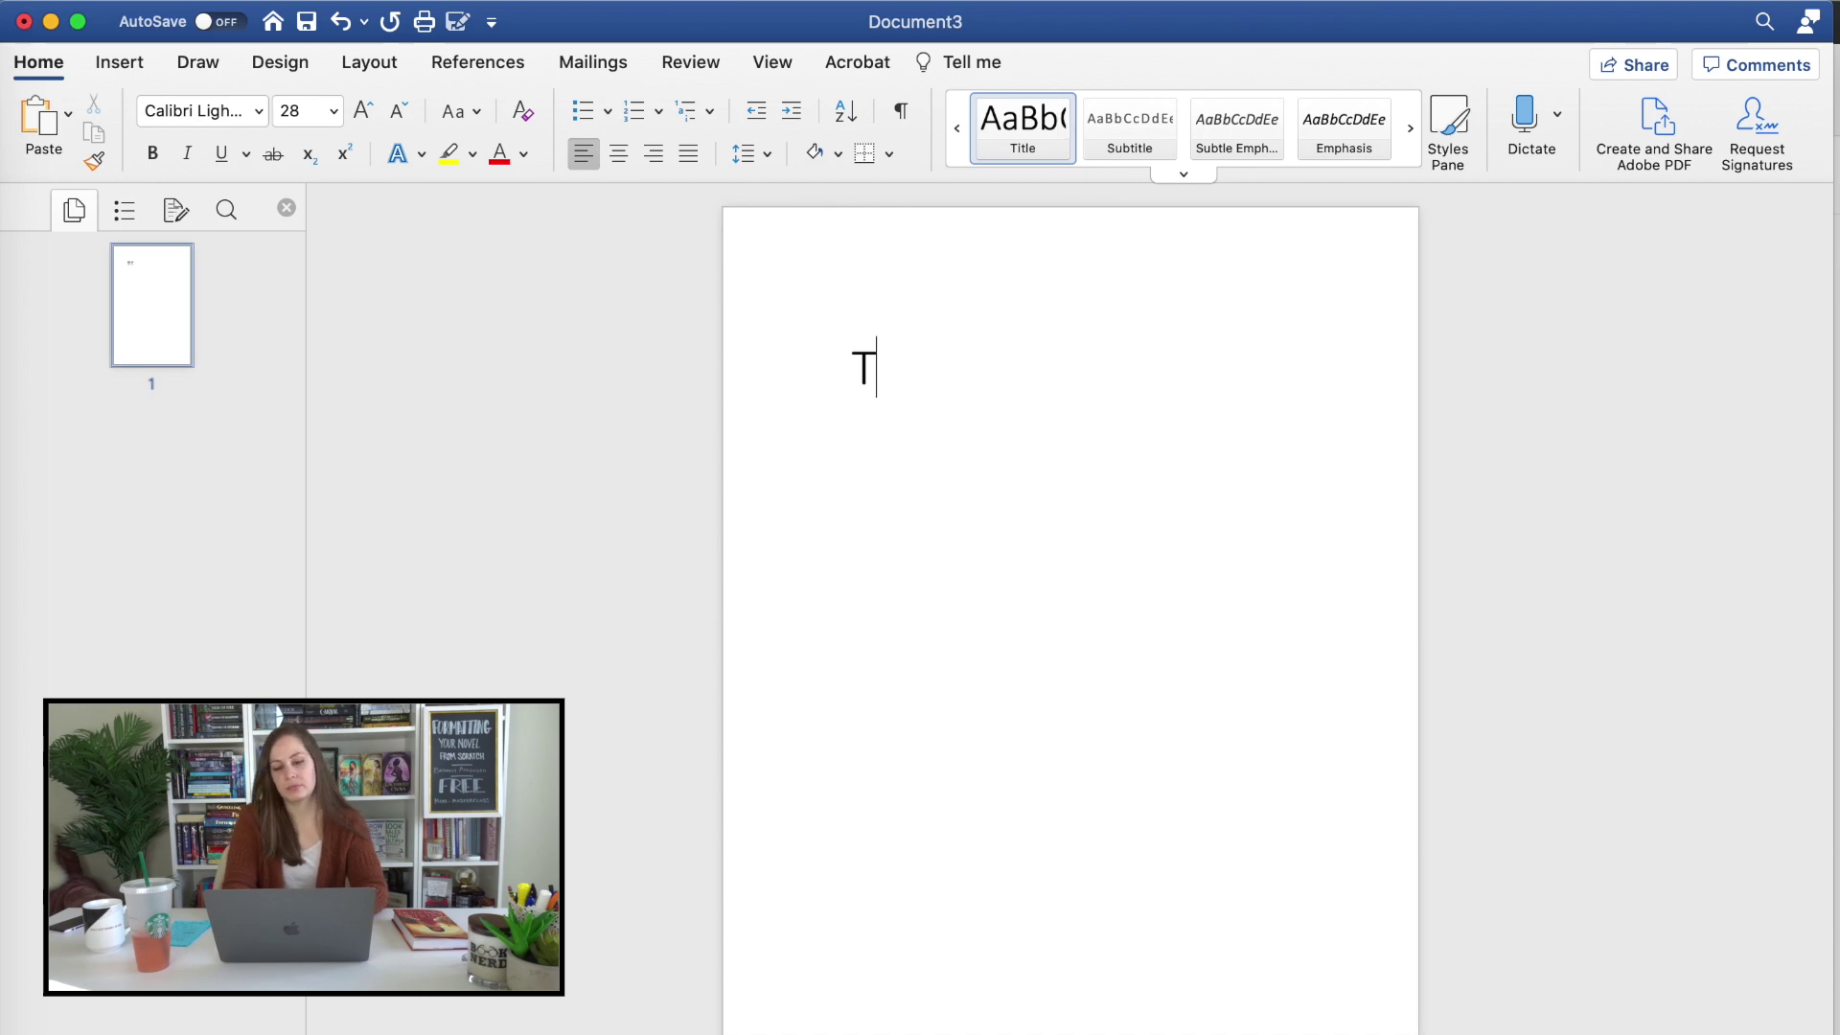
key(BackSpace)
text(BOOK TITLE)
Modify the Title style to Trajan Pro 3, 48 pt, centered.
right_click(1066, 113)
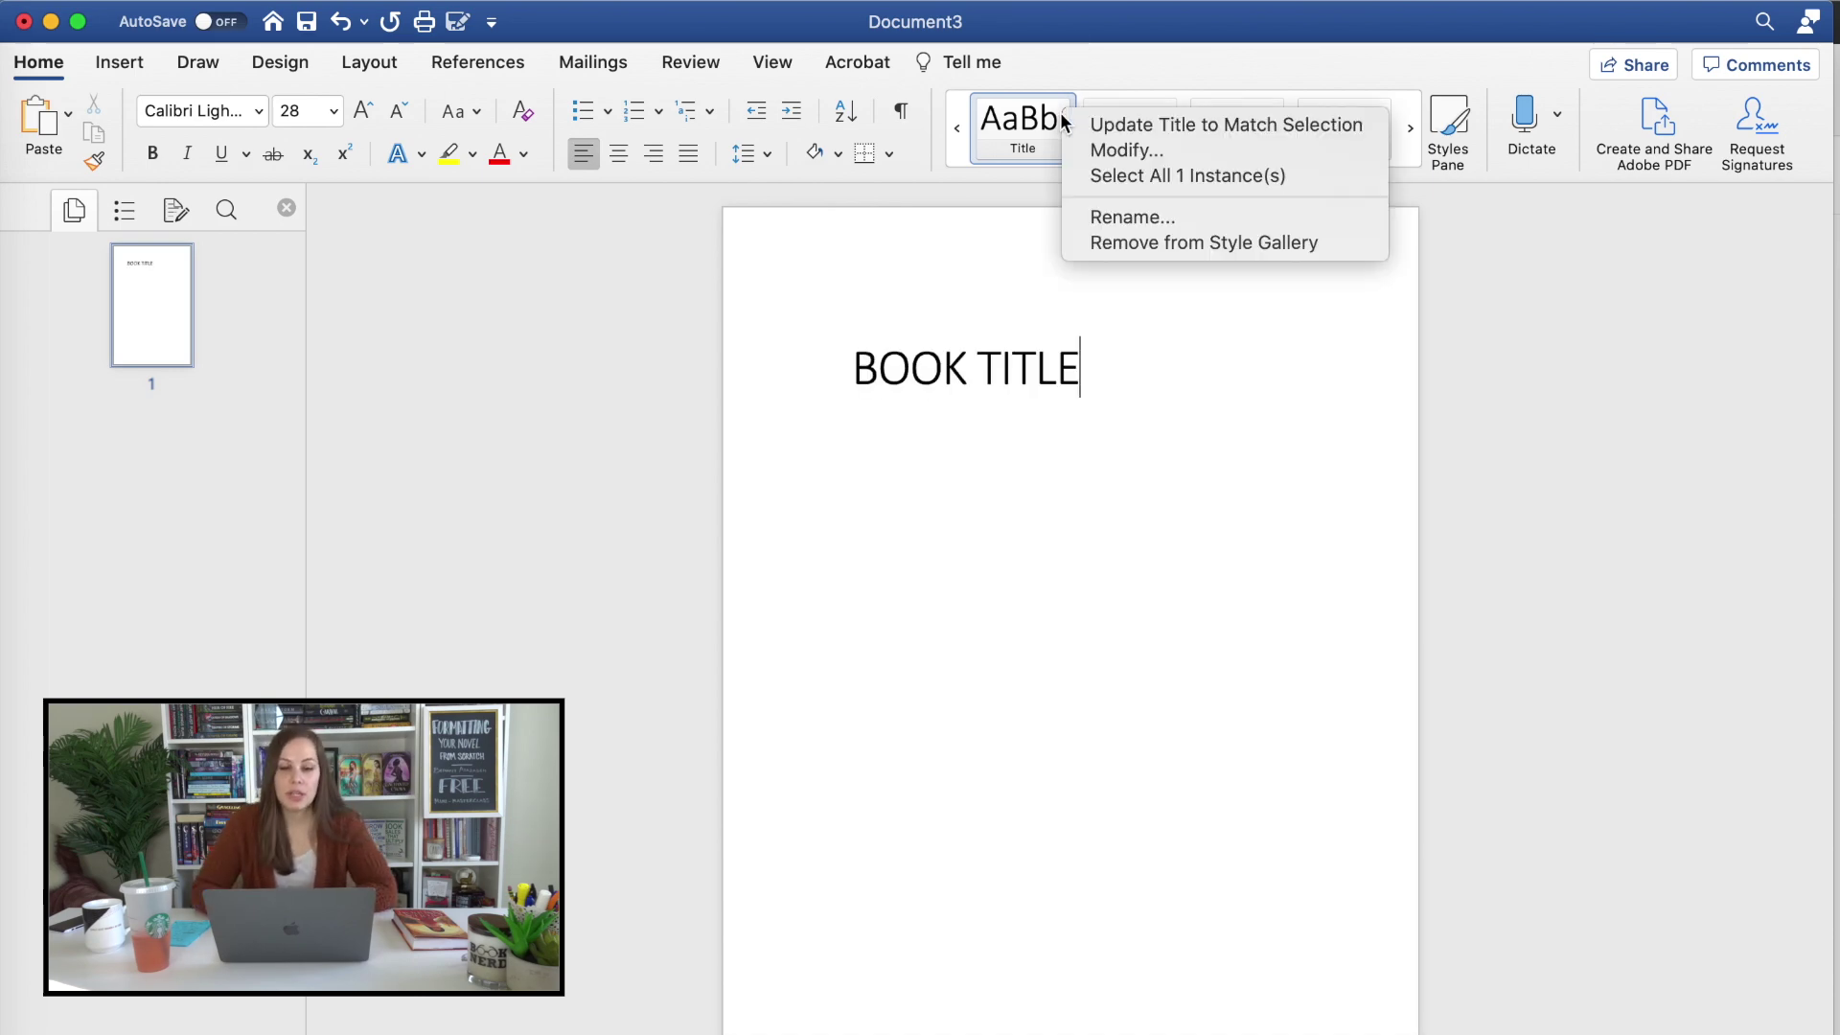
click(1131, 150)
click(740, 404)
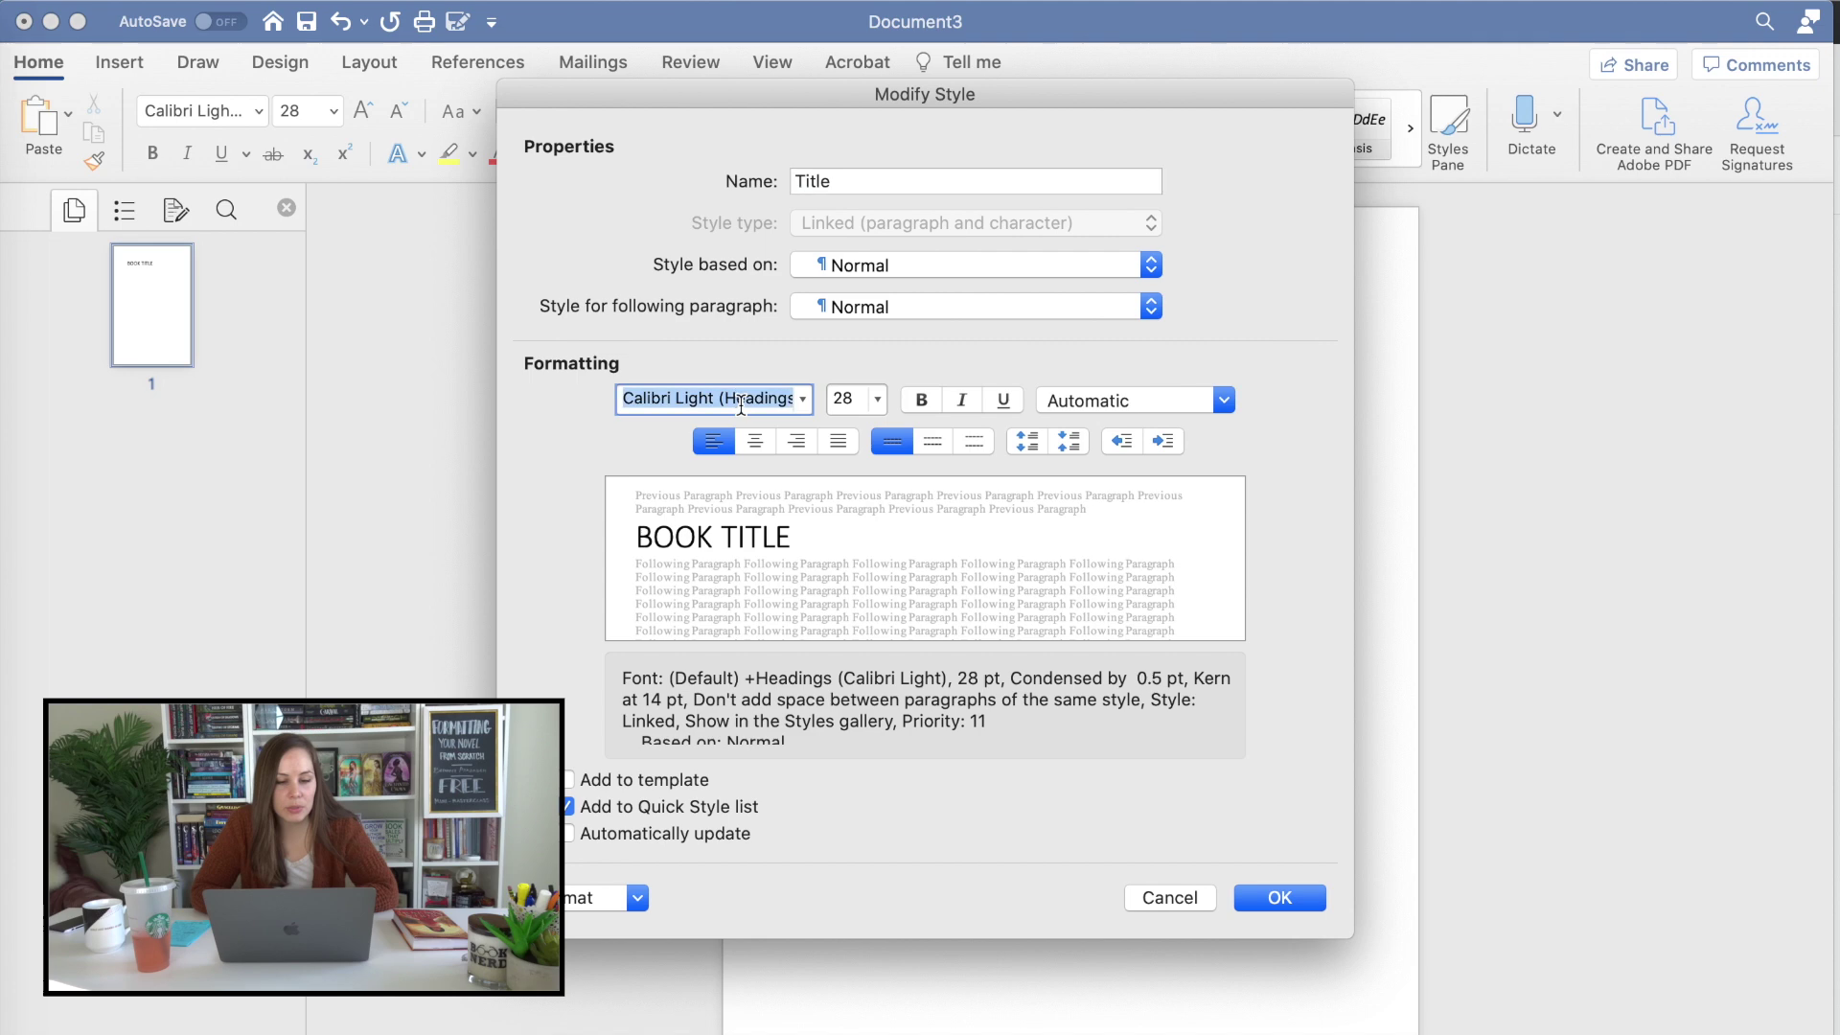
click(802, 406)
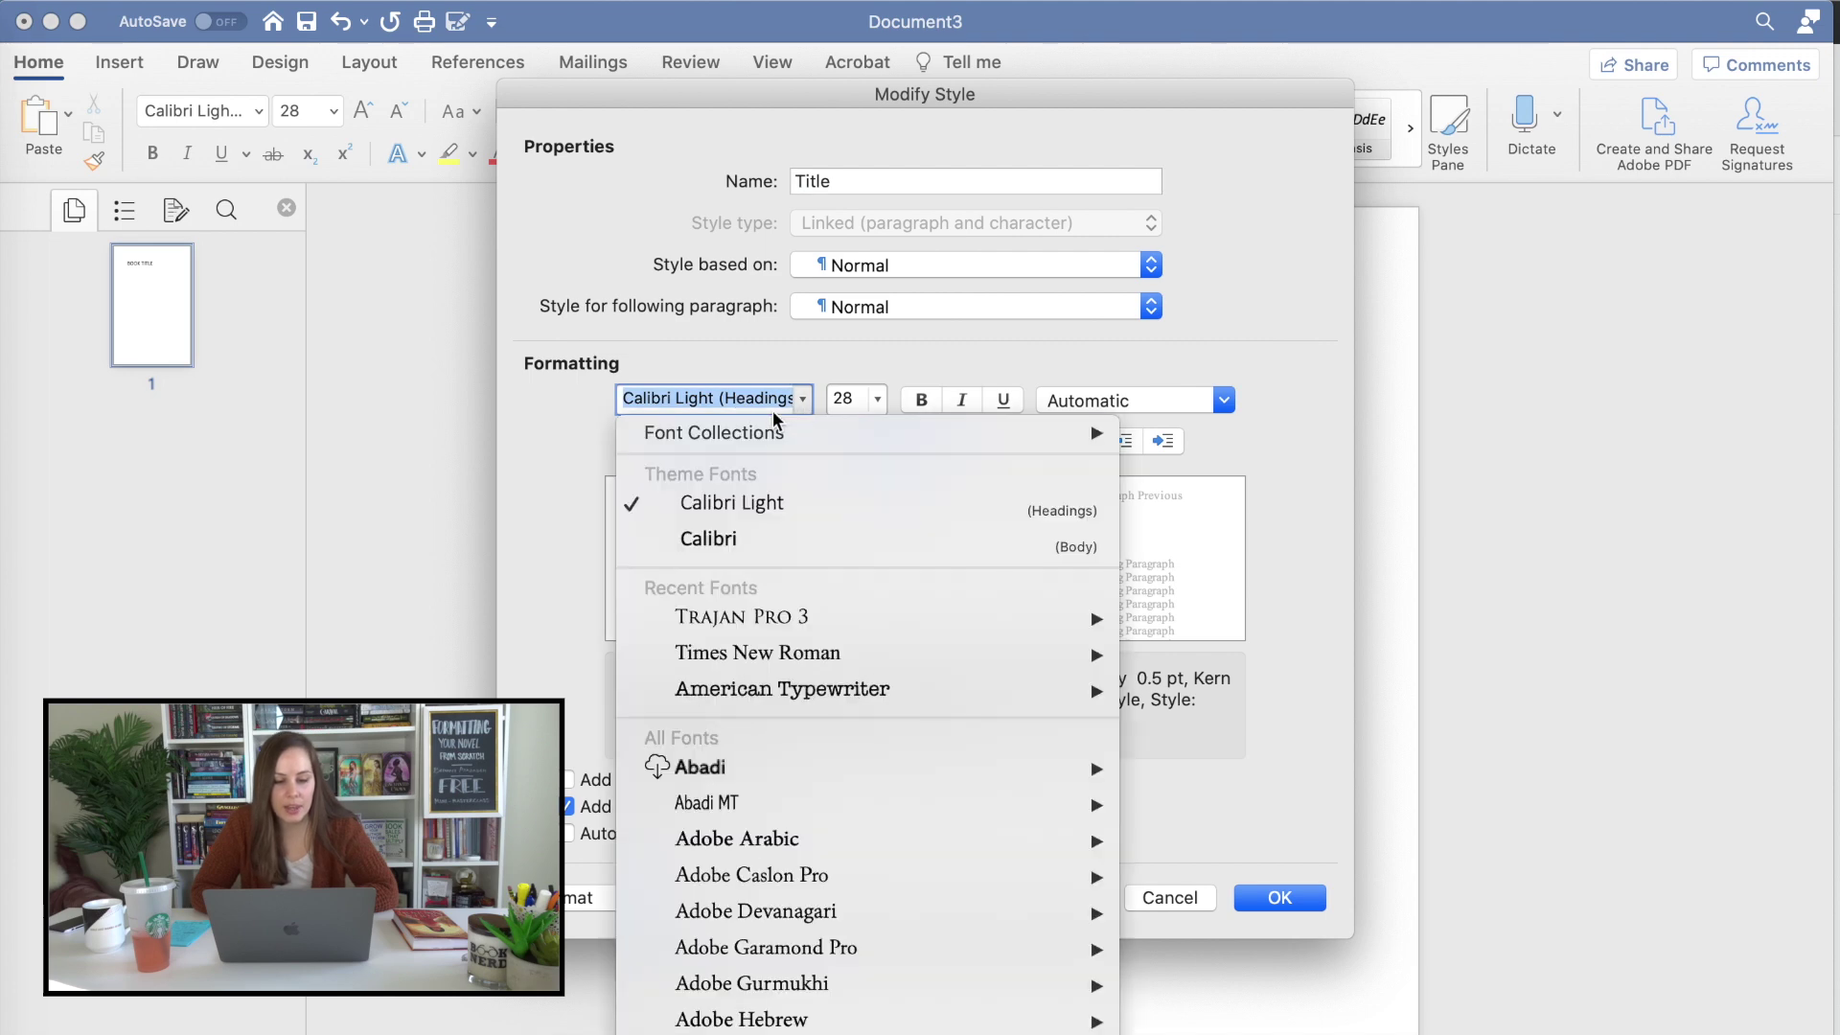
click(751, 621)
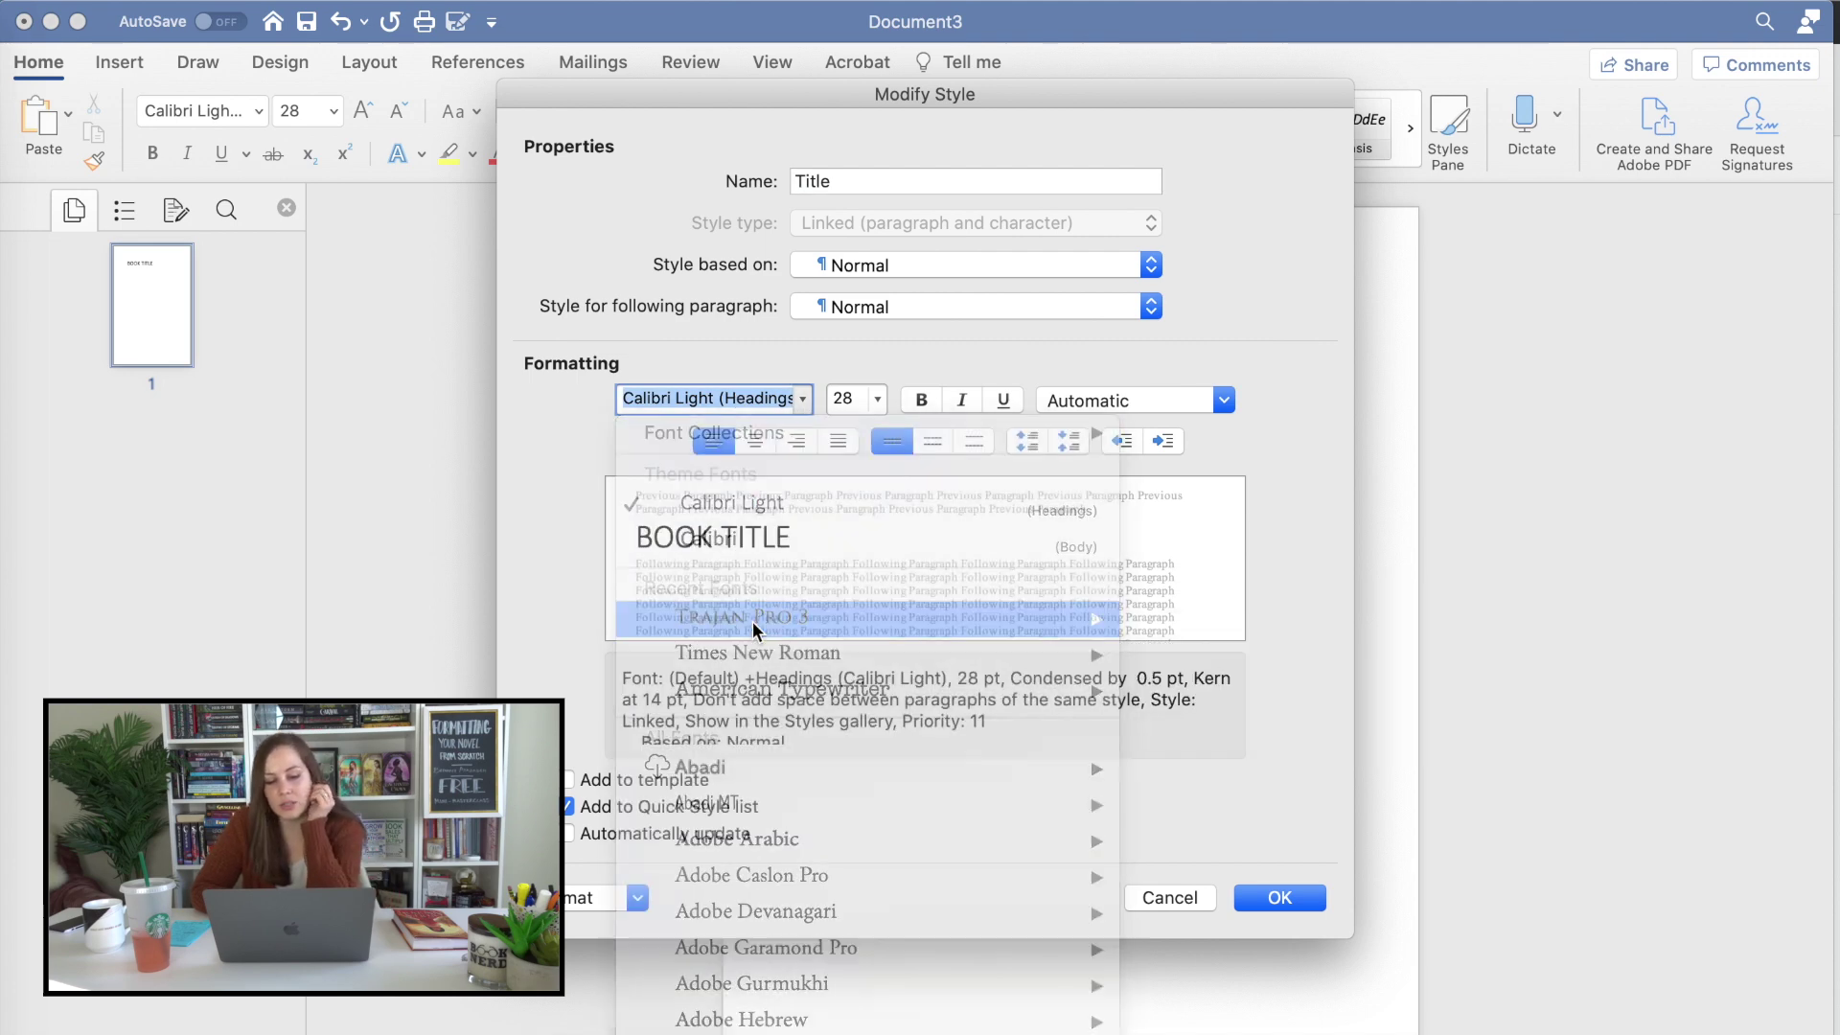
click(876, 401)
click(882, 920)
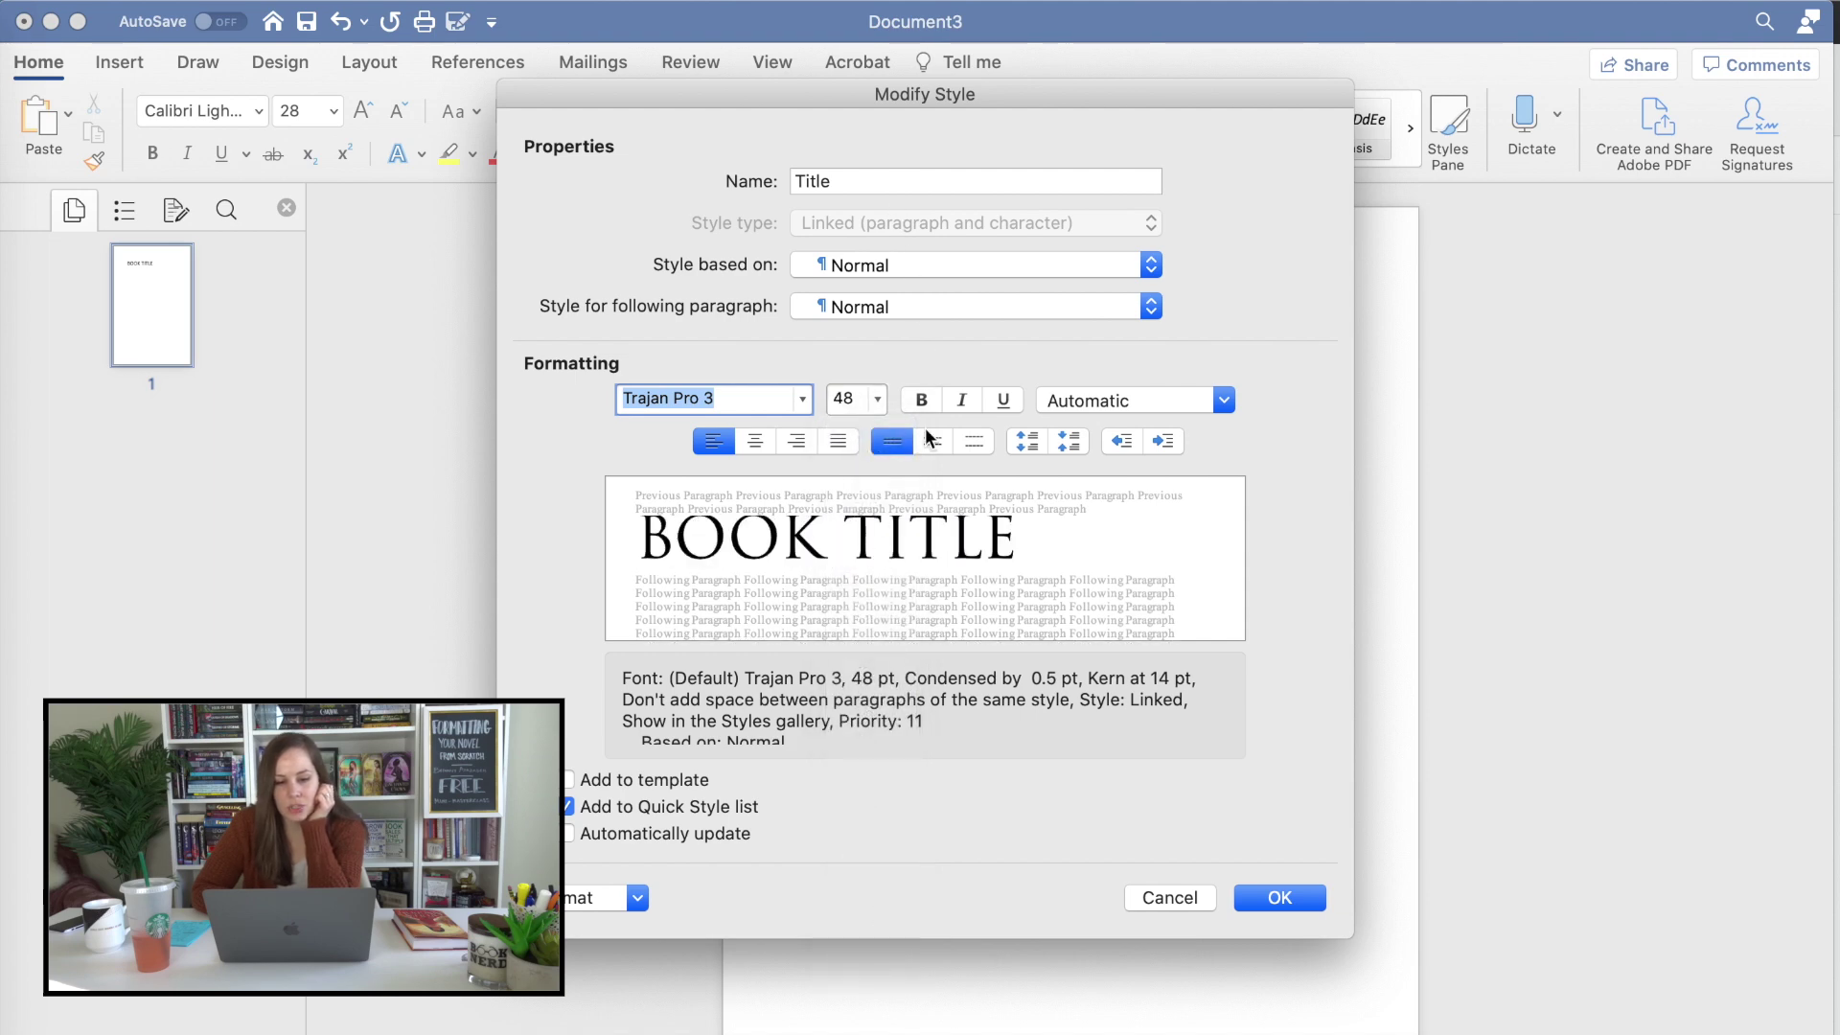
click(768, 441)
Give the Title style 60 pt space before and 6 pt after, then start a new paragraph.
click(624, 899)
click(575, 949)
click(828, 591)
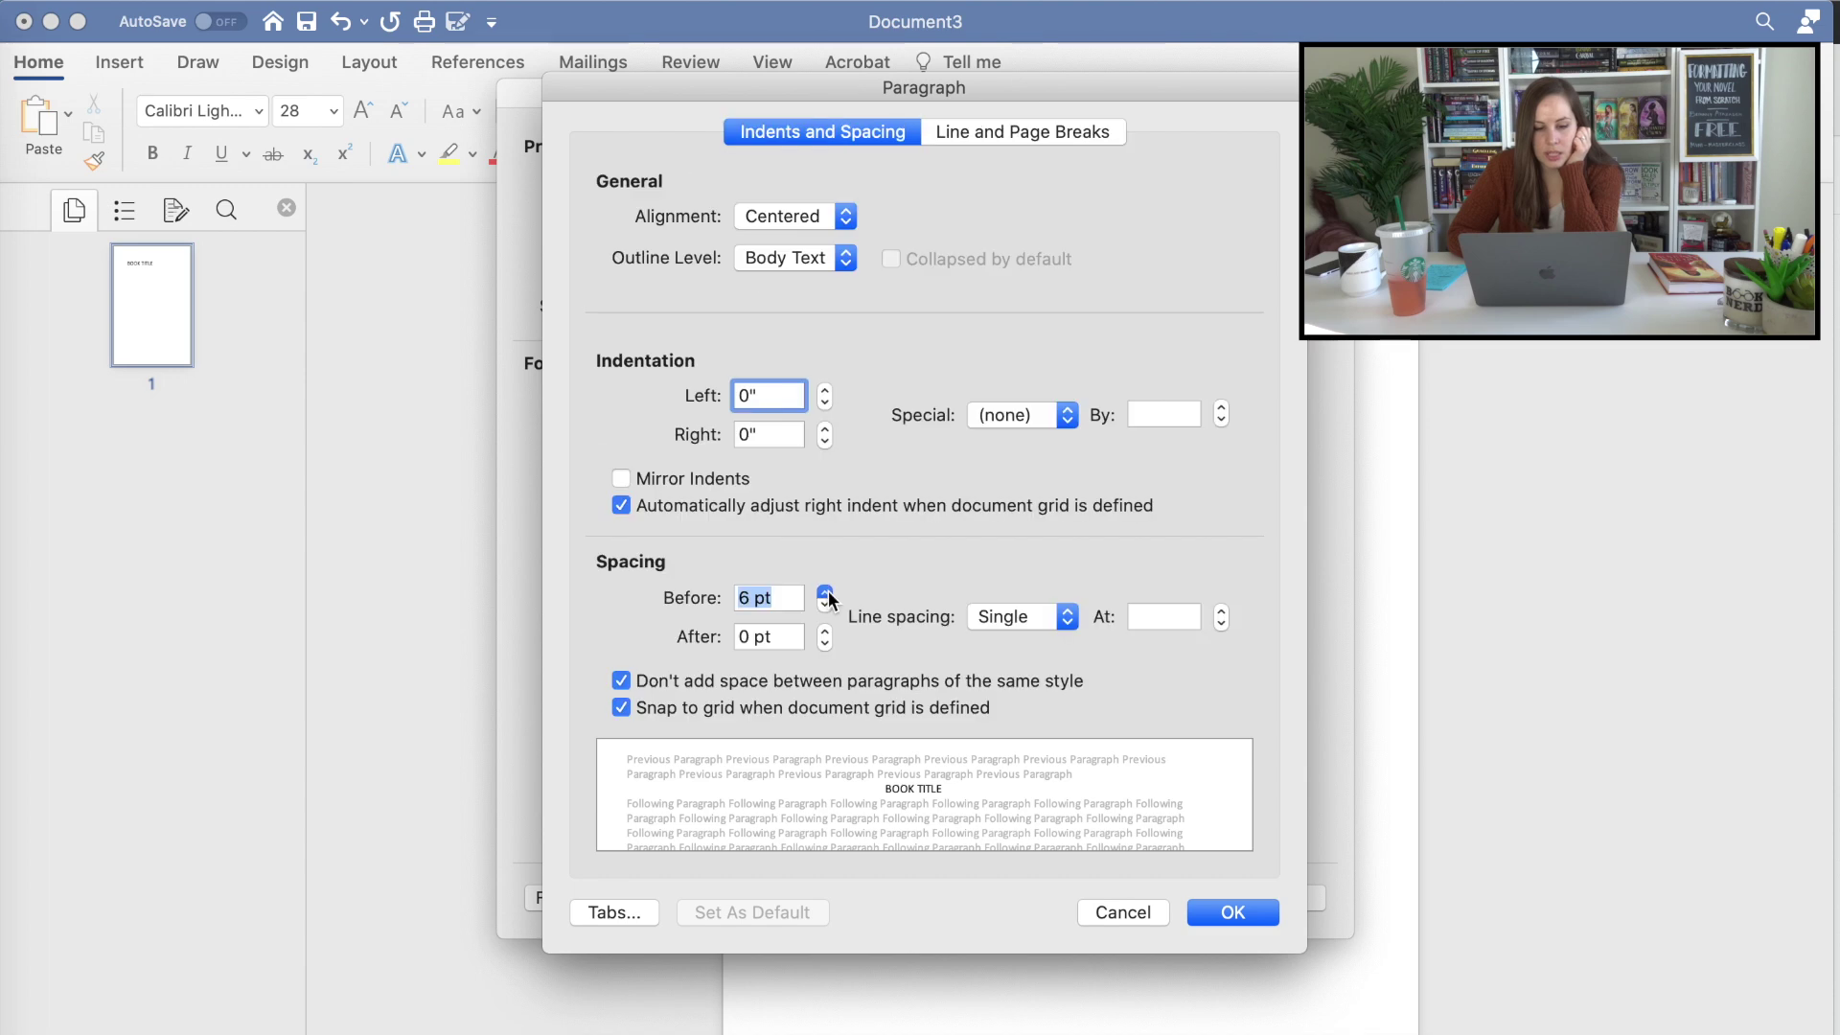
click(828, 590)
click(828, 590)
click(824, 592)
click(825, 592)
click(824, 593)
click(824, 592)
click(824, 593)
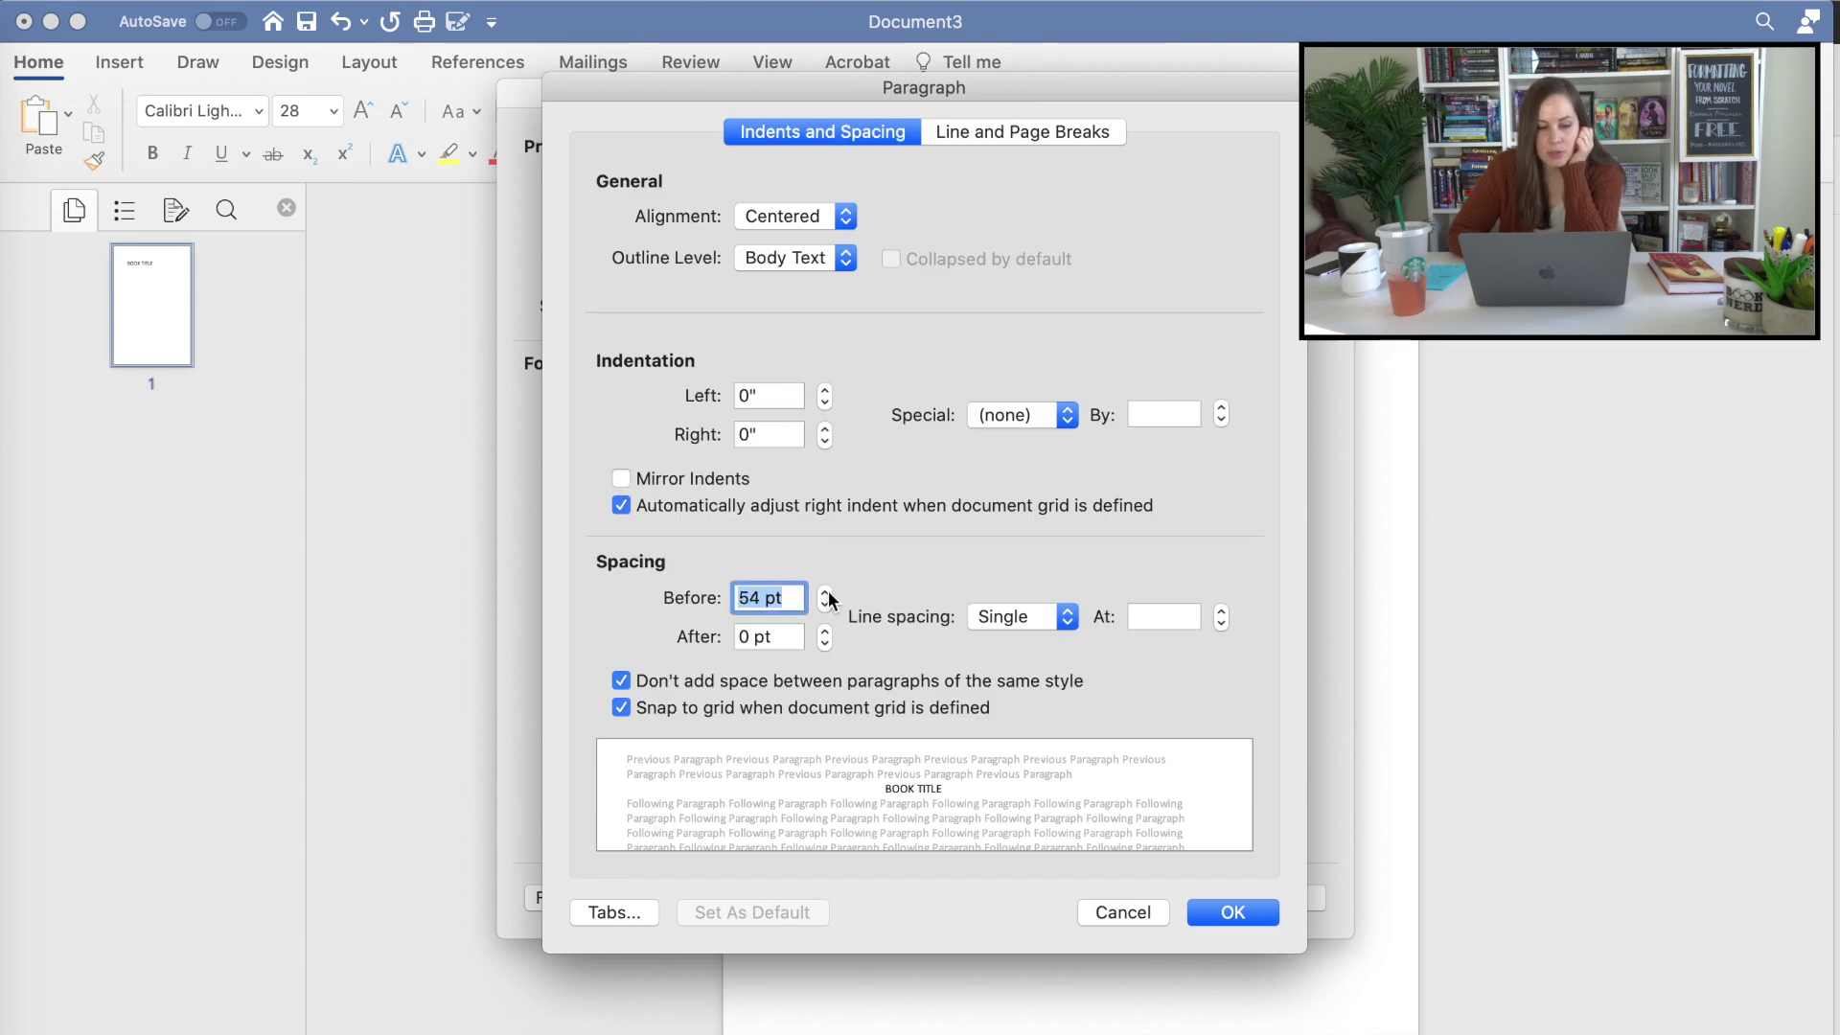
click(824, 592)
click(824, 592)
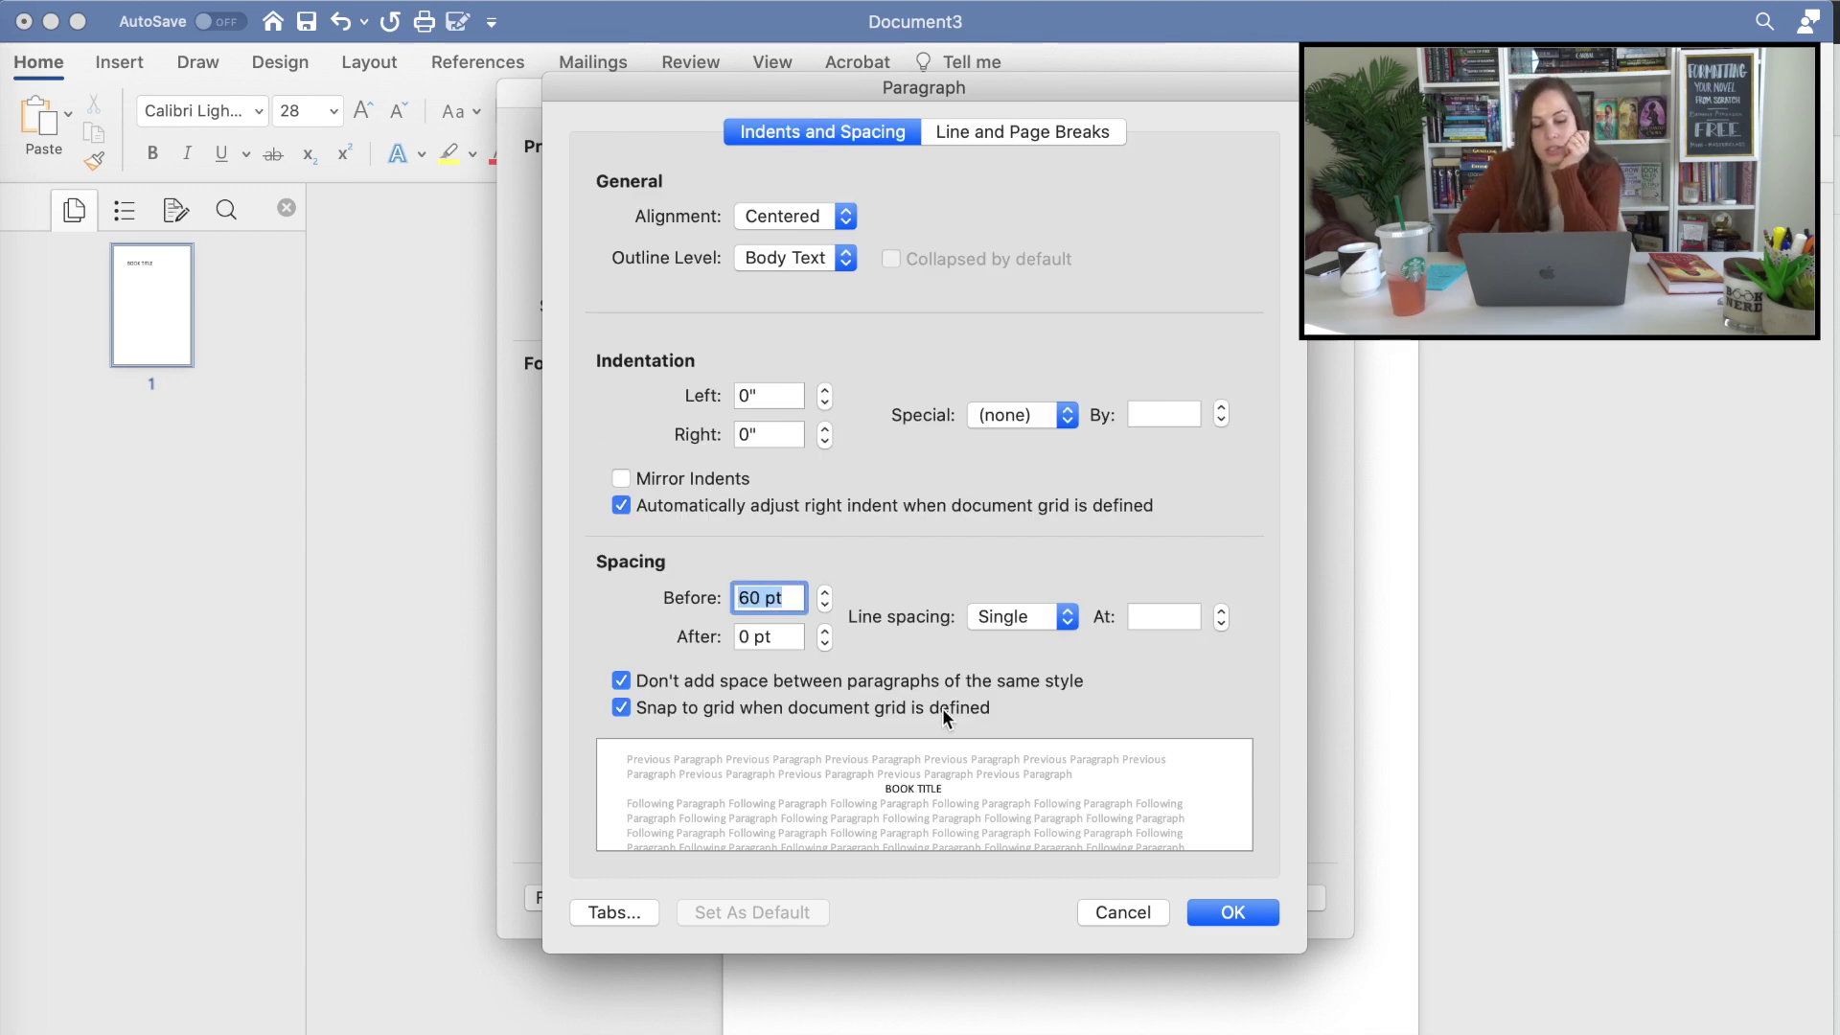
click(825, 632)
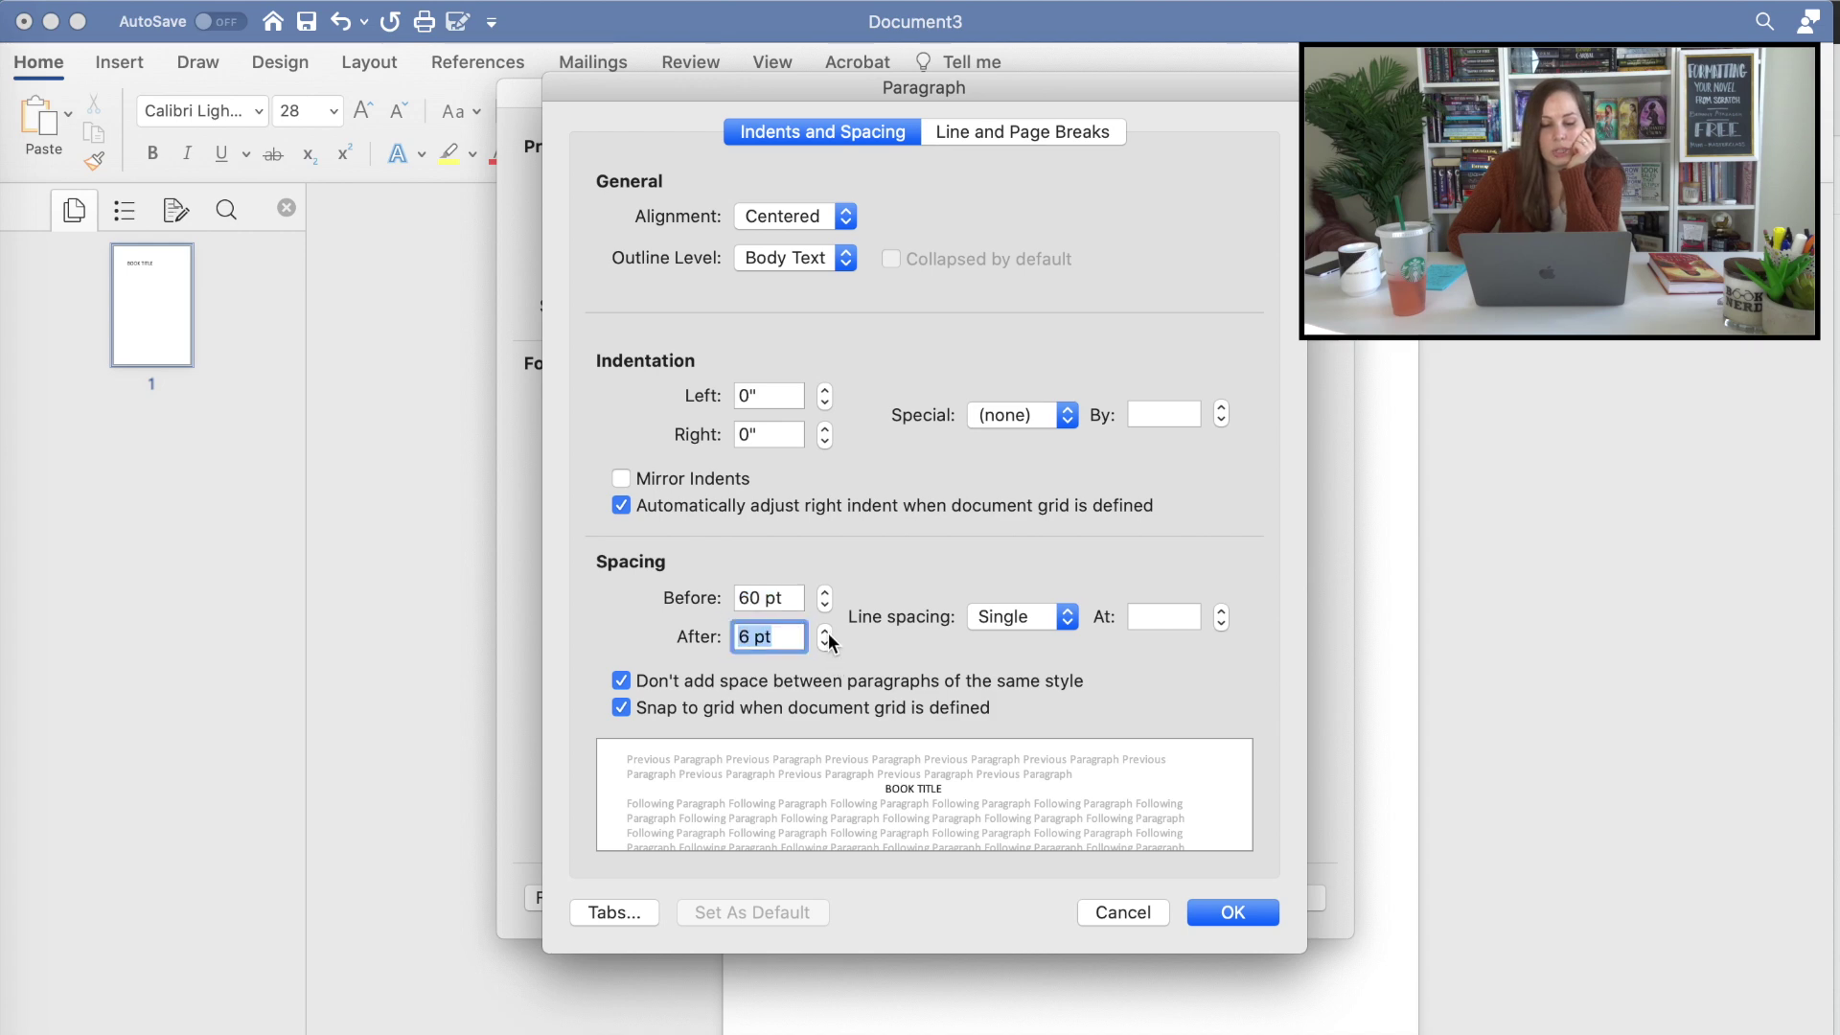
click(1270, 920)
key(Return)
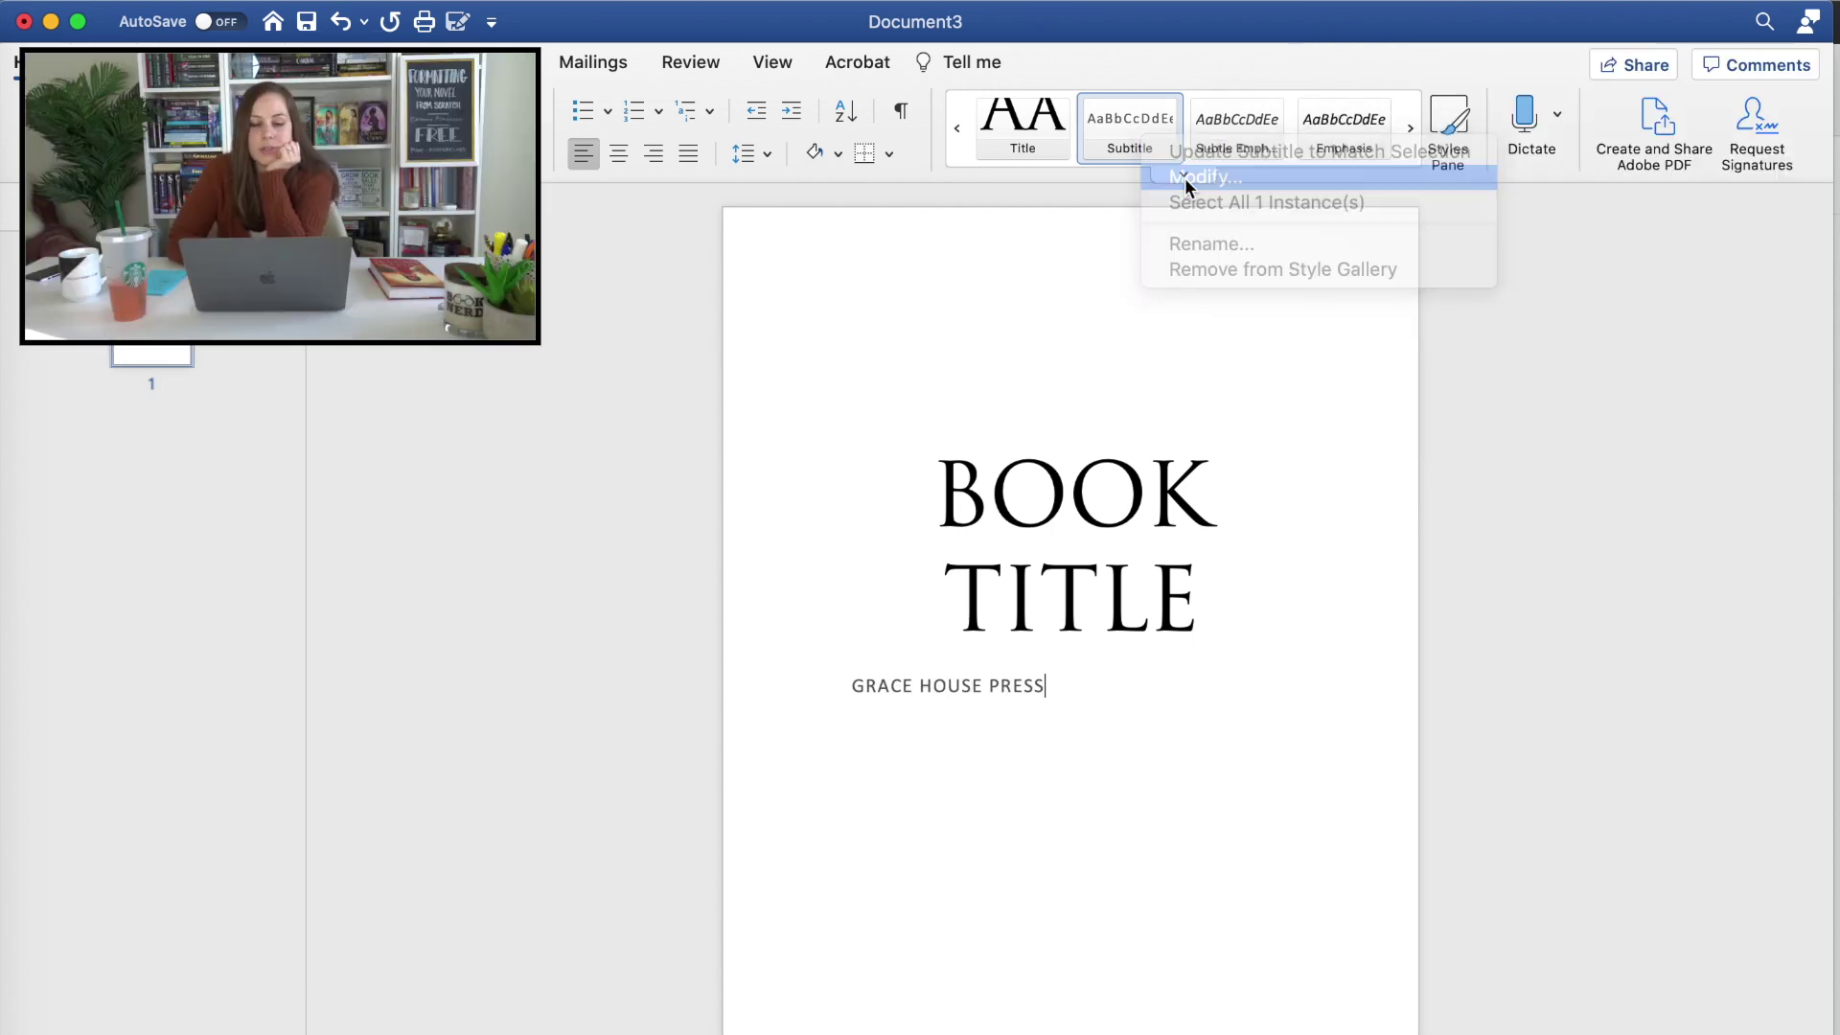
Modify the Subtitle style so its text is centered.
click(1186, 178)
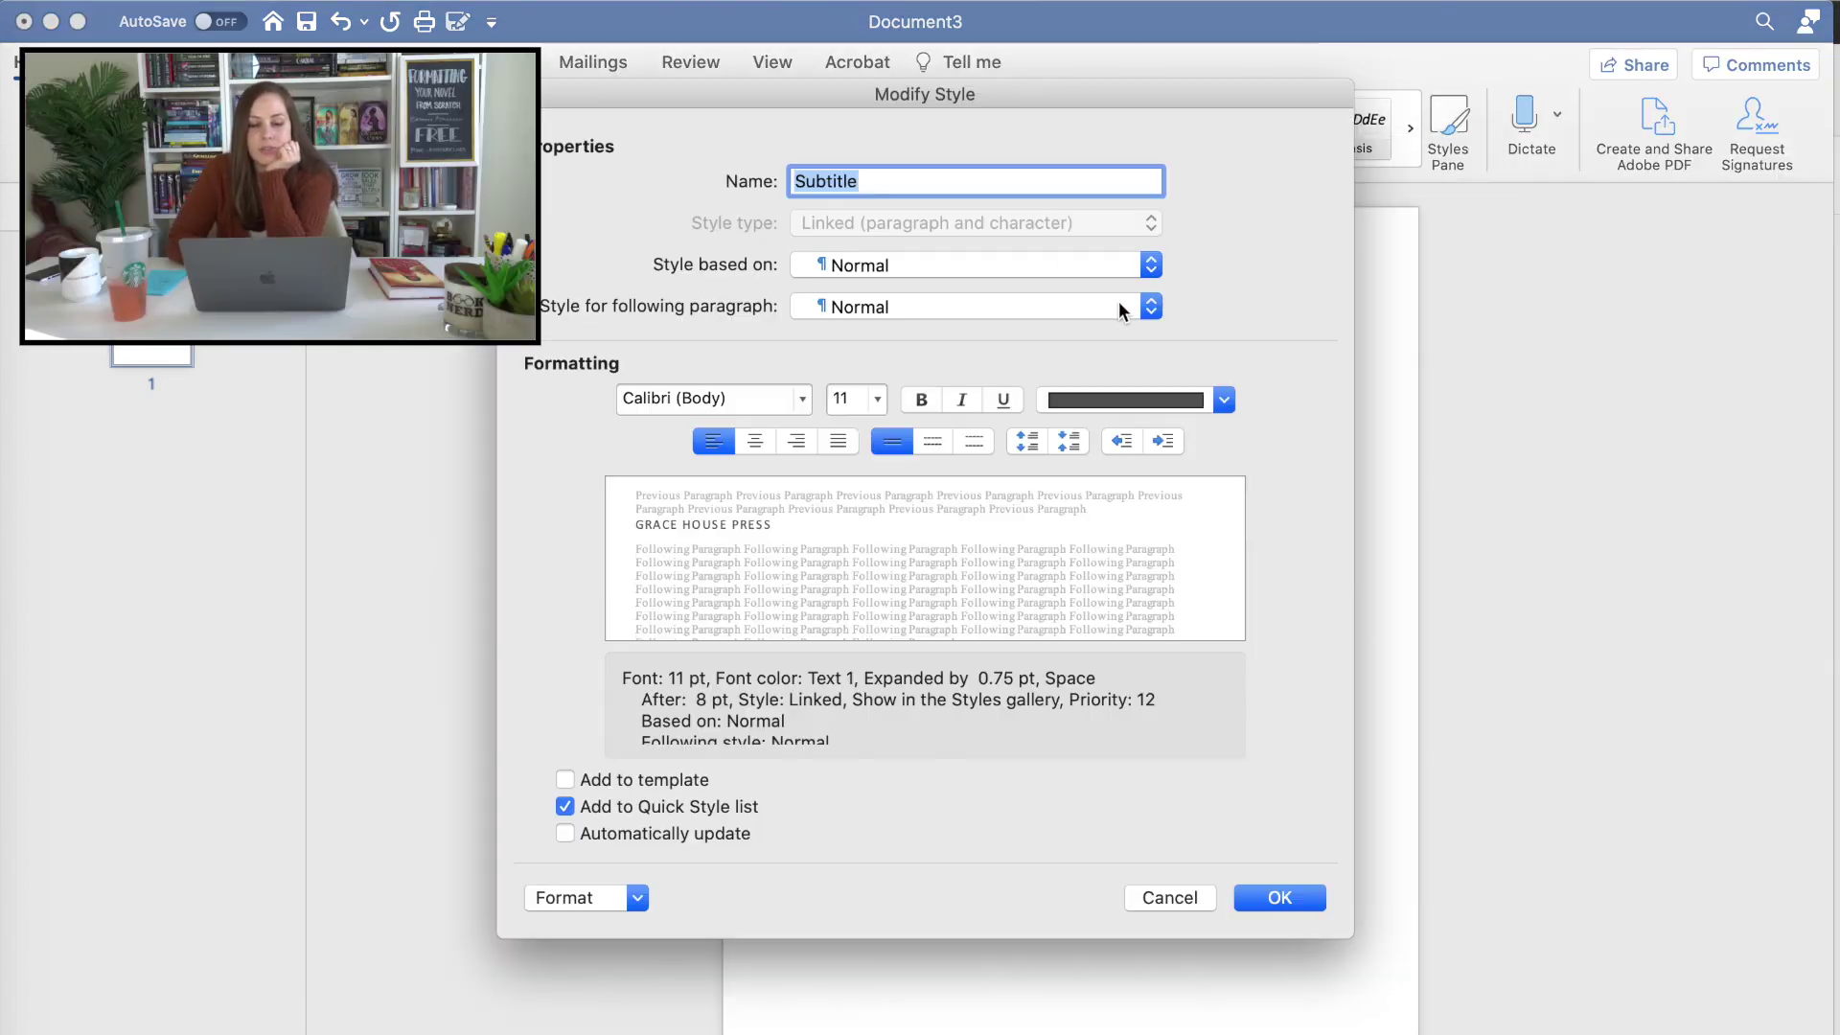
click(706, 396)
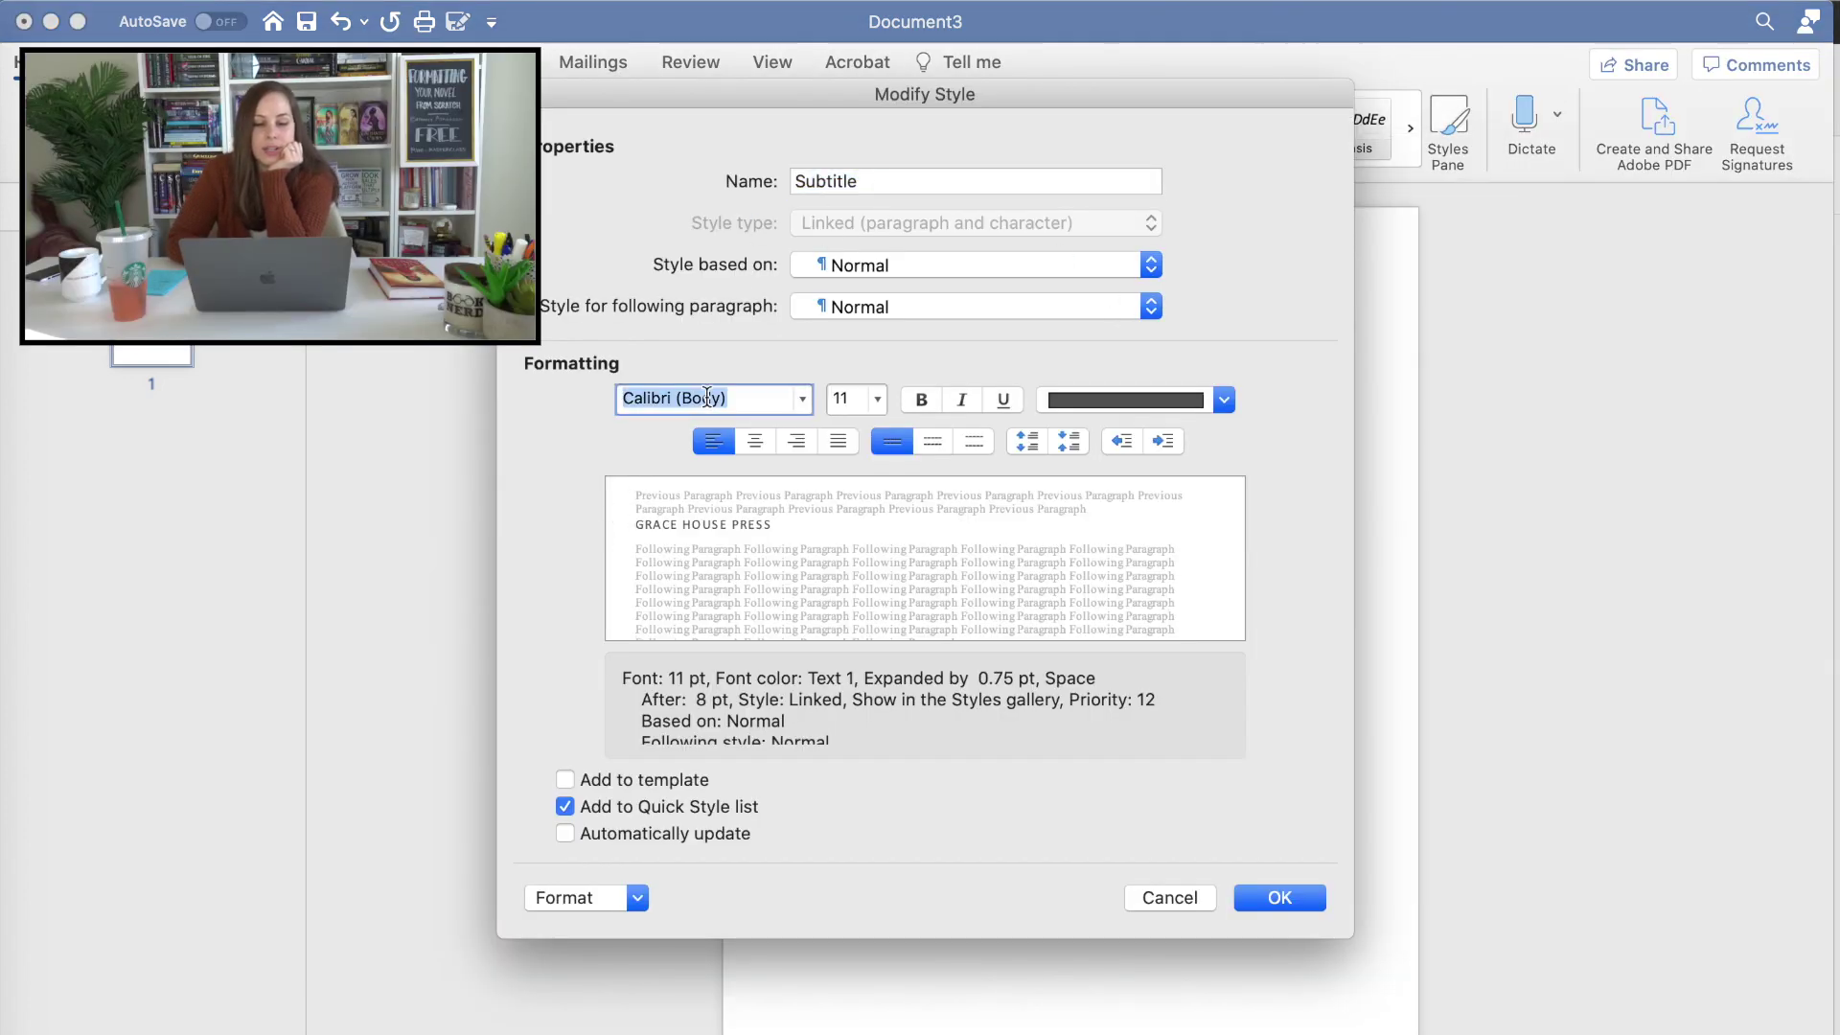
click(634, 897)
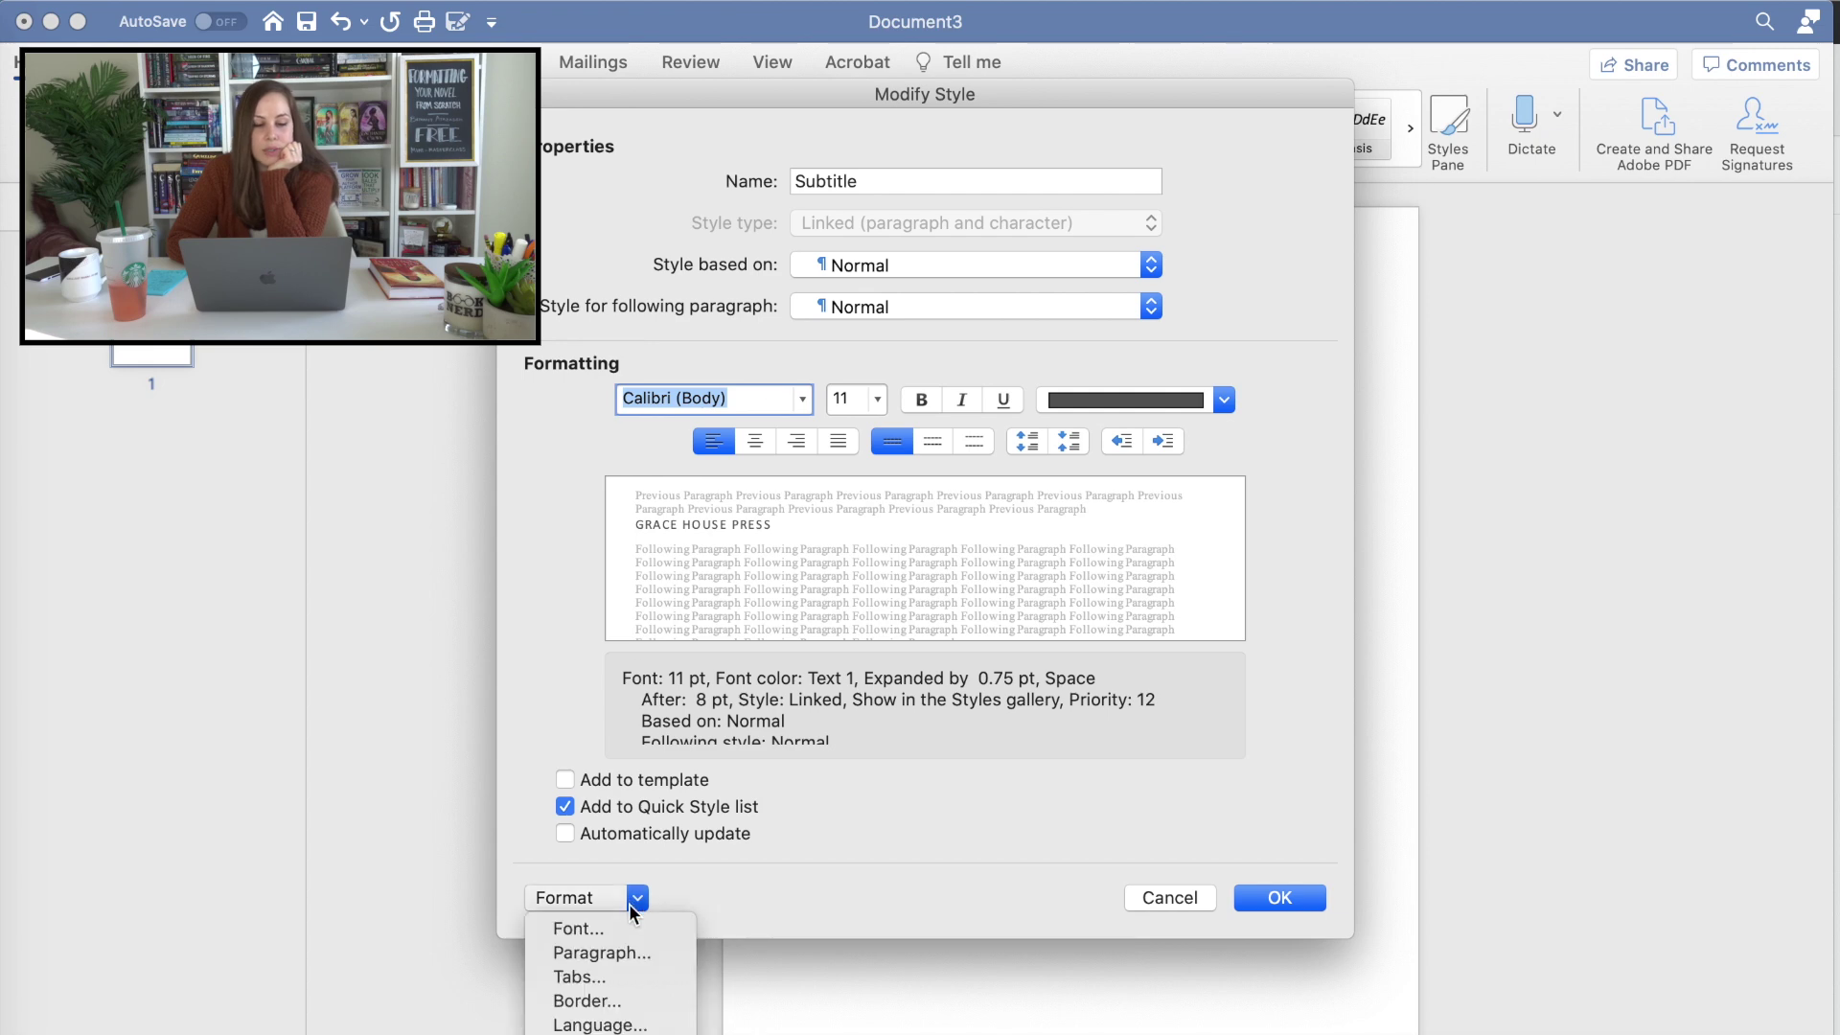
click(755, 441)
click(755, 441)
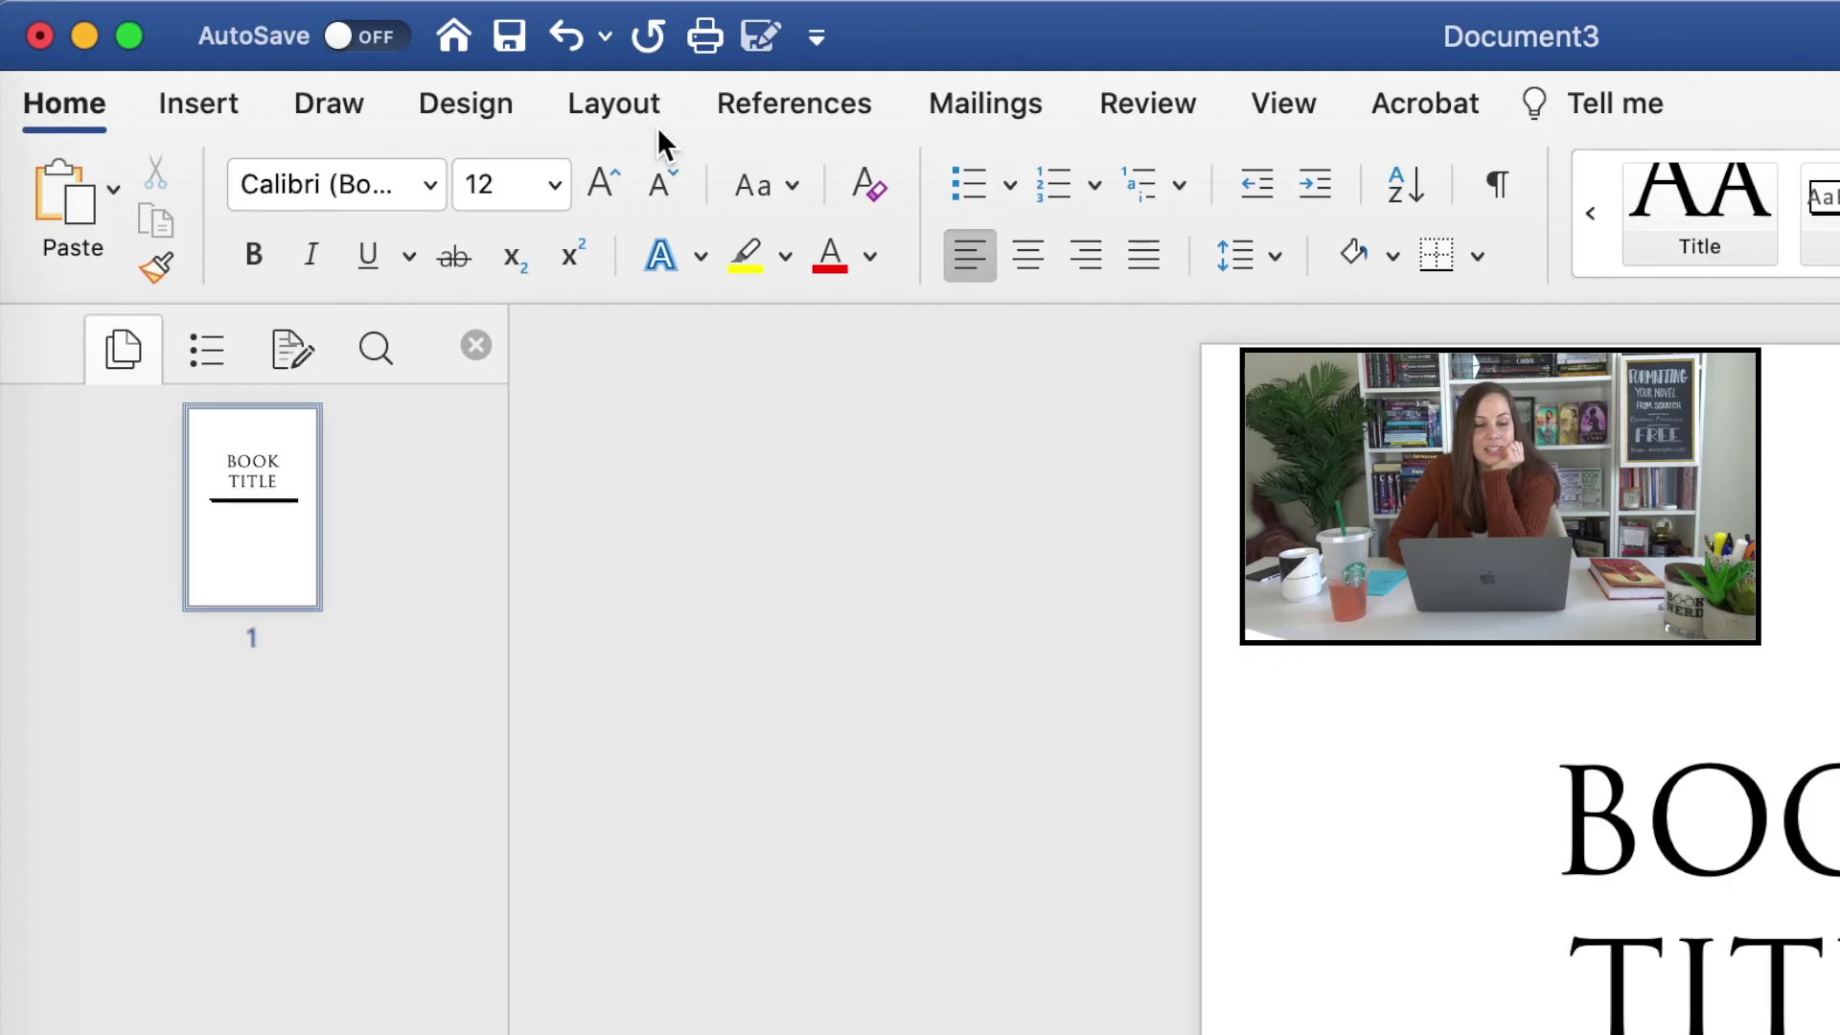
Insert a Next Page section break to create a second page.
click(650, 120)
click(534, 192)
click(628, 647)
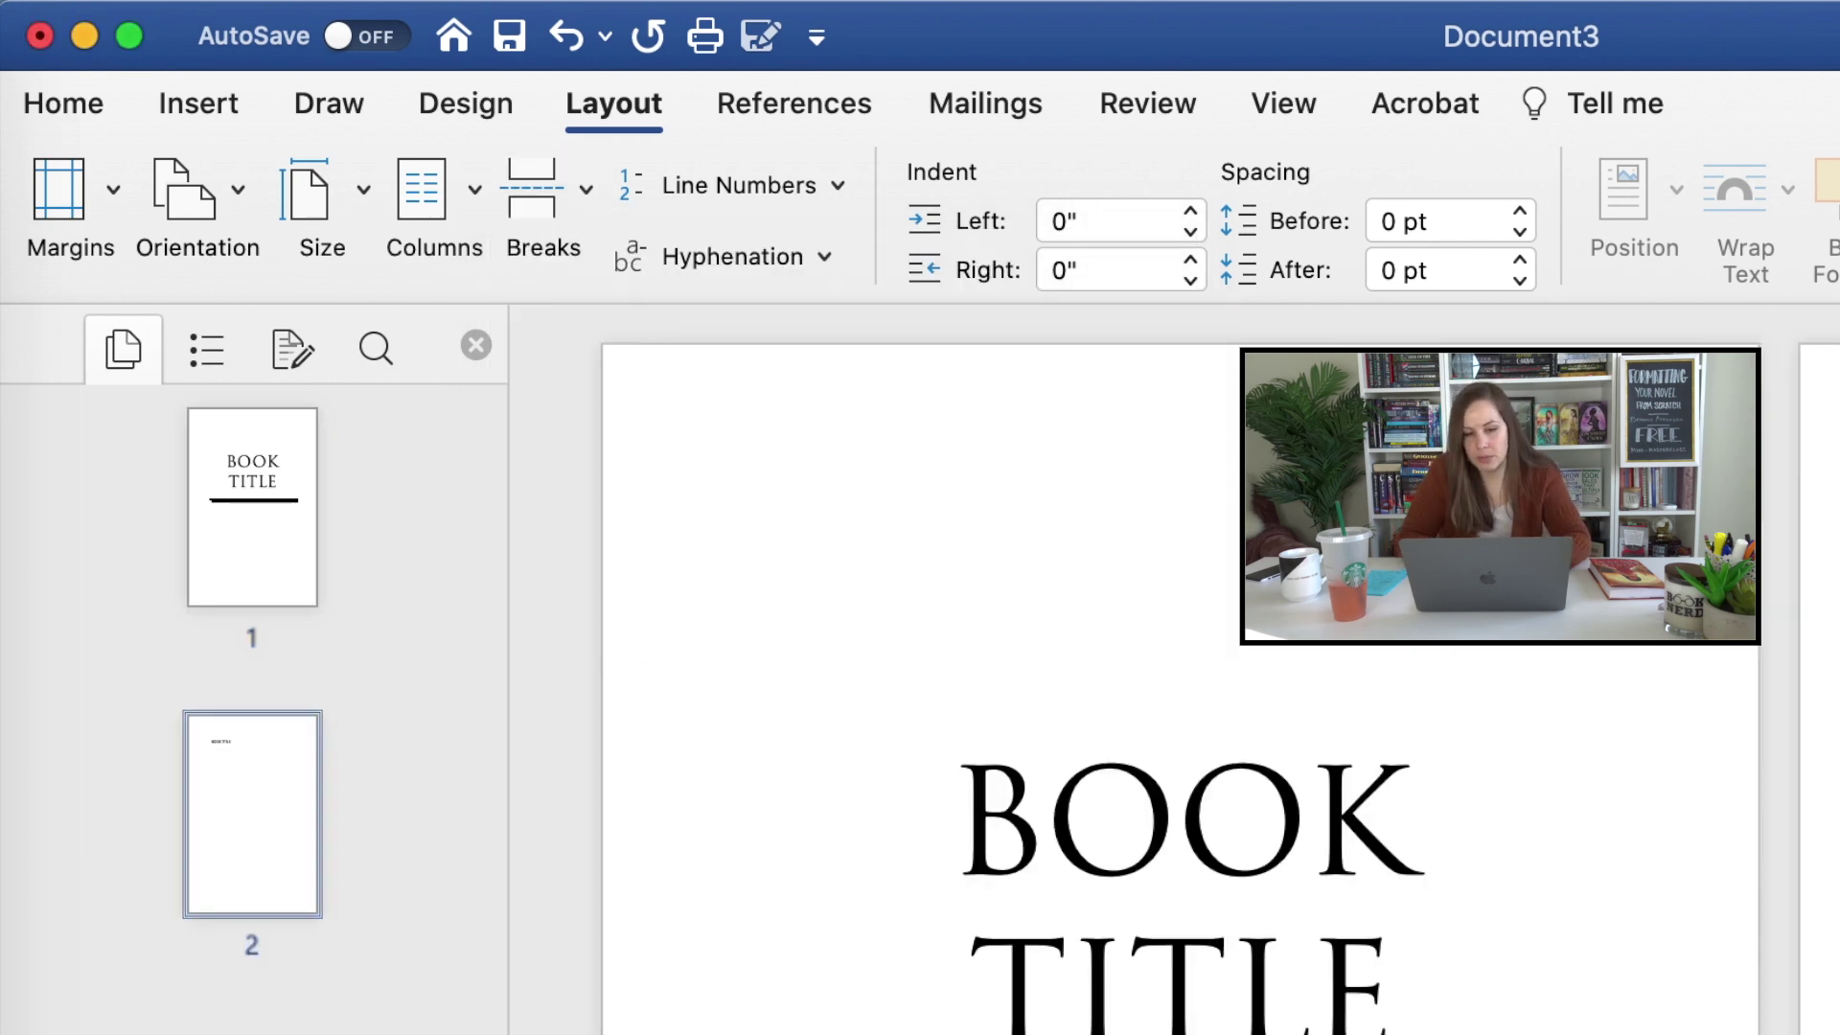
click(67, 117)
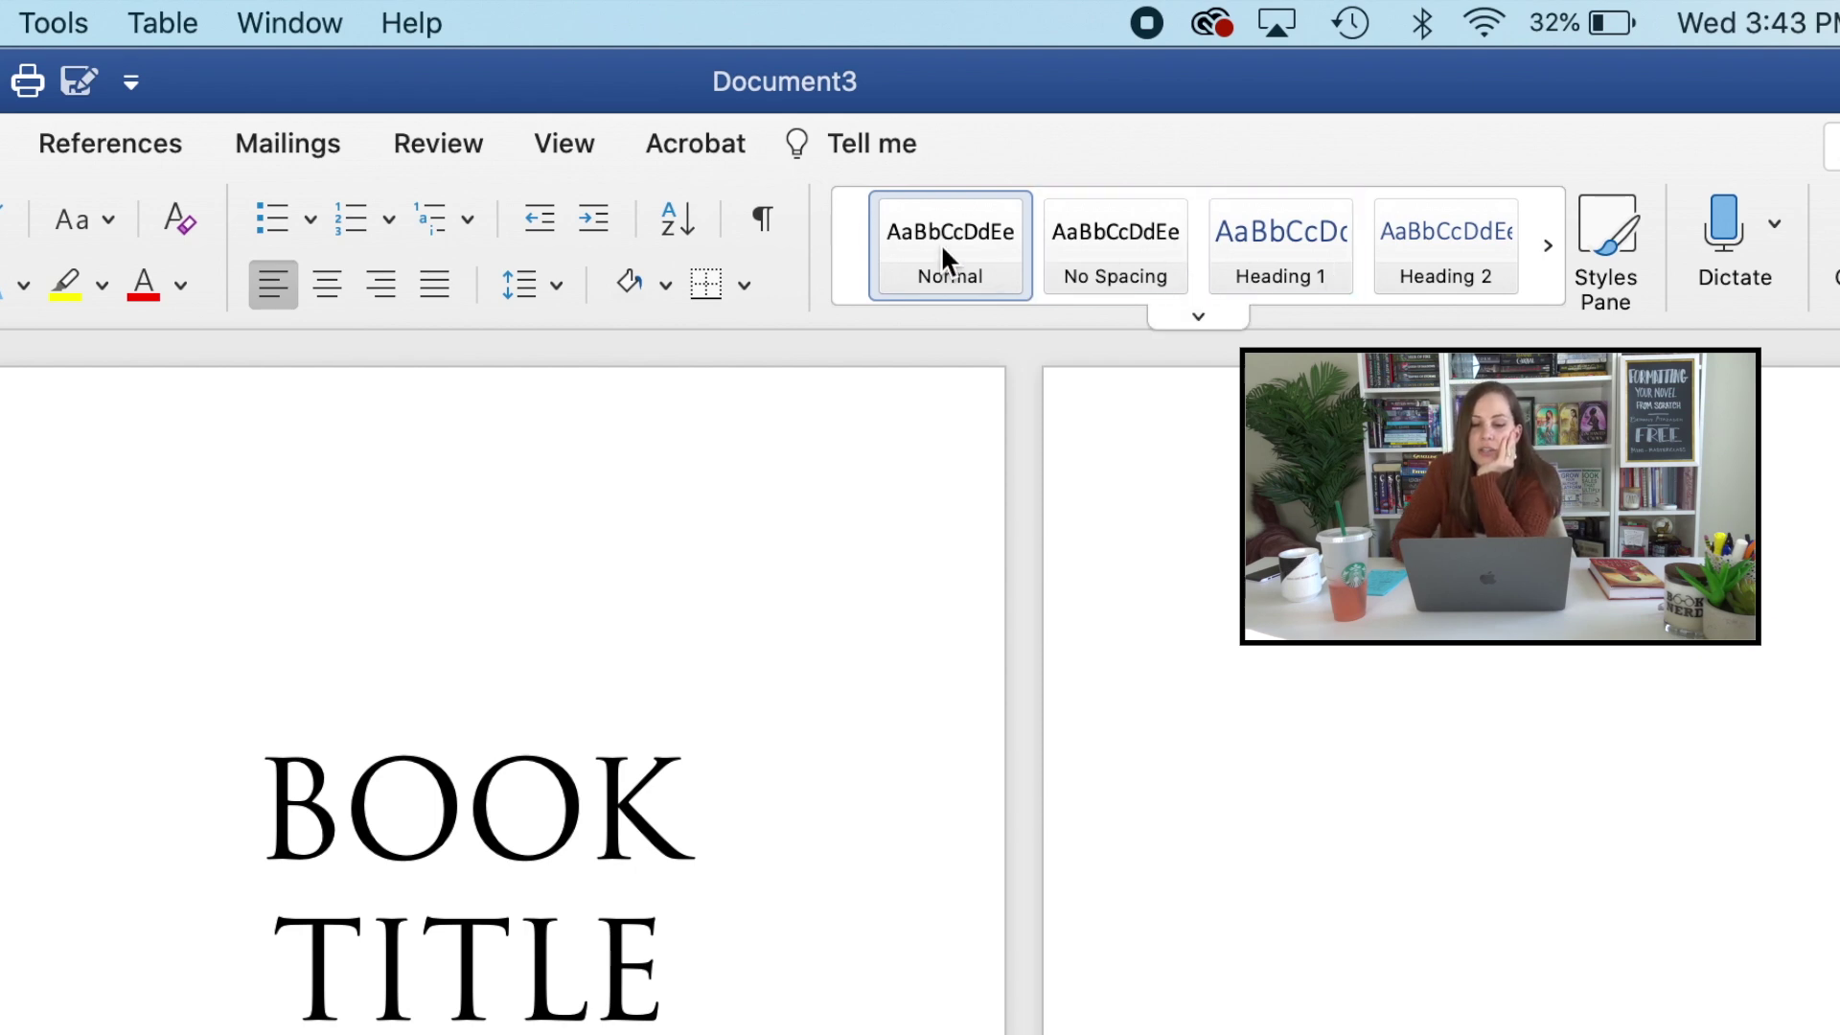
Set the Normal style's font to Times New Roman at 11 pt.
right_click(940, 243)
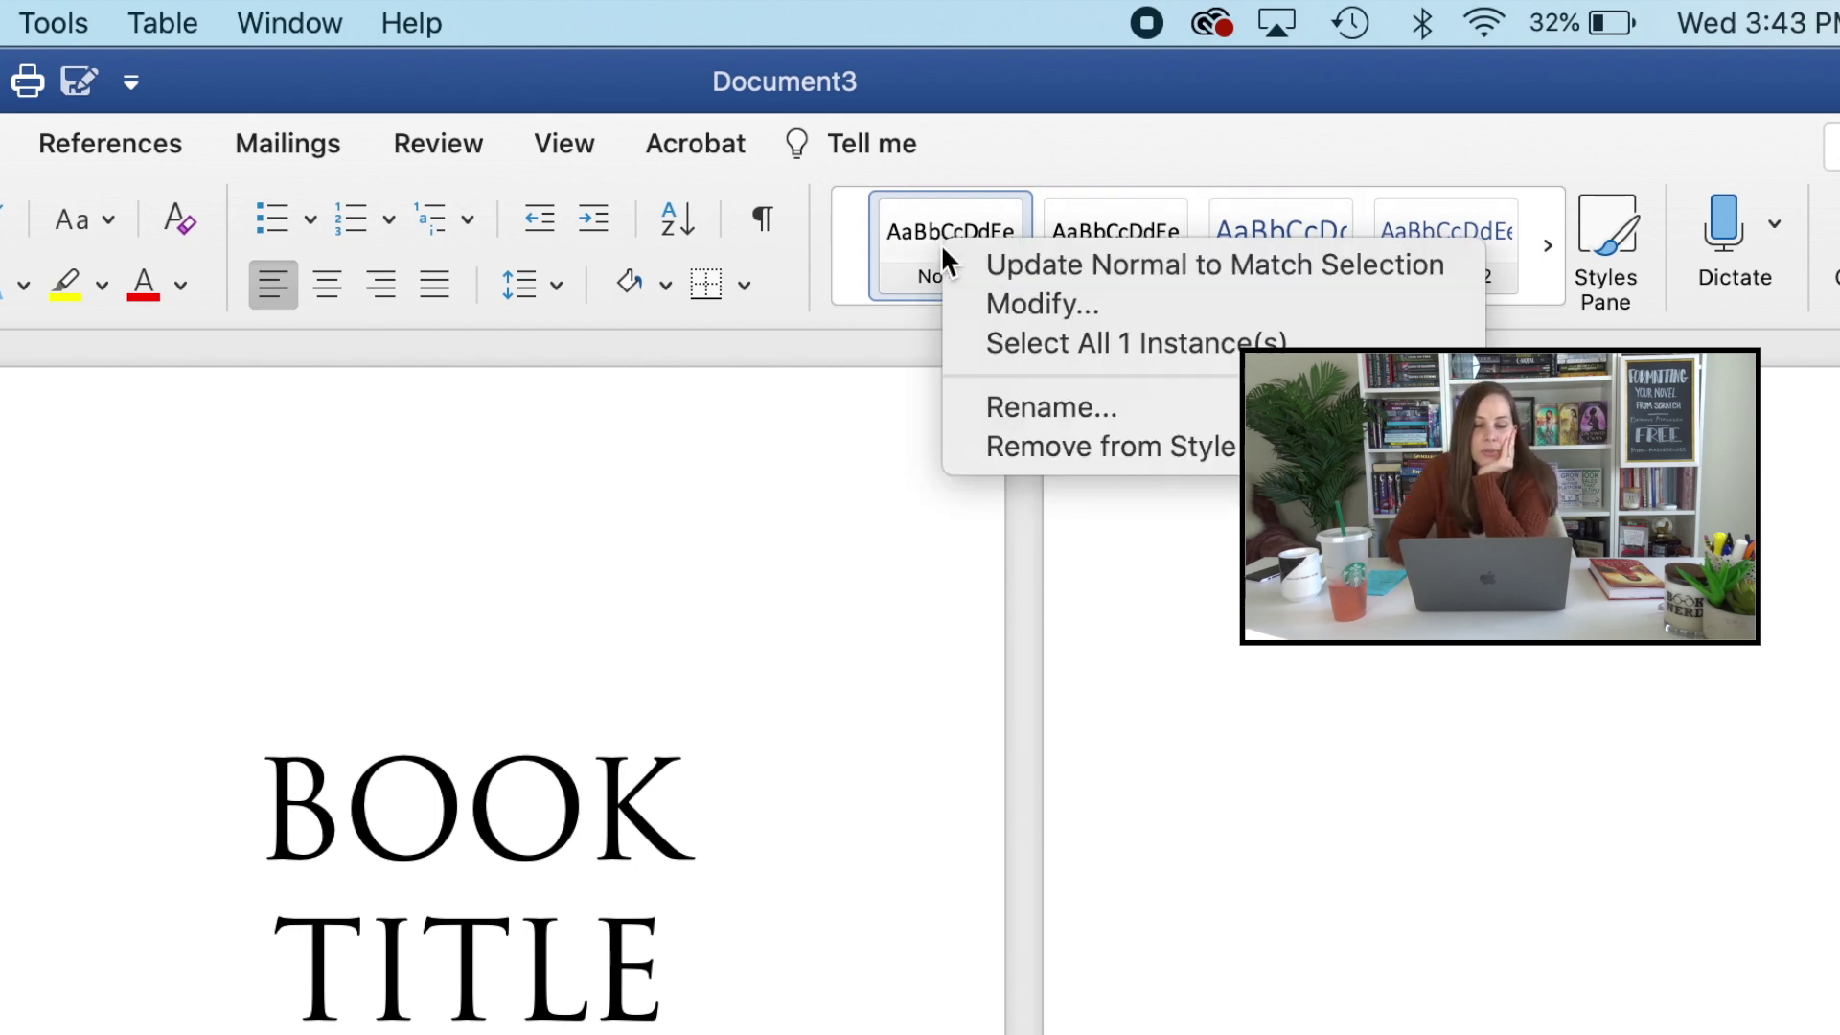
click(1008, 301)
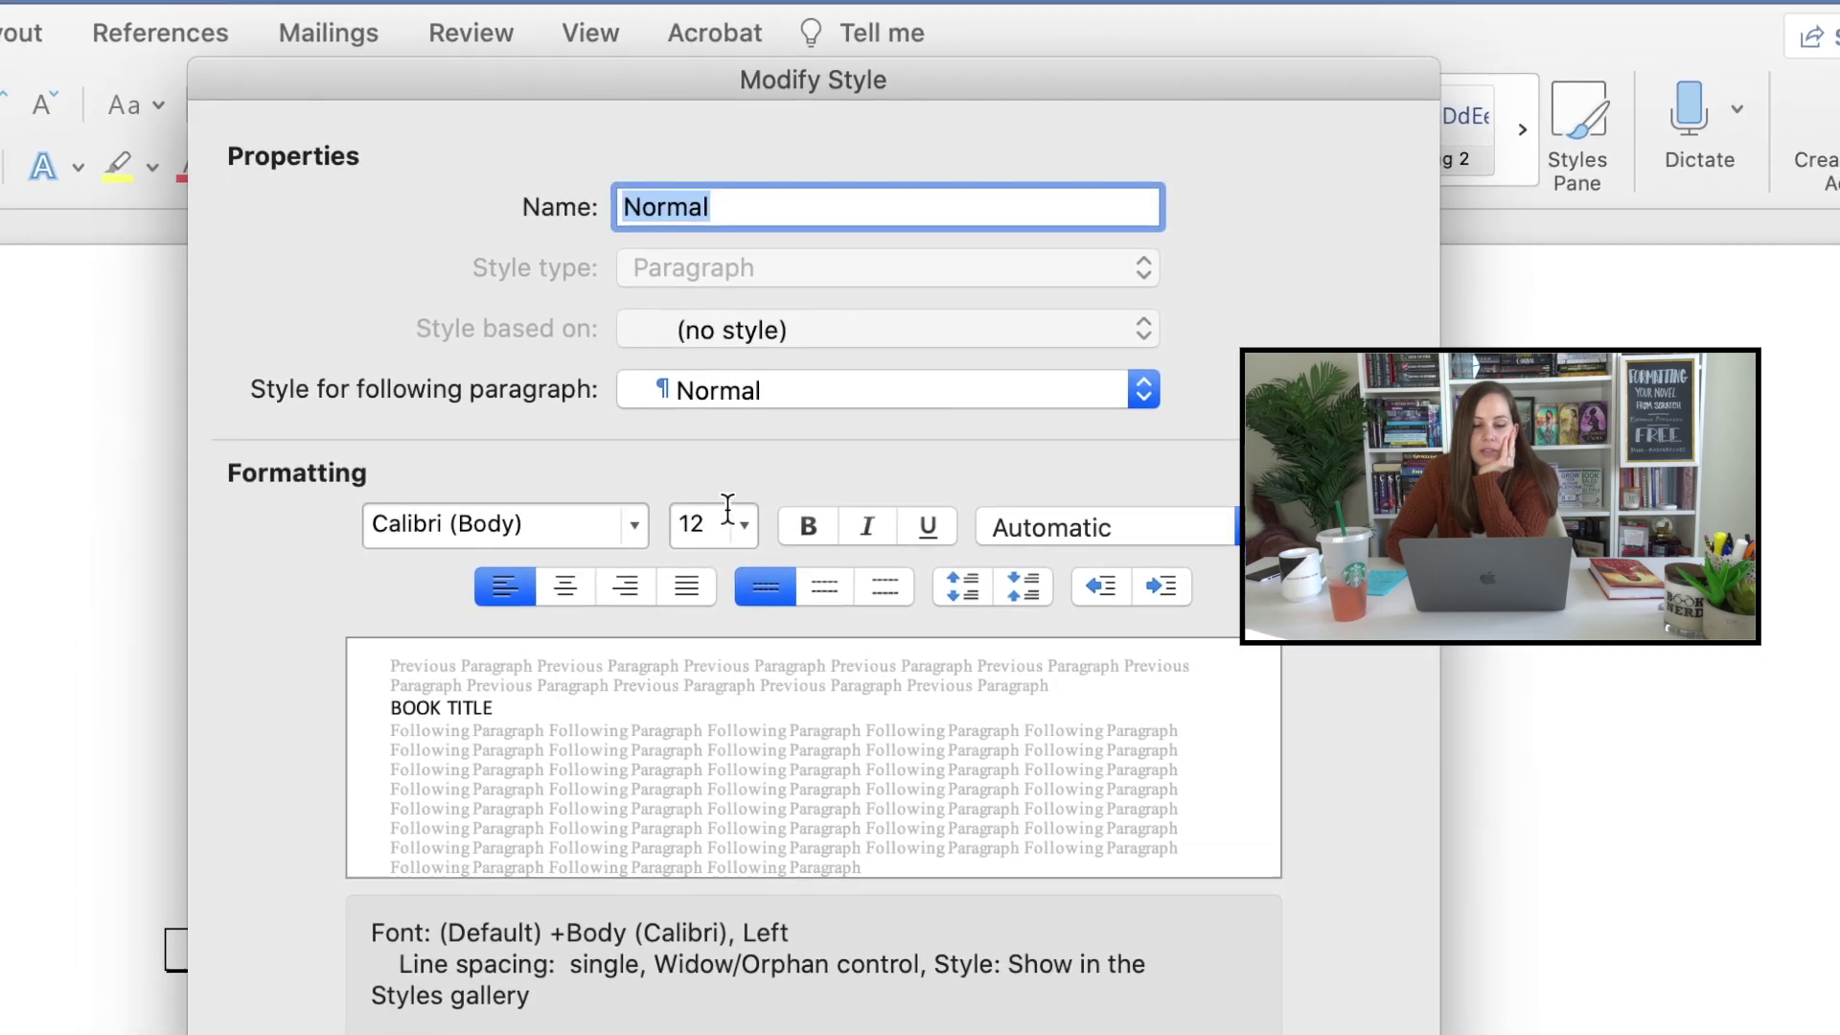
click(745, 524)
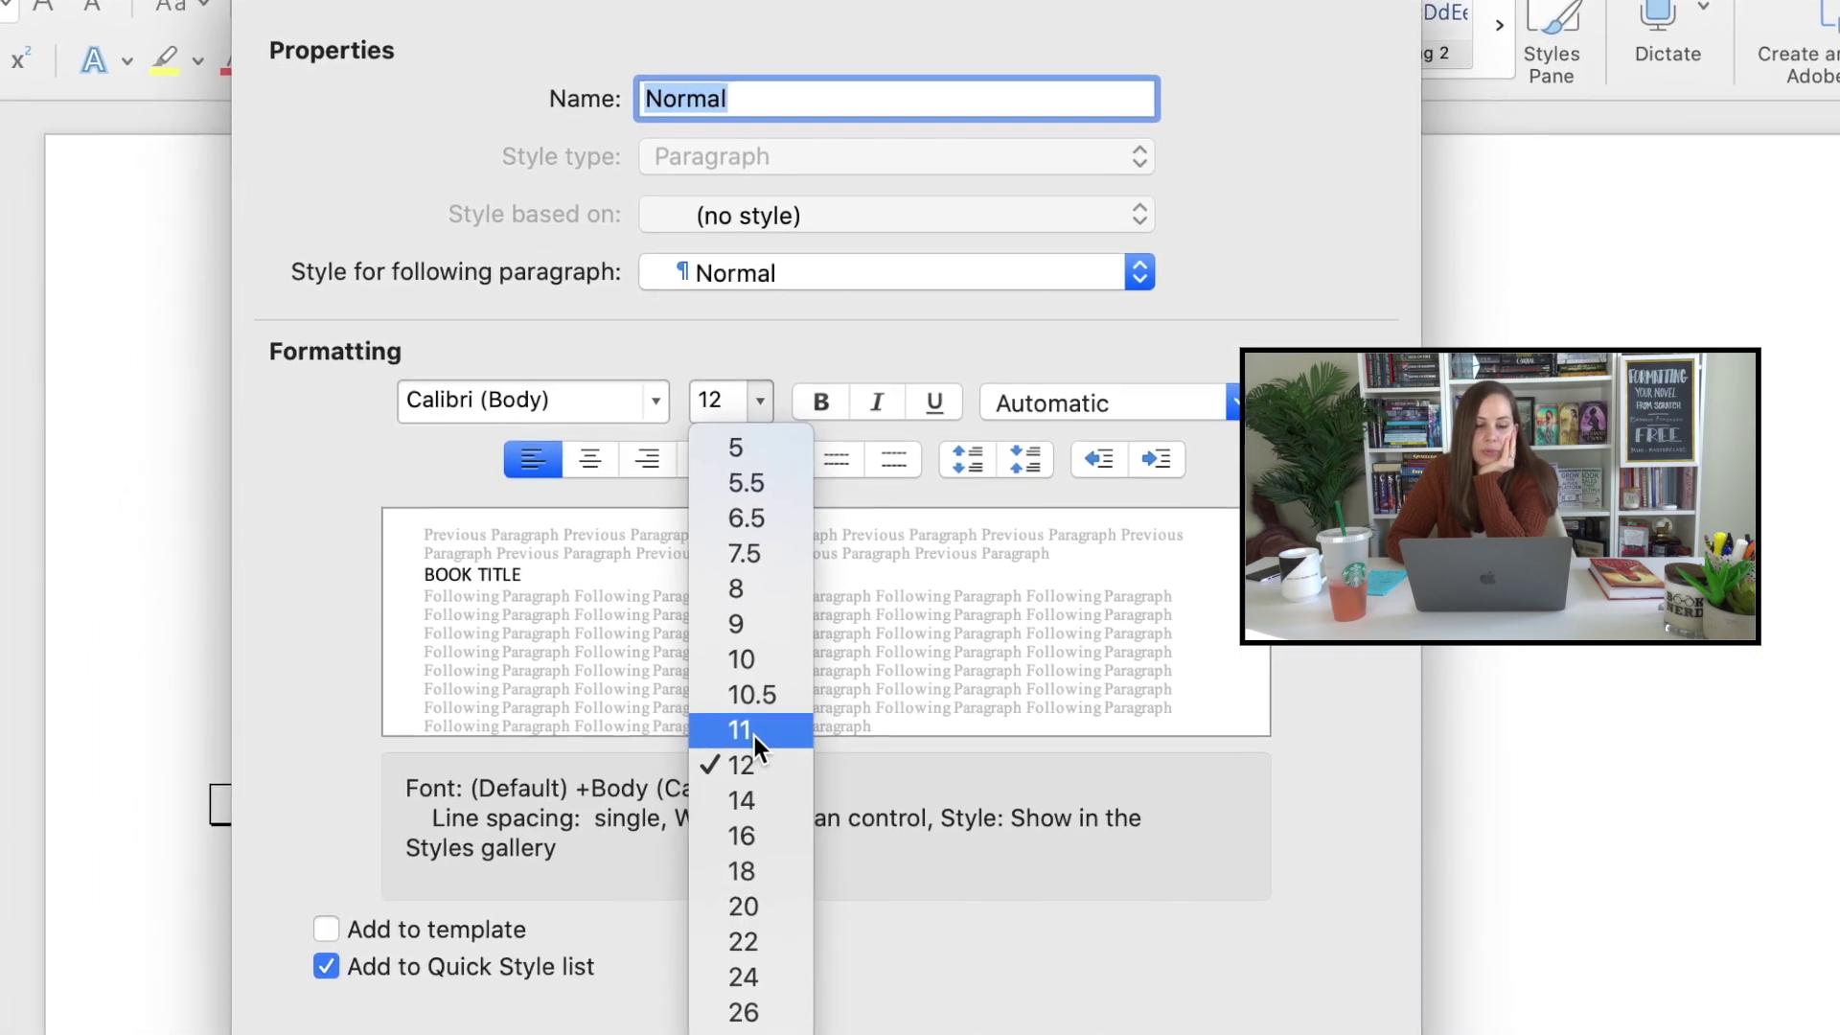
click(753, 858)
click(661, 365)
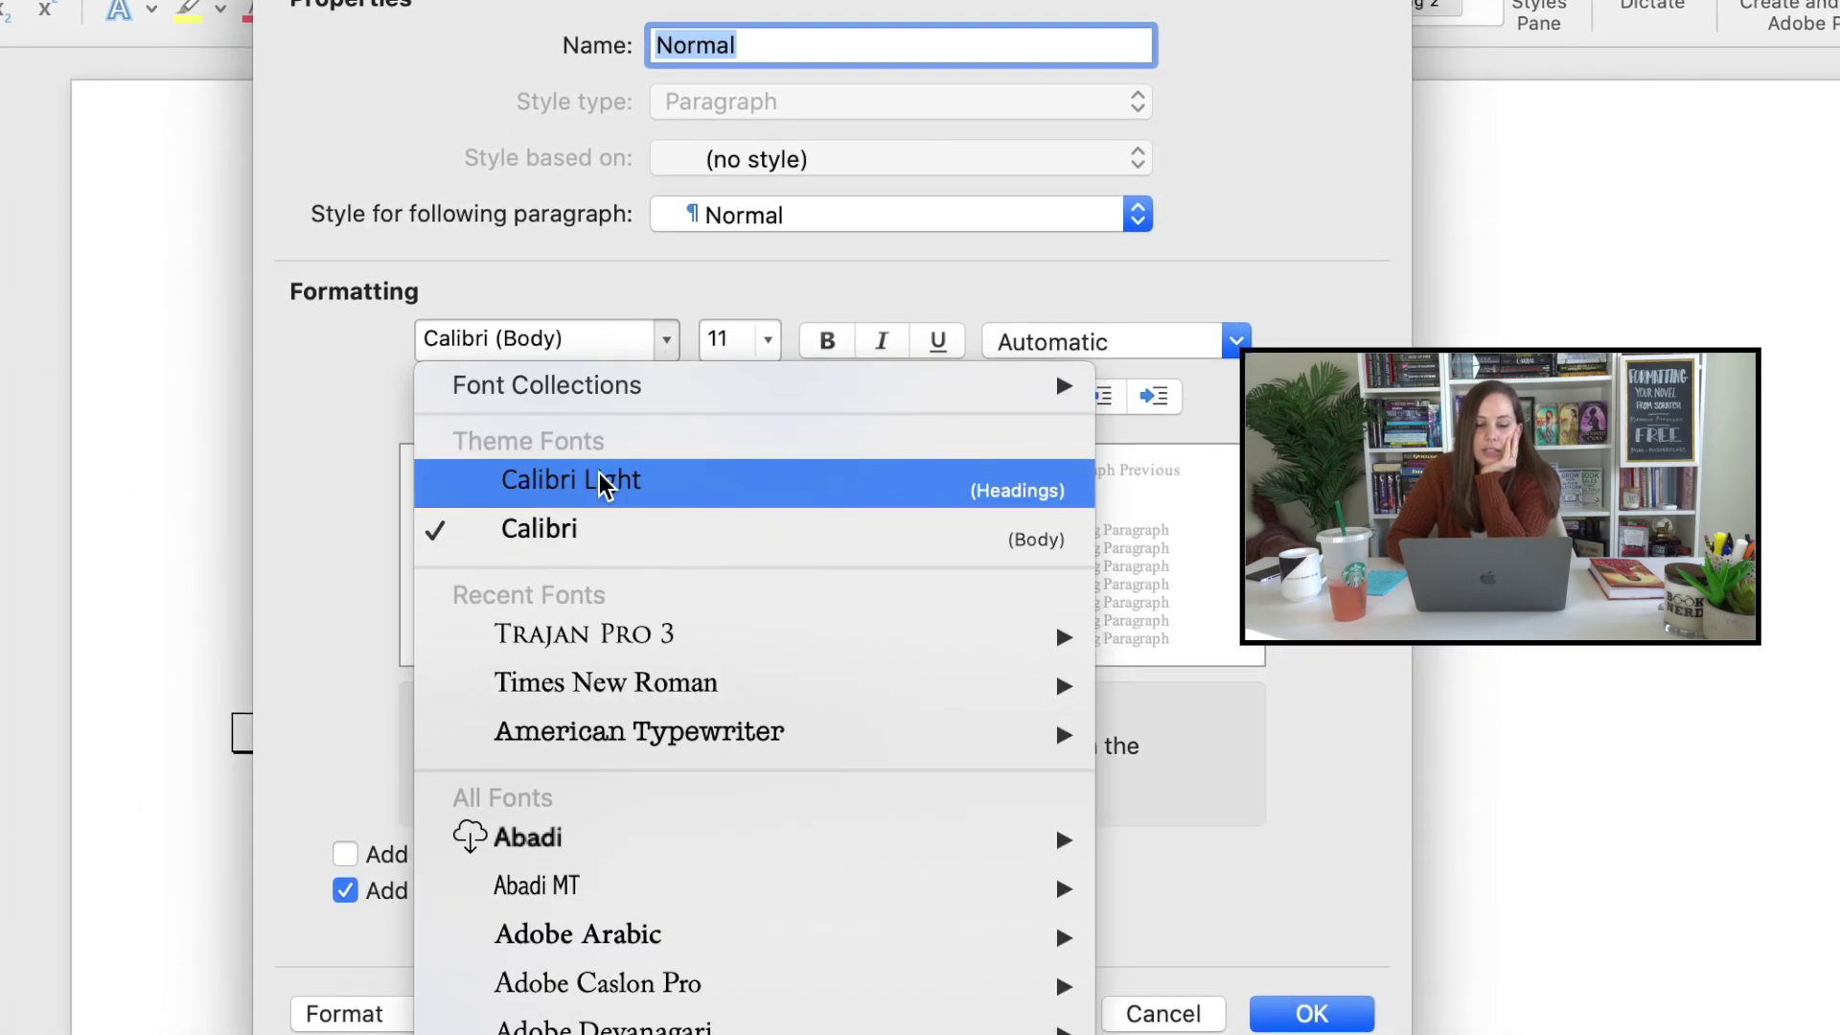
click(598, 676)
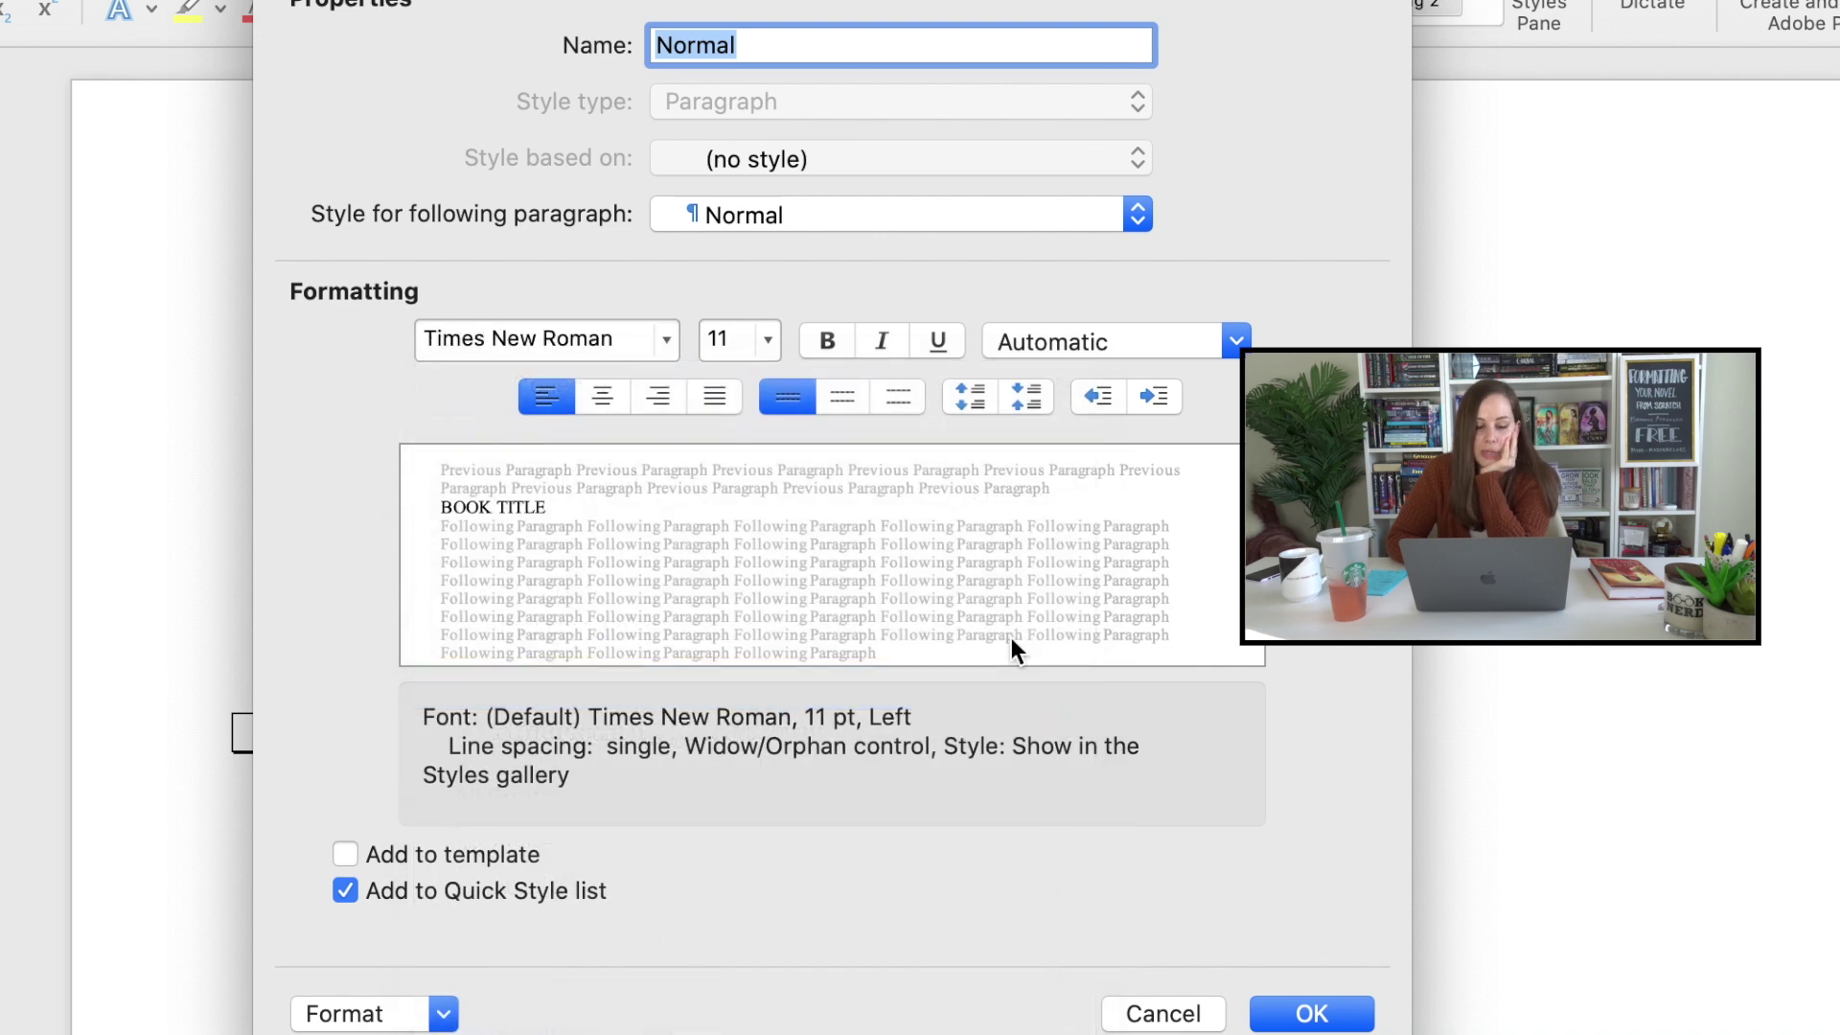
Make Normal paragraphs justified with a 0.3" first-line indent and save the style.
click(443, 1014)
click(424, 933)
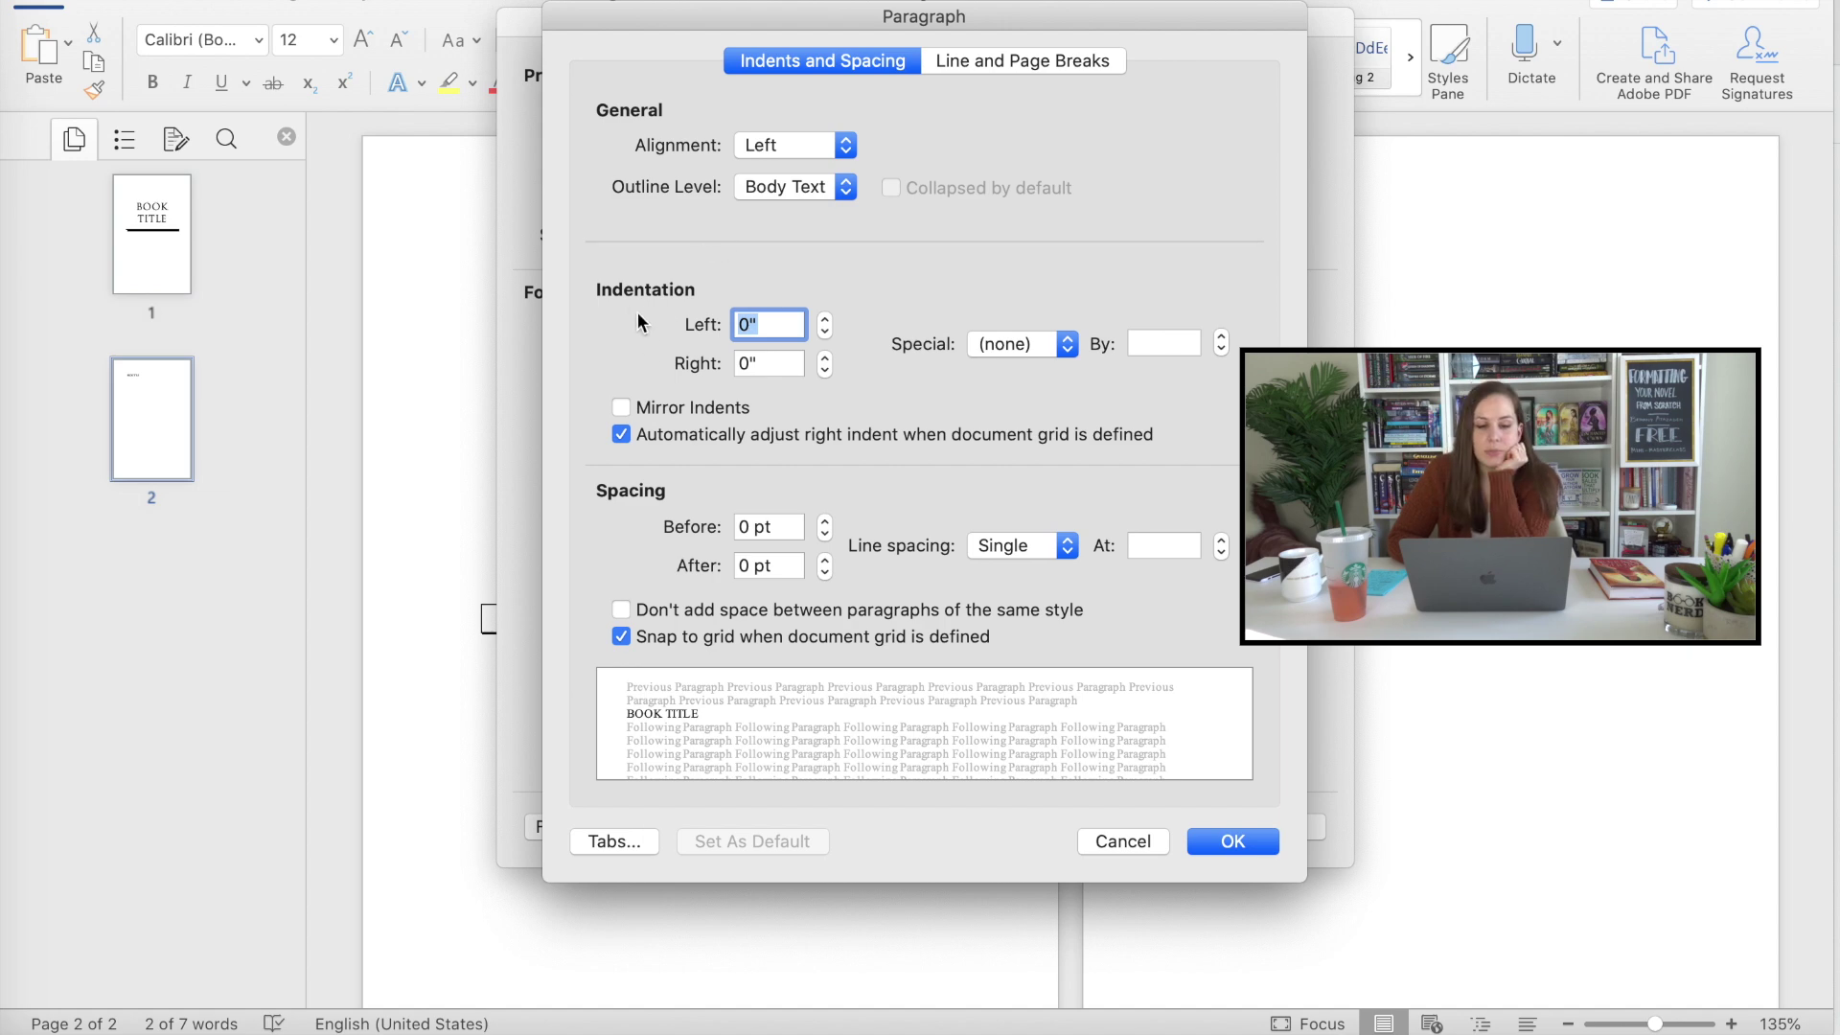
click(780, 147)
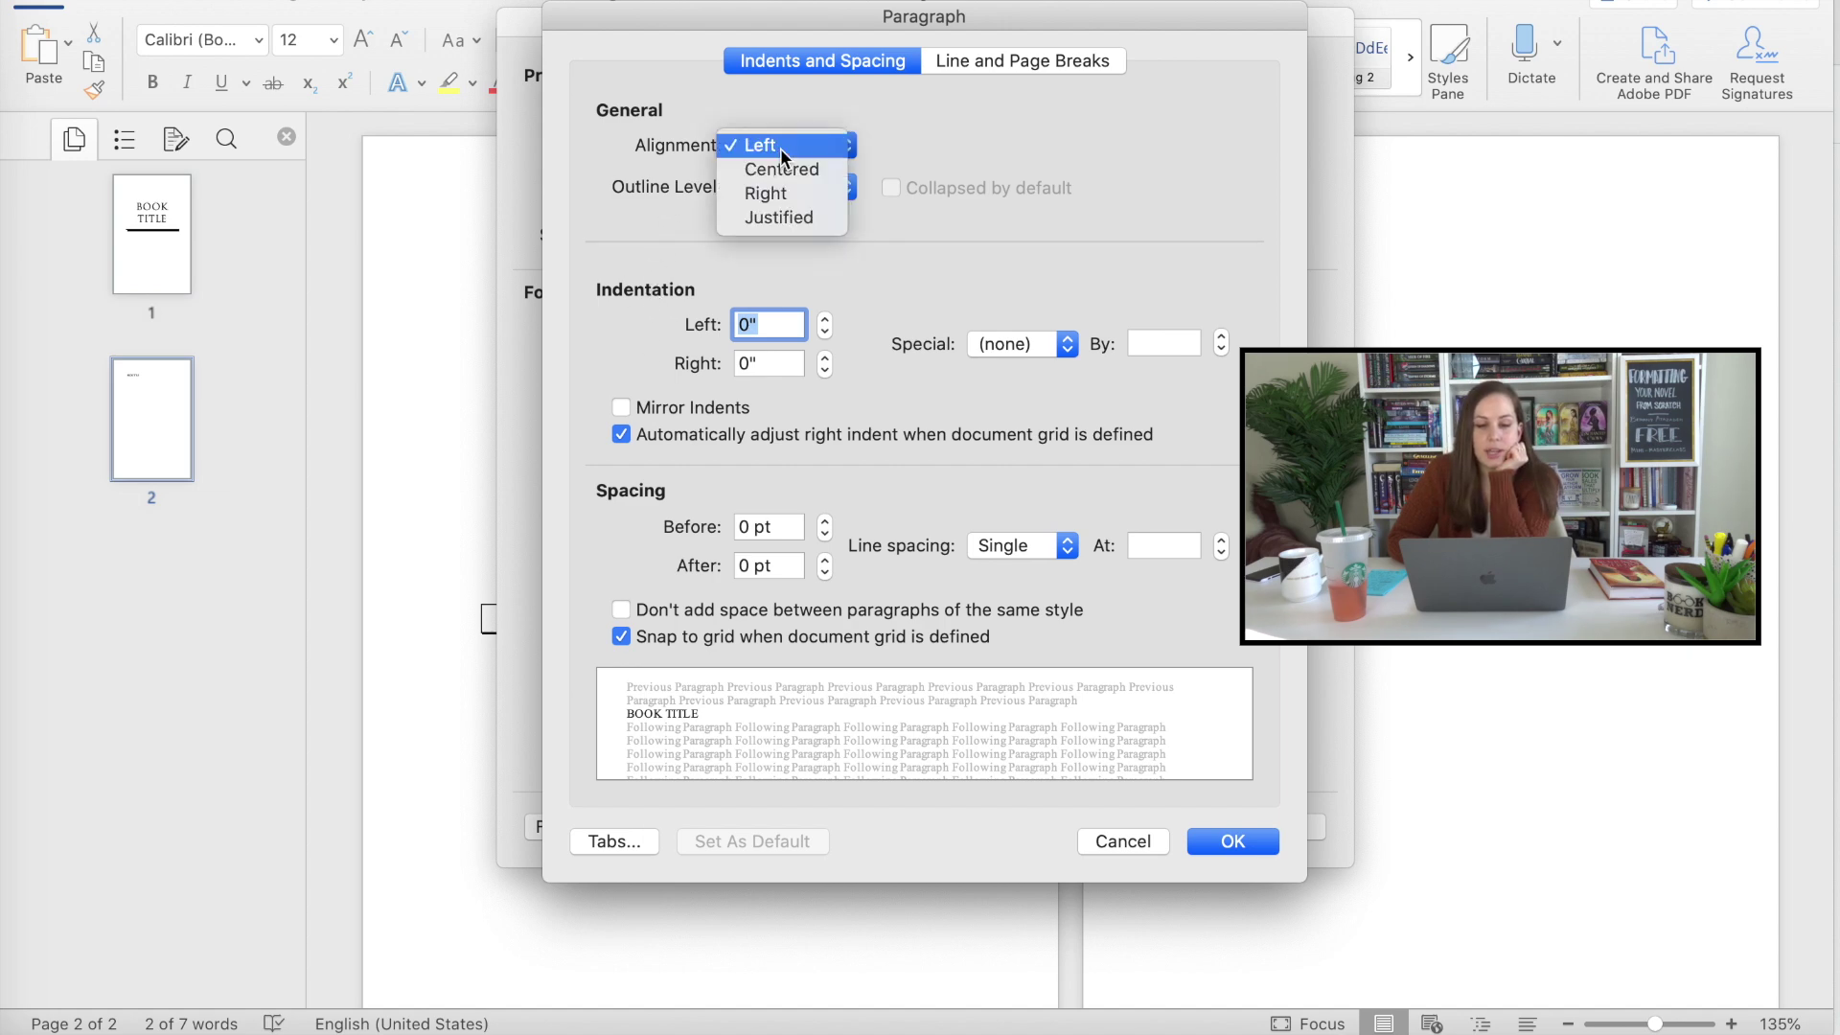
click(784, 224)
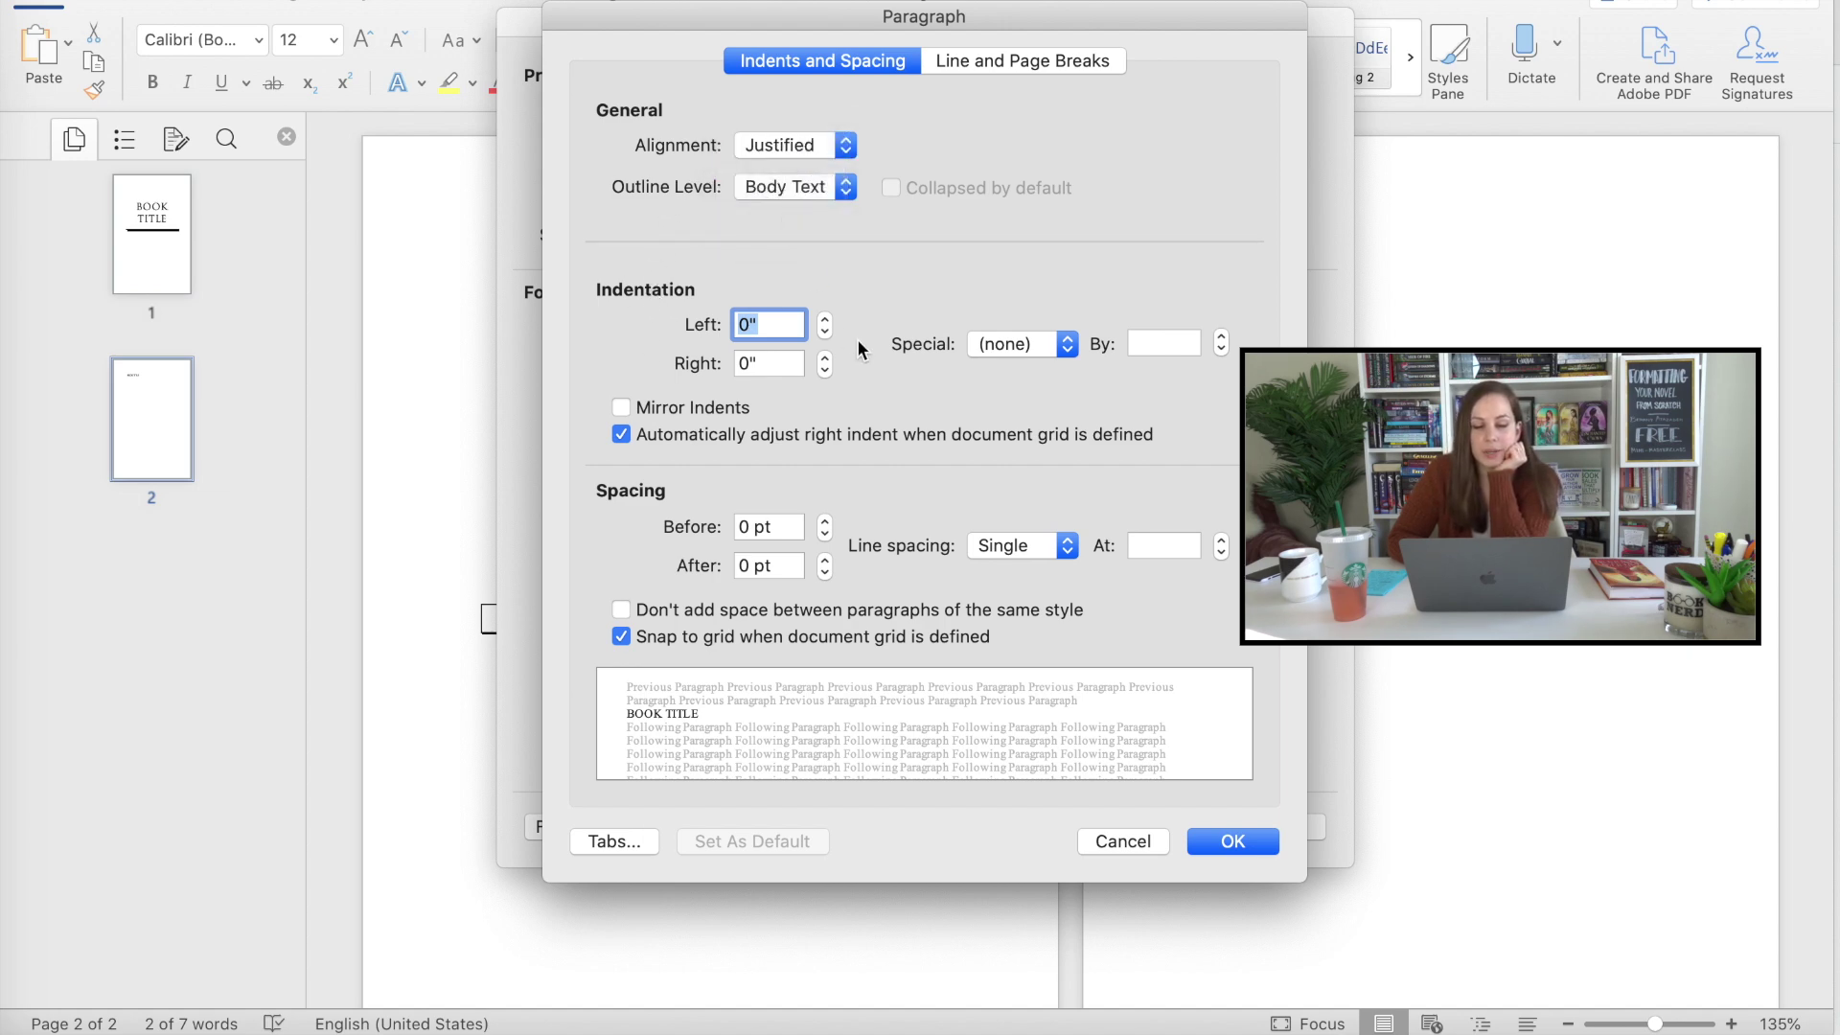
click(1163, 343)
text(.)
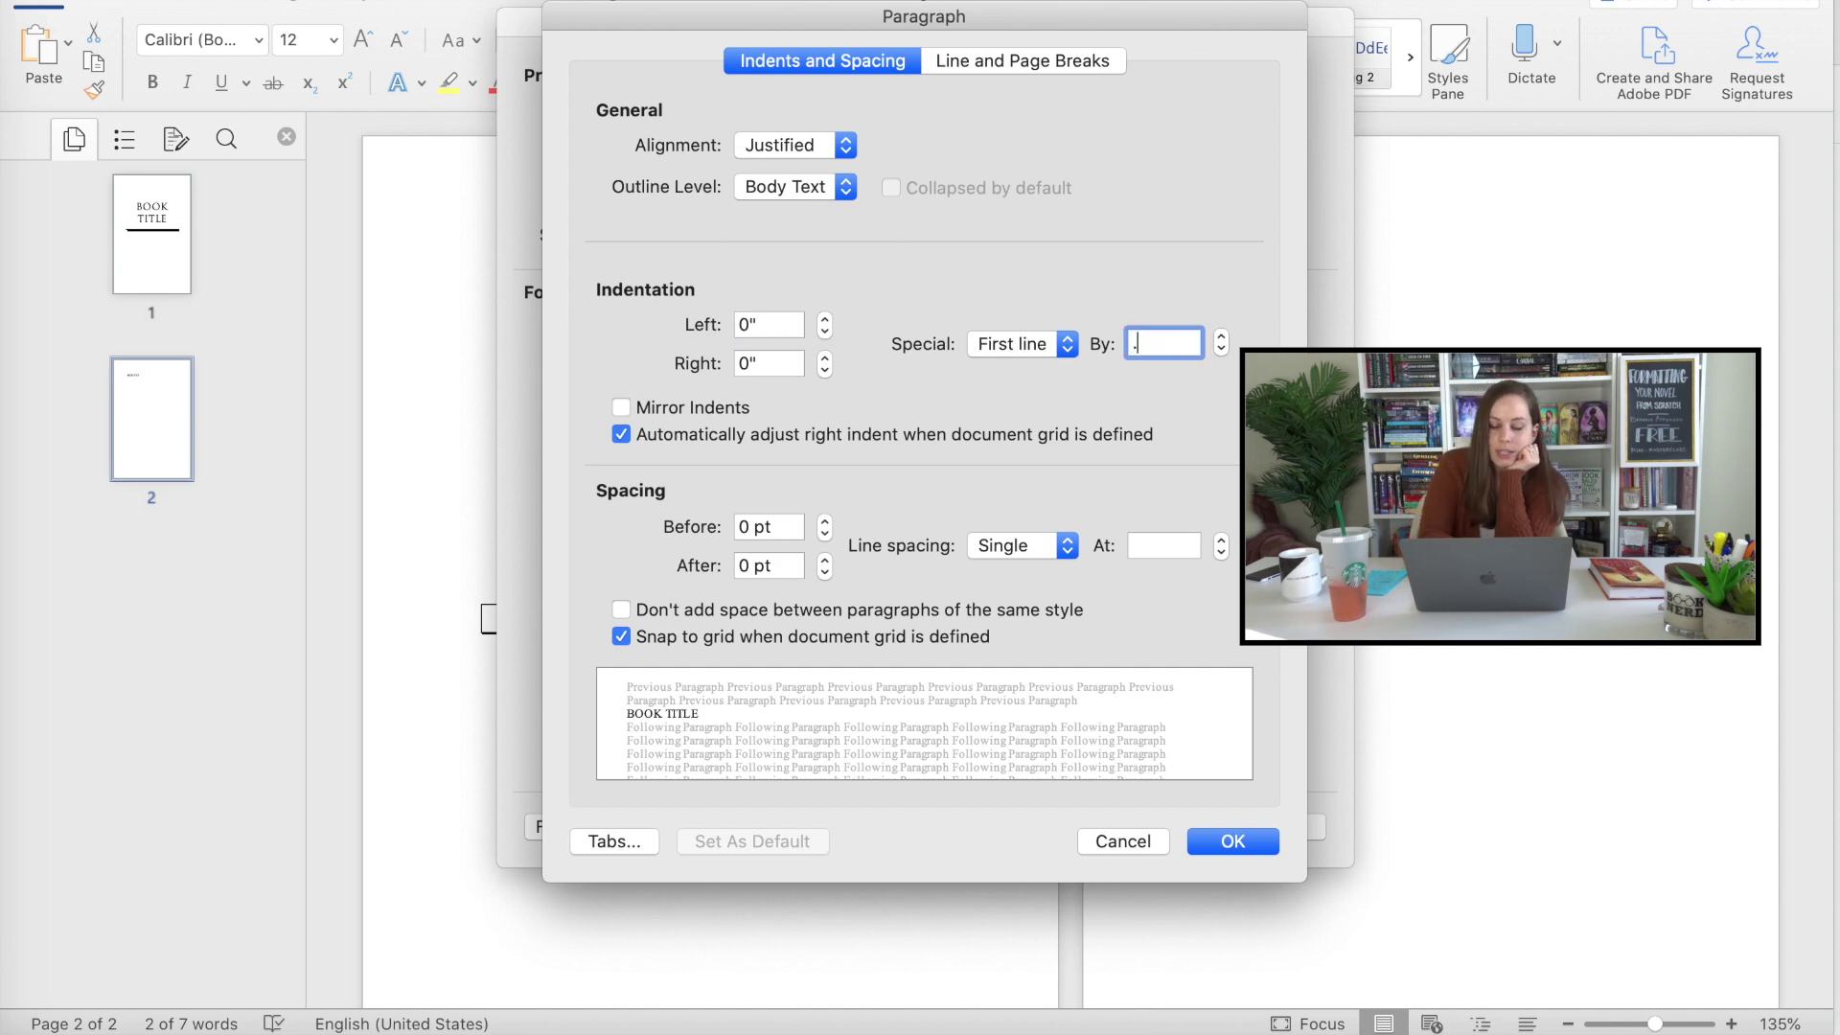
text(3)
key(Return)
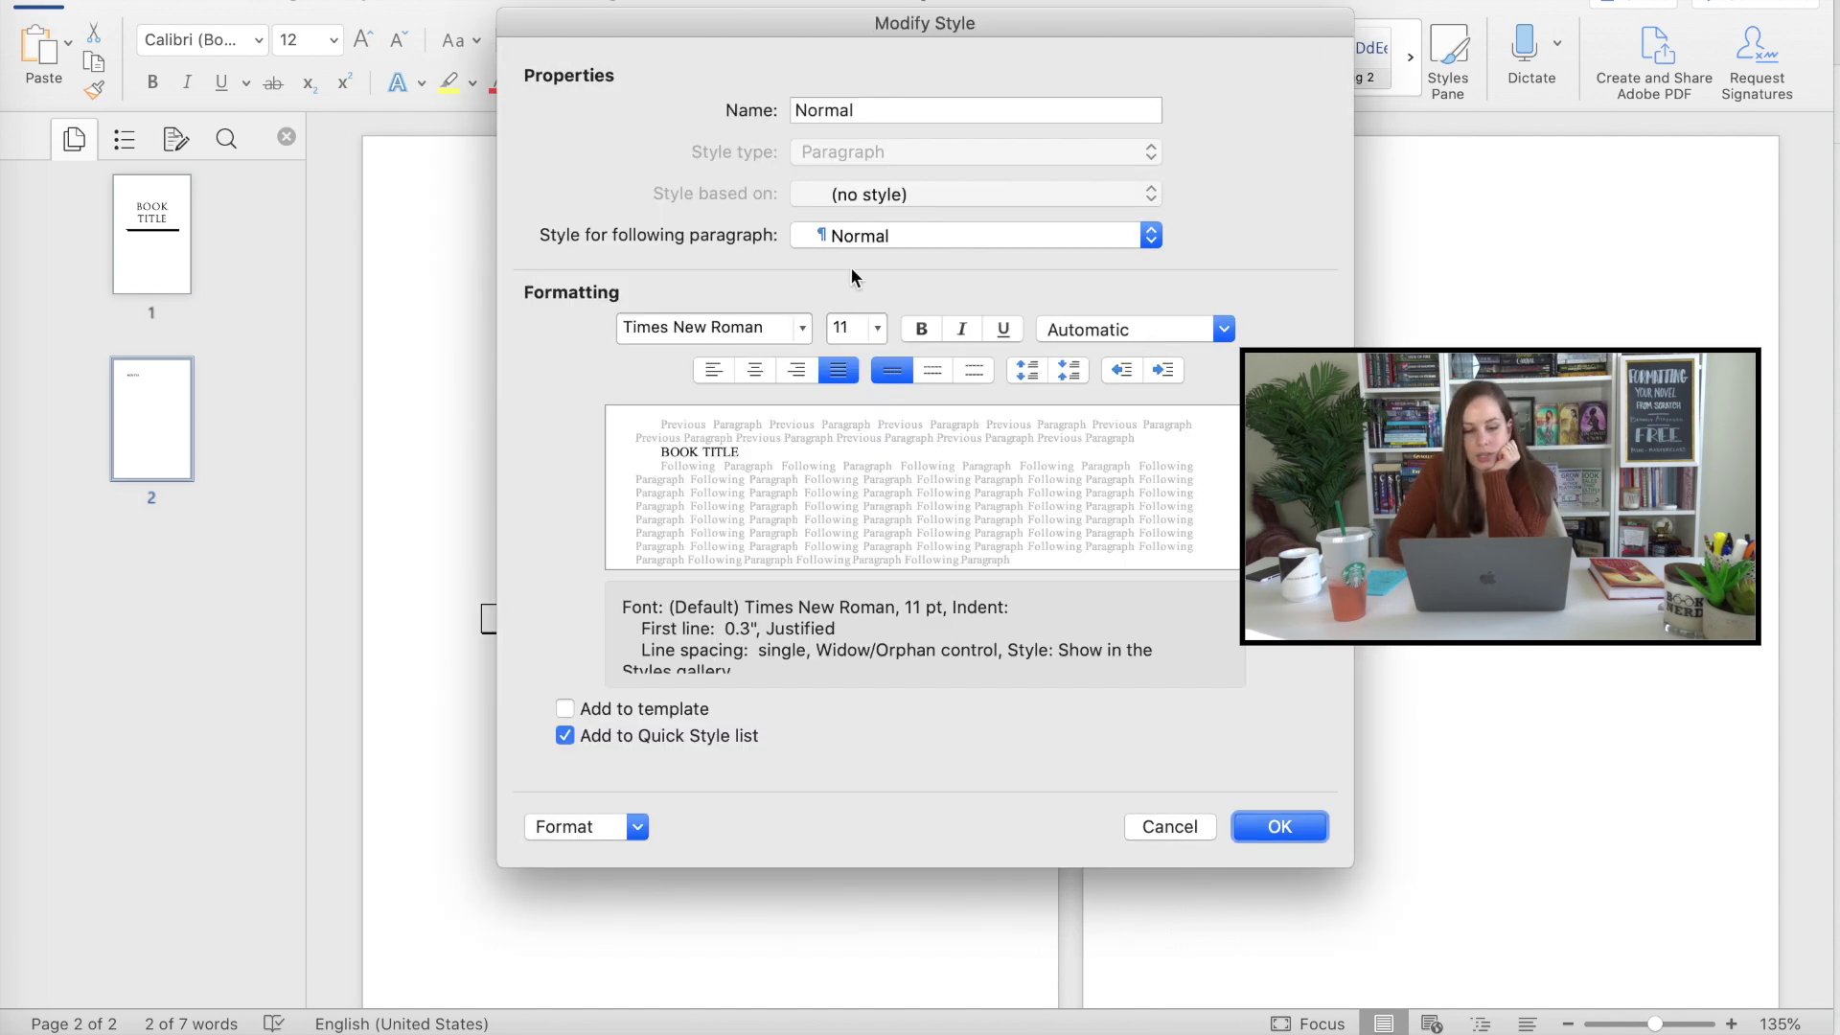
click(1264, 842)
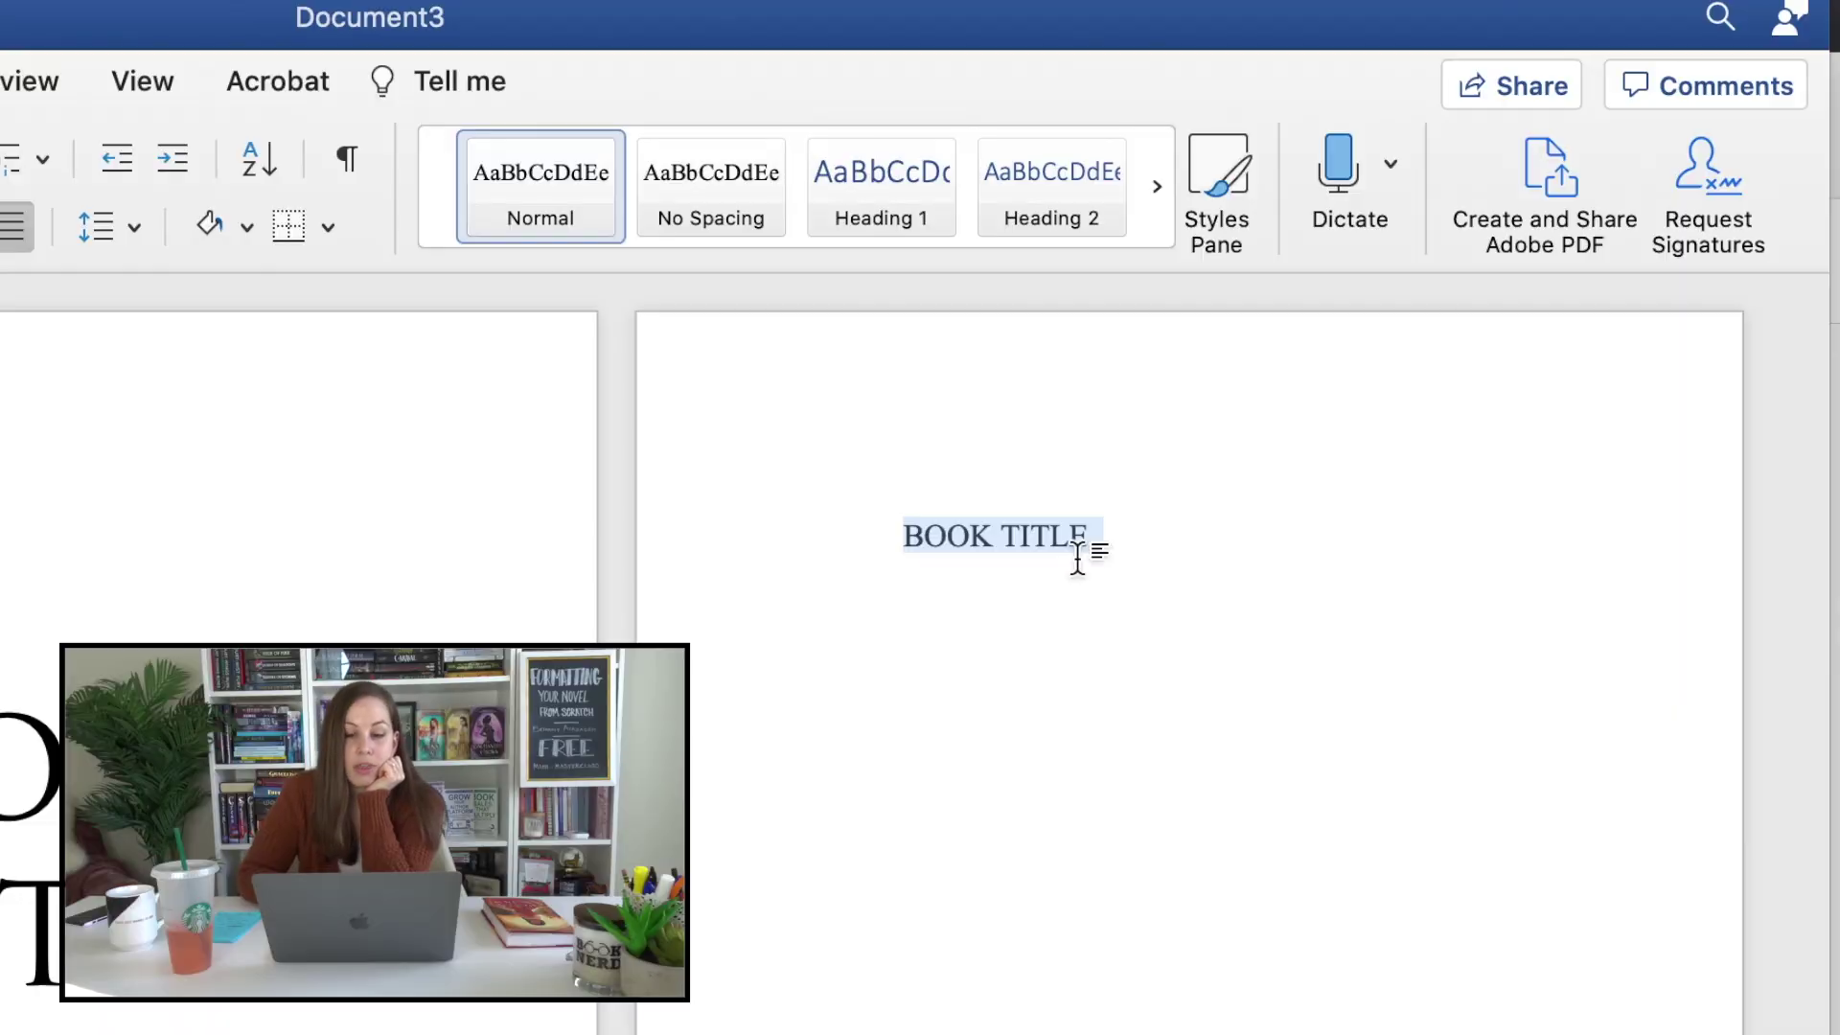
Under BOOK TITLE, type the Copyright © 2021 notice with the author's name, rights, ISBN: and Edition lines.
click(1130, 525)
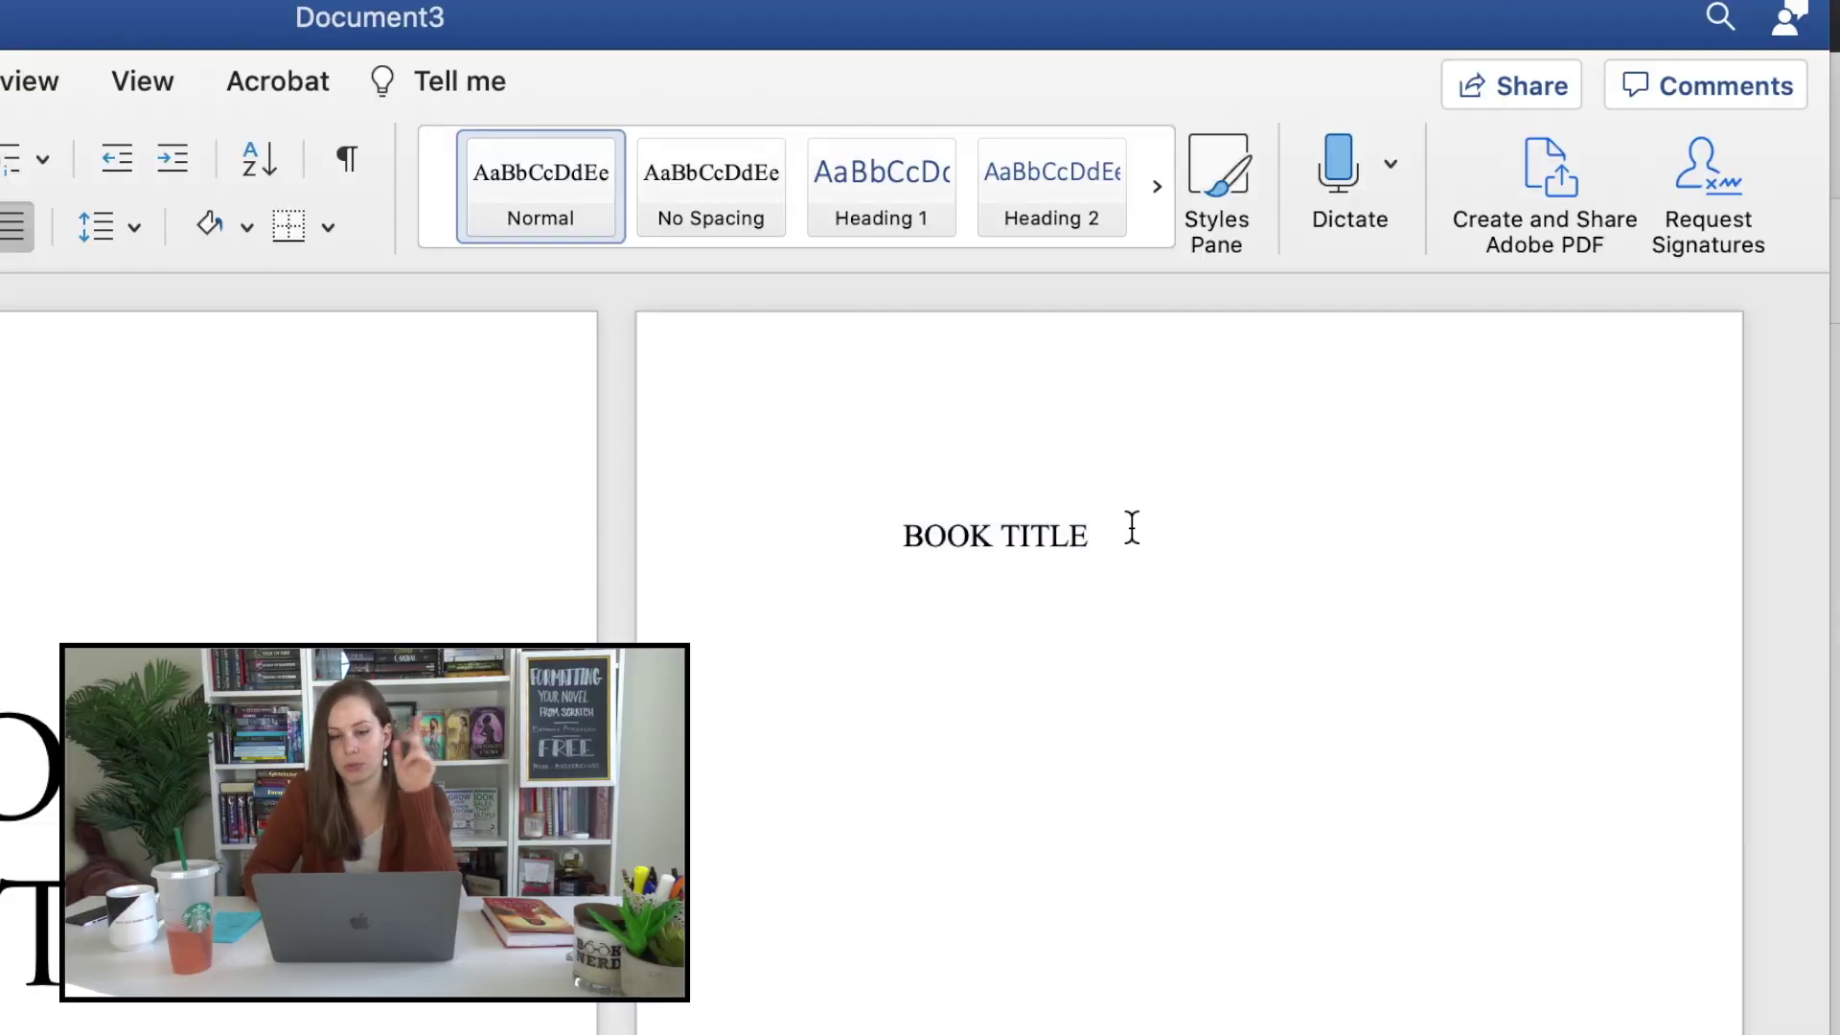
key(Return)
text(Copyright)
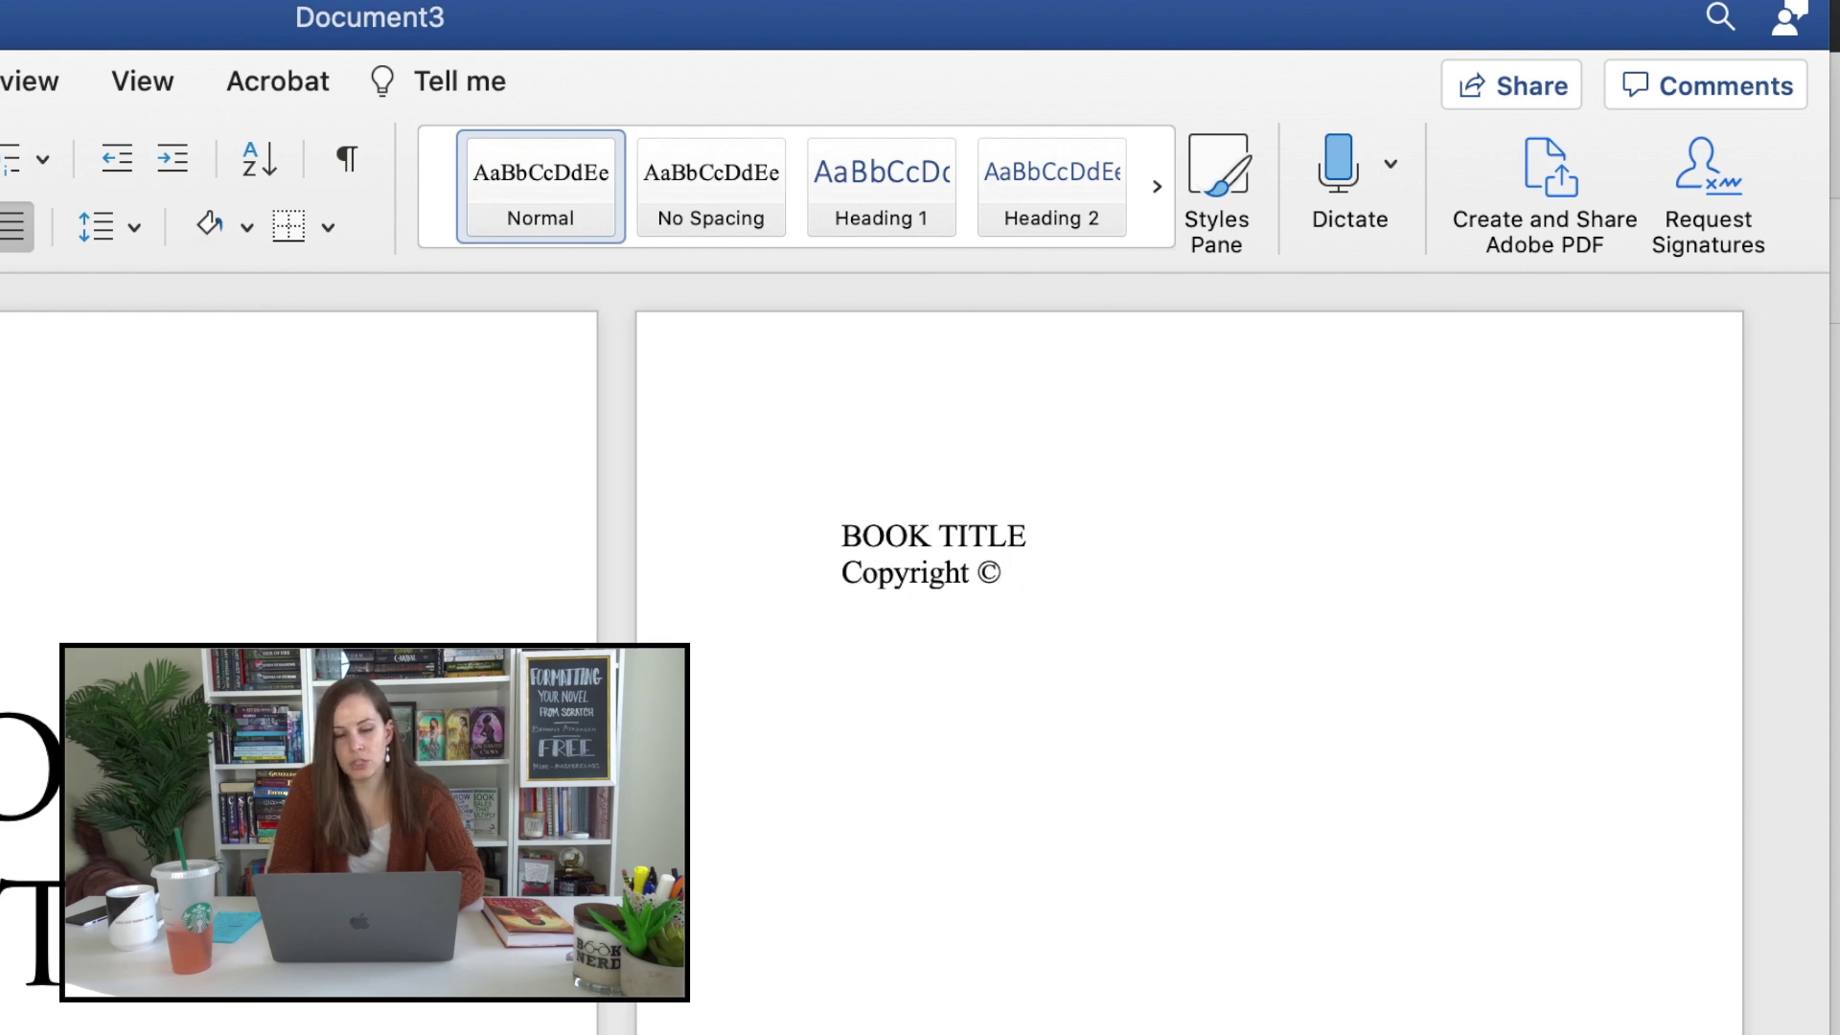
text(© 2021 Bethany )
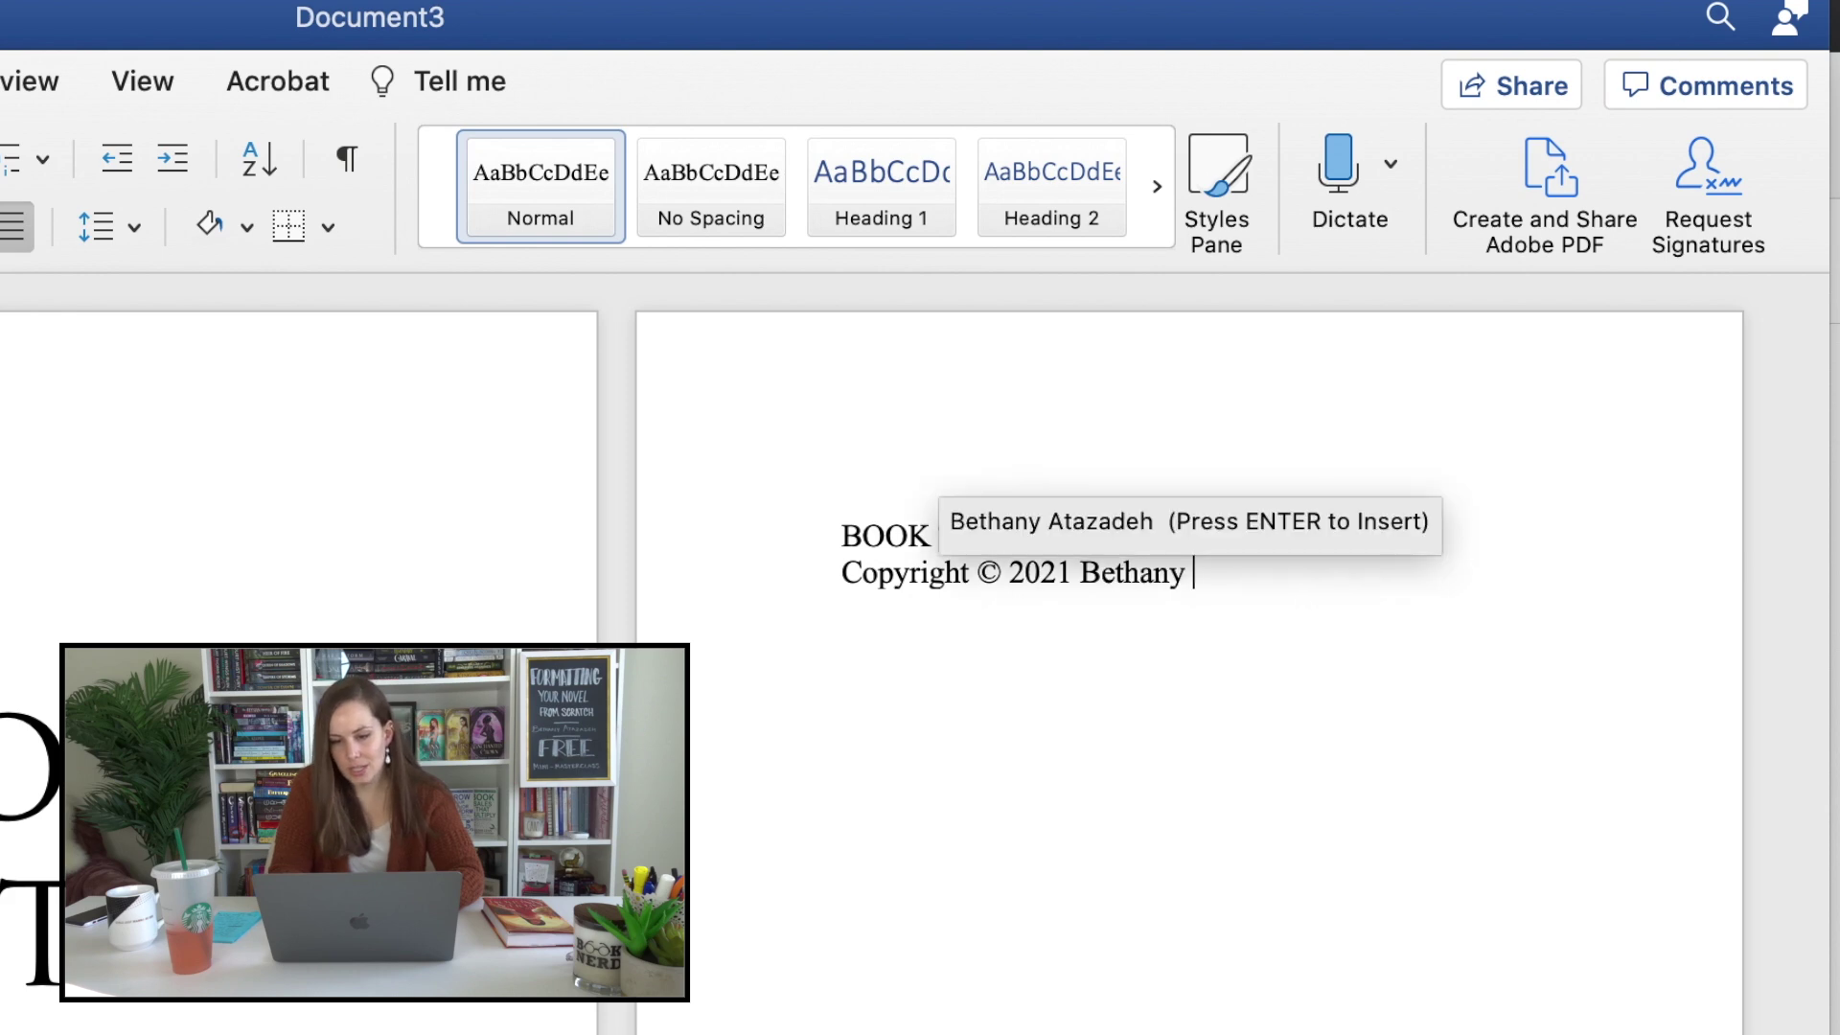
text(Atazadeh)
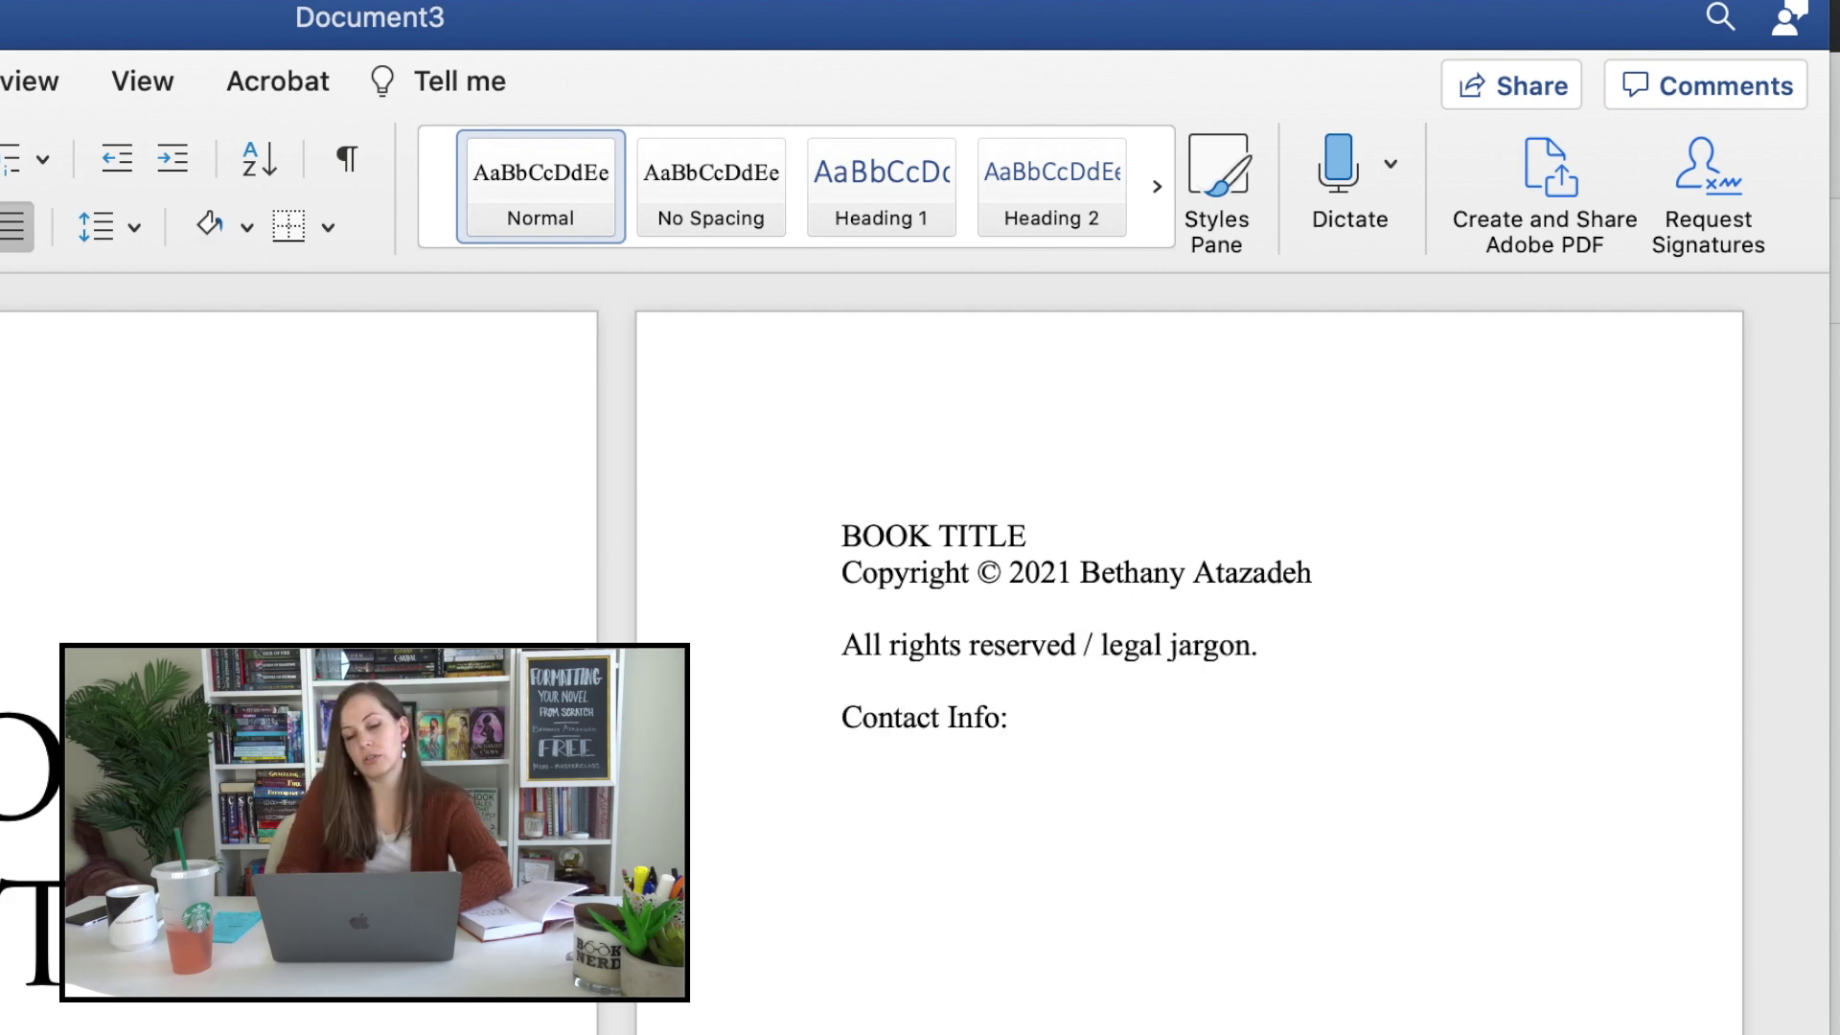
text(ts:)
key(Return)
key(Return)
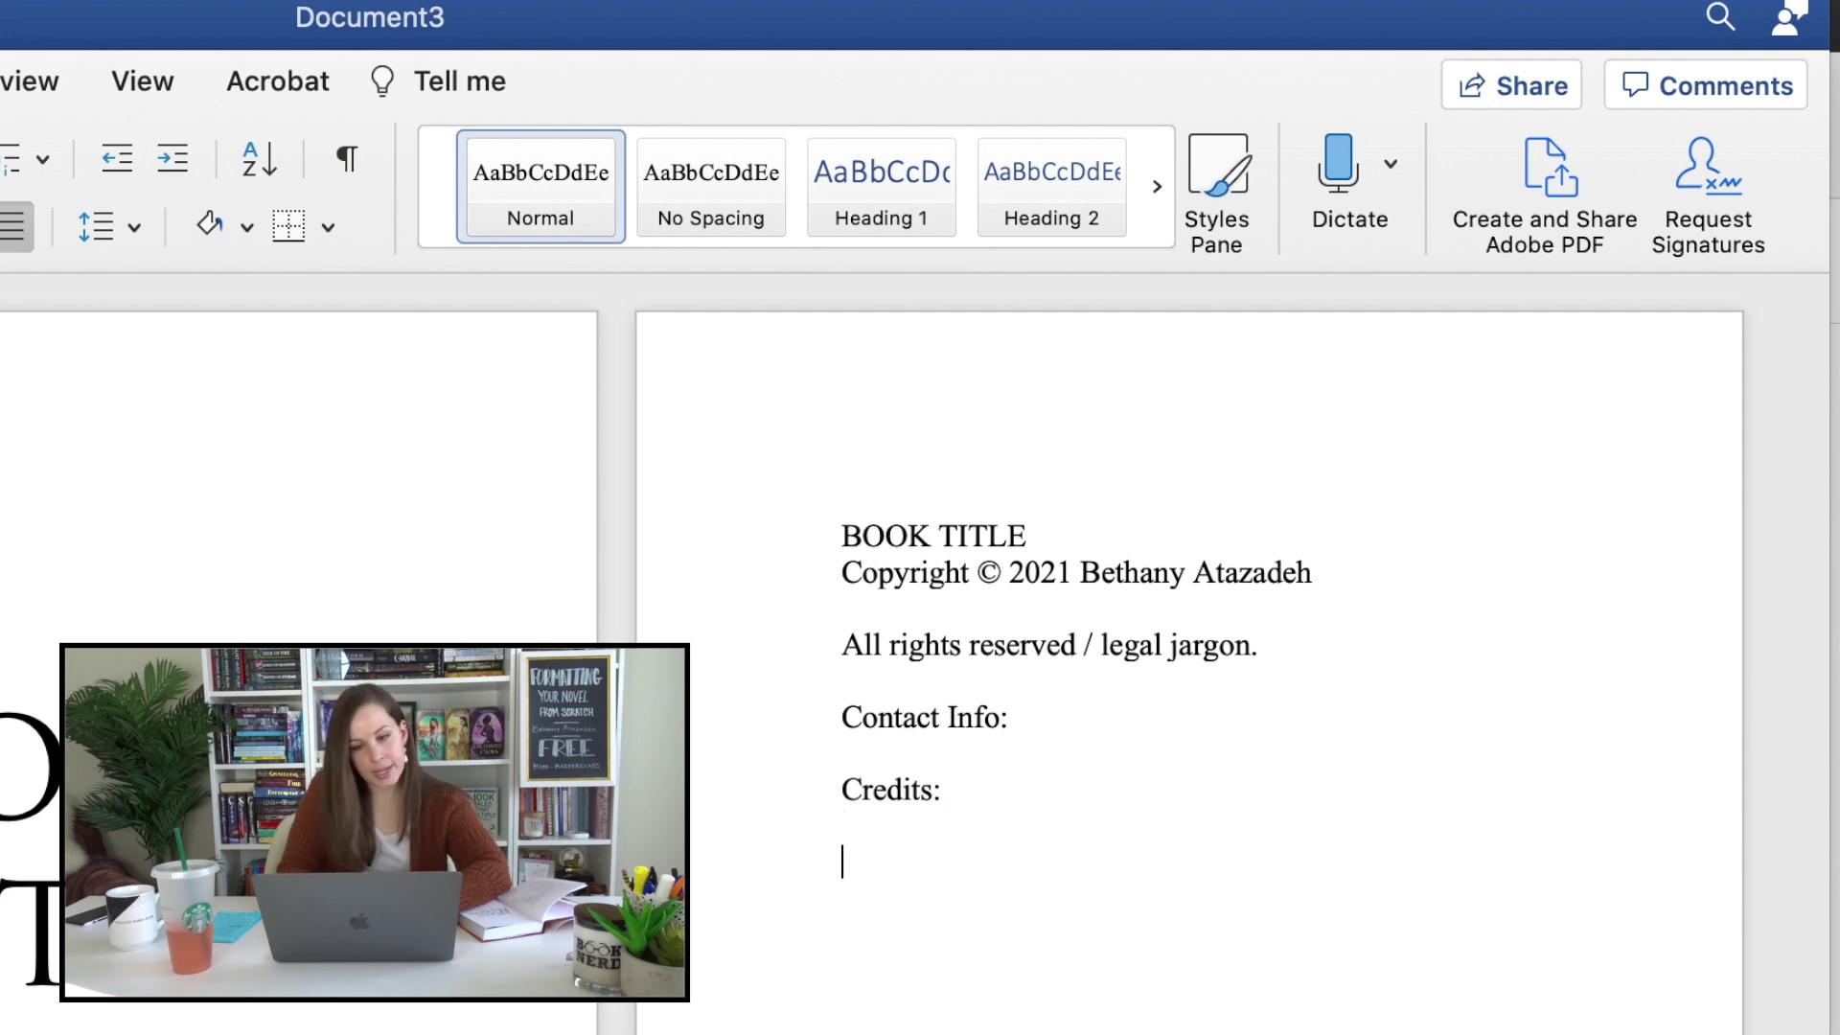
text(ISBN:)
key(Return)
key(Return)
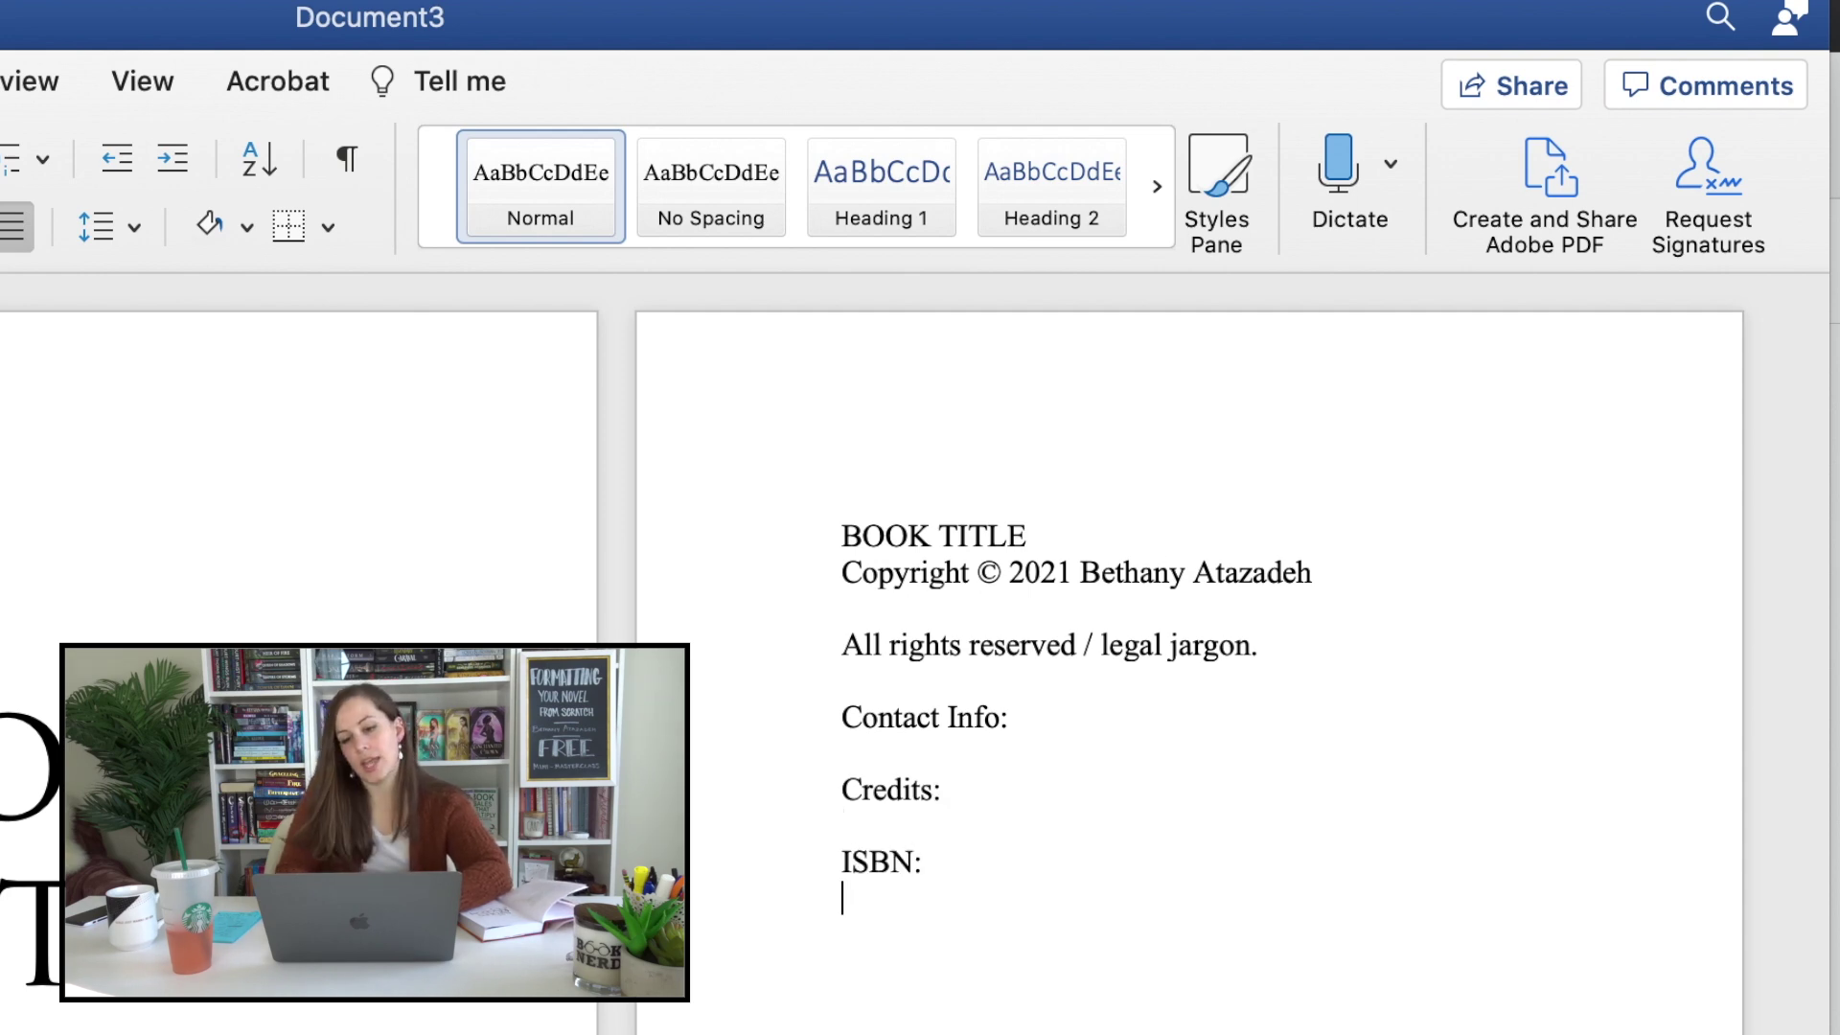
text(Edition)
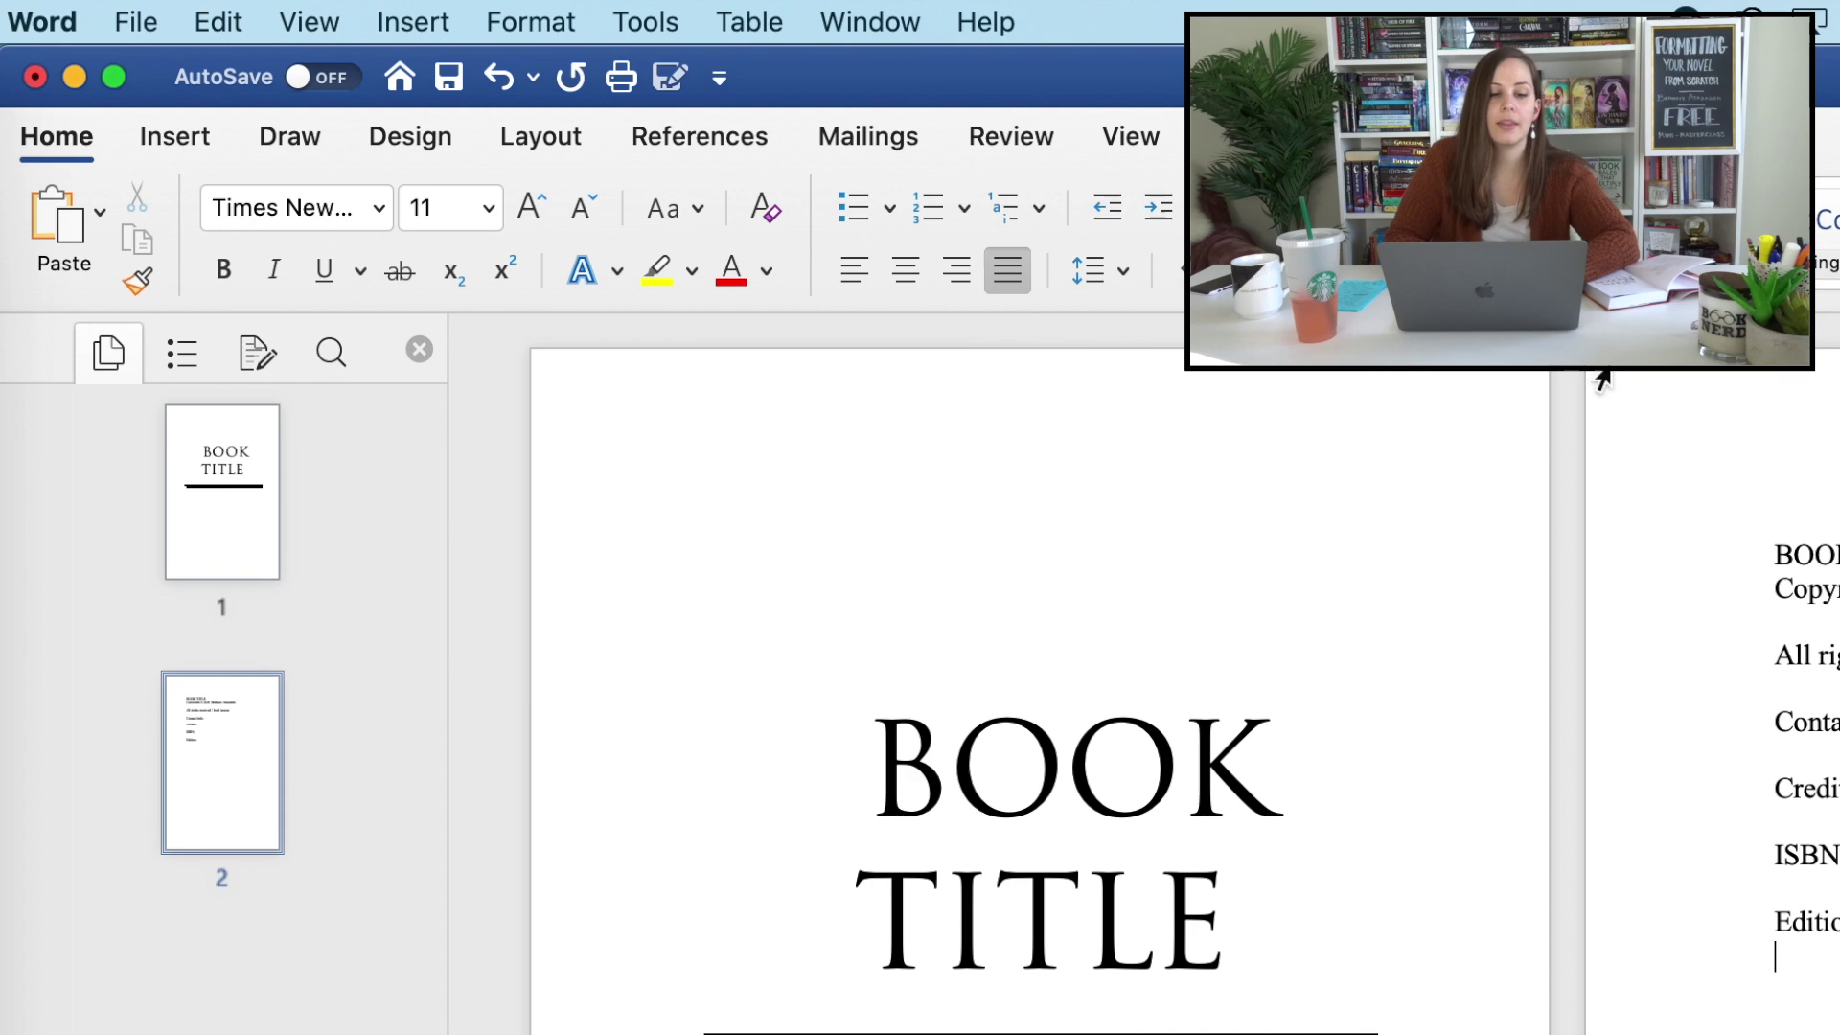
click(551, 152)
Add a Next Page section break so page 3 repeats the BOOK TITLE title page.
click(518, 225)
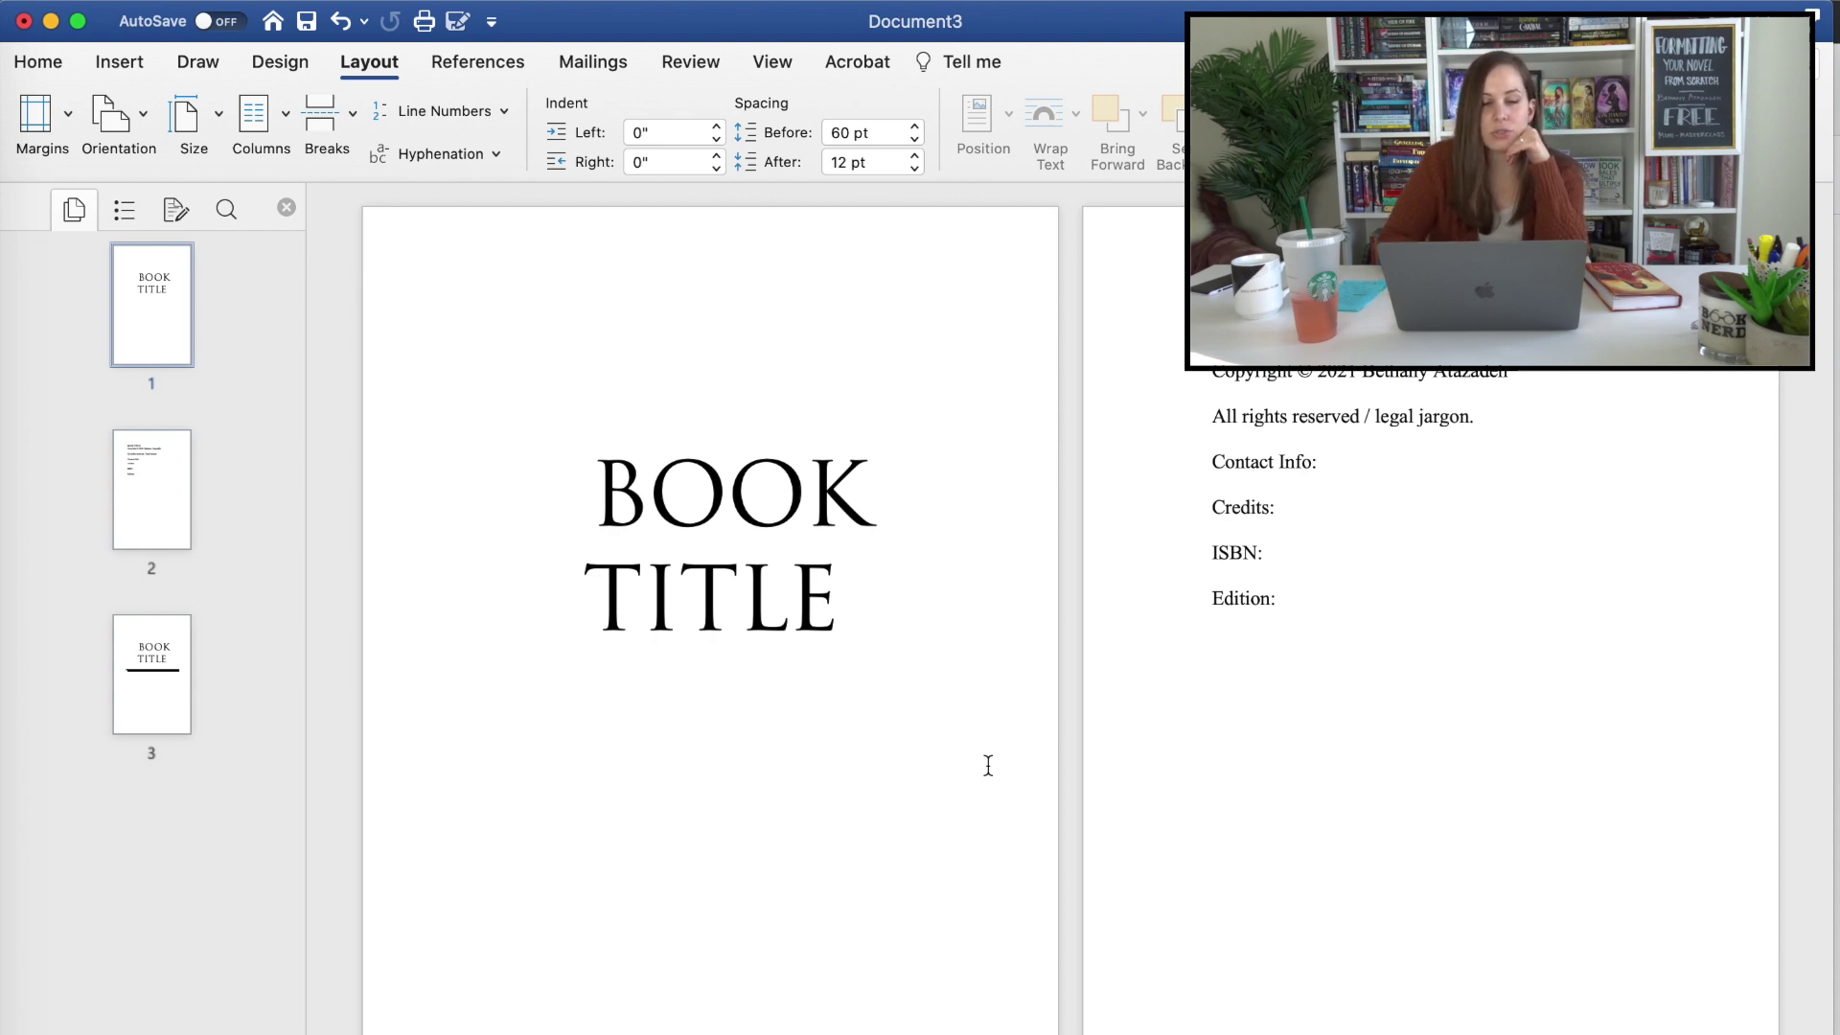
scroll(988, 765, down, 5)
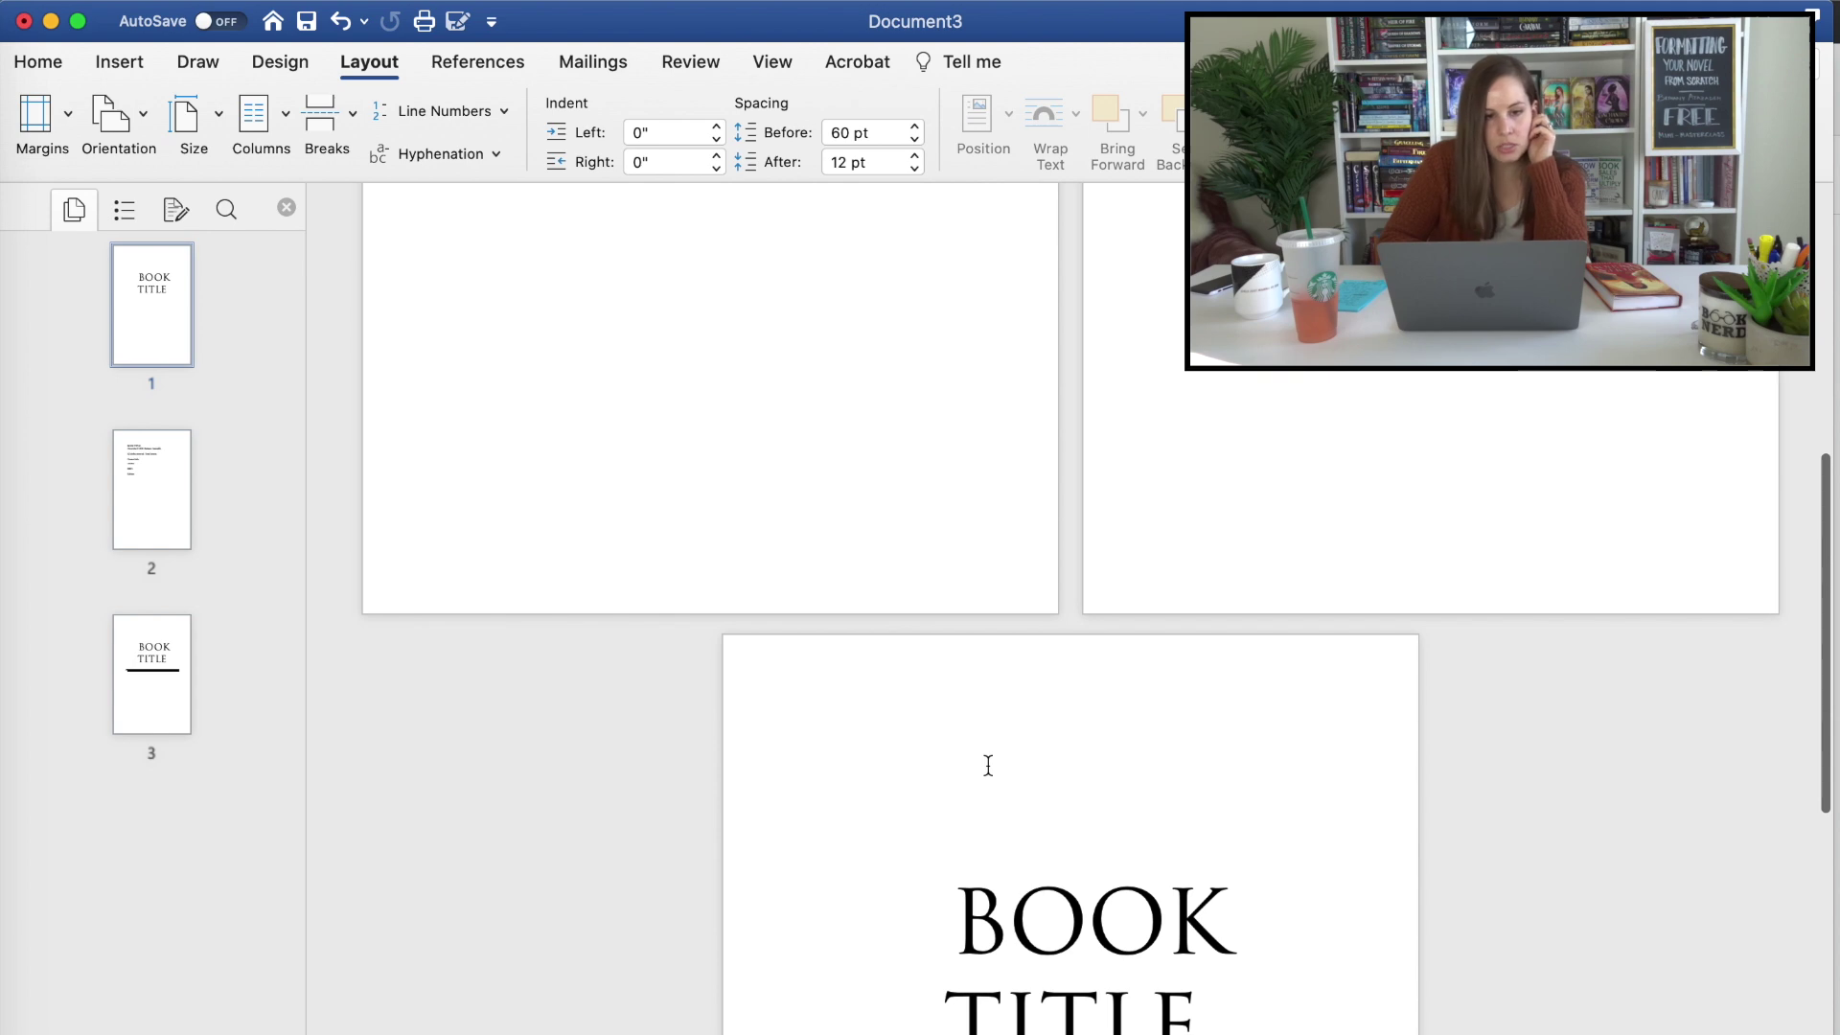
Insert GHP-Logo.png from 1. FINAL COPIES > GRACE HOUSE PRESS onto page three.
click(119, 61)
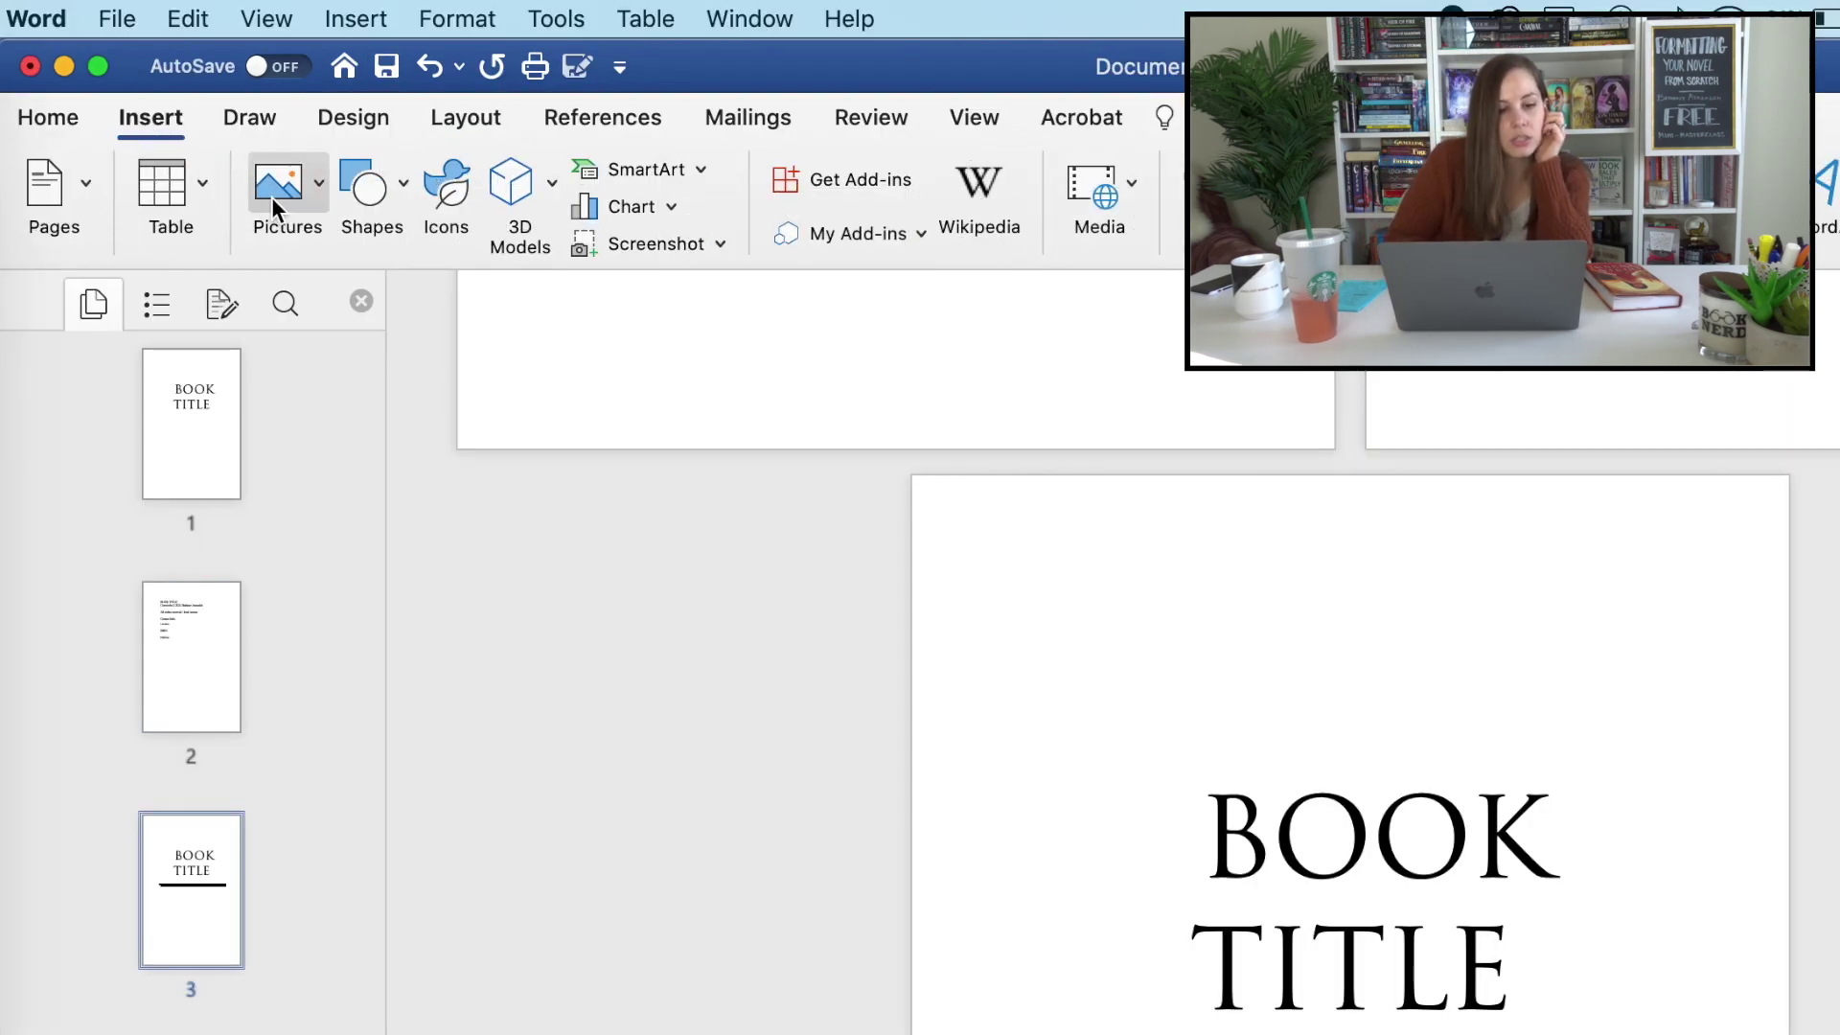
click(273, 198)
click(330, 280)
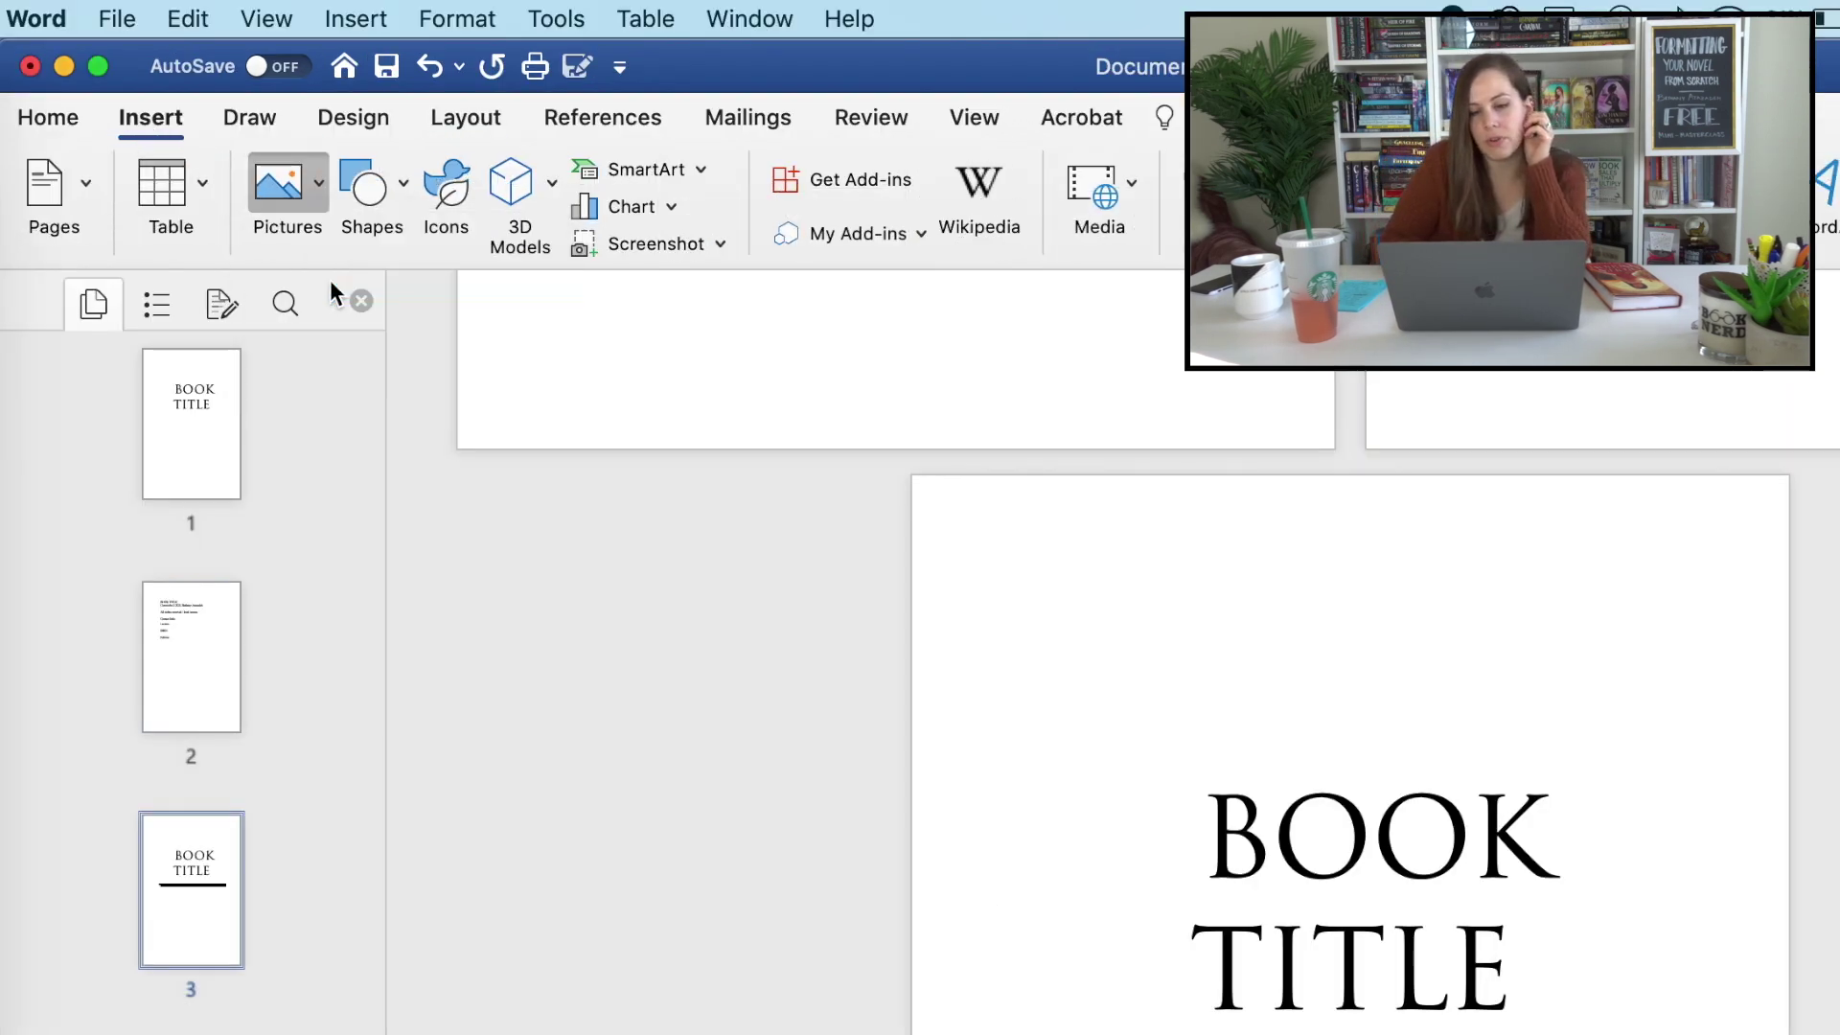
click(1054, 257)
click(1054, 297)
double_click(1096, 337)
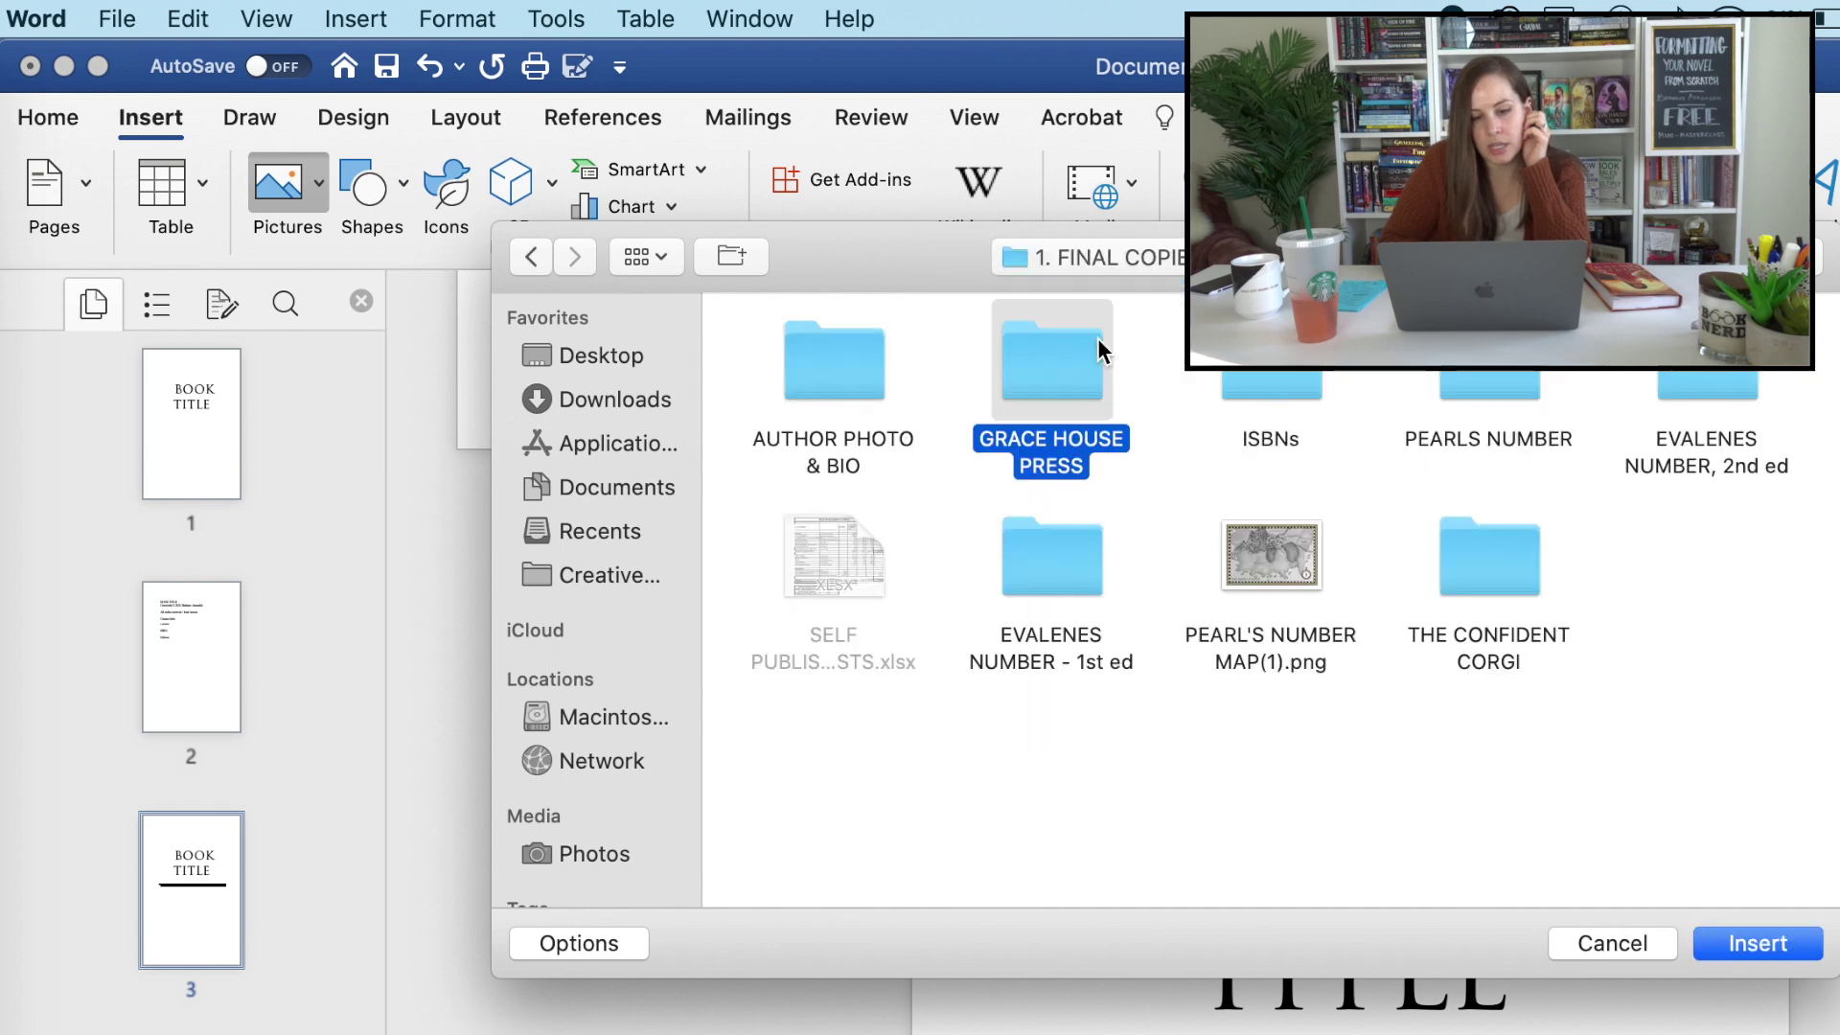
click(836, 383)
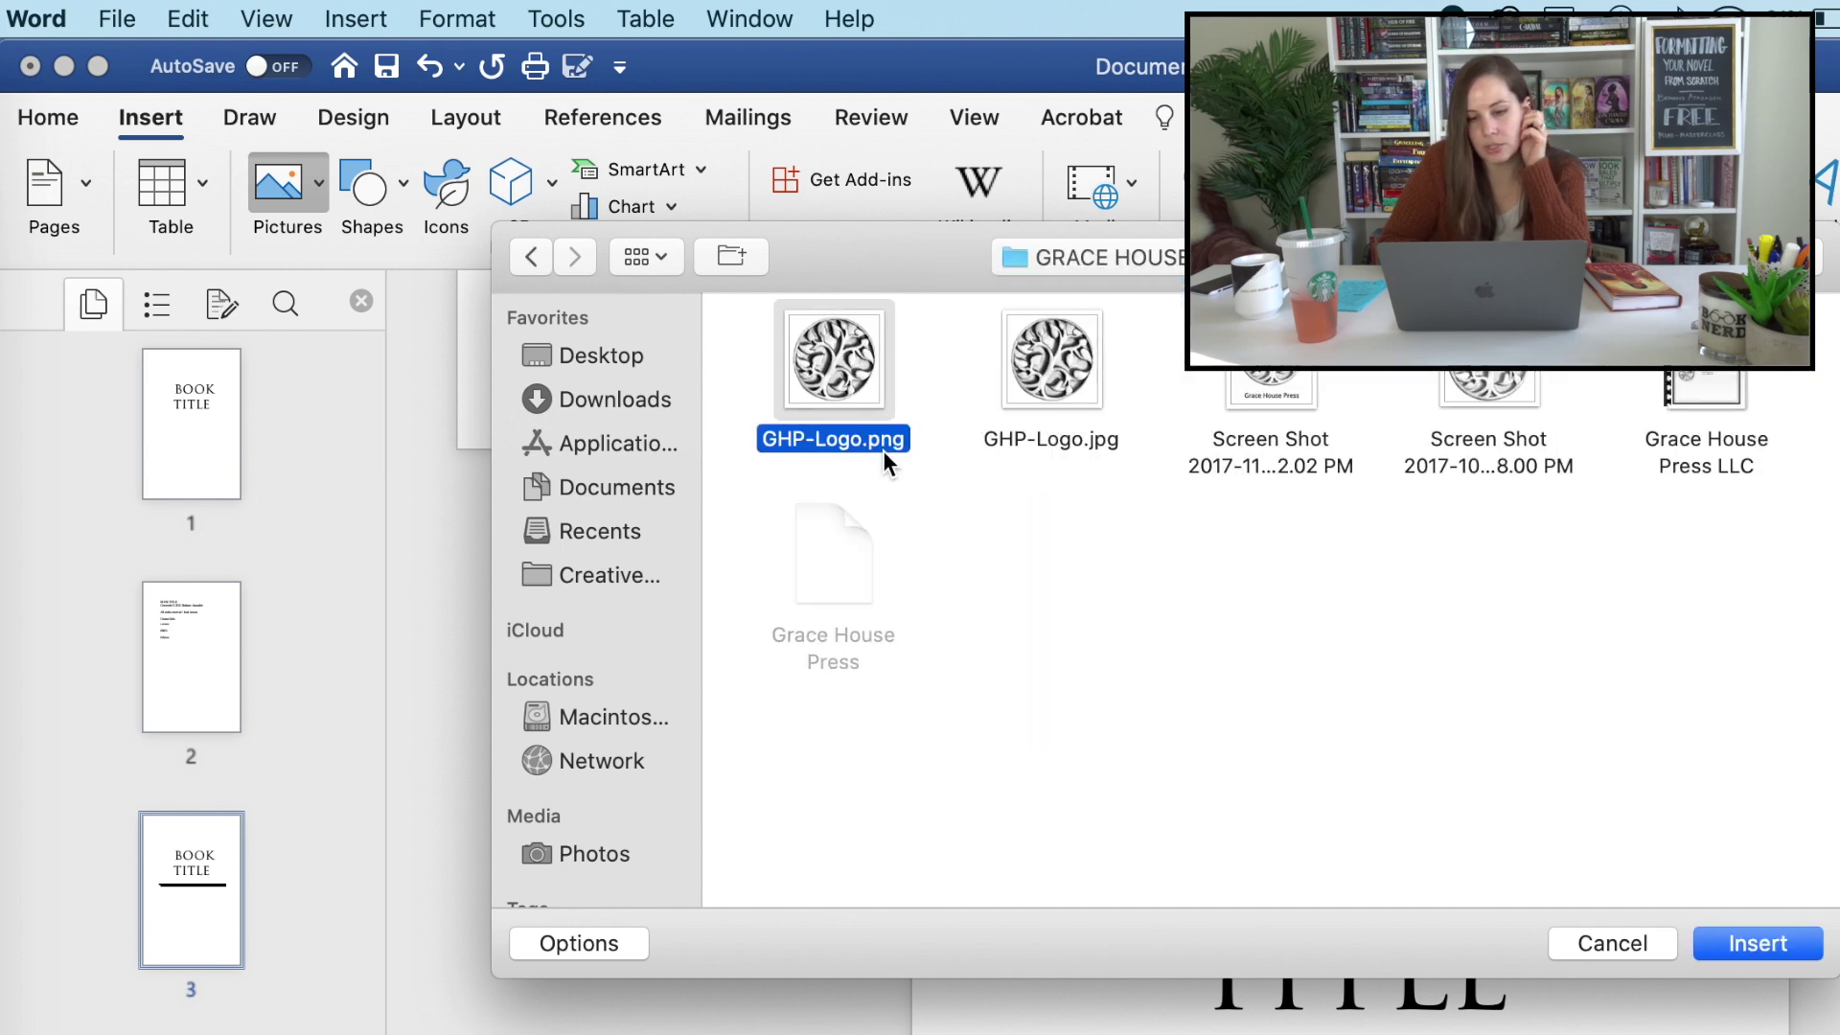
click(1750, 944)
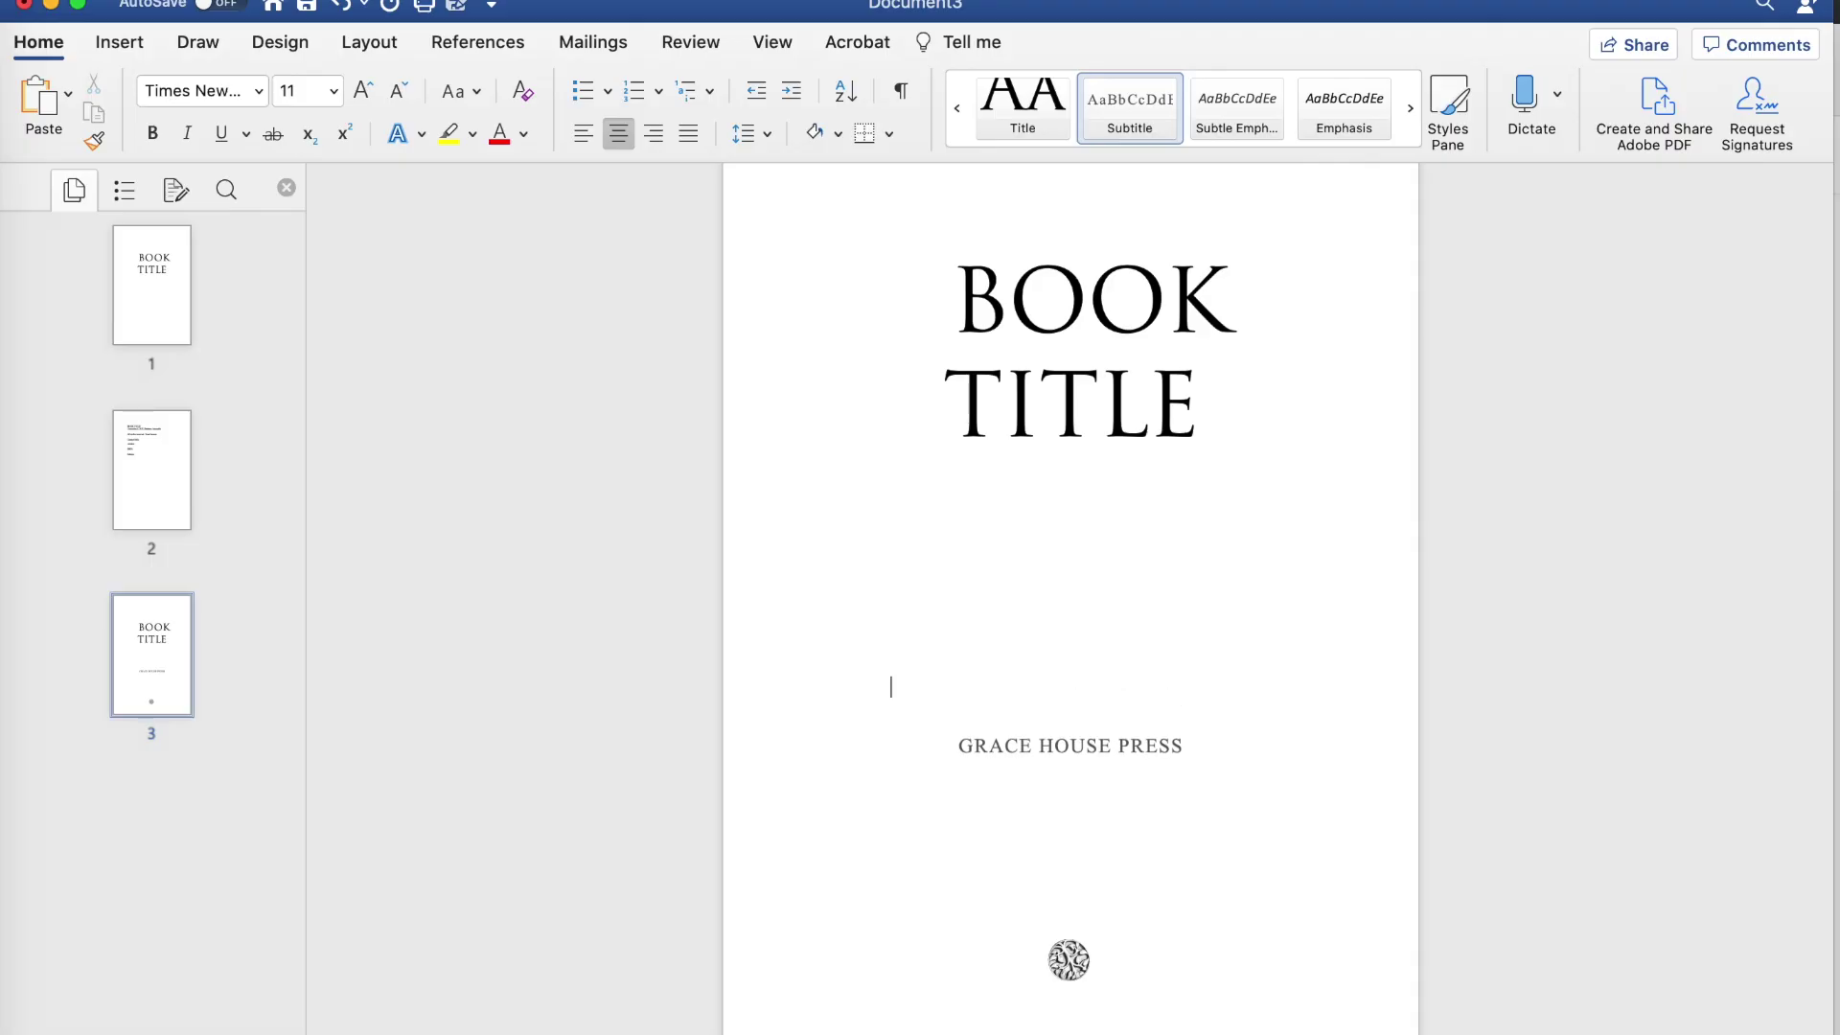
Move the logo up under GRACE HOUSE PRESS and add a Next Page break for a blank fourth page.
key(BackSpace)
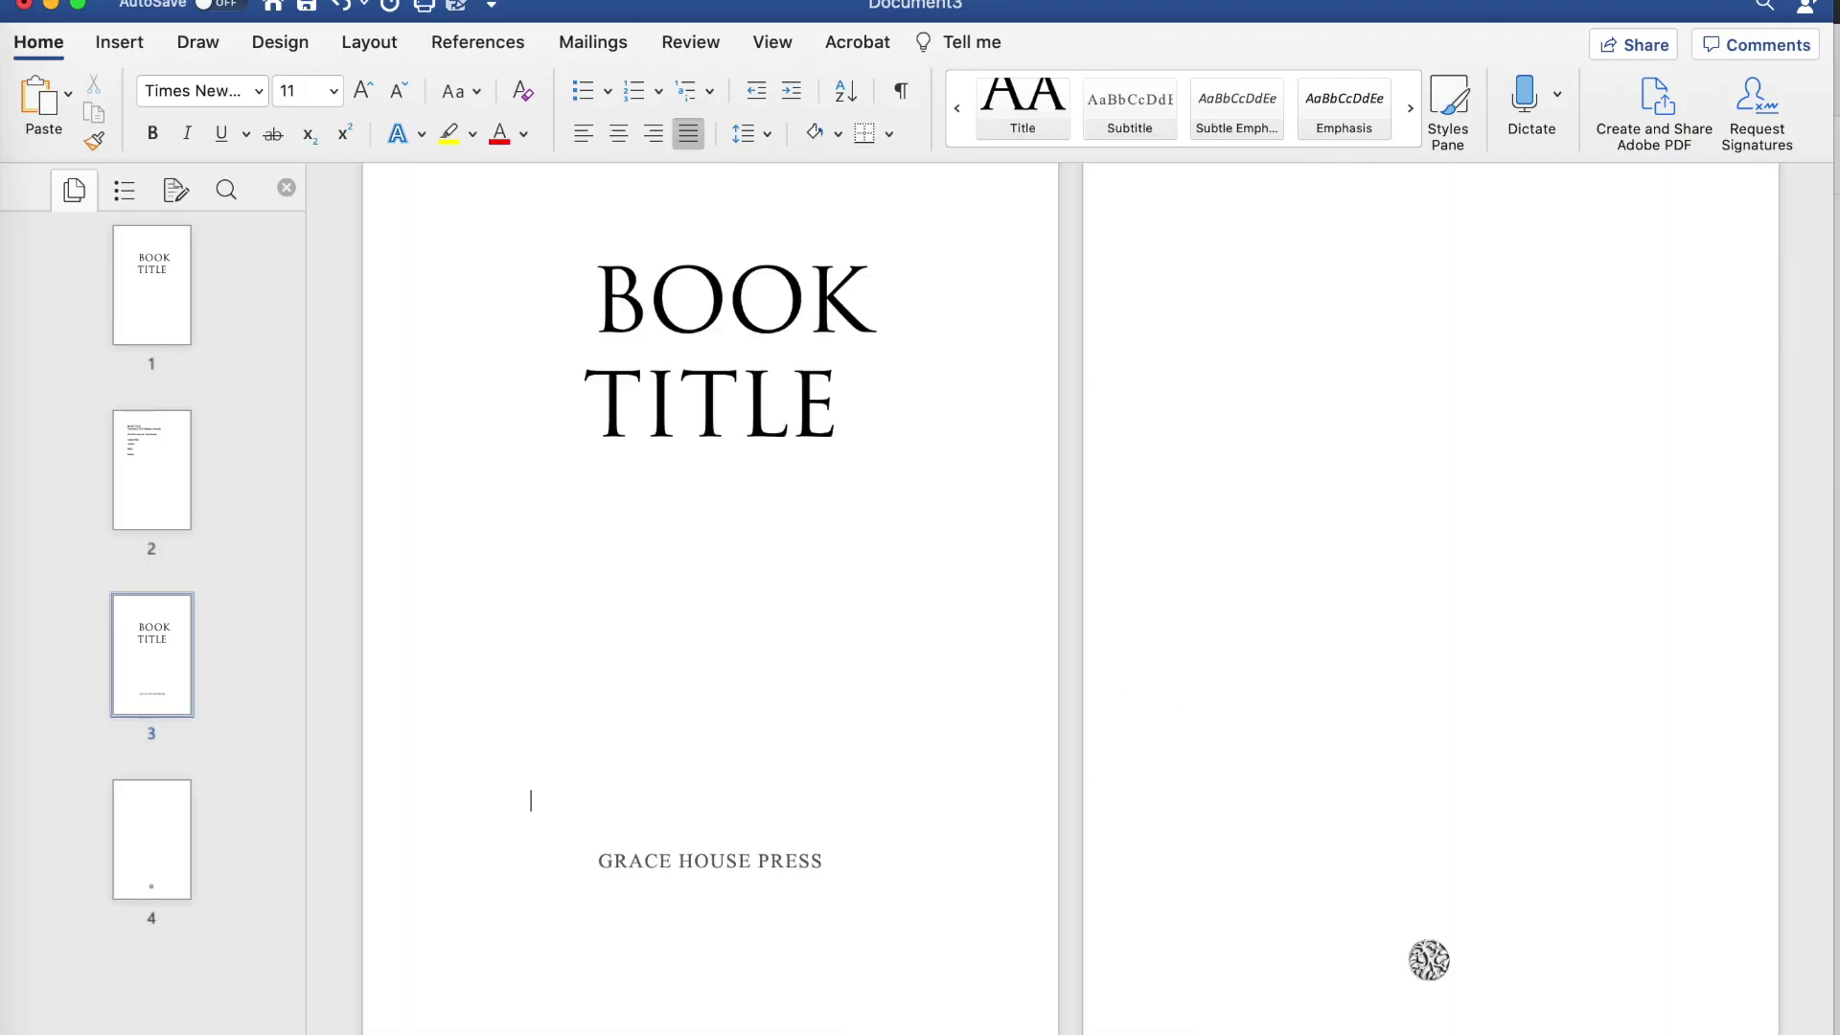
drag(1428, 959, 1073, 884)
click(892, 872)
click(362, 43)
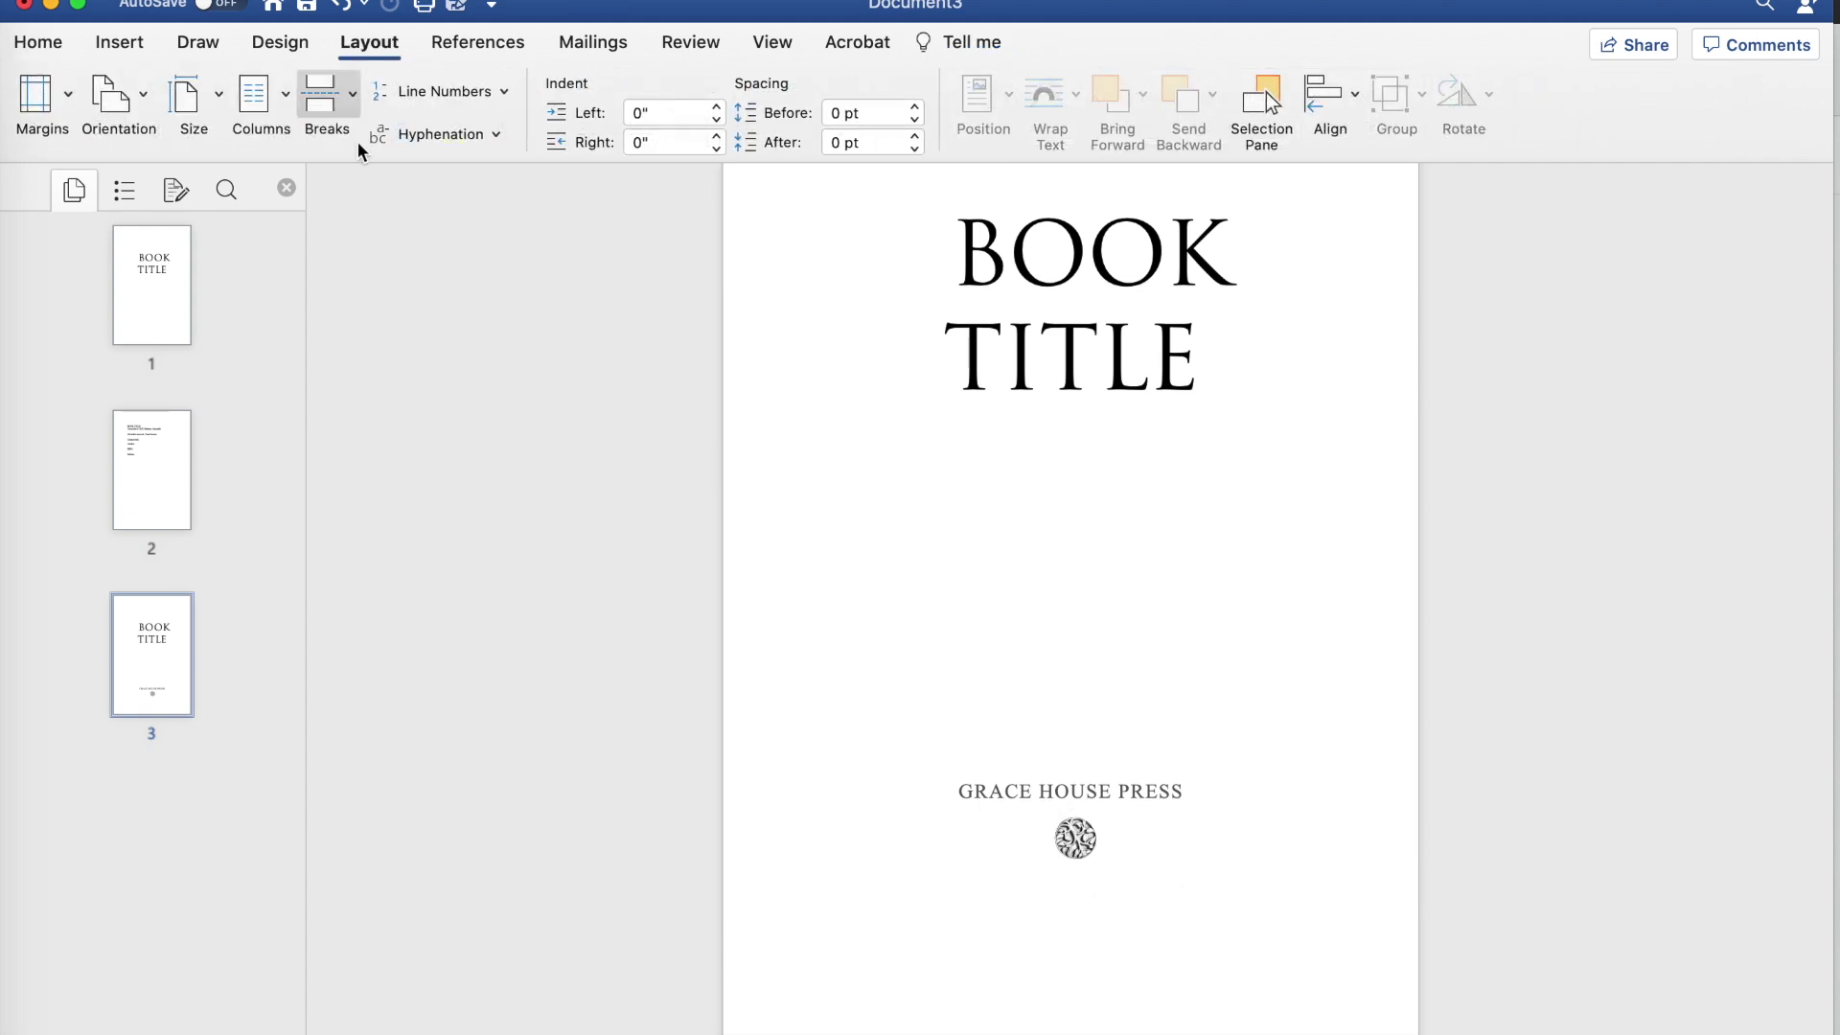
click(353, 125)
click(378, 393)
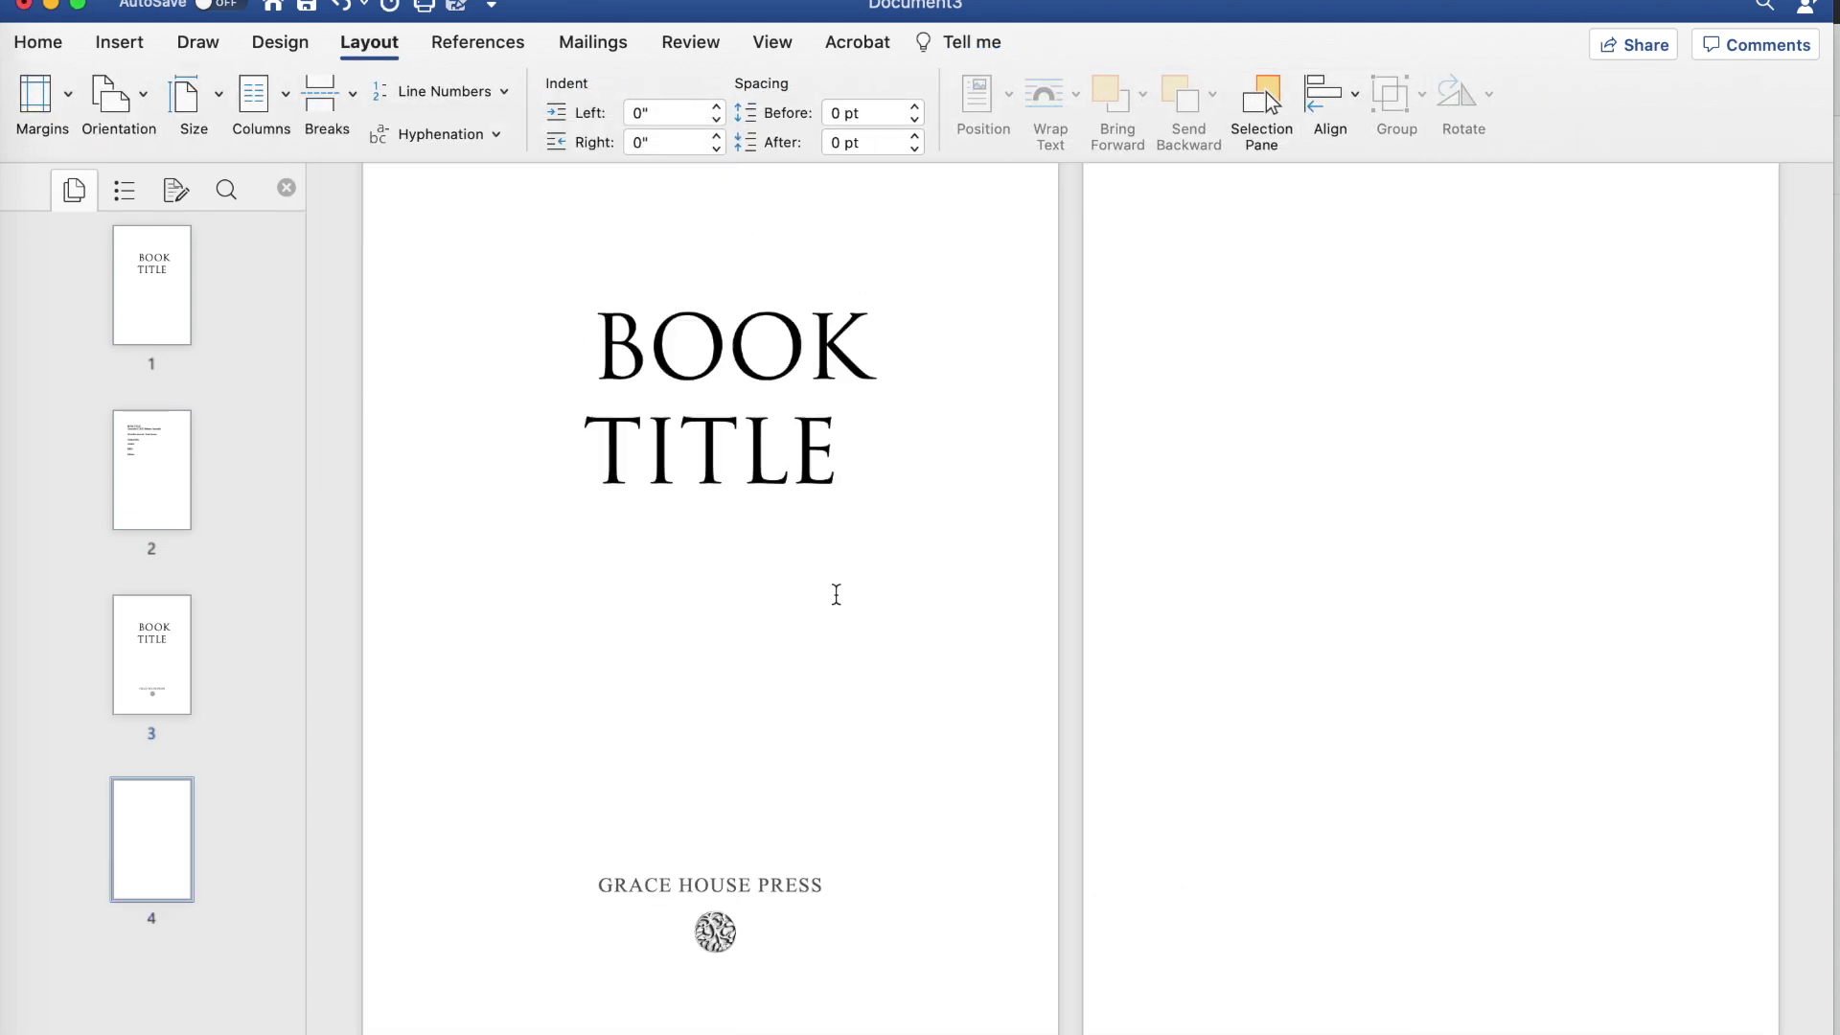
scroll(834, 596, down, 5)
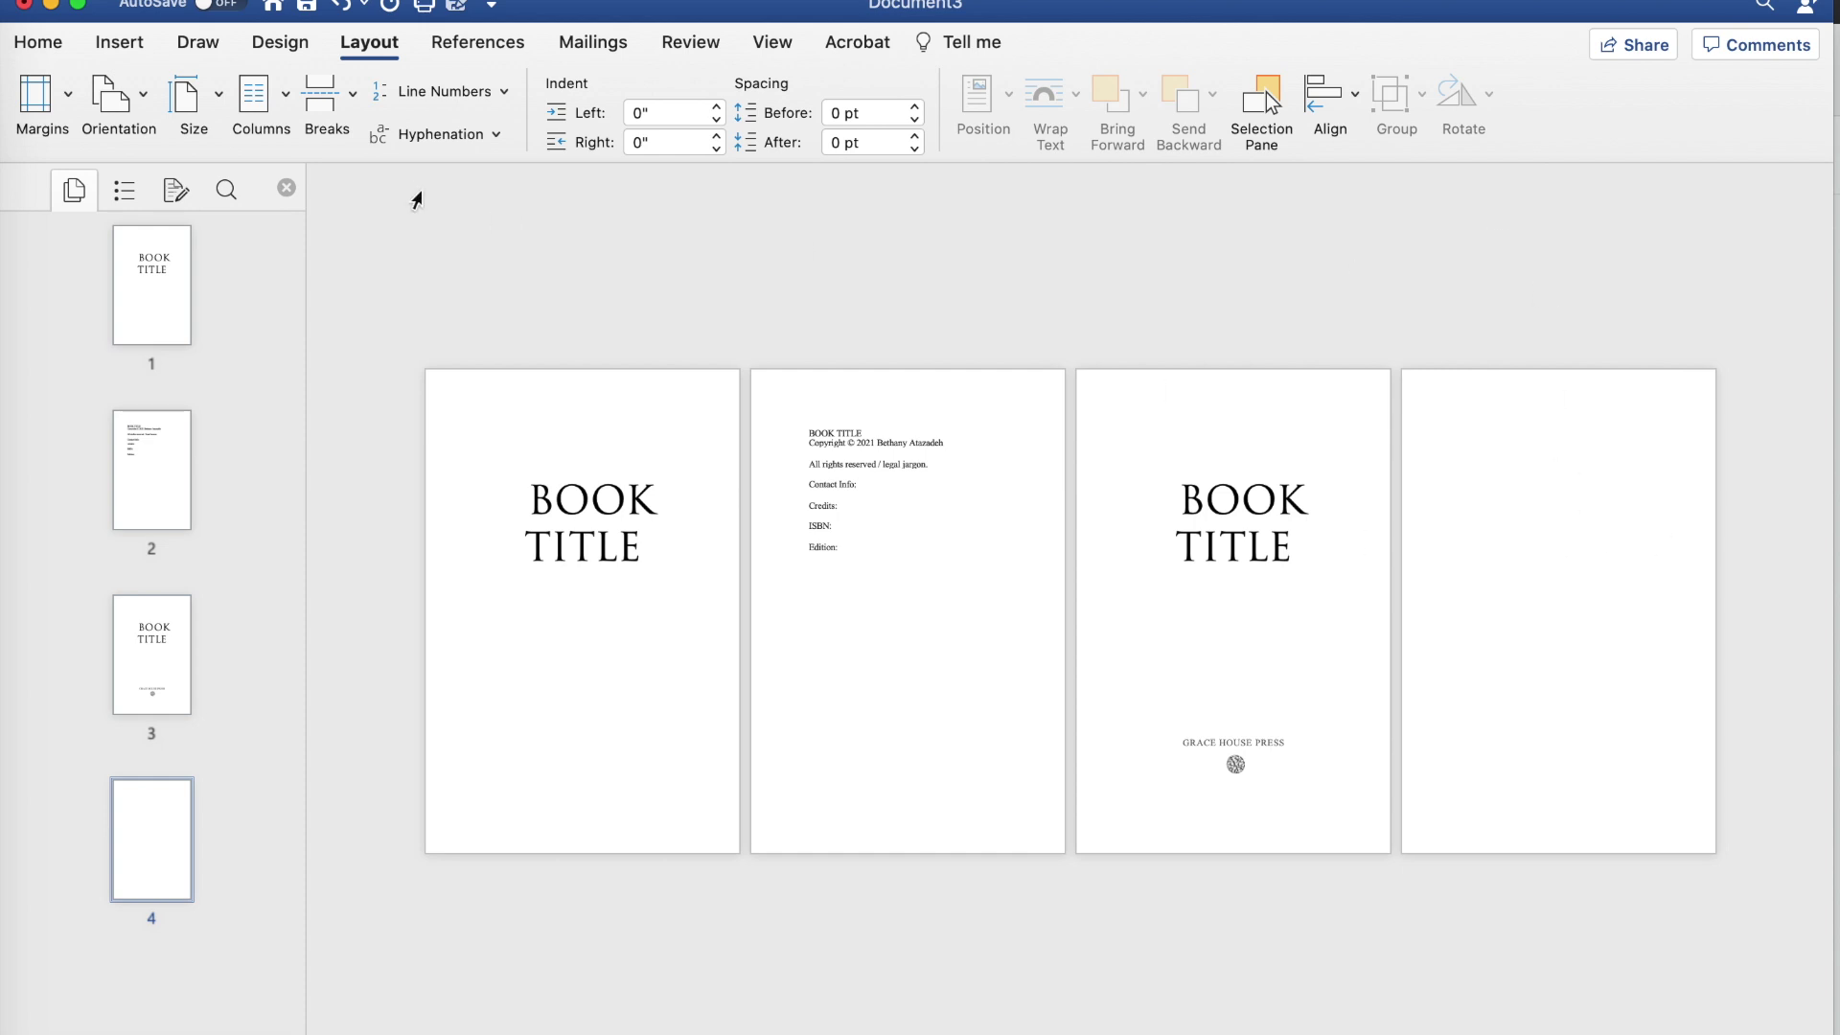
Add a Next Page break to create page 5 and apply the Heading 1 style there.
click(324, 101)
click(398, 383)
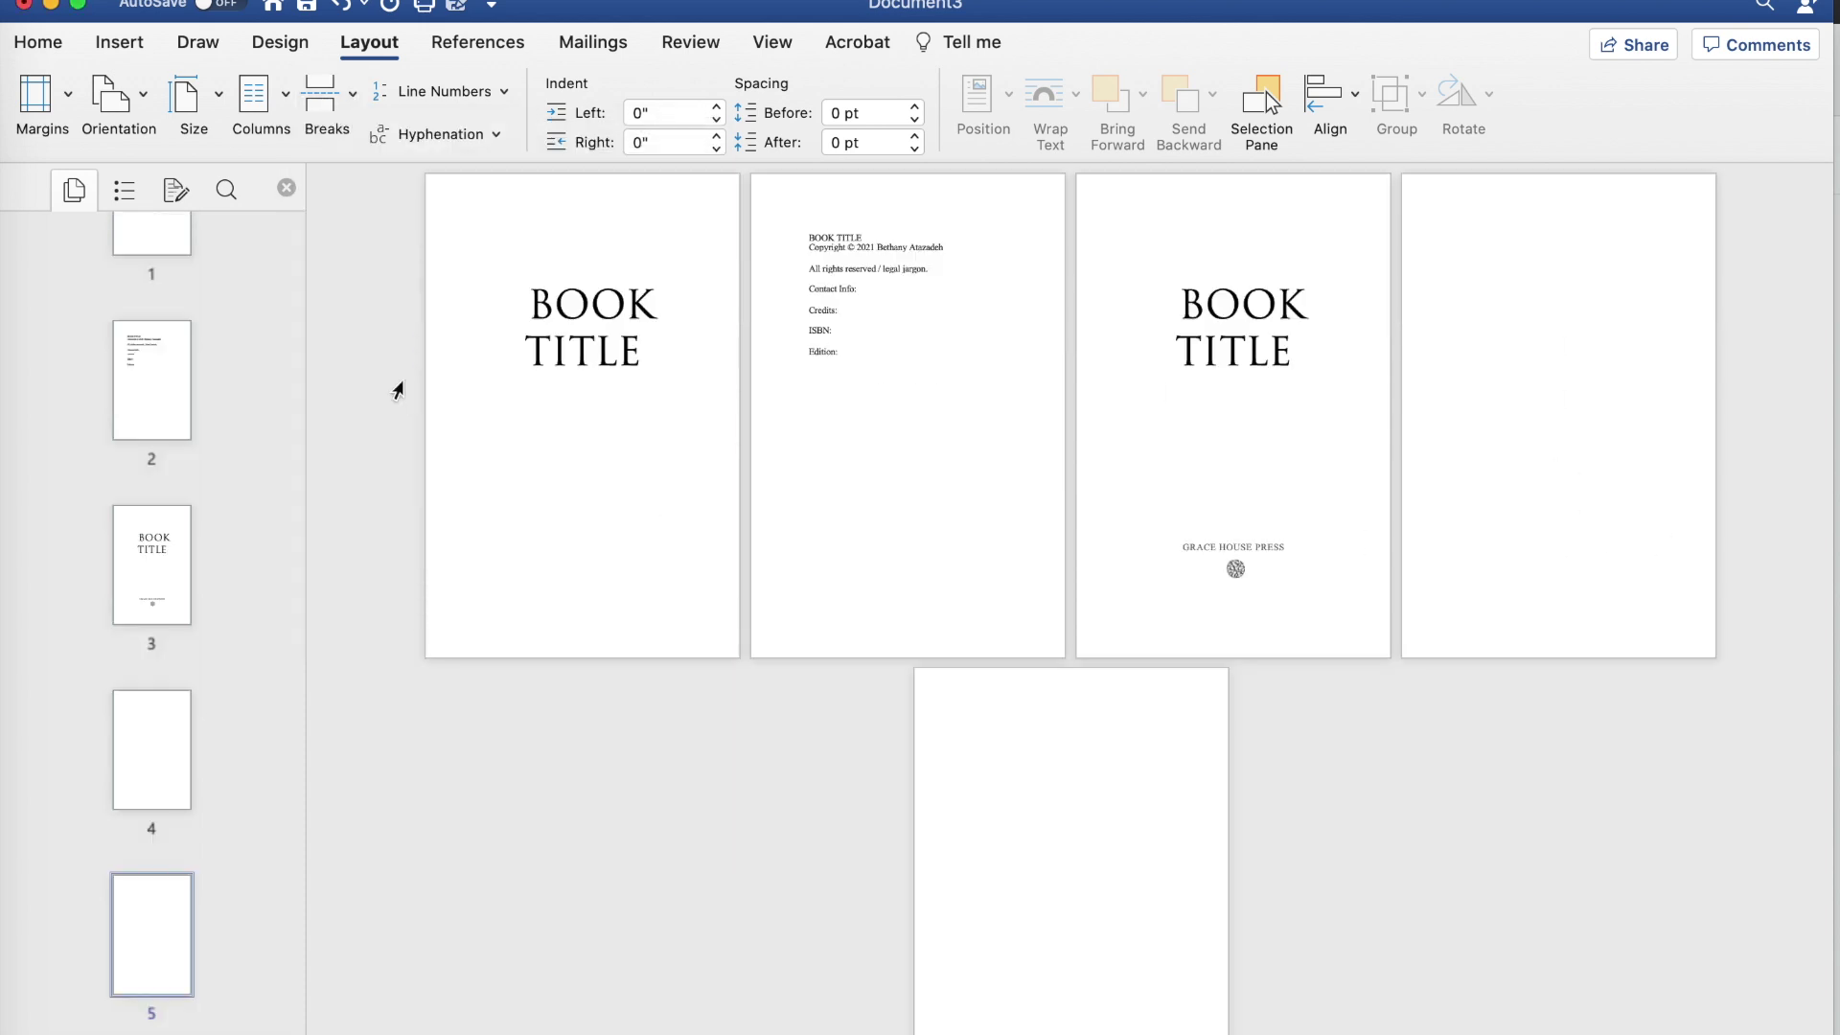
click(48, 42)
click(1410, 108)
click(1409, 107)
click(1410, 107)
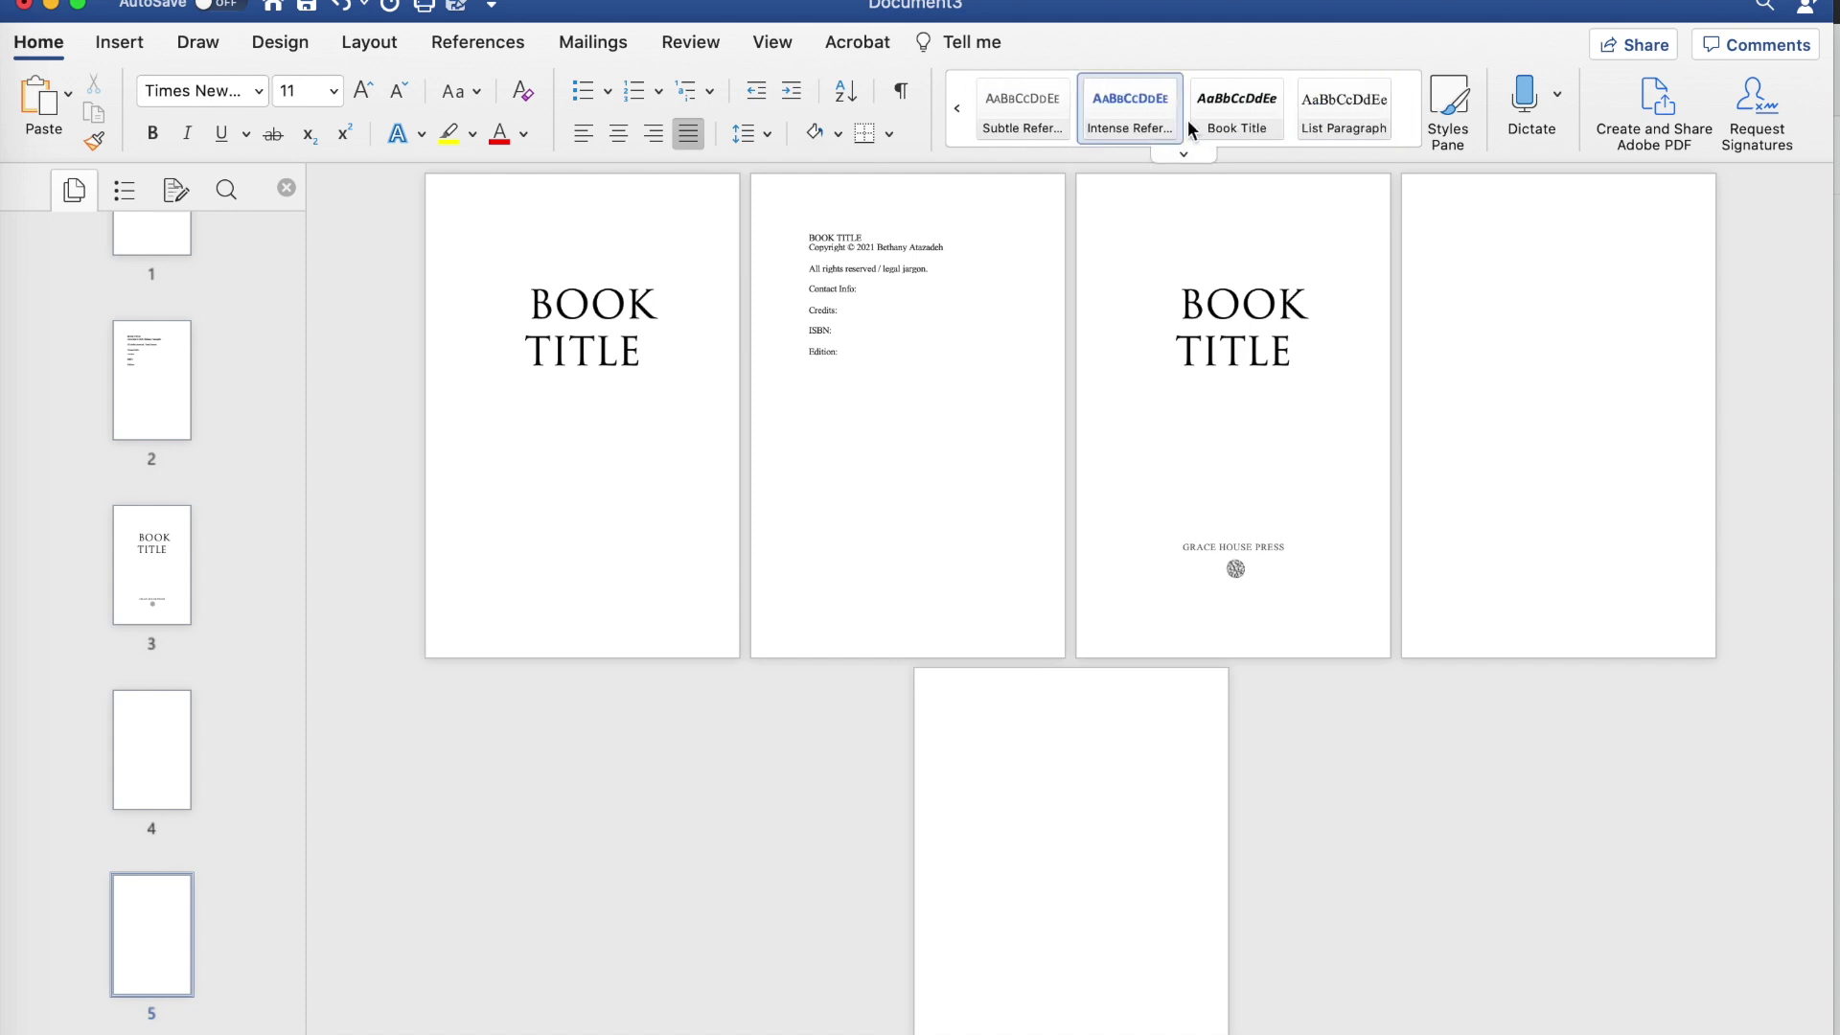
click(1246, 100)
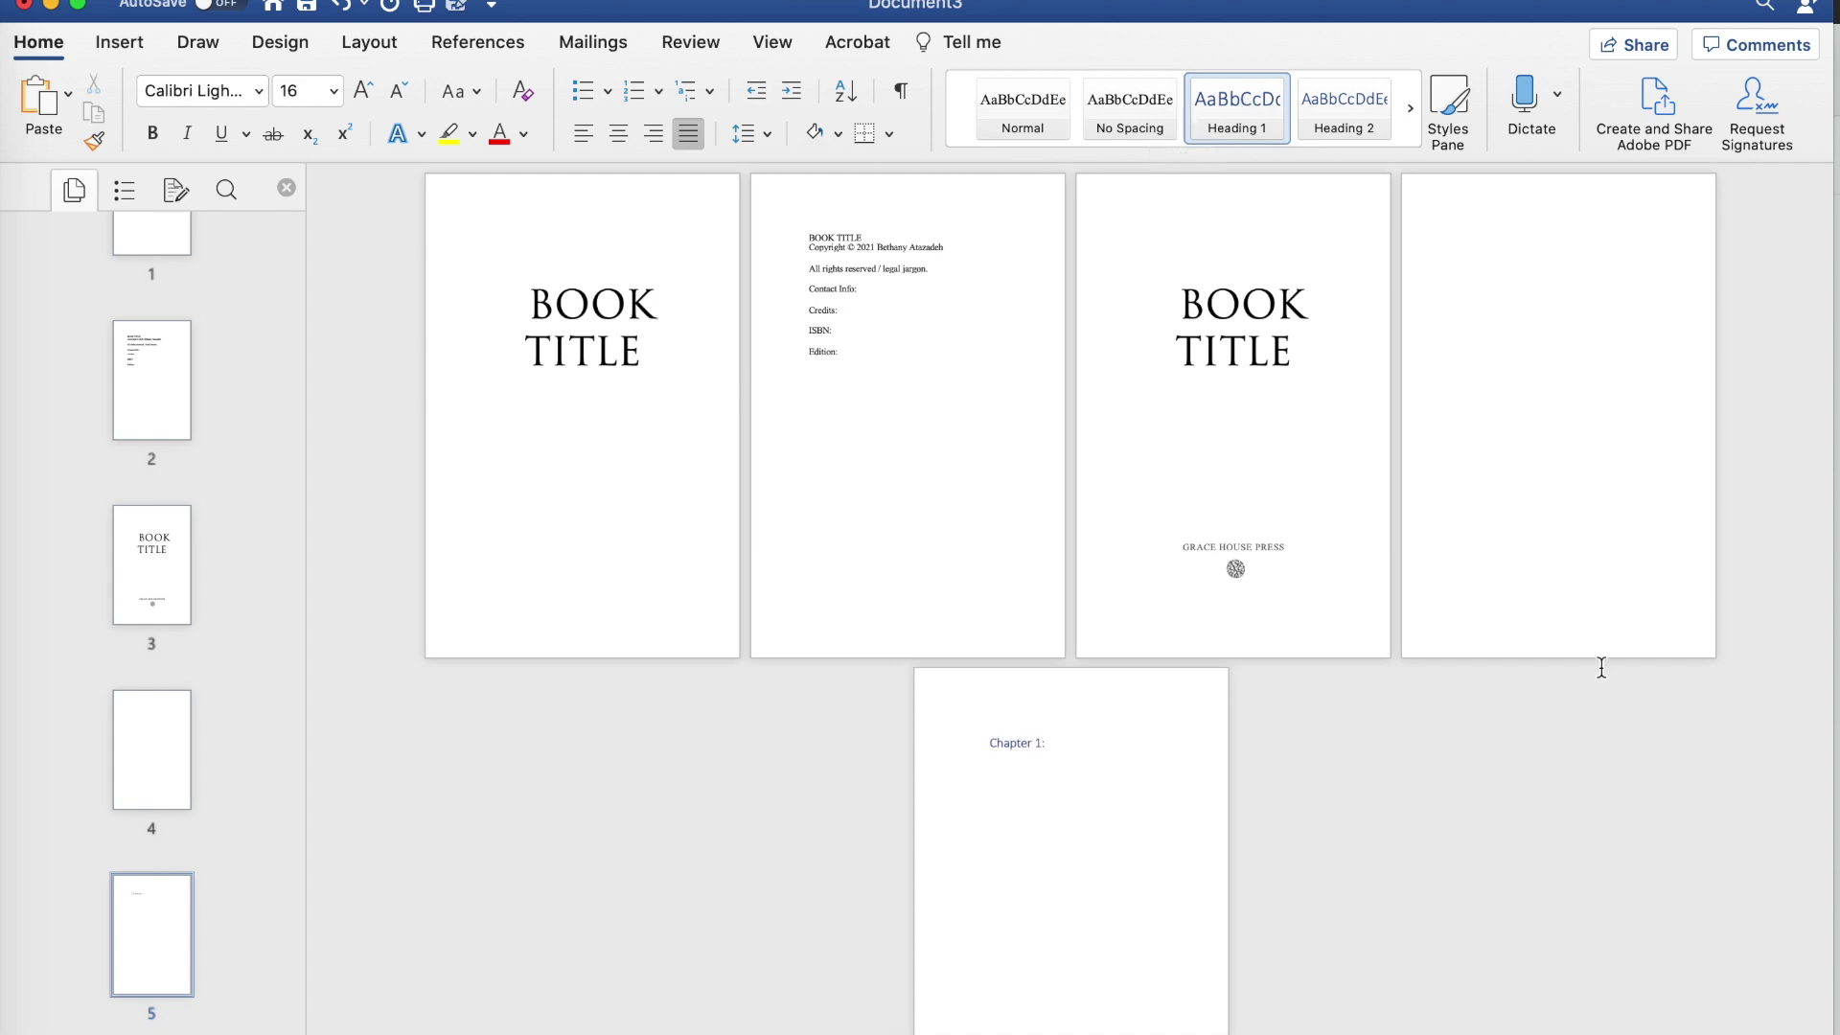
scroll(1073, 814, up, 5)
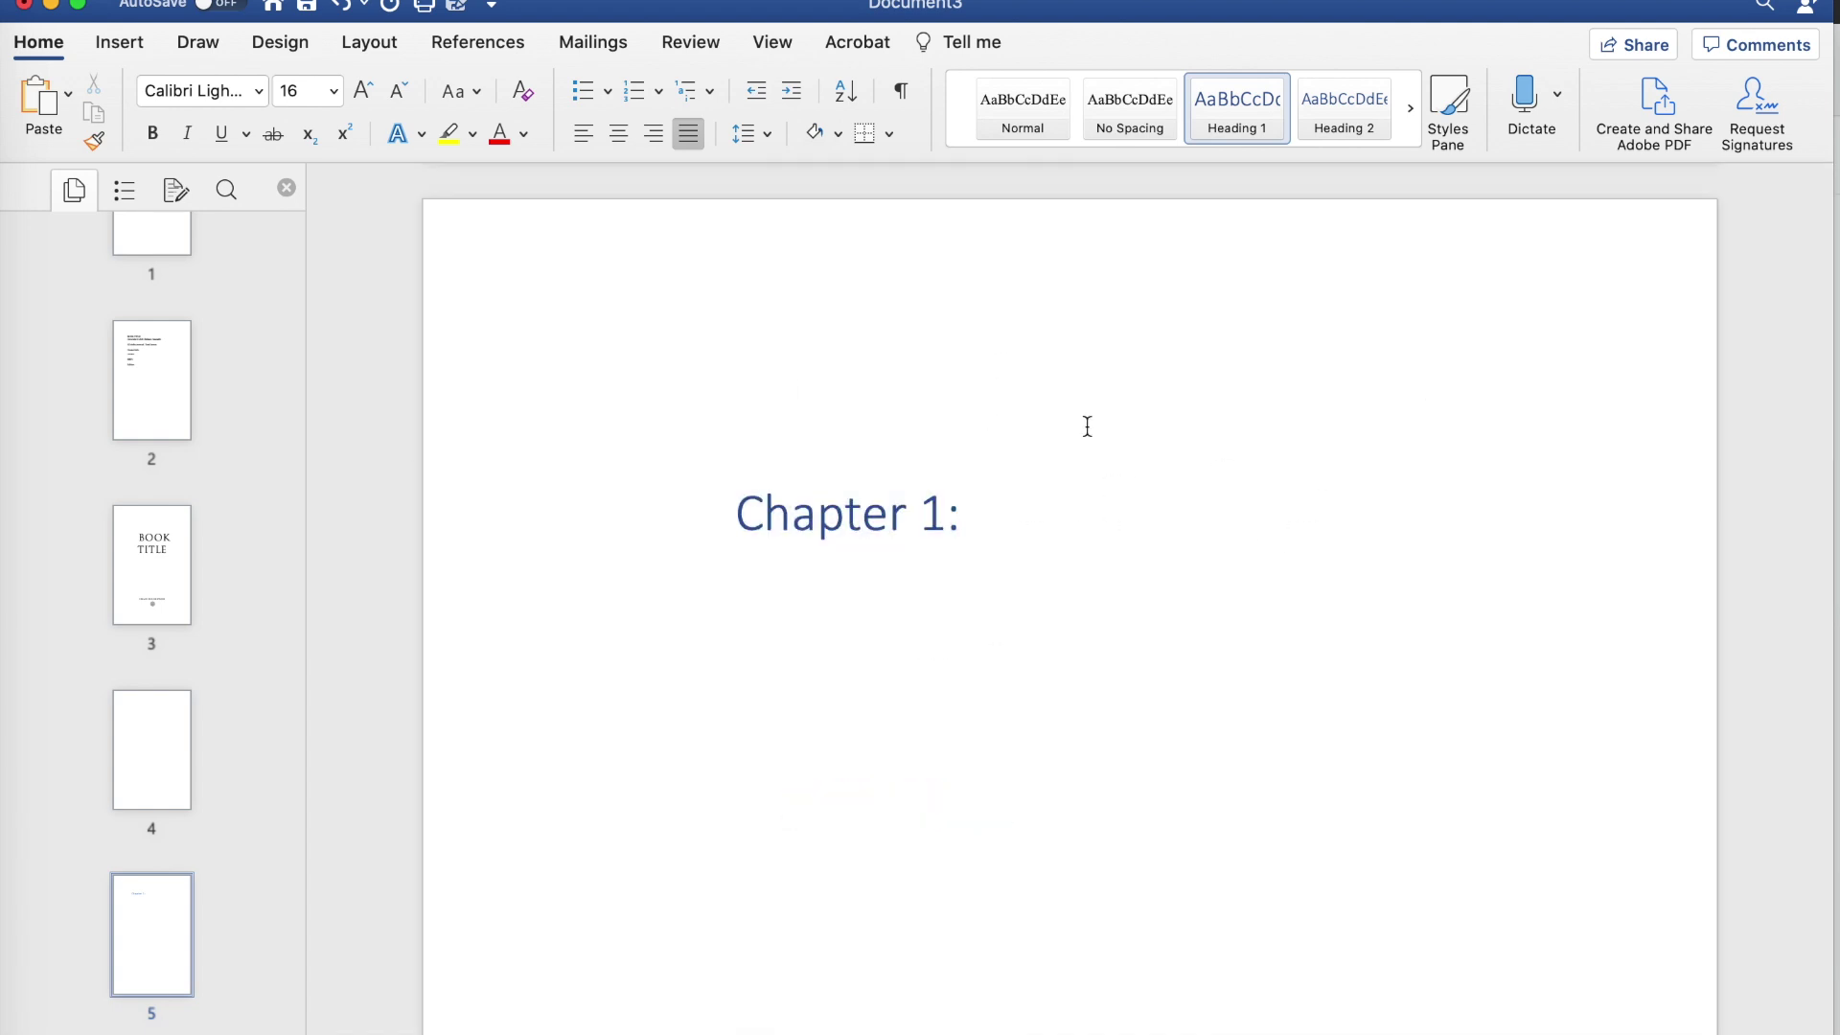
Rename Heading 1 to Chapter Header and set it to Trajan Pro 3, 36 pt, centered, black.
right_click(1244, 117)
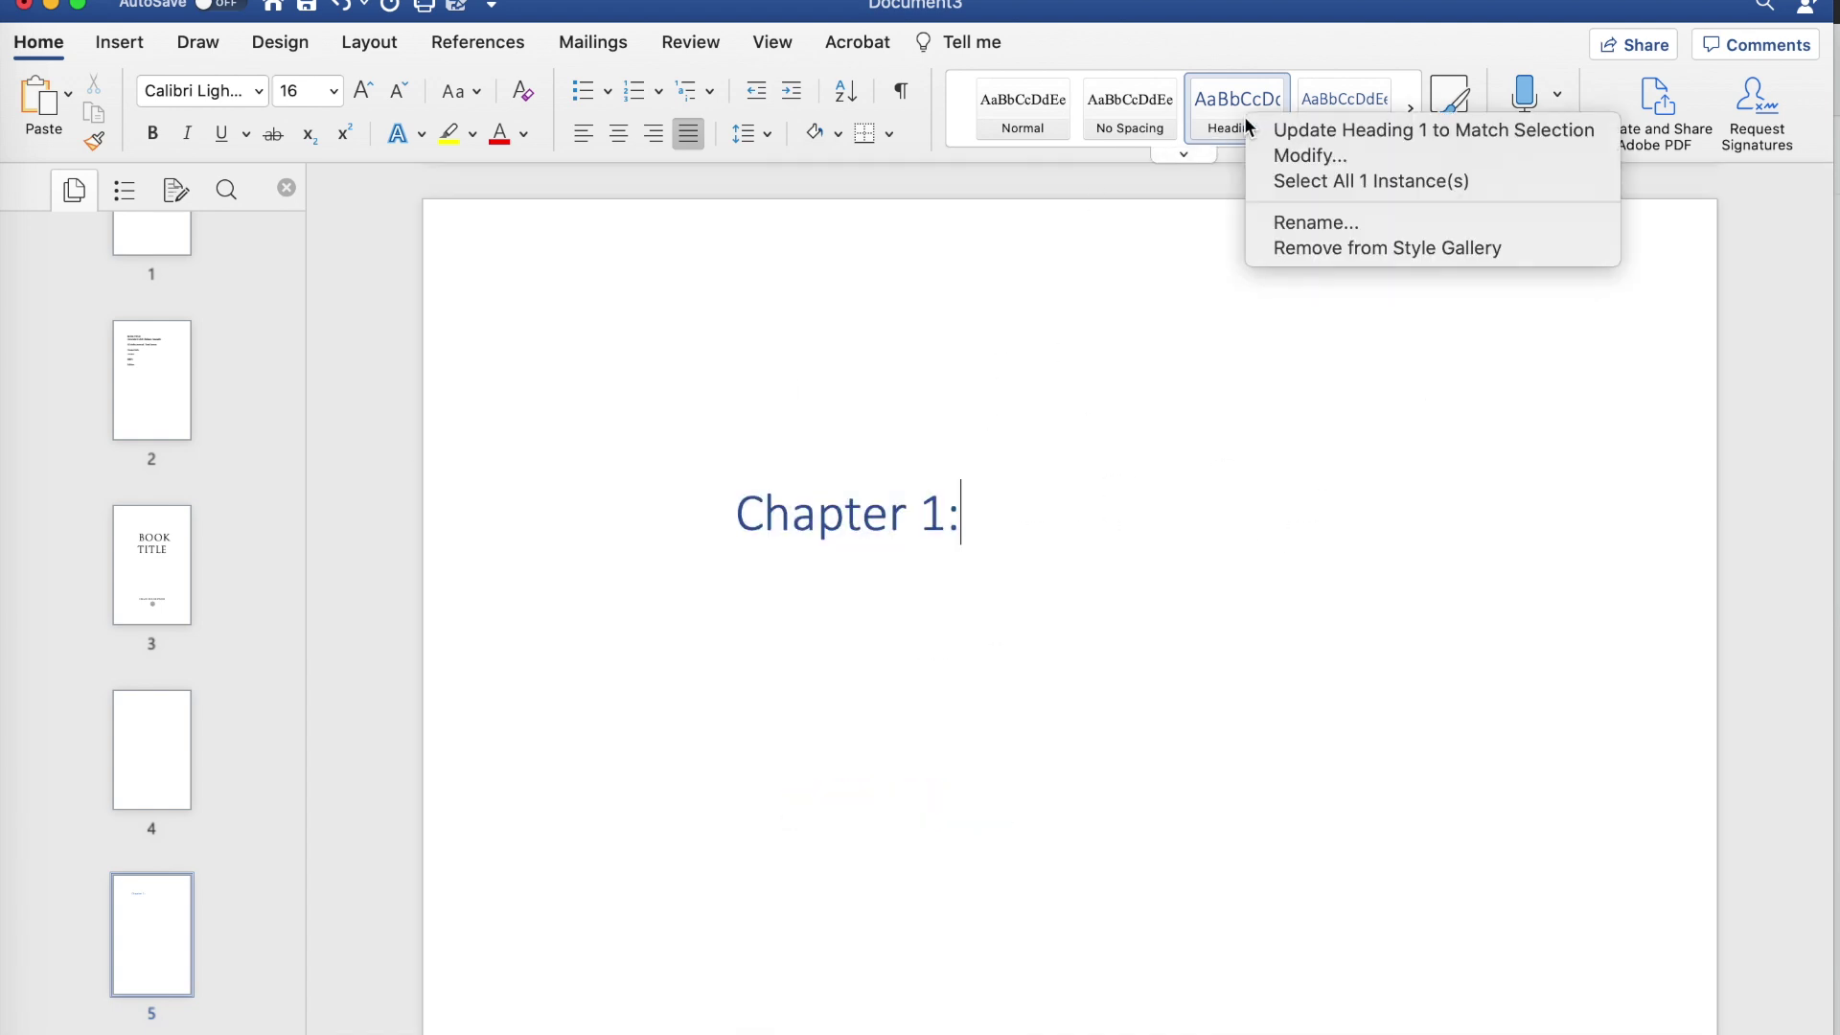
click(1279, 157)
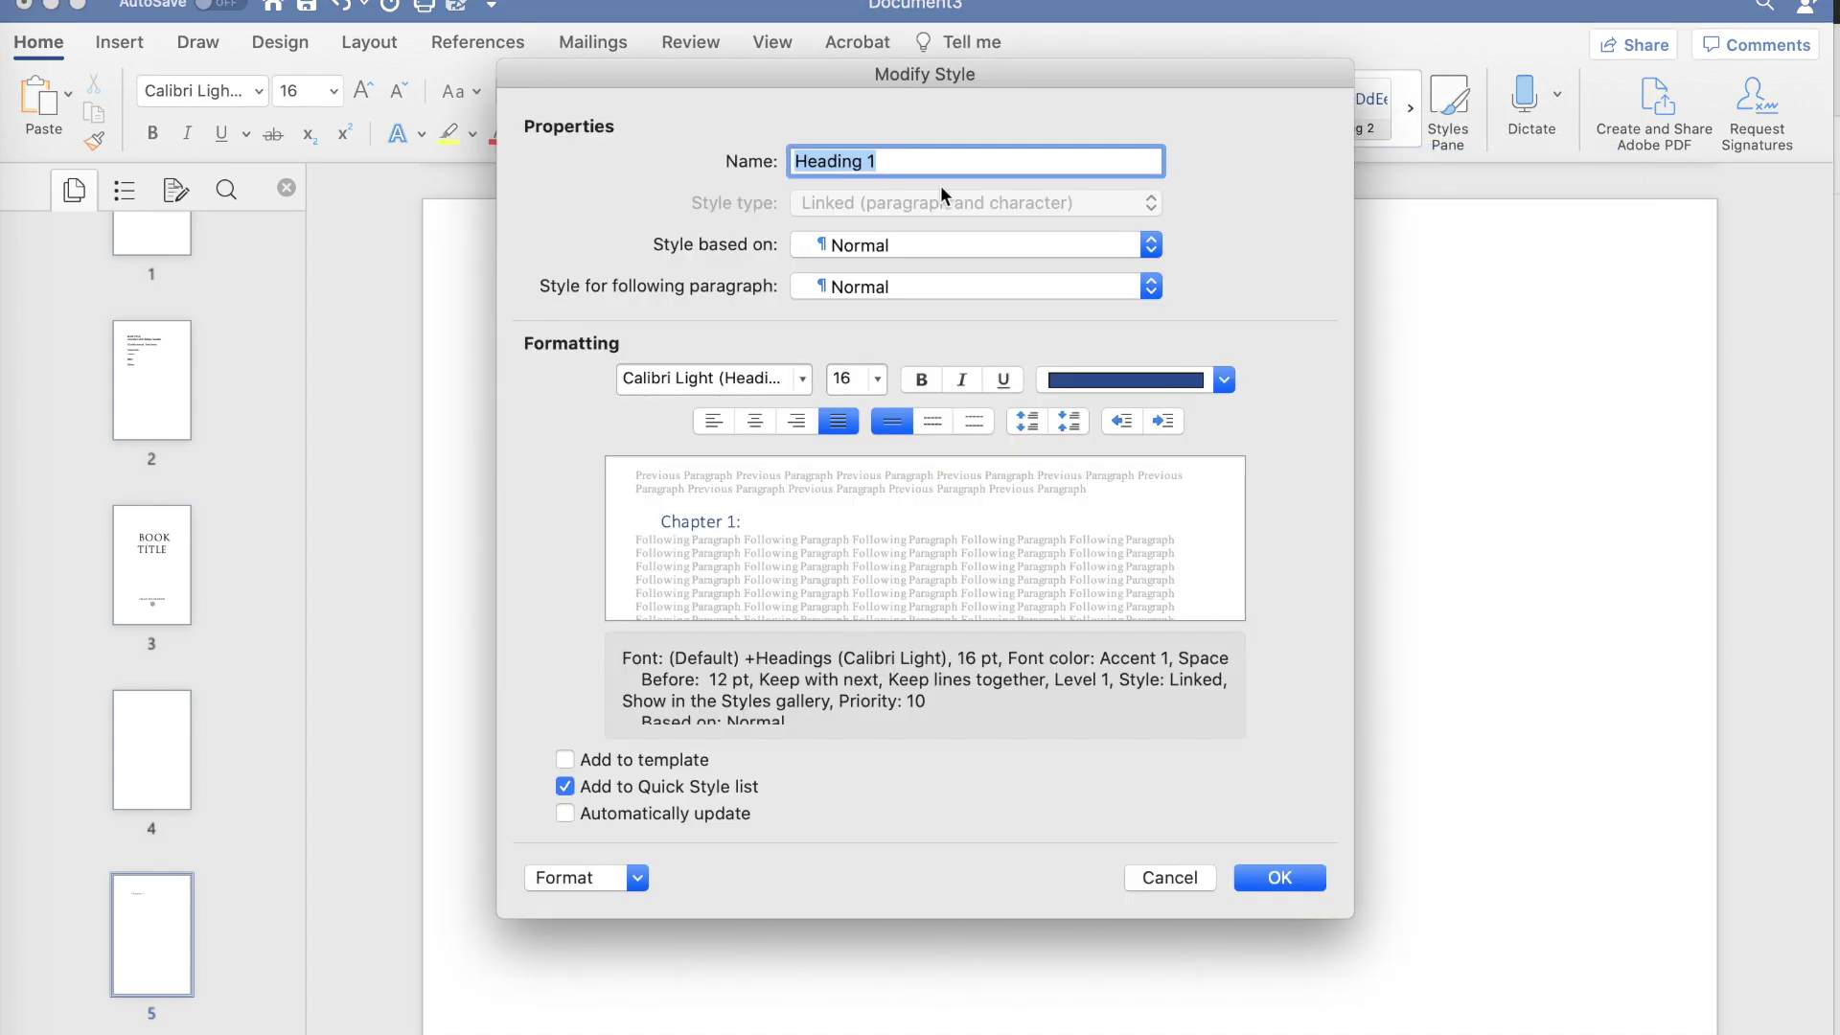
text(Chapter Header)
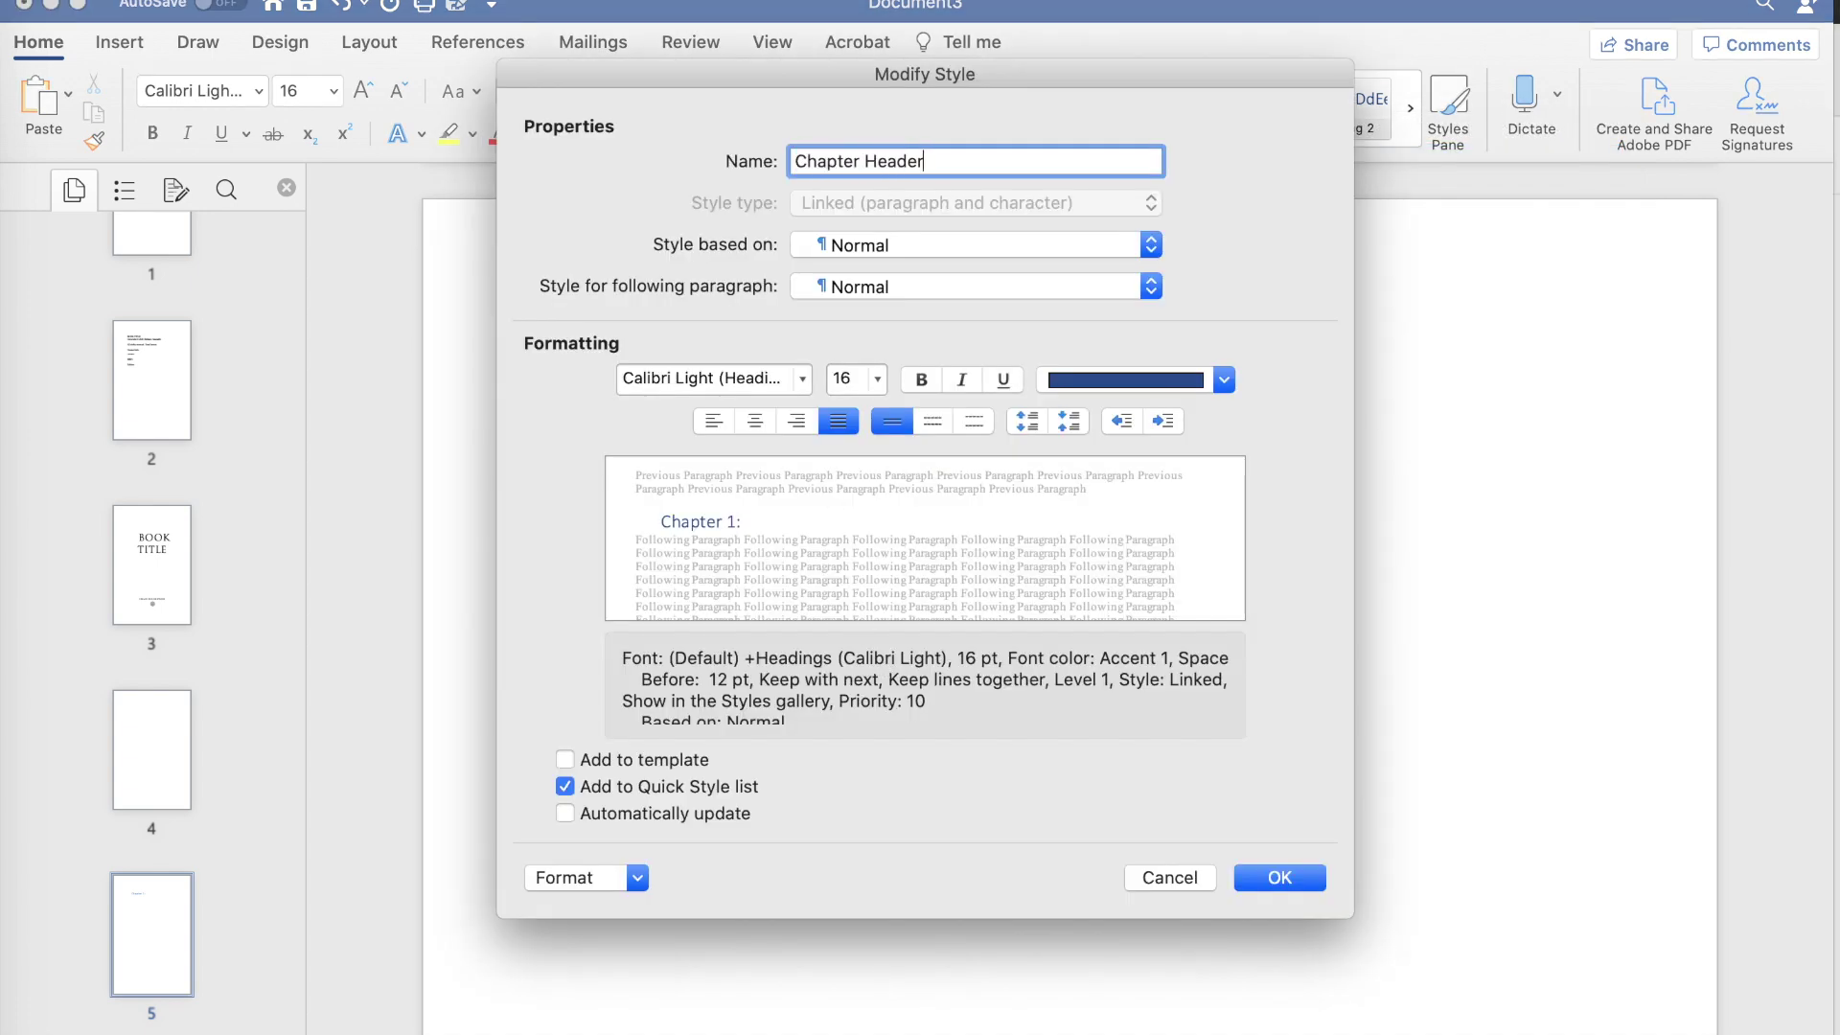
click(786, 377)
click(804, 381)
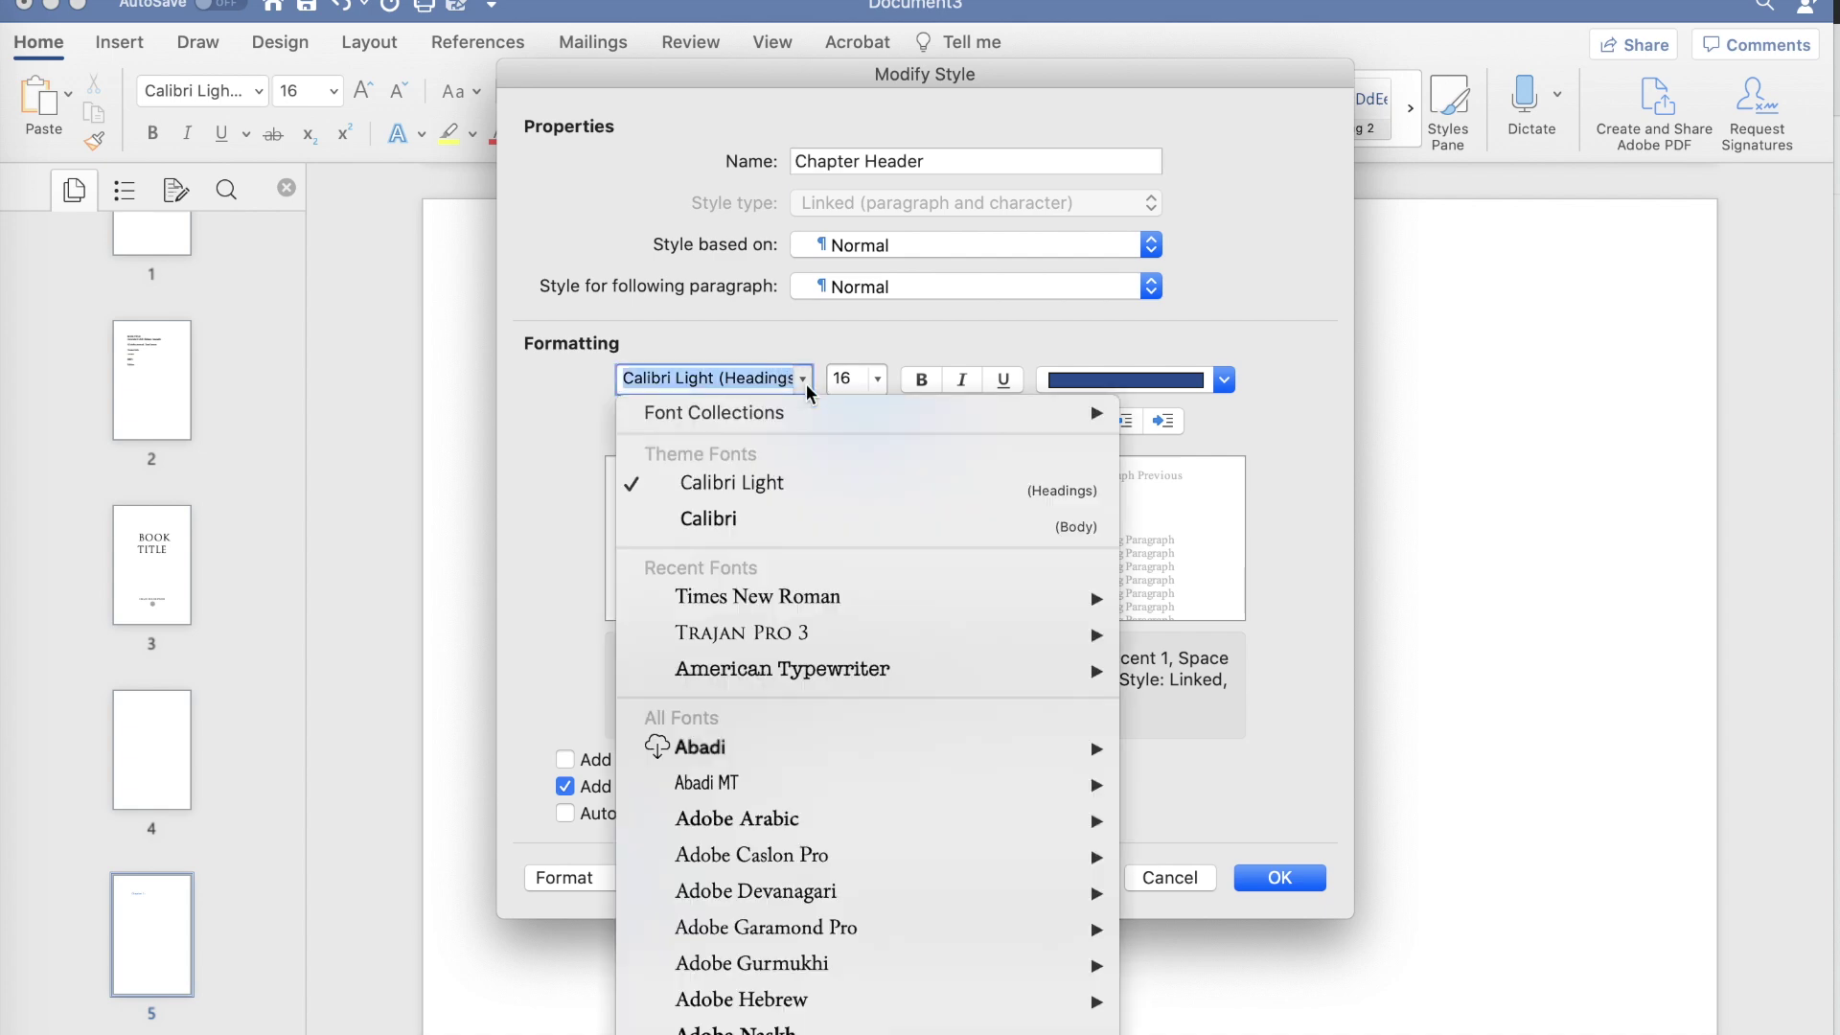
click(764, 640)
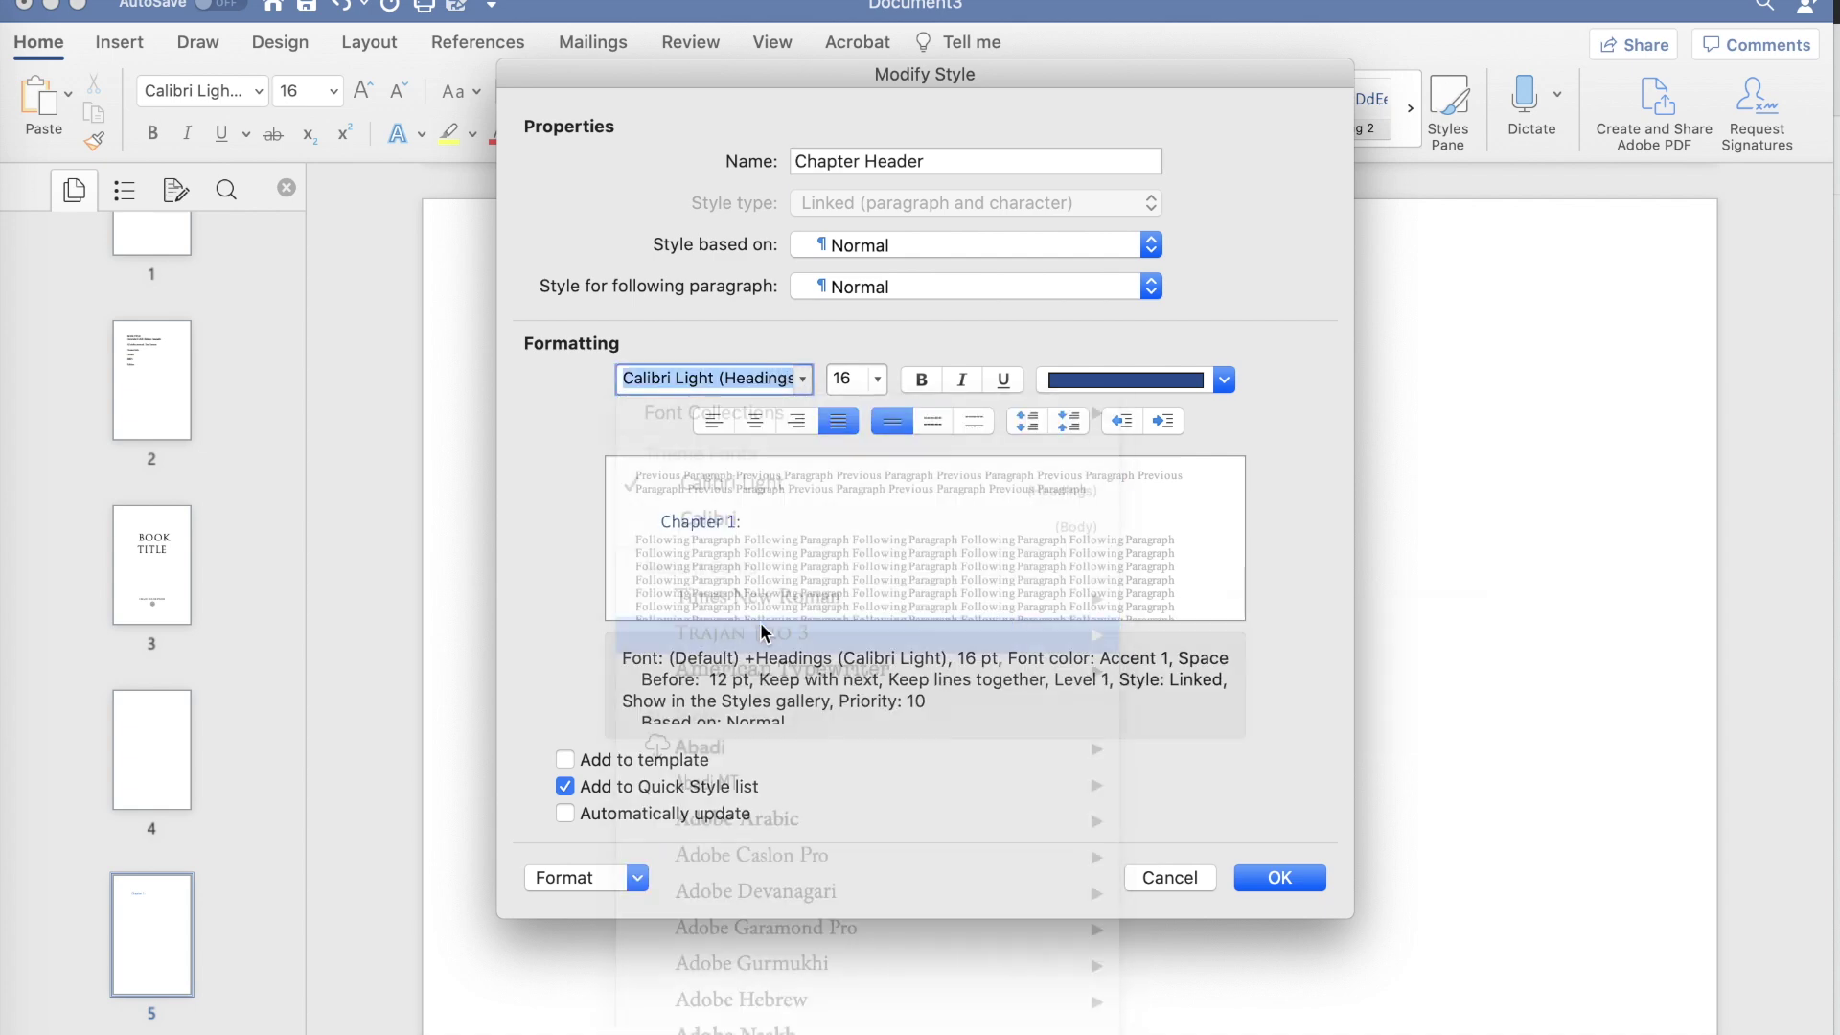
click(878, 382)
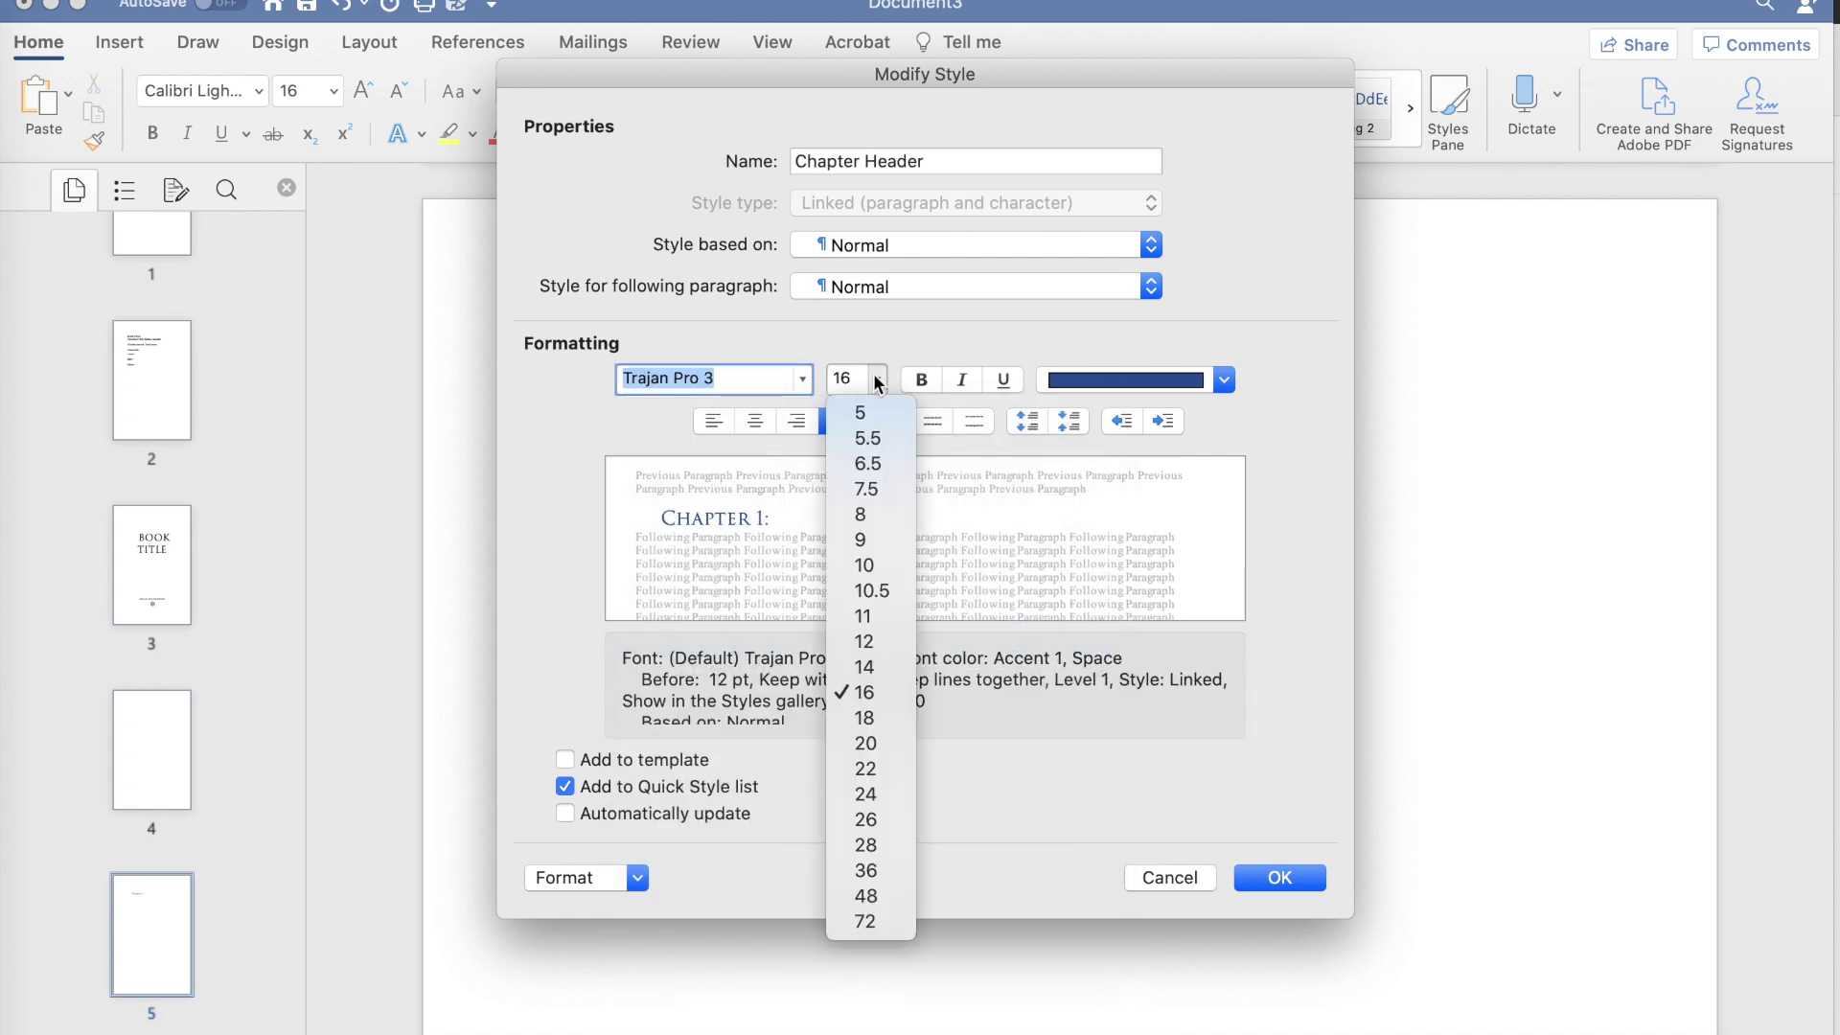
click(872, 871)
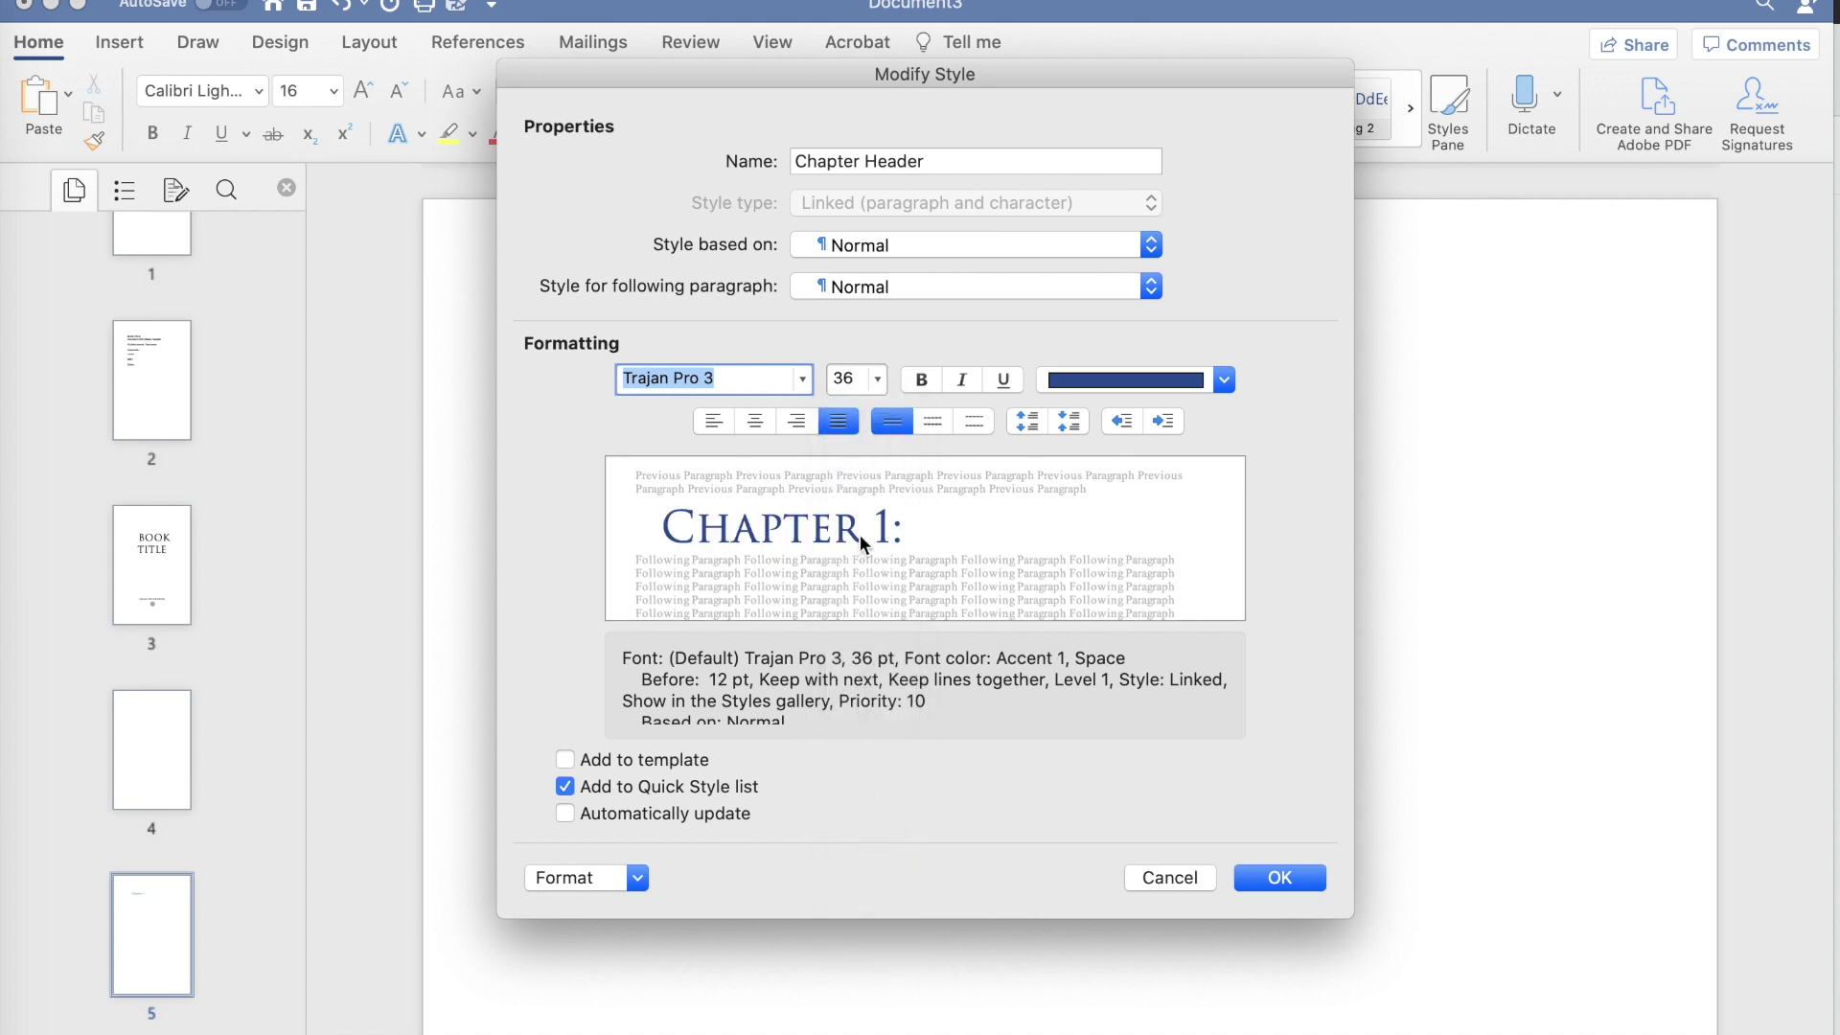
click(765, 421)
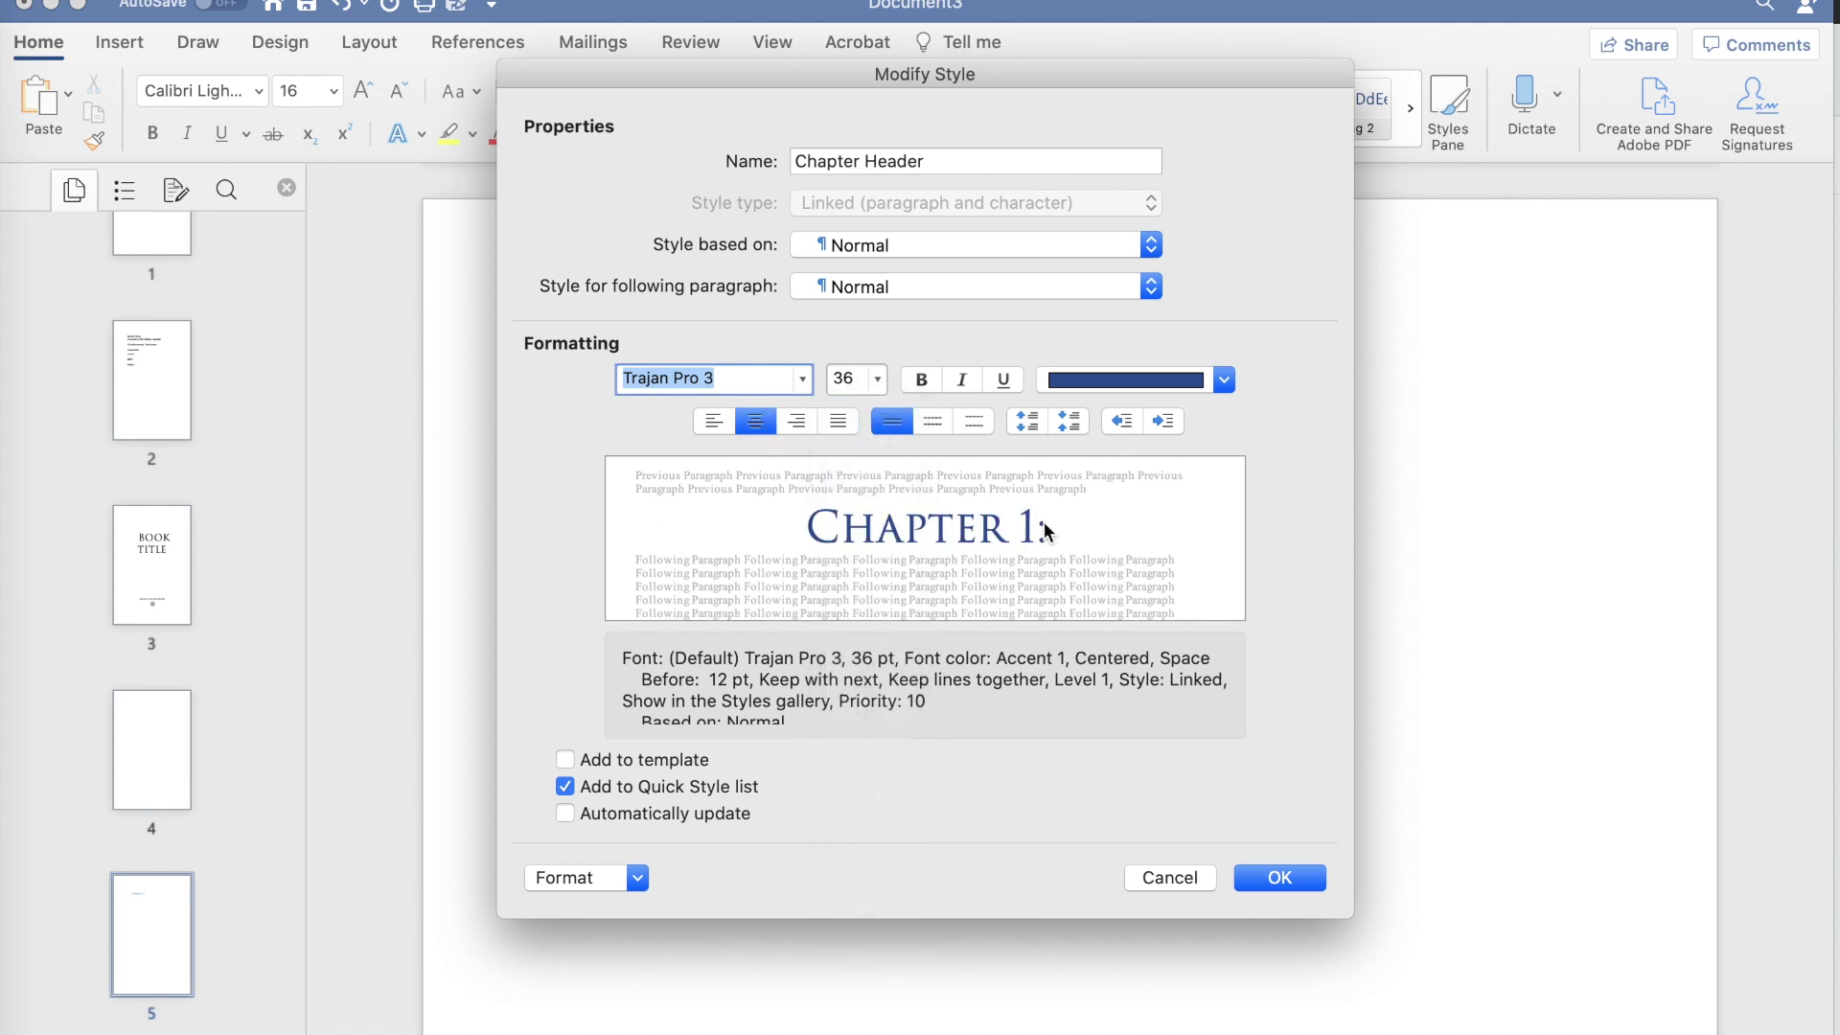
click(1095, 373)
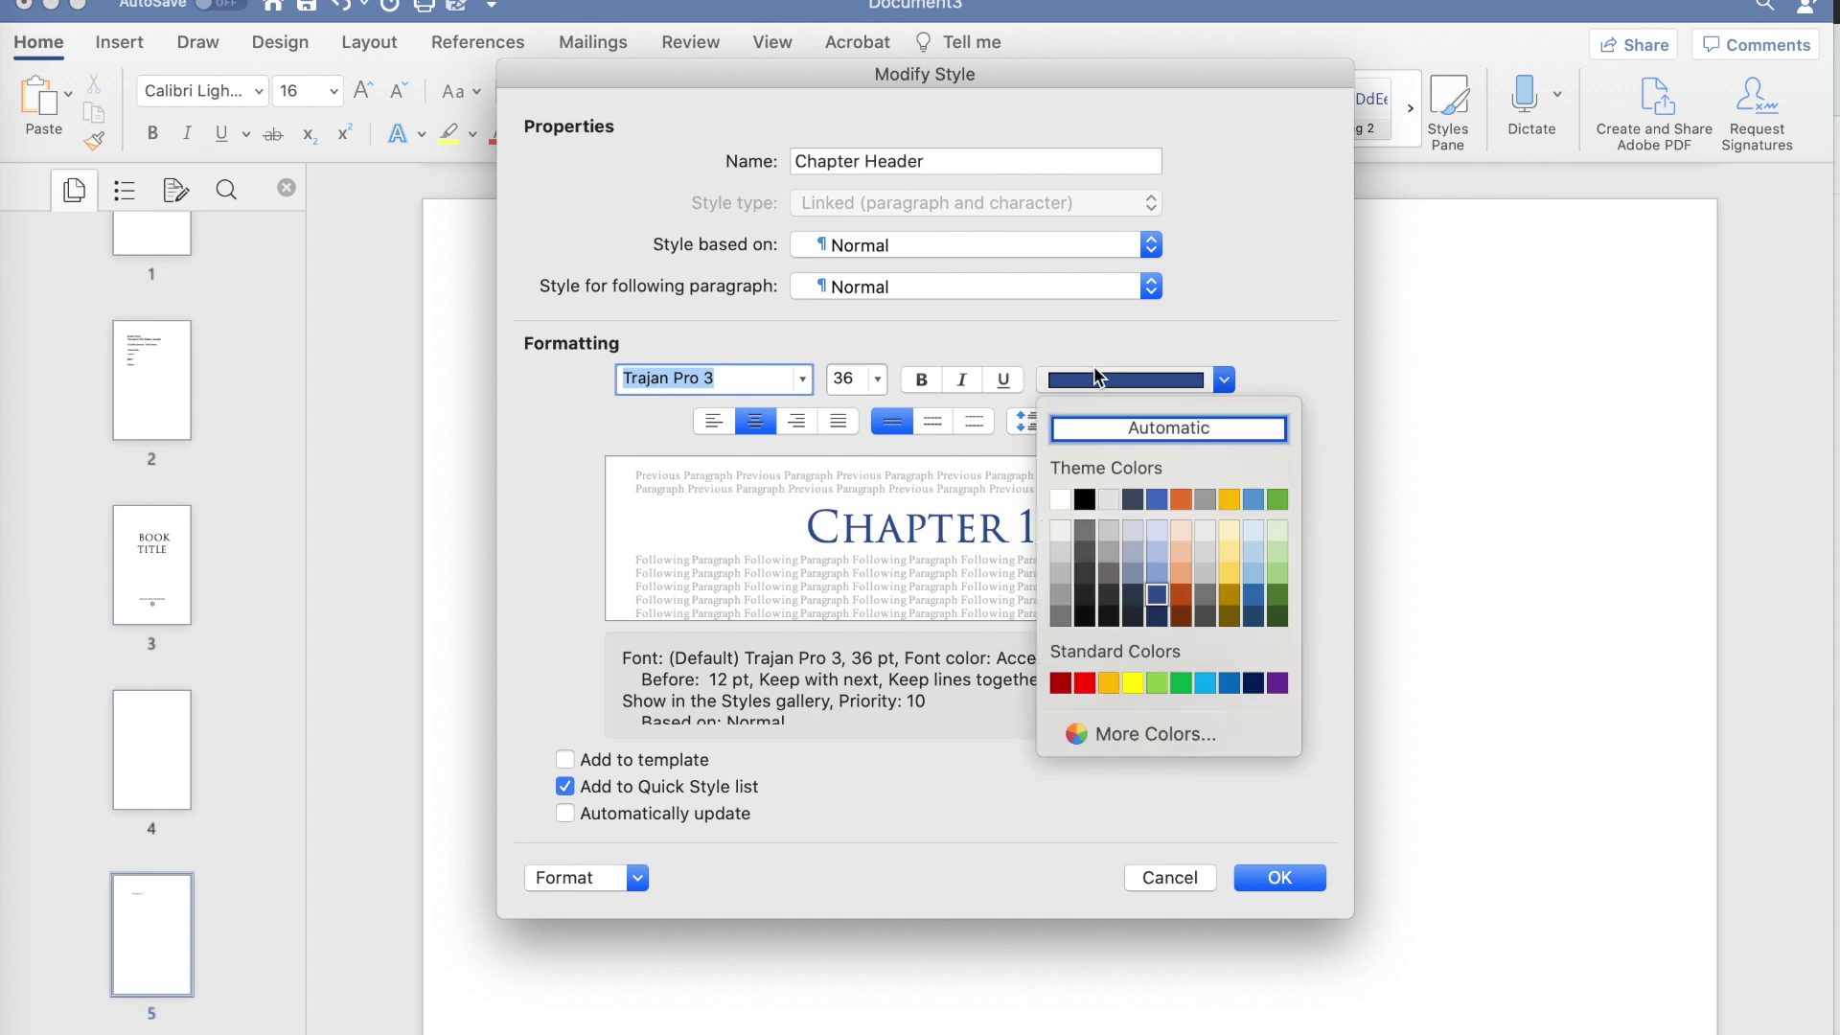
click(1088, 502)
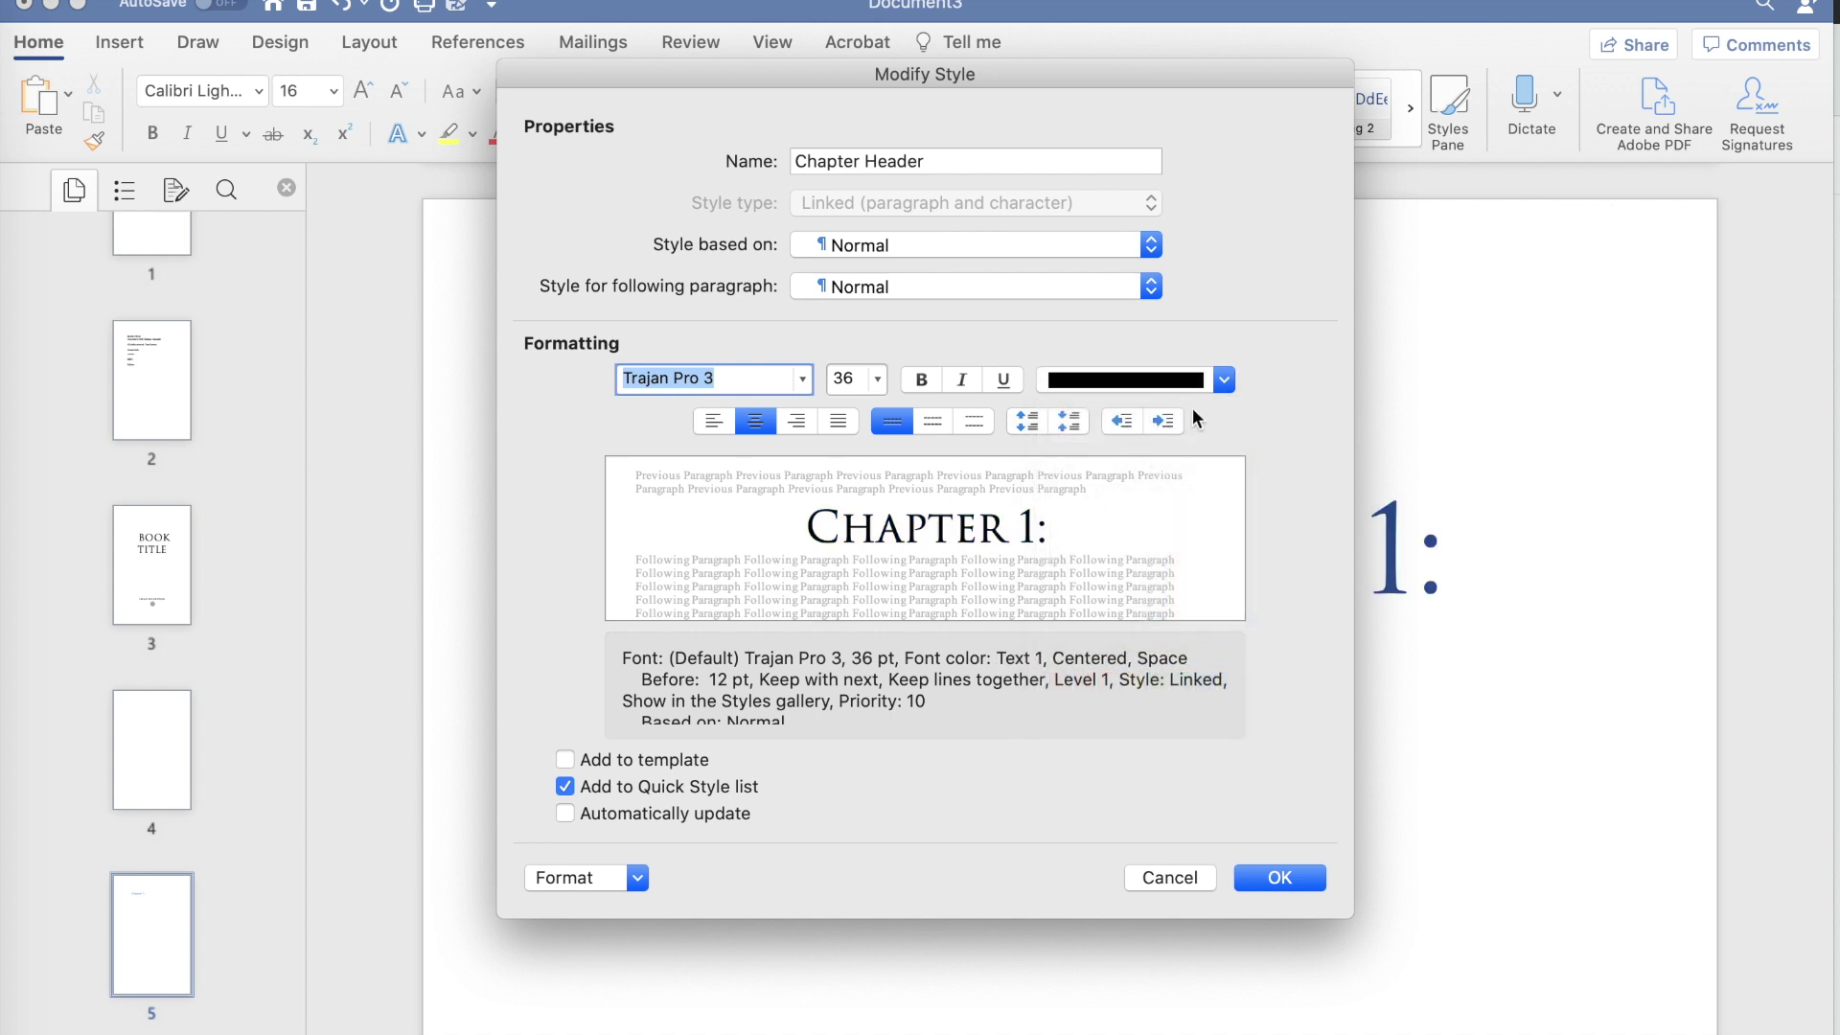
Give Chapter Header 120 pt space before and 36 pt after, then save the style.
click(605, 880)
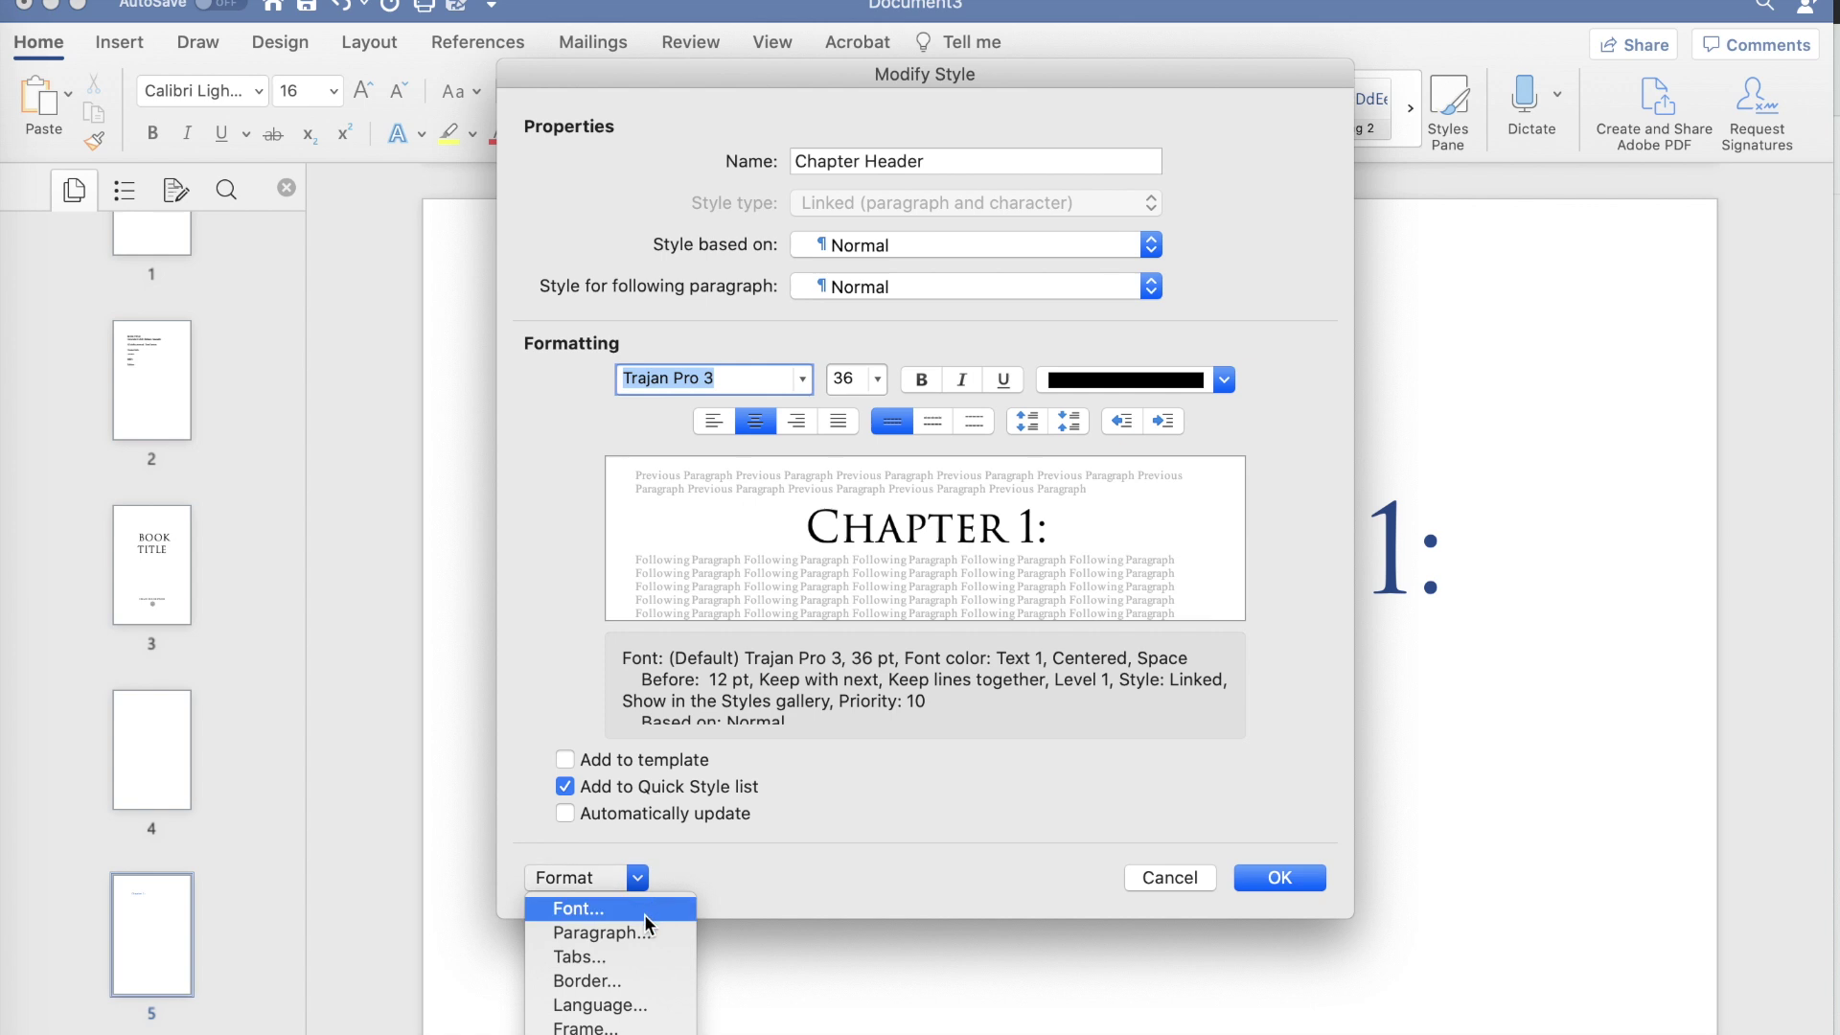
click(640, 928)
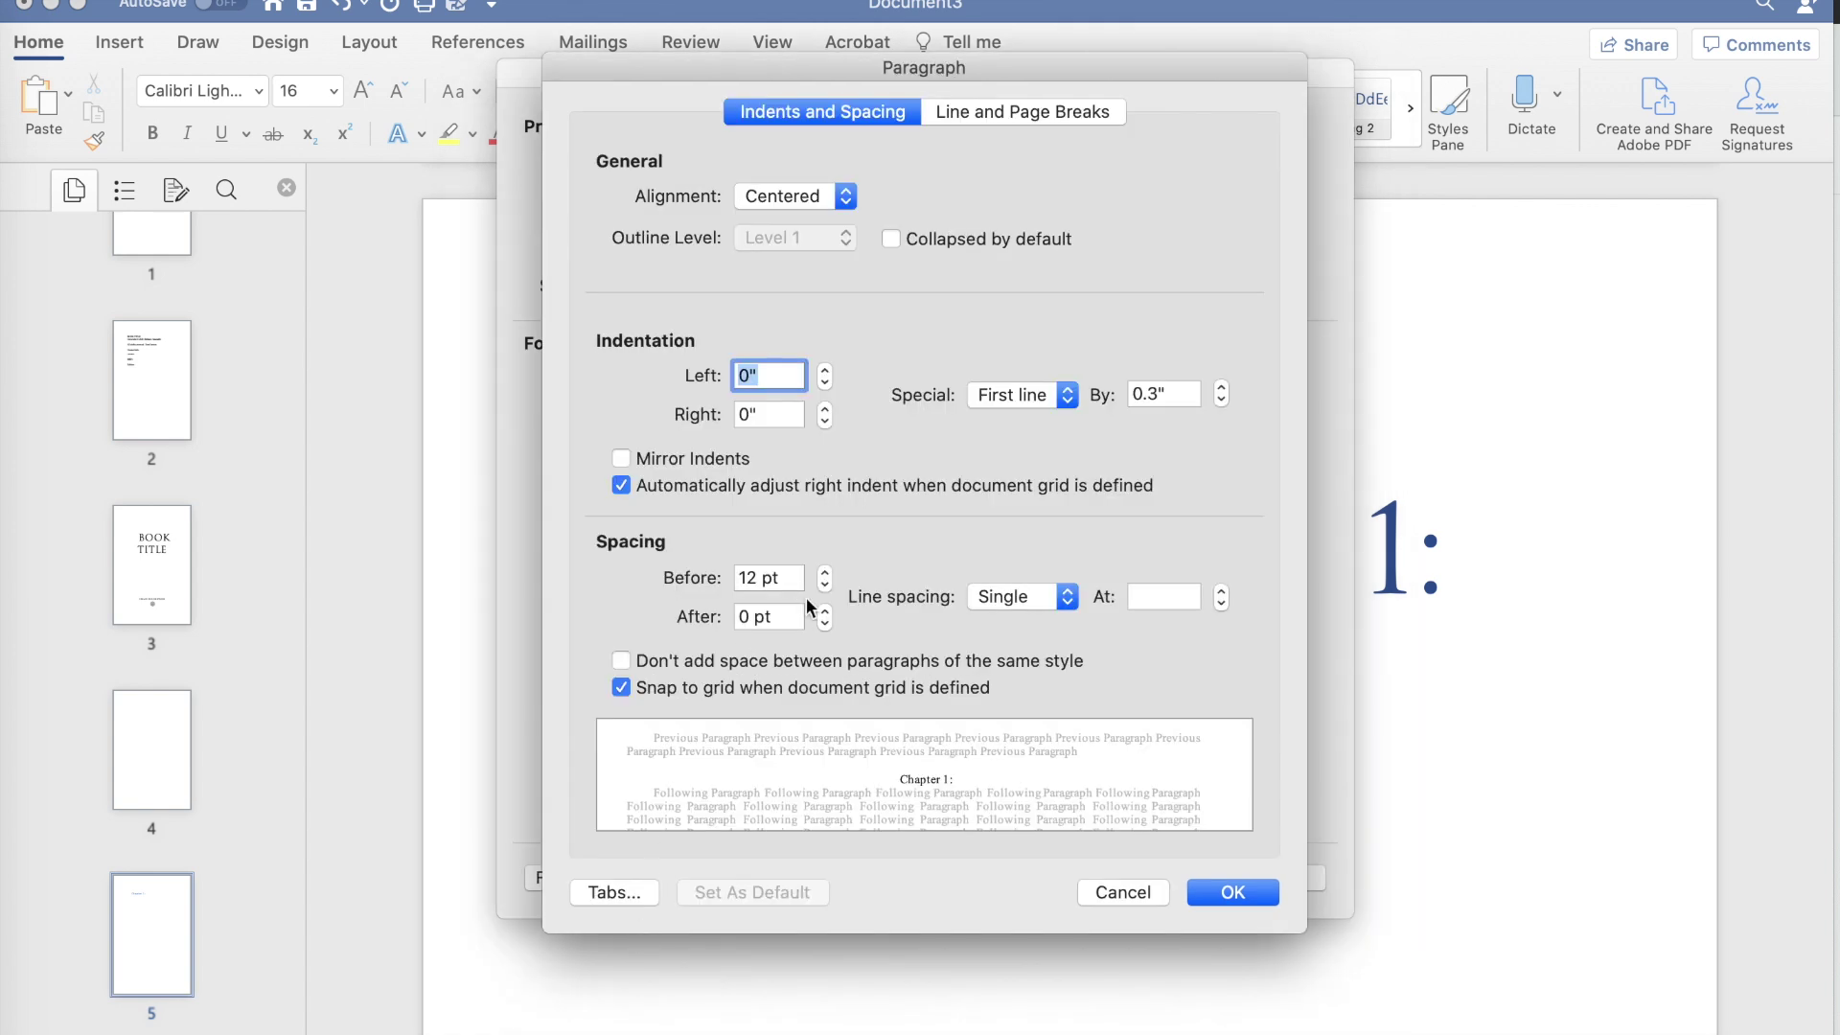
click(824, 572)
drag(824, 574, 824, 574)
click(825, 623)
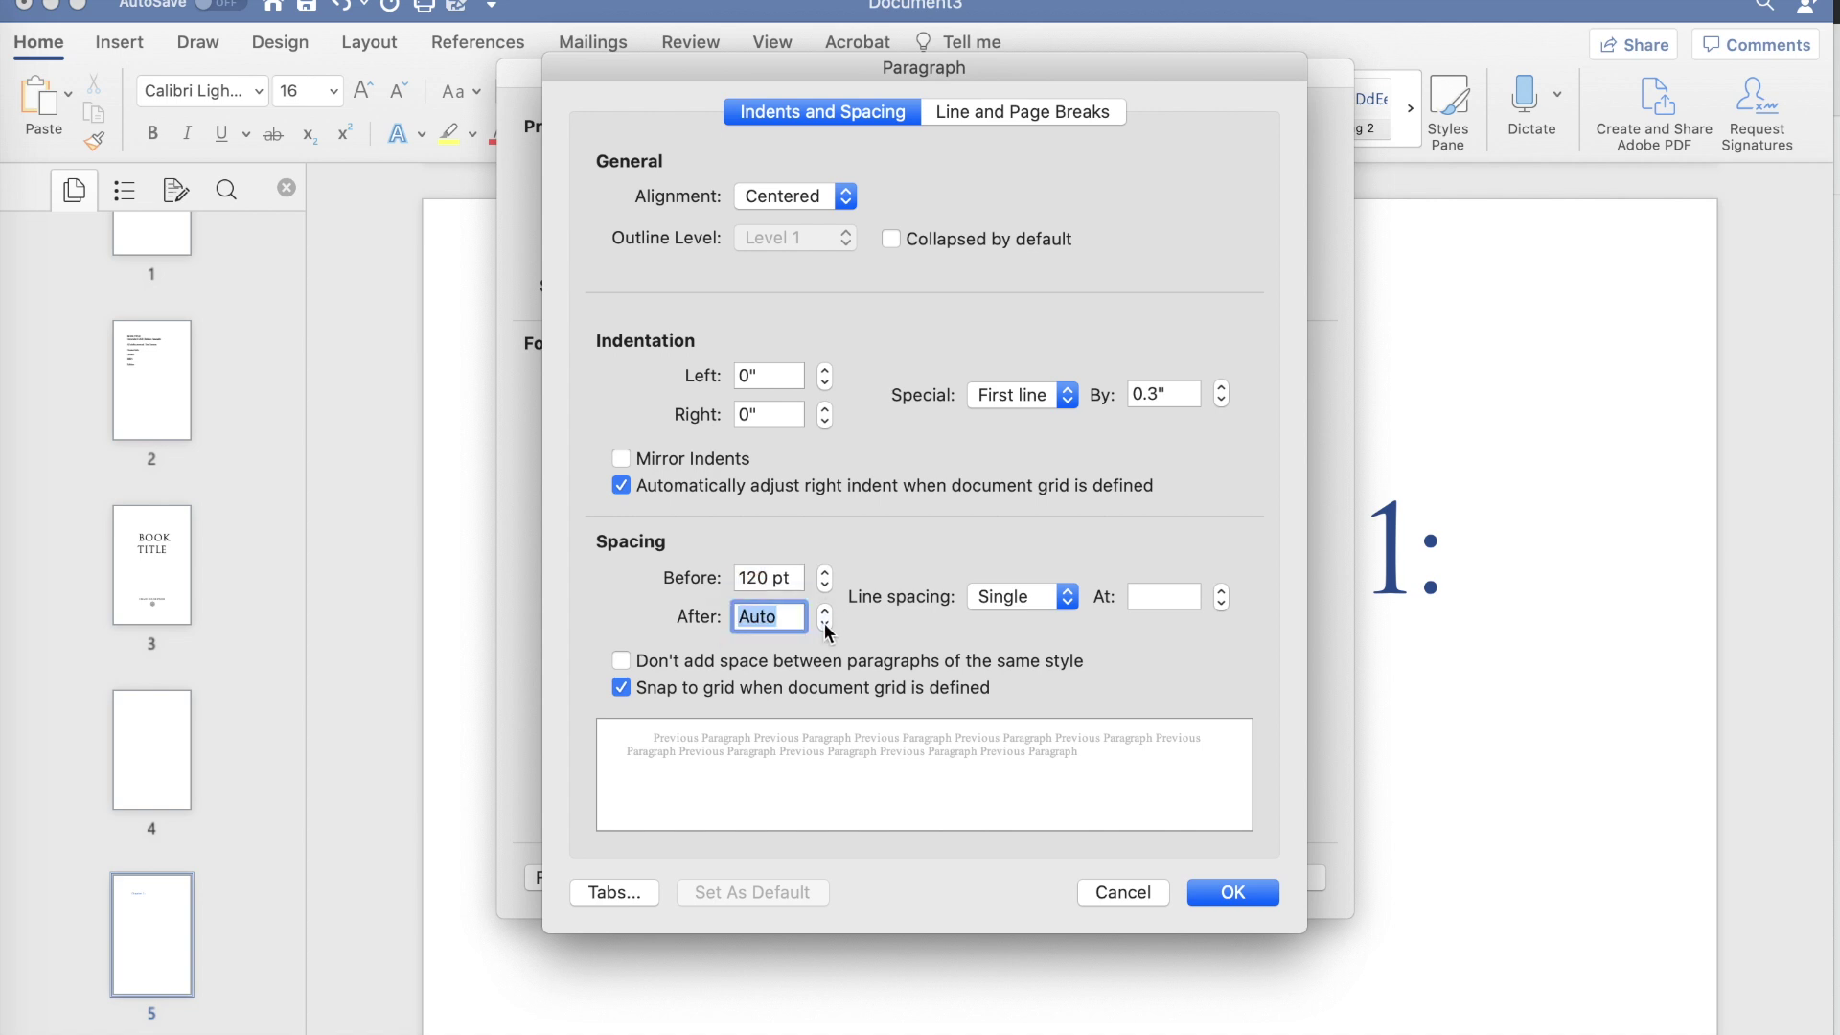
drag(824, 612, 824, 612)
click(1231, 892)
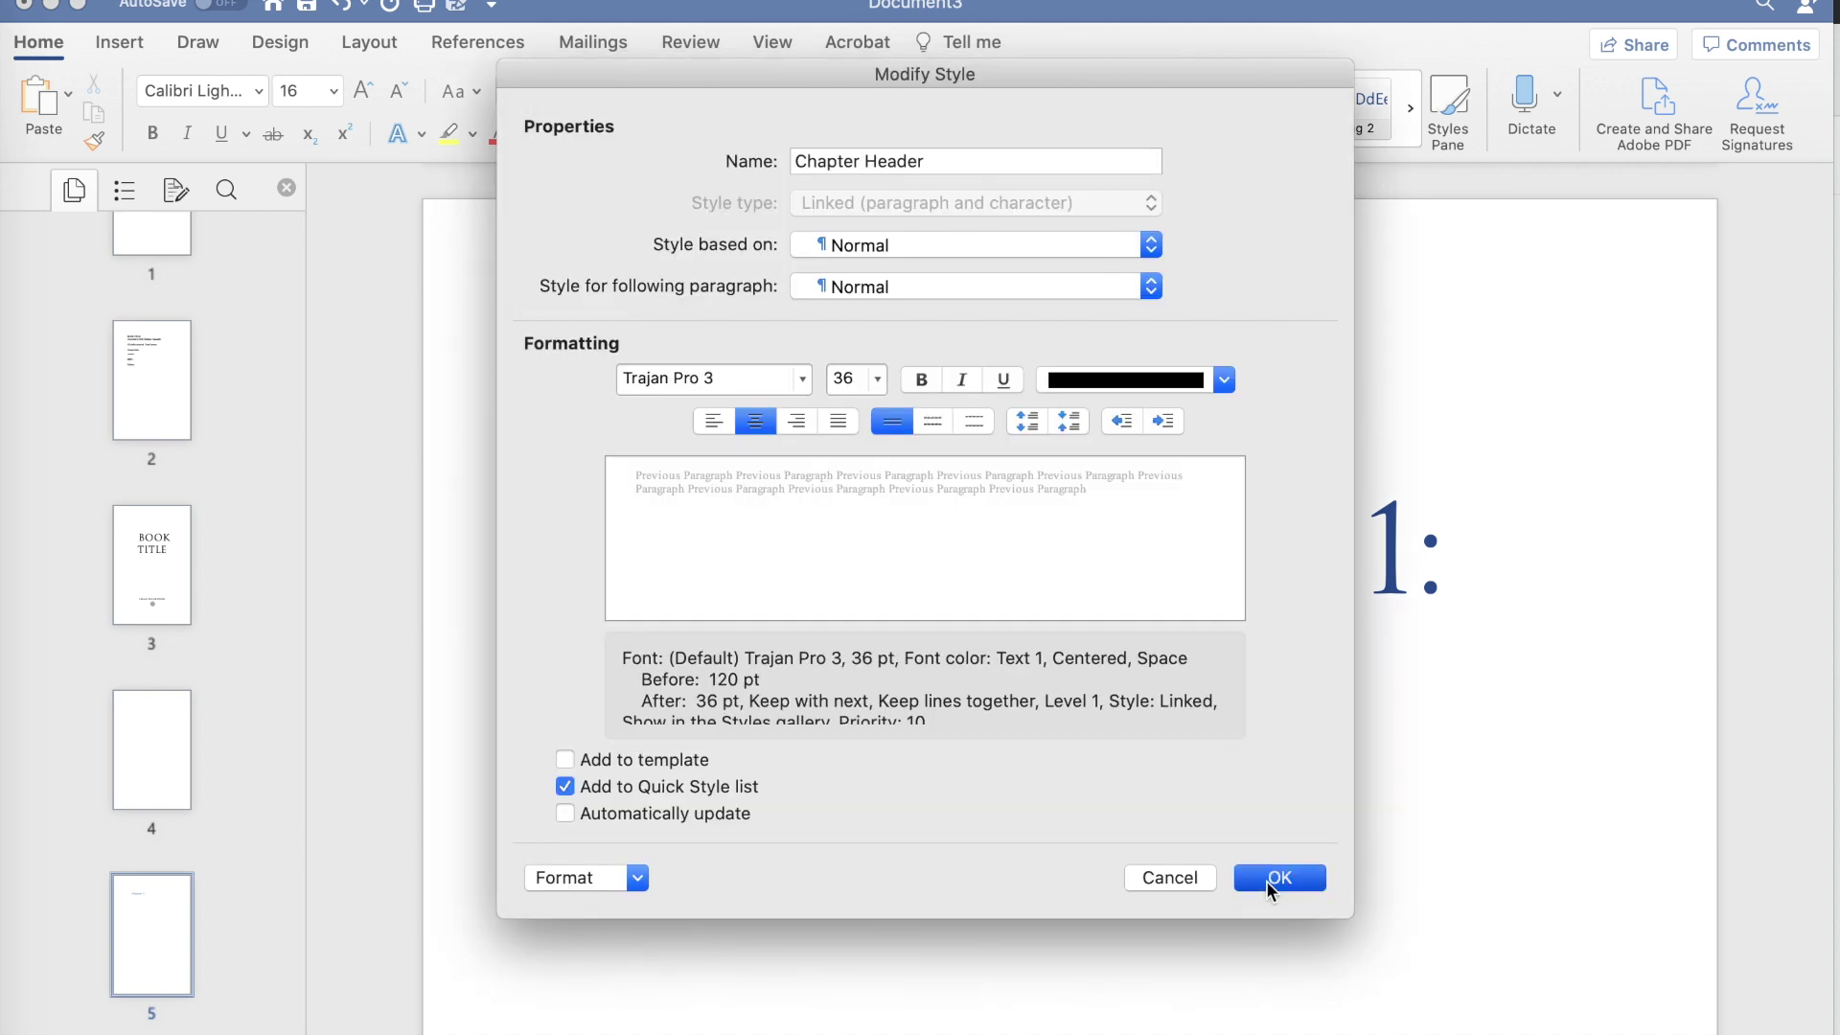
click(1267, 880)
scroll(1215, 587, down, 3)
Add the body line 'First line fanciness this is what's happening' under the Chapter 1: heading.
scroll(1449, 842, up, 3)
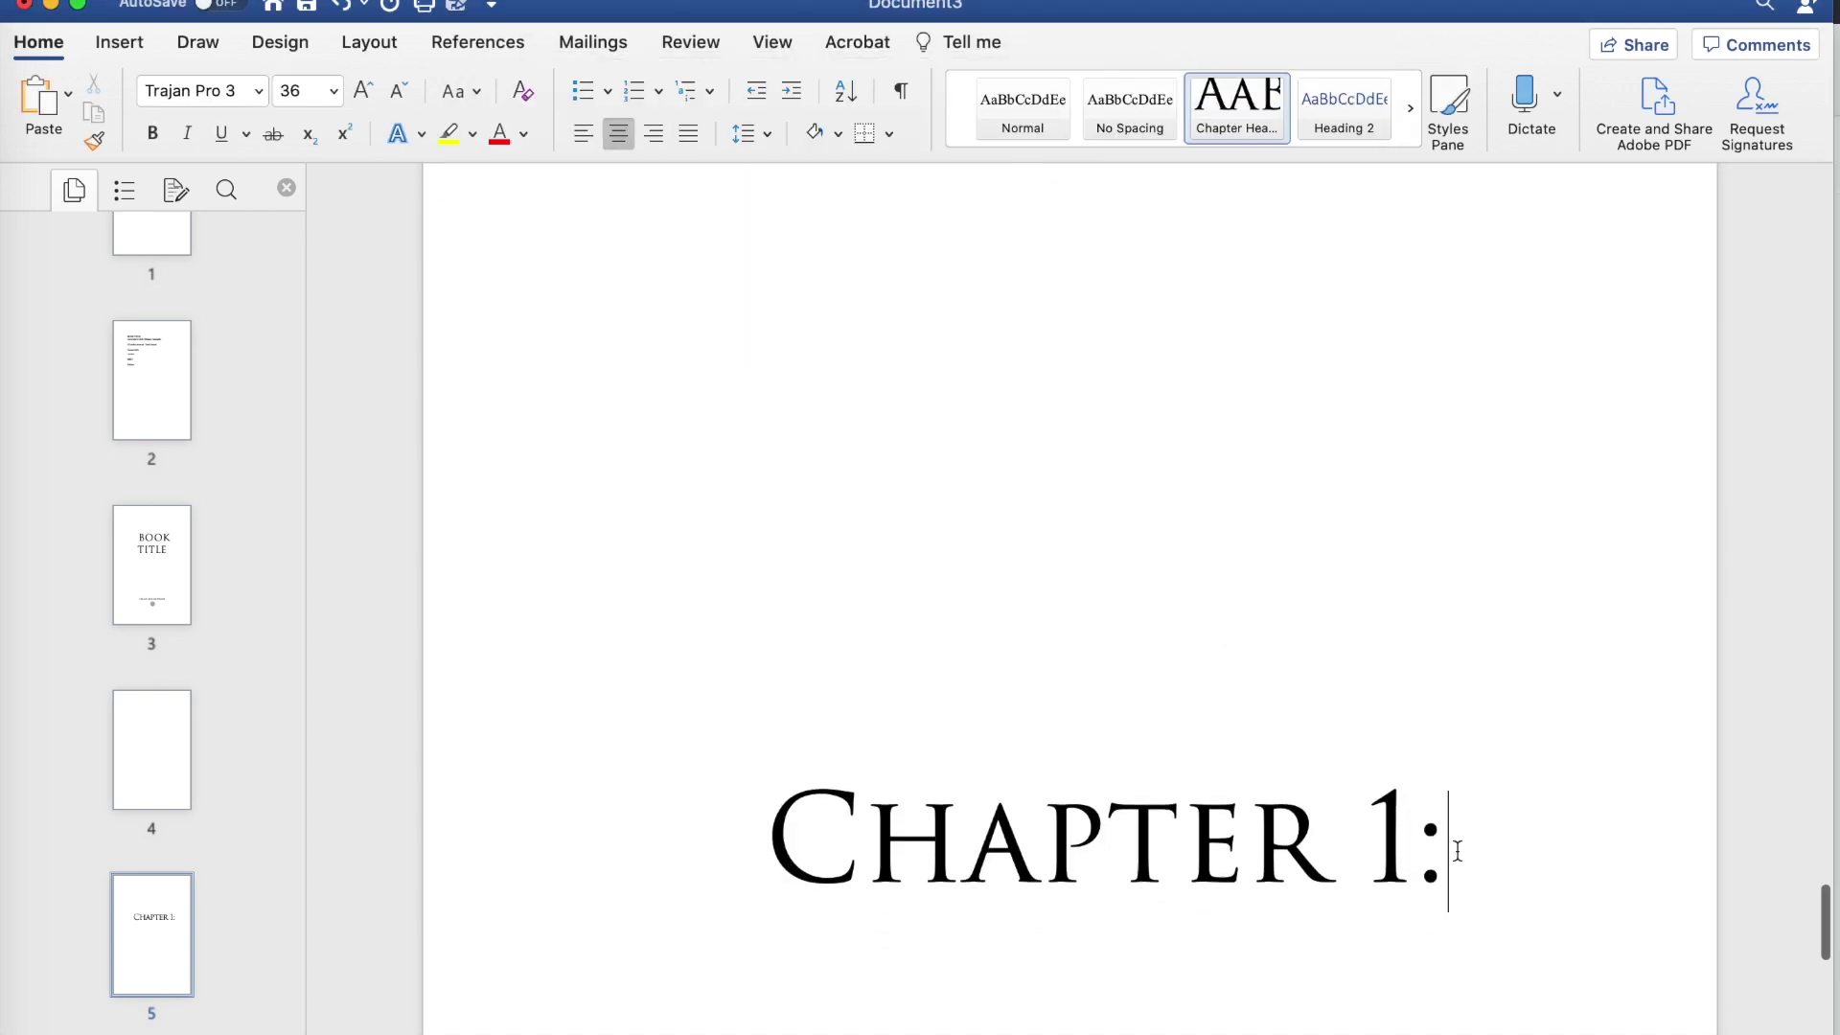
ctrl+scroll(1450, 841, down, 5)
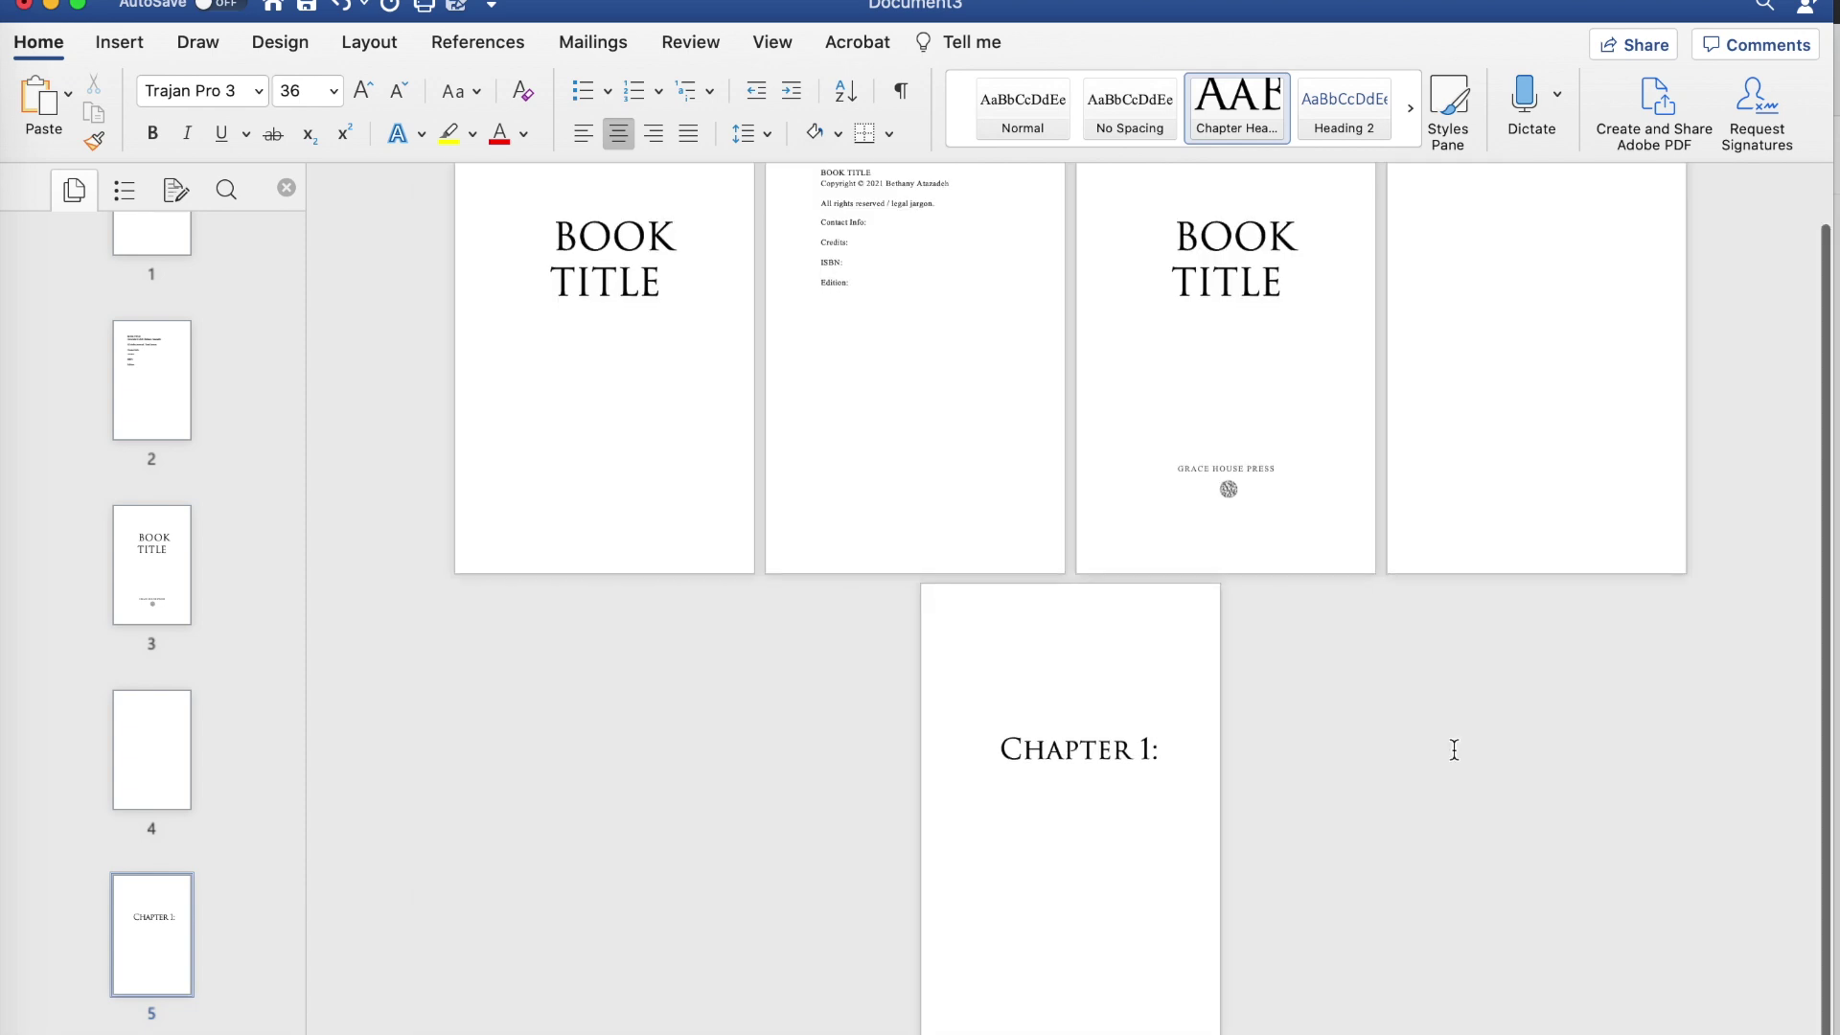
key(Return)
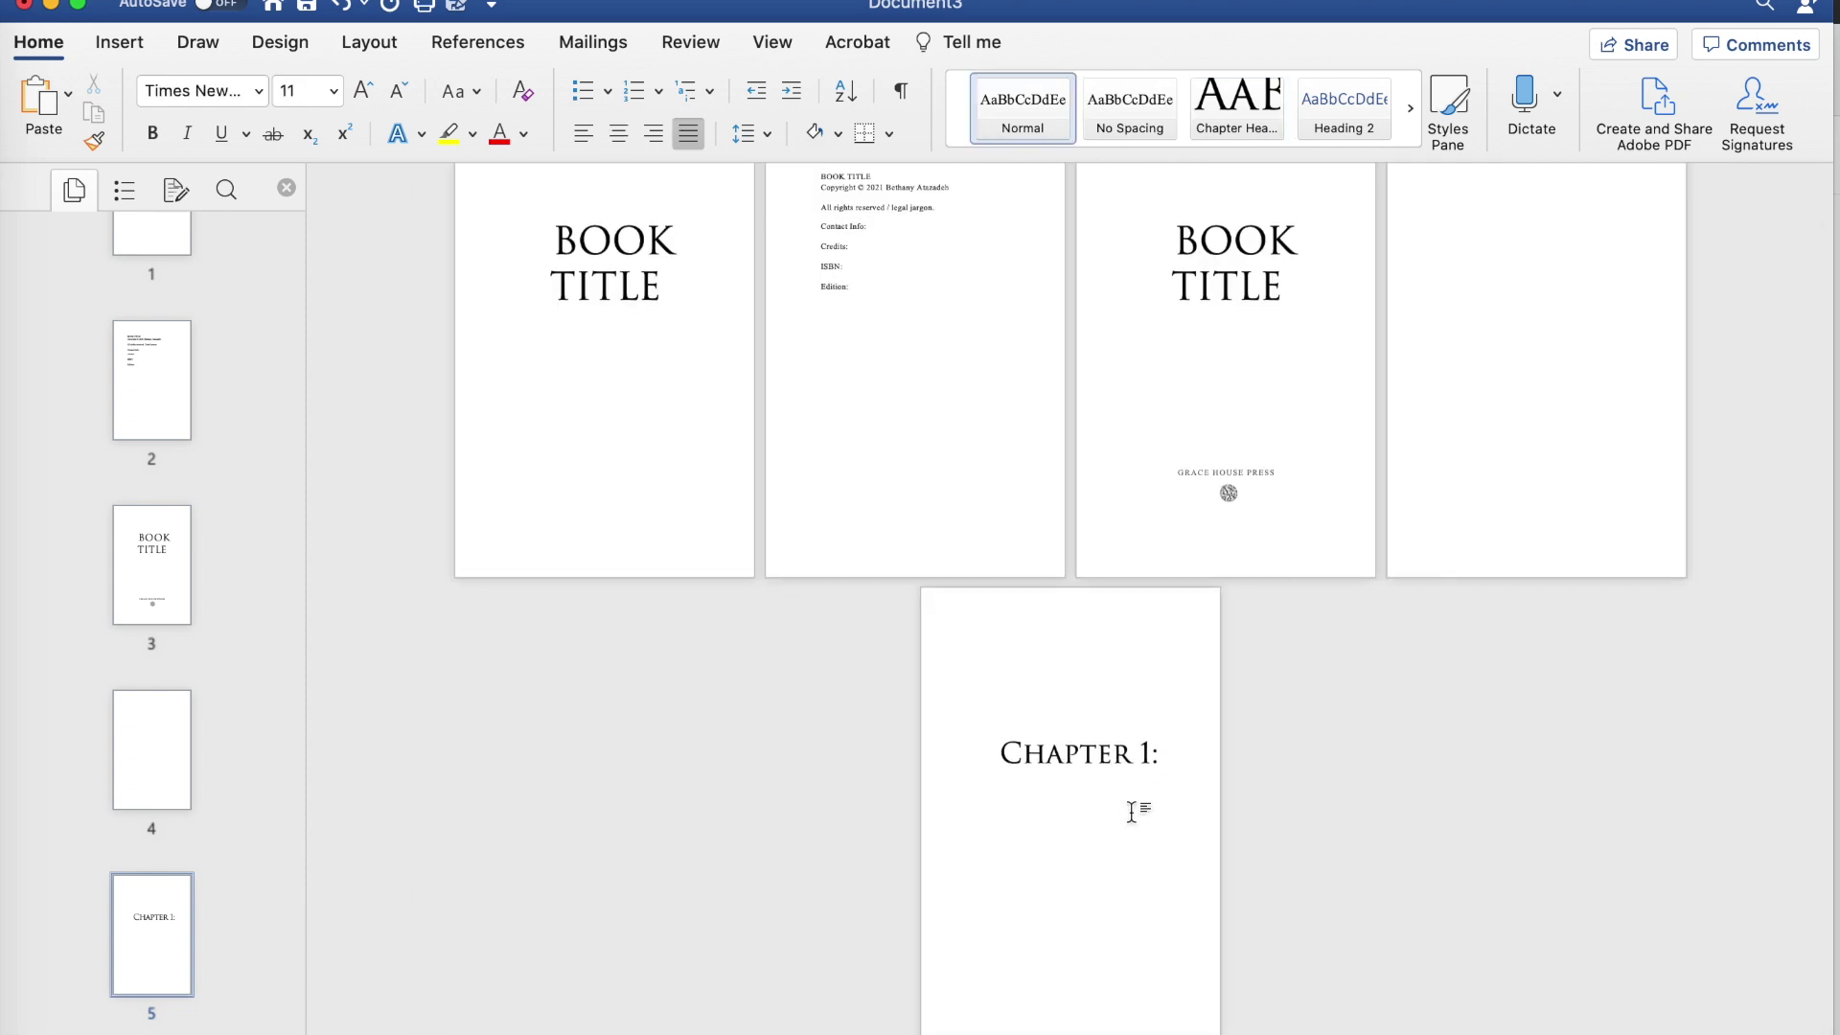
text(First line fan)
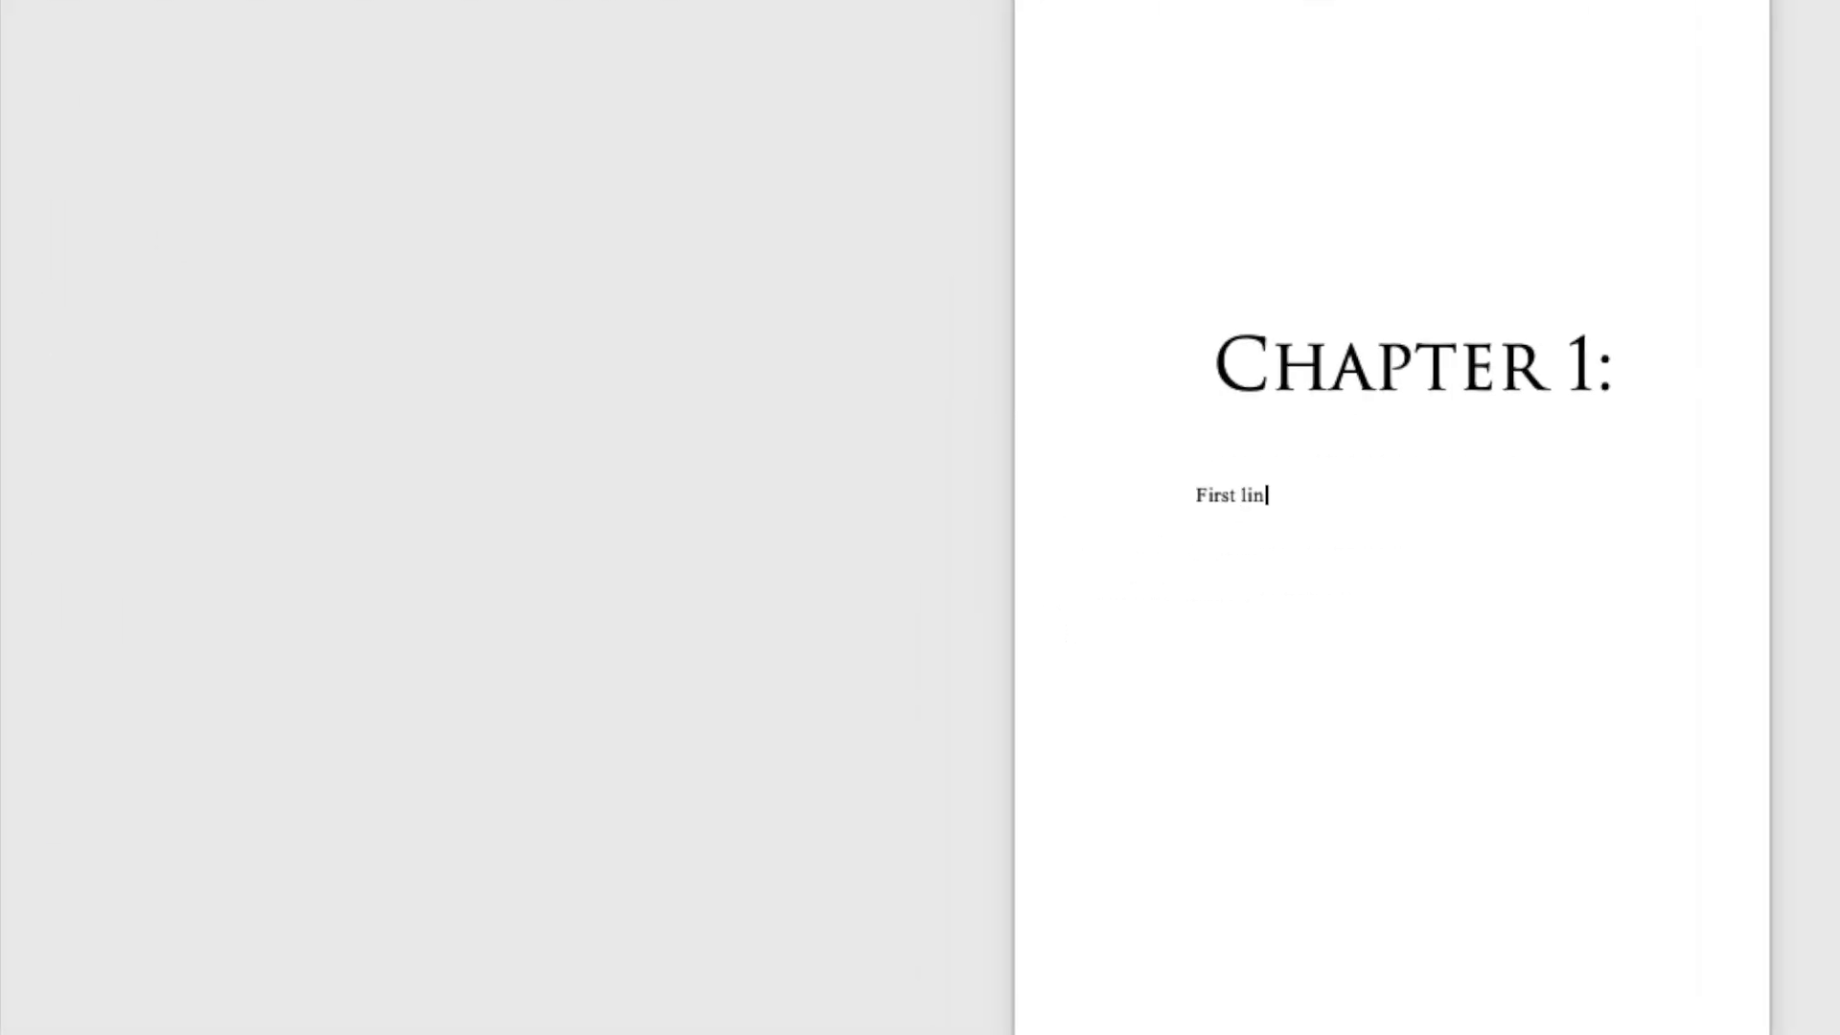
text(ciness this is what's happening.)
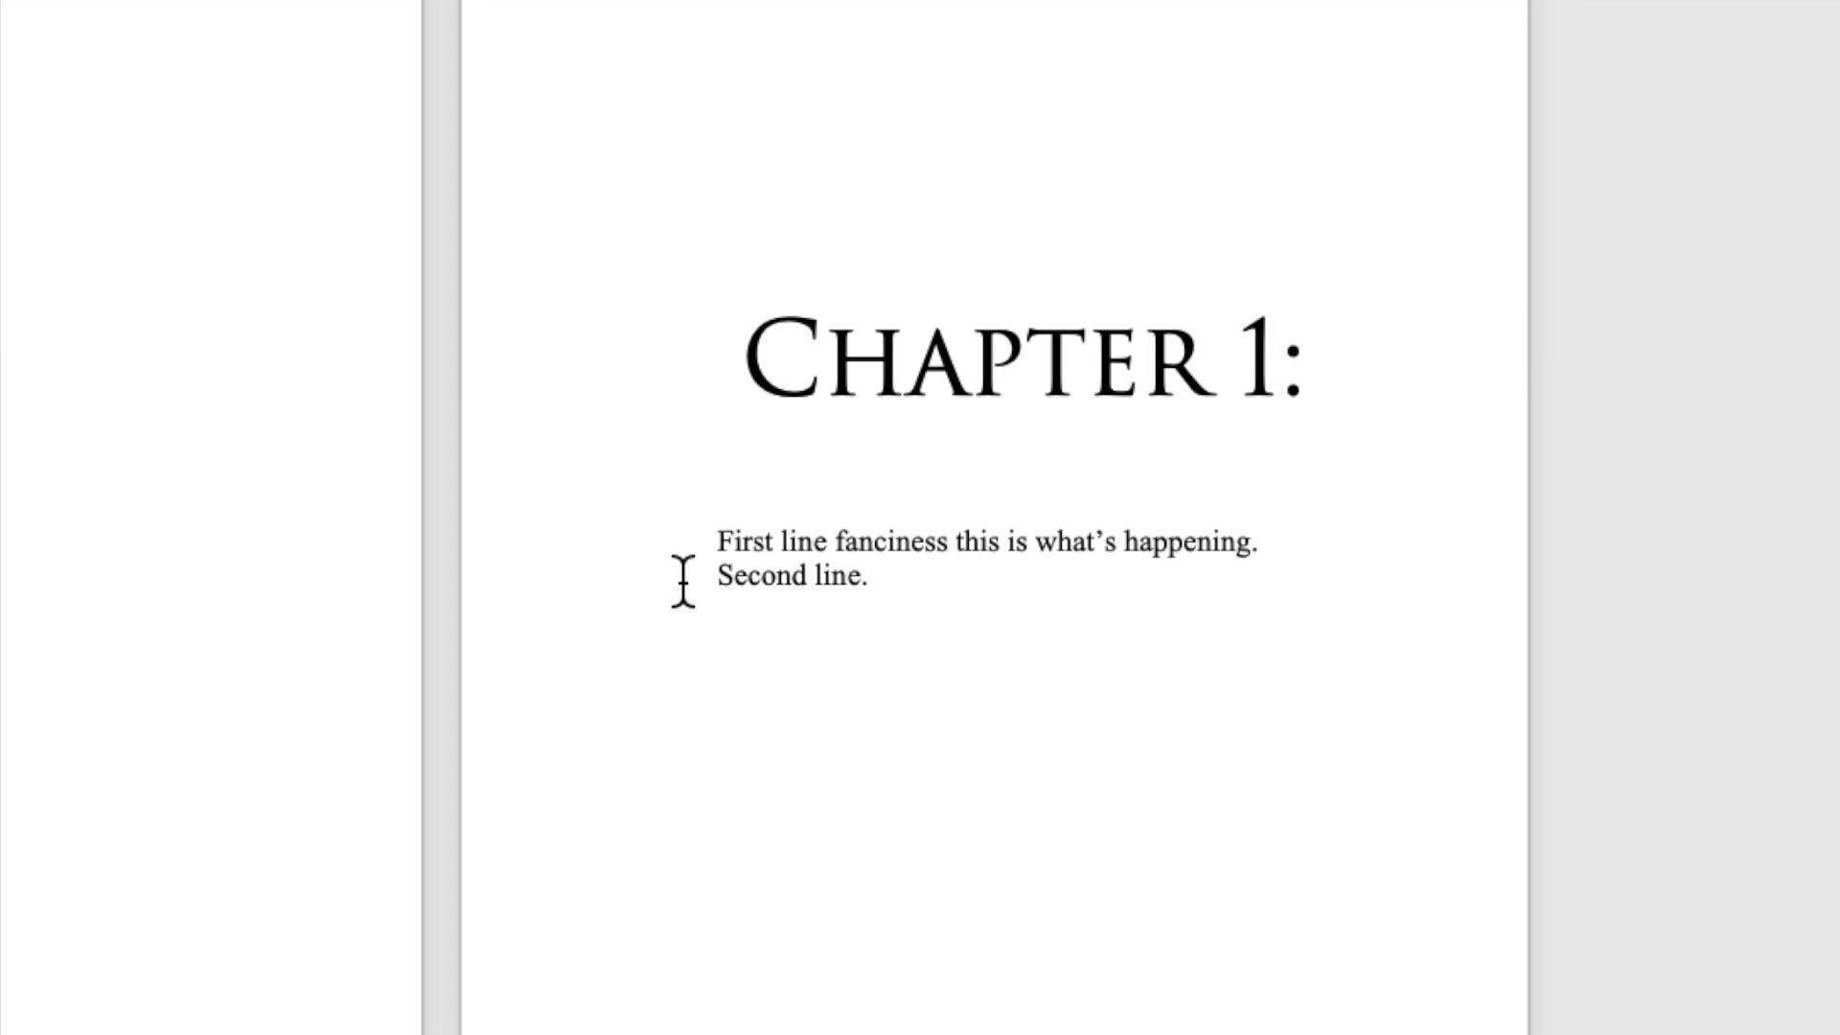
click(692, 538)
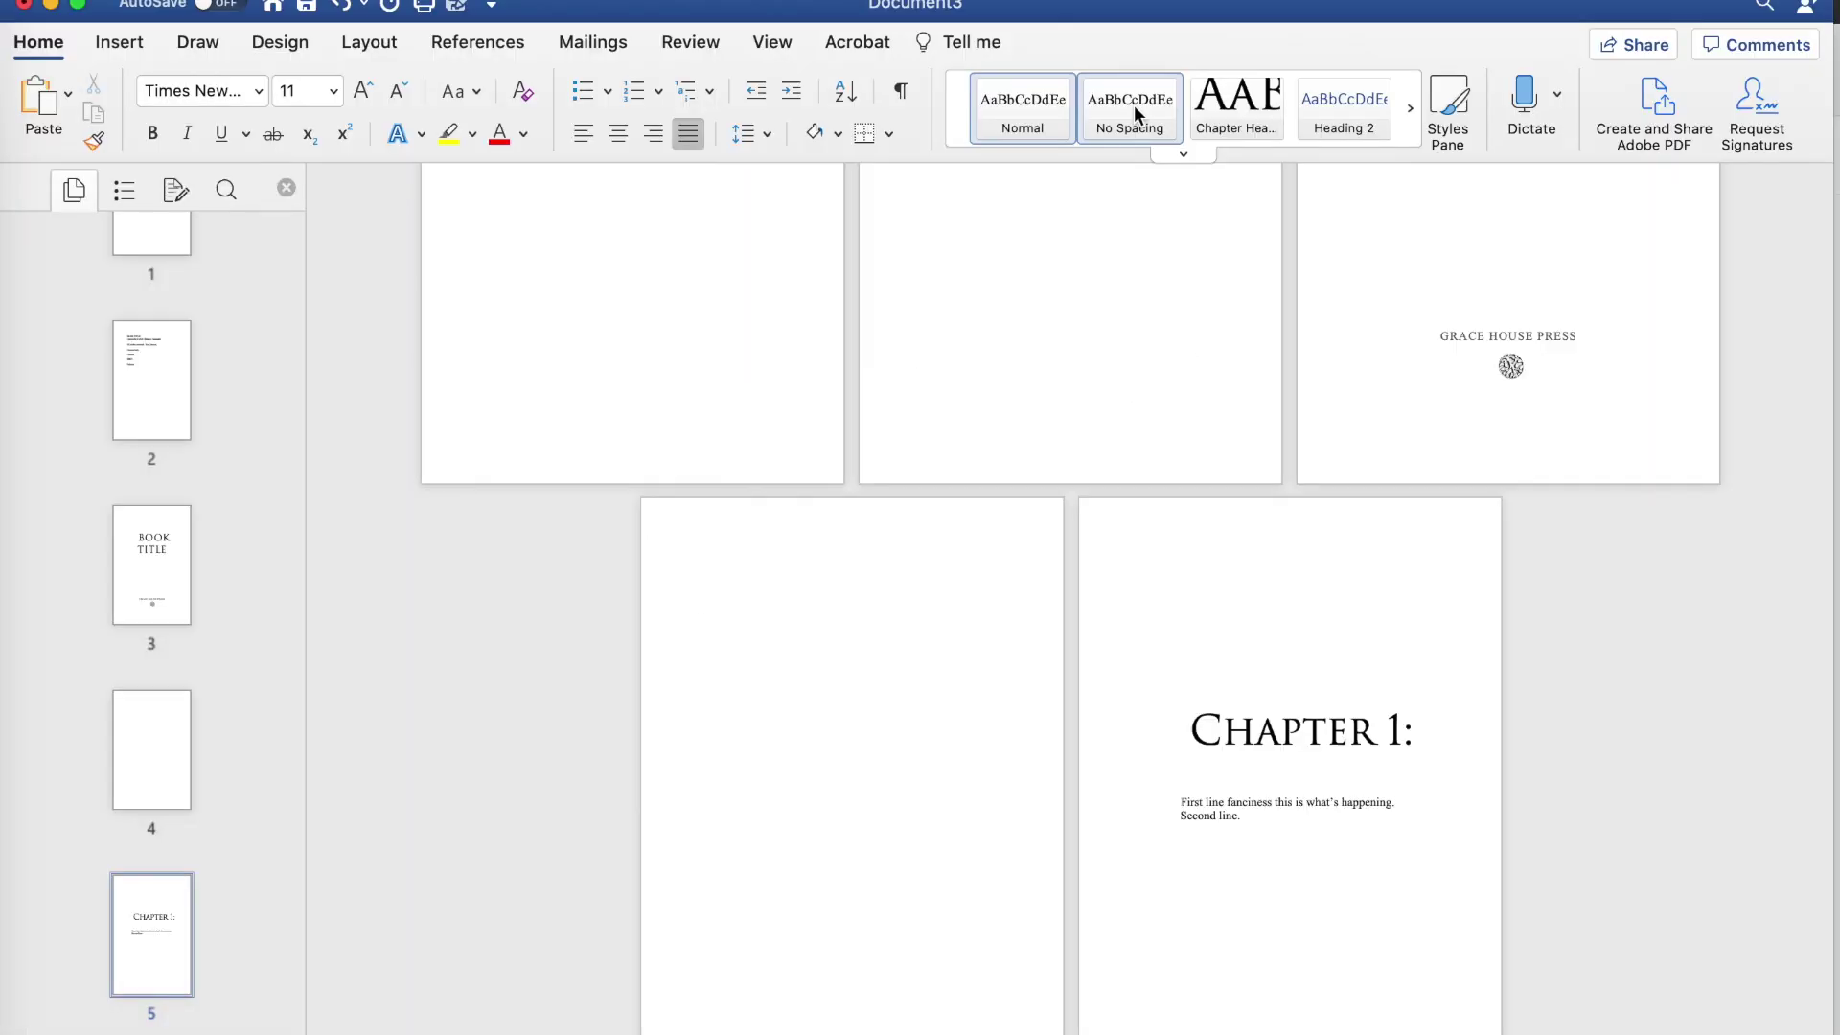
click(1407, 106)
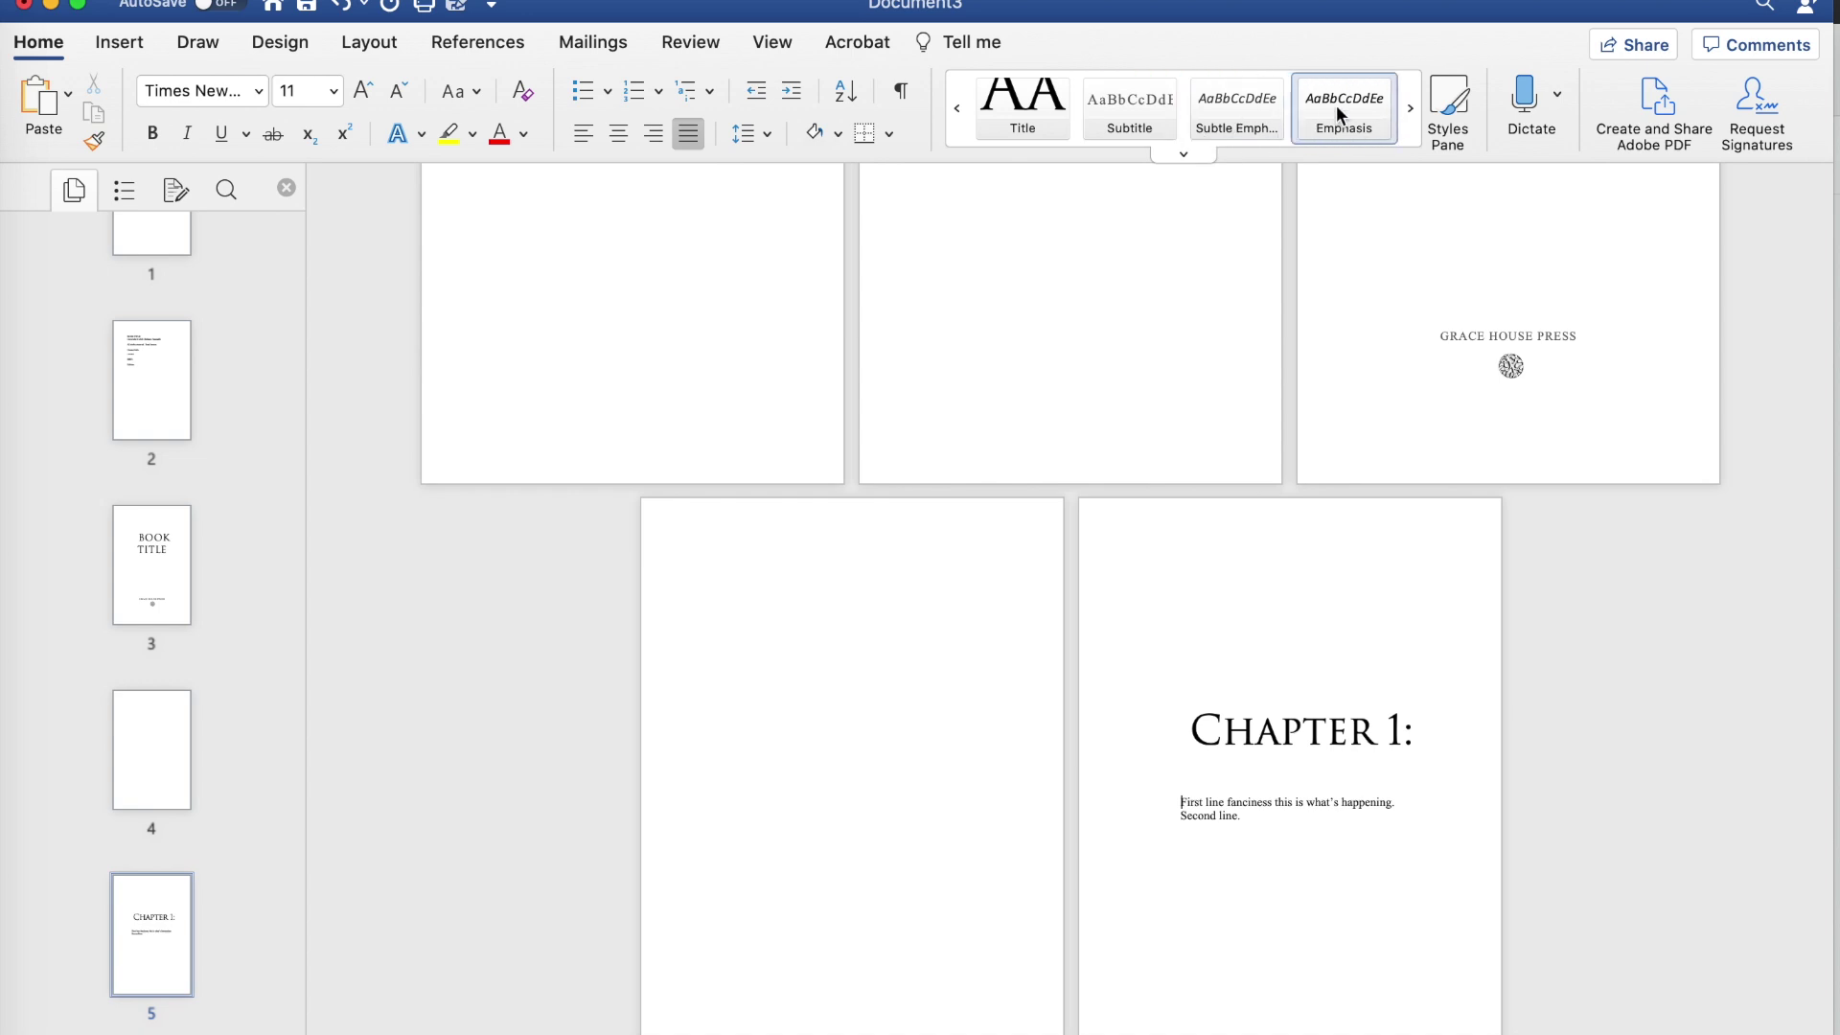
Update the Emphasis style to match the selected first line and rename it 'First line of a chapter'.
drag(1181, 802, 1388, 802)
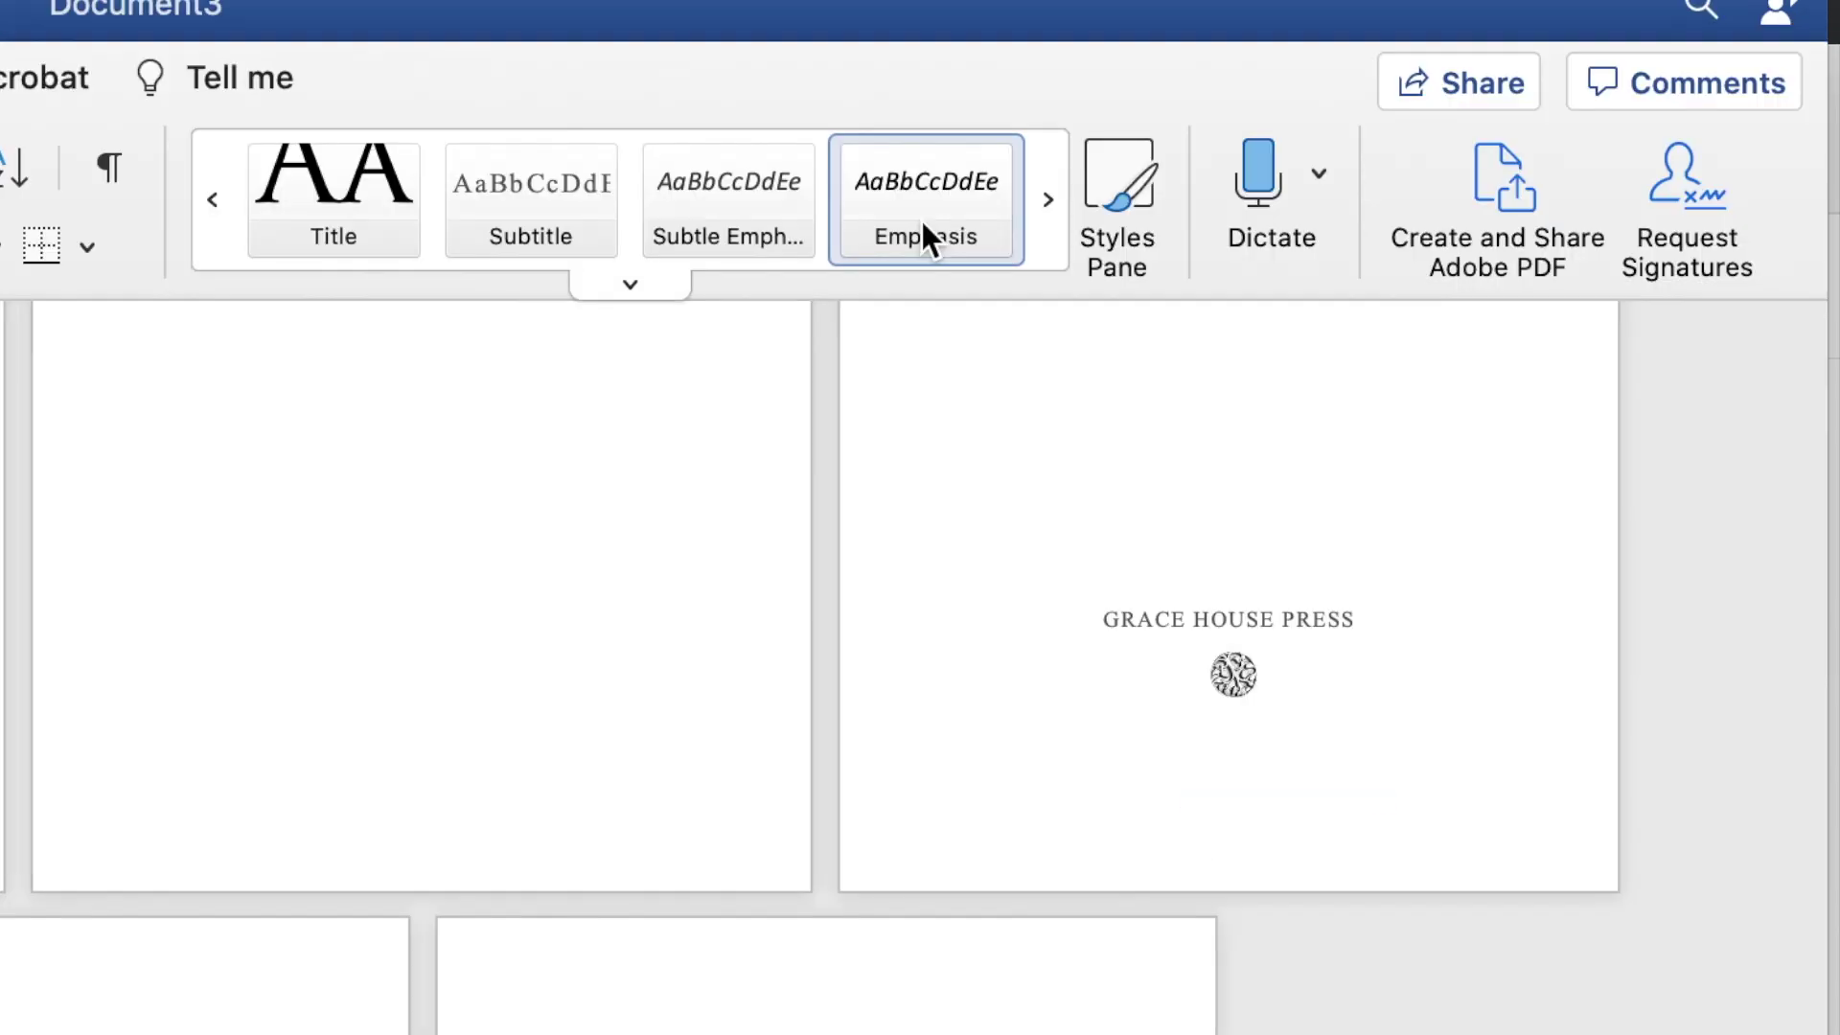
right_click(1345, 127)
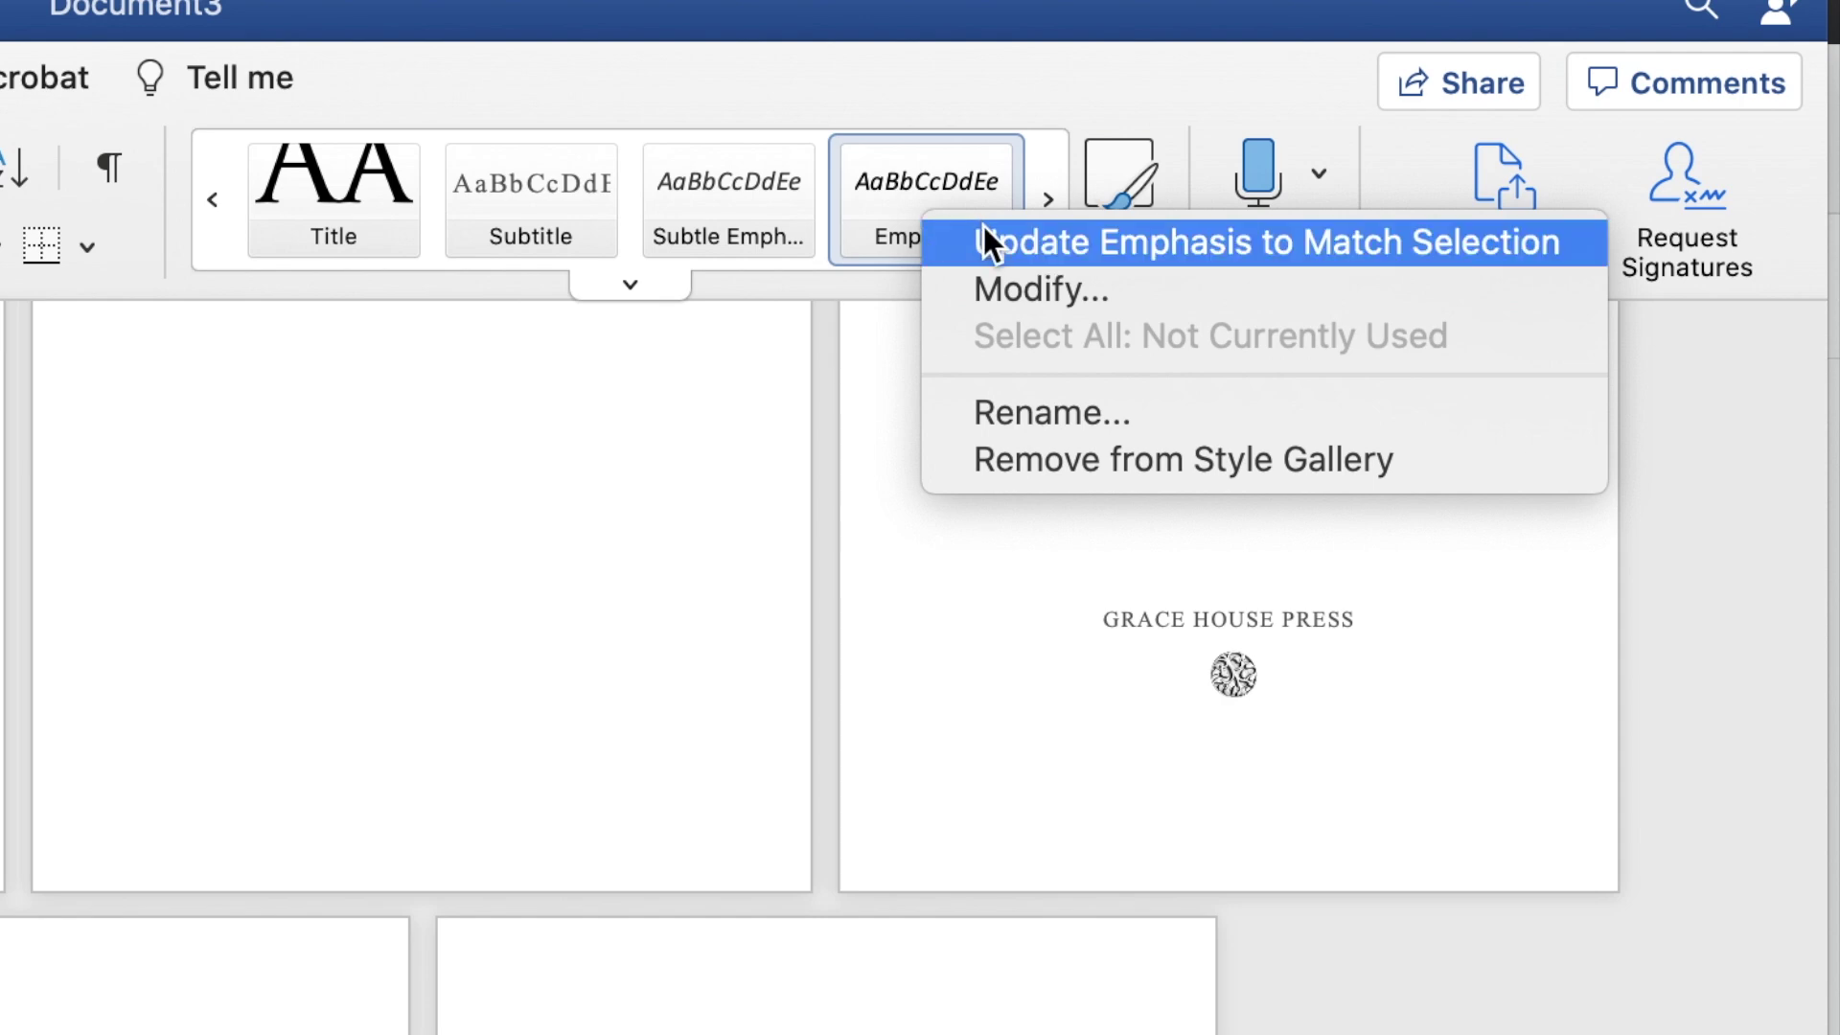
click(985, 230)
right_click(950, 194)
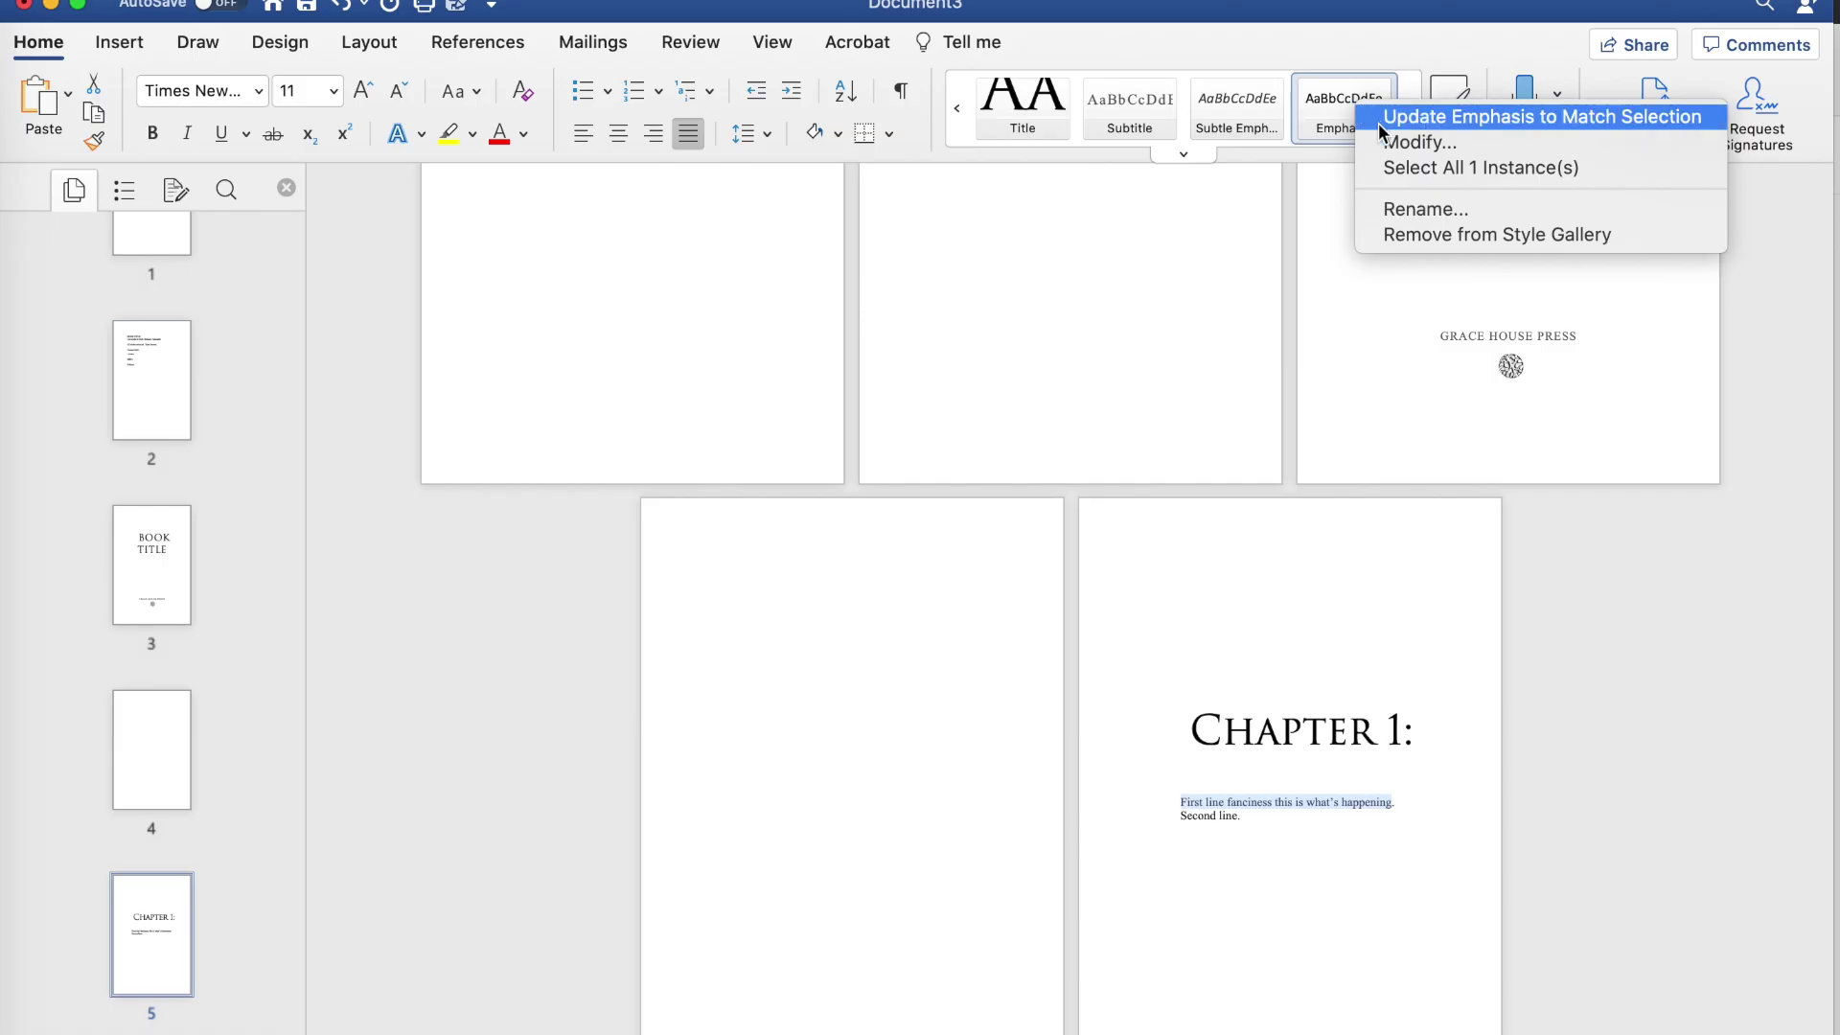
click(1380, 136)
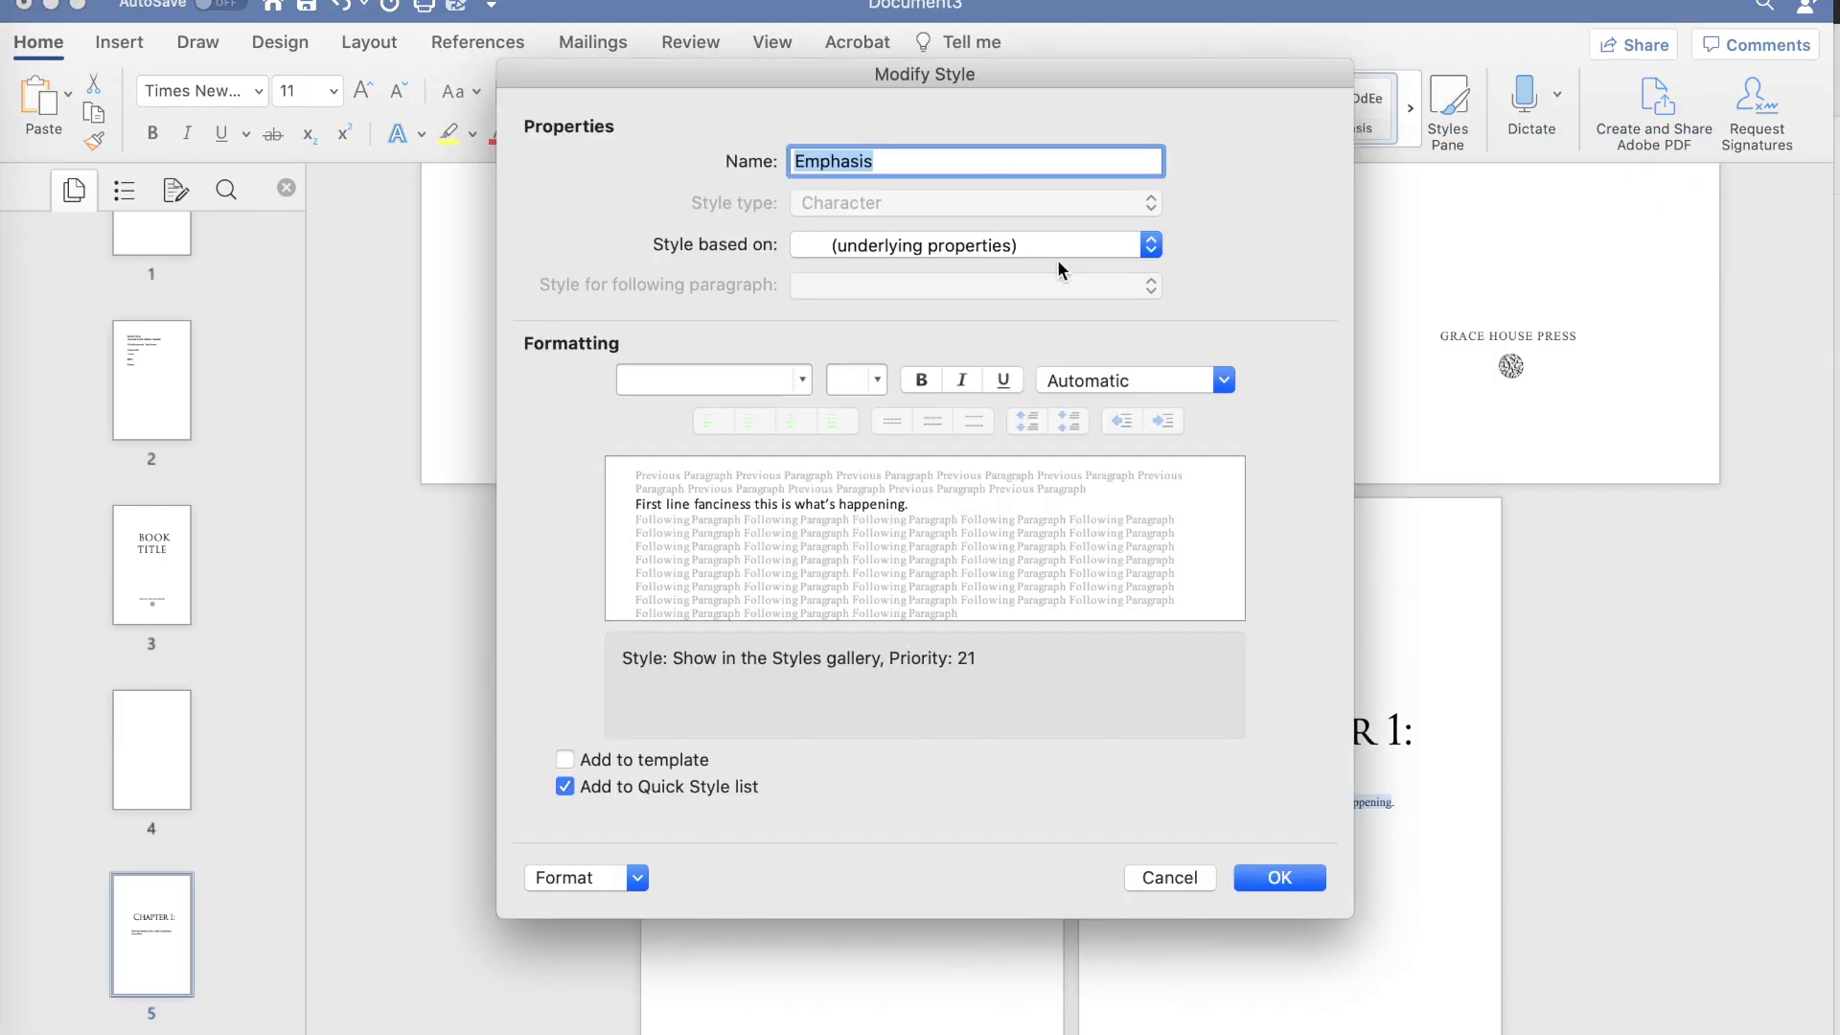
text(First line of a chapter)
key(Tab)
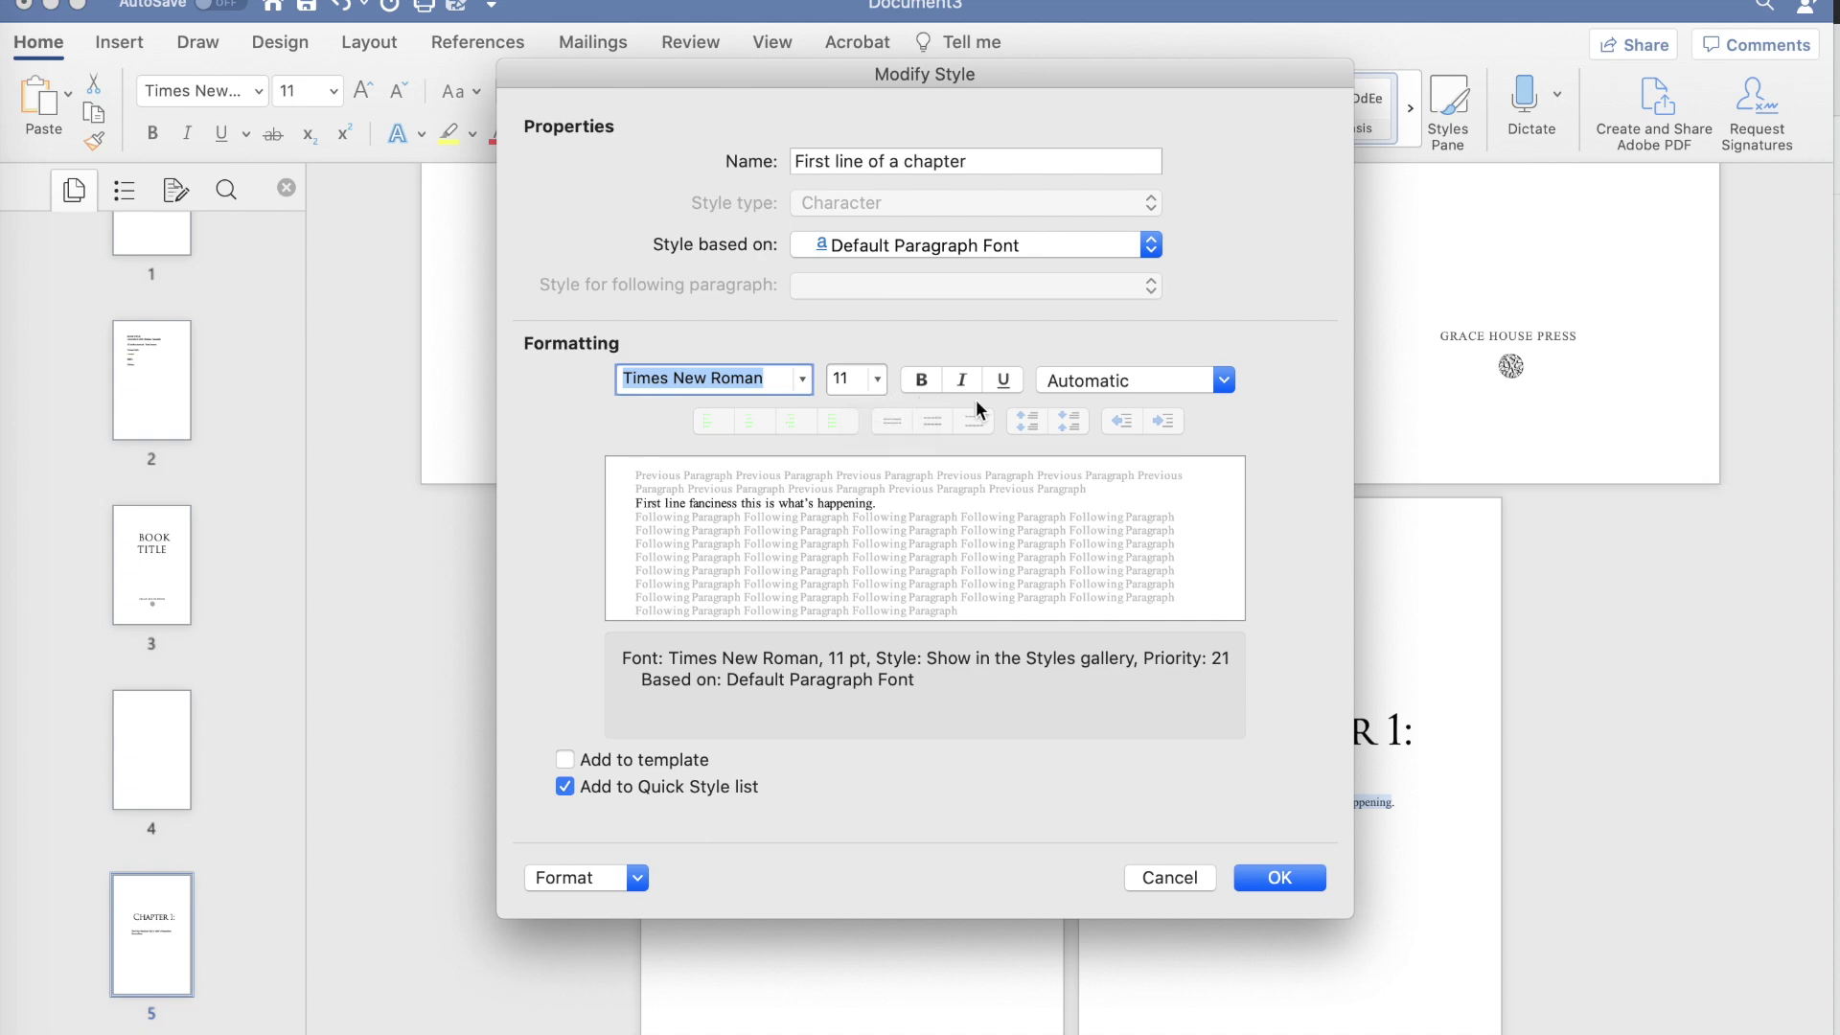
key(Return)
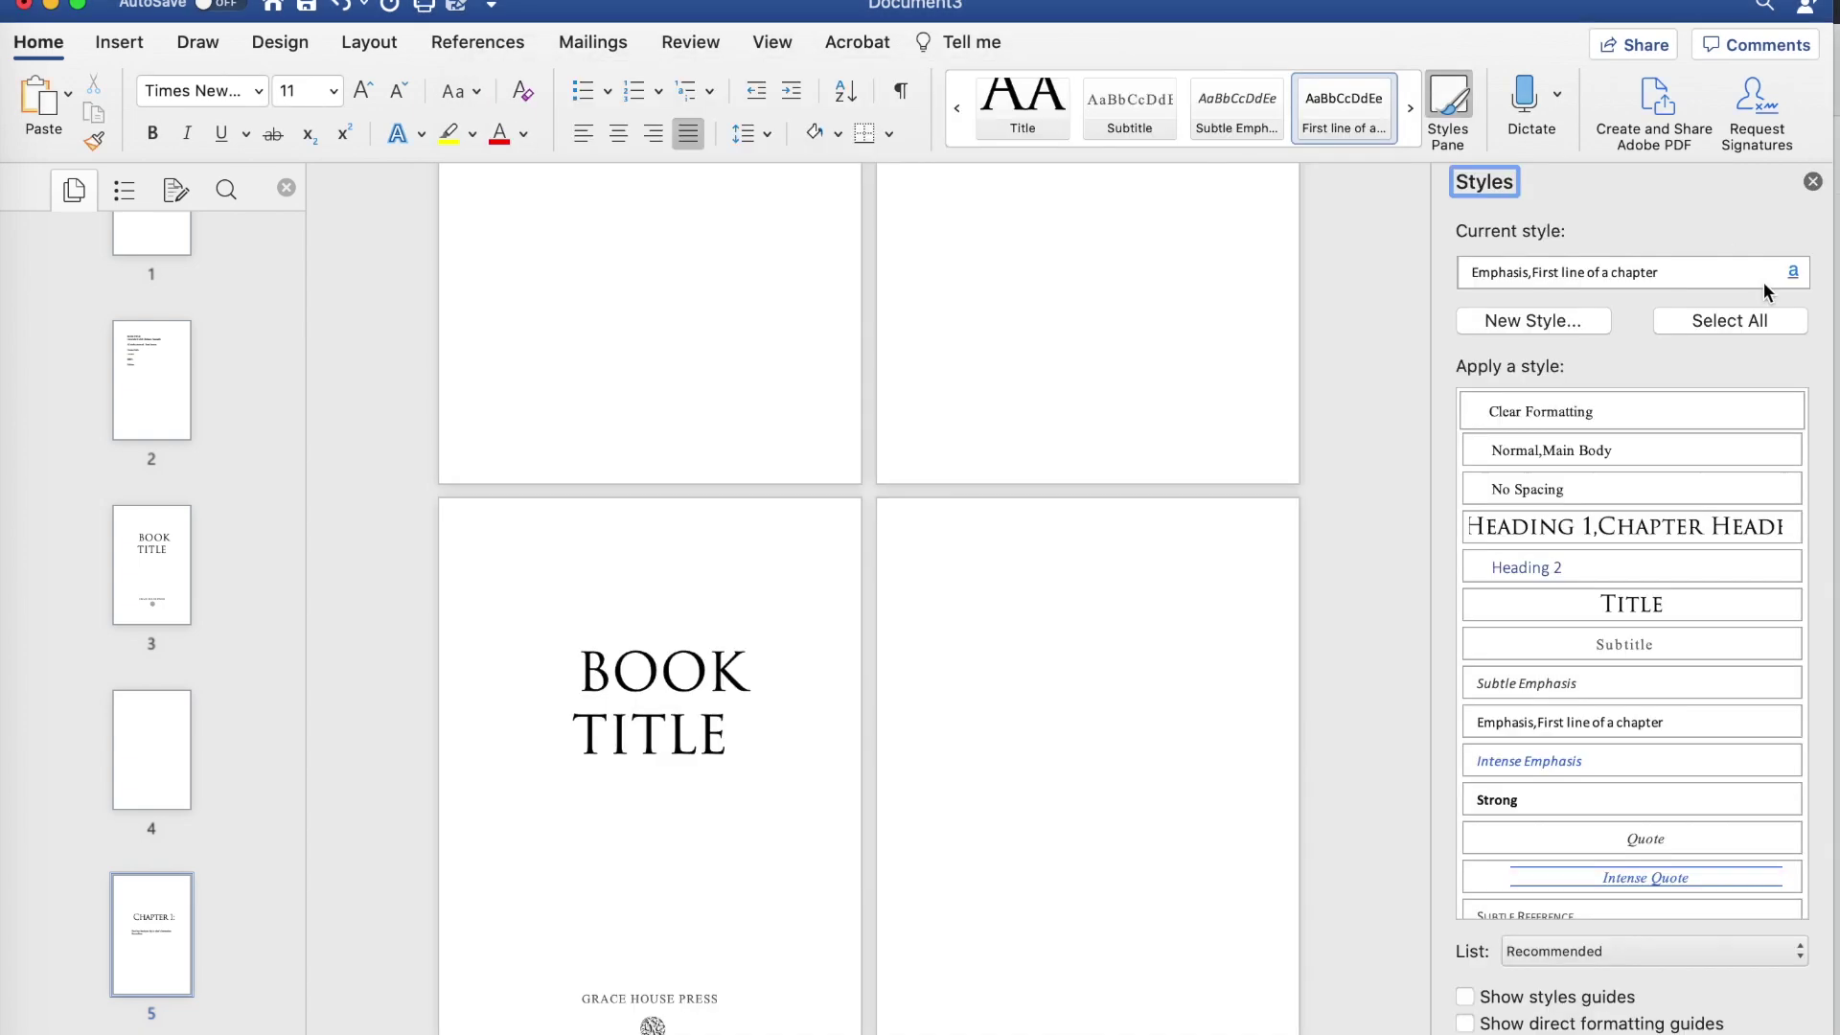
Create a new 'First line of chapter' style with the special first-line indent set to (none).
click(1568, 320)
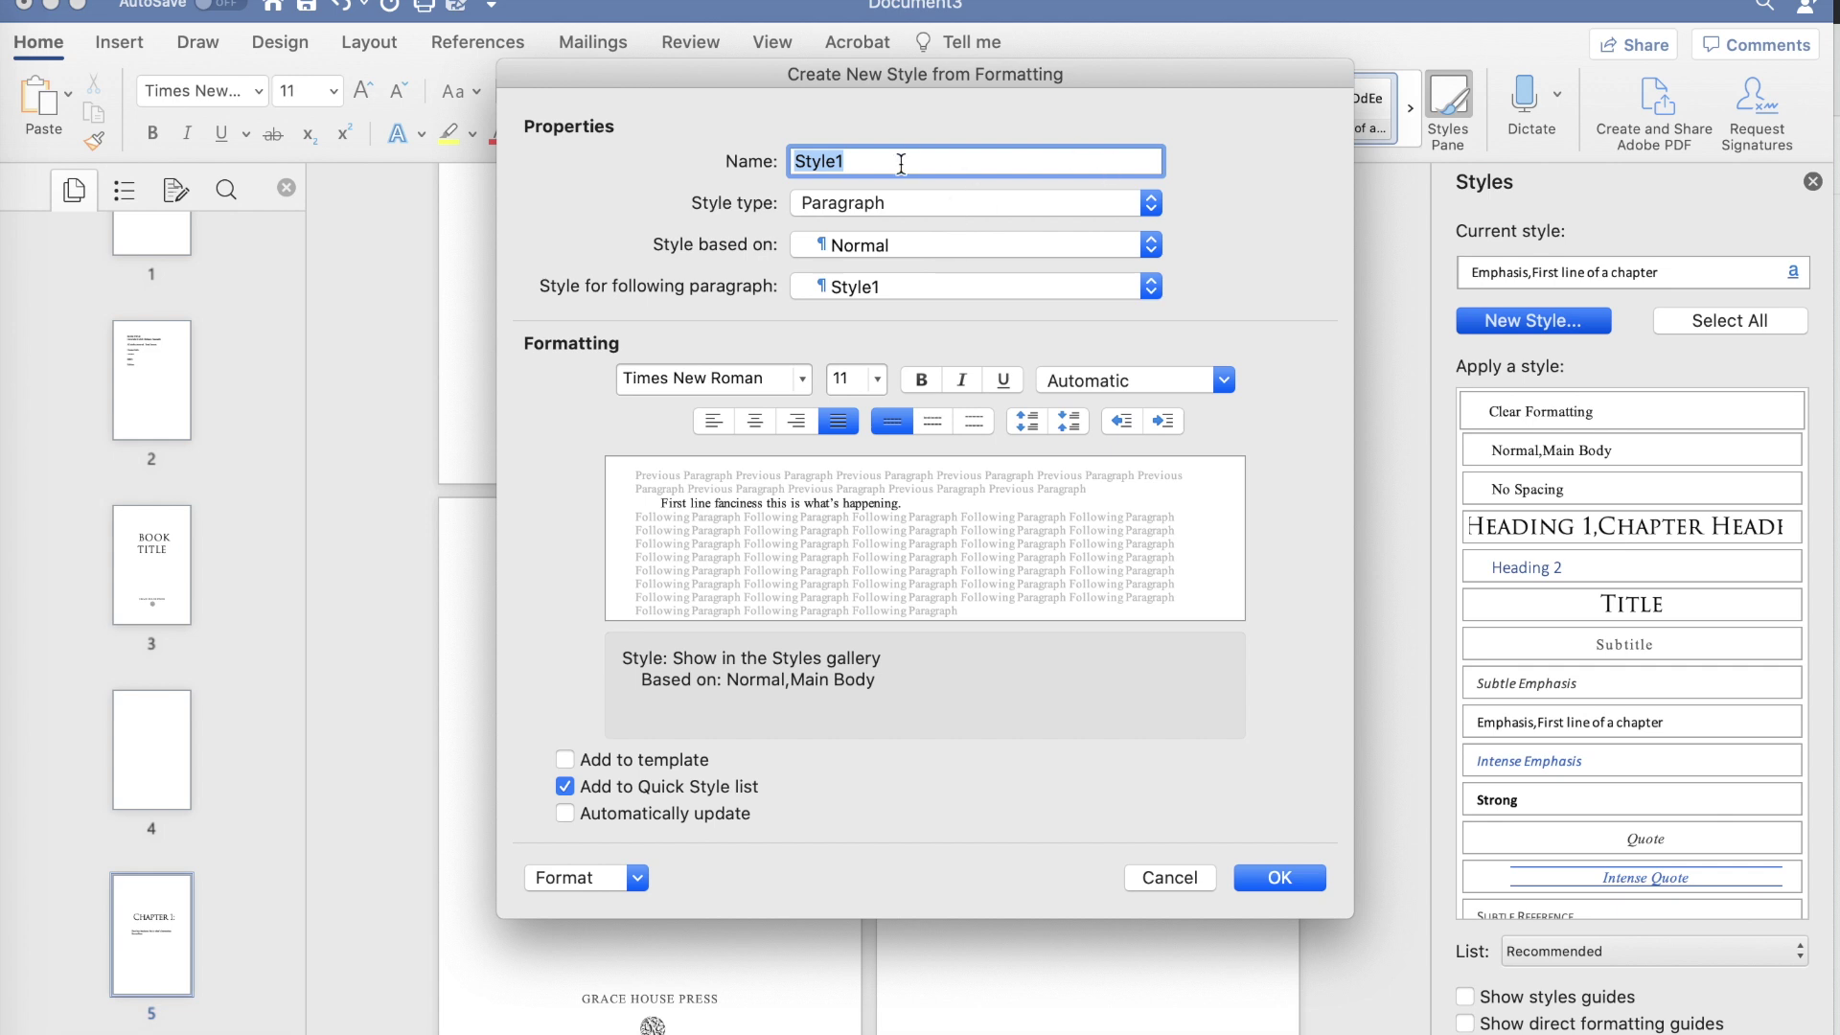
text(First line )
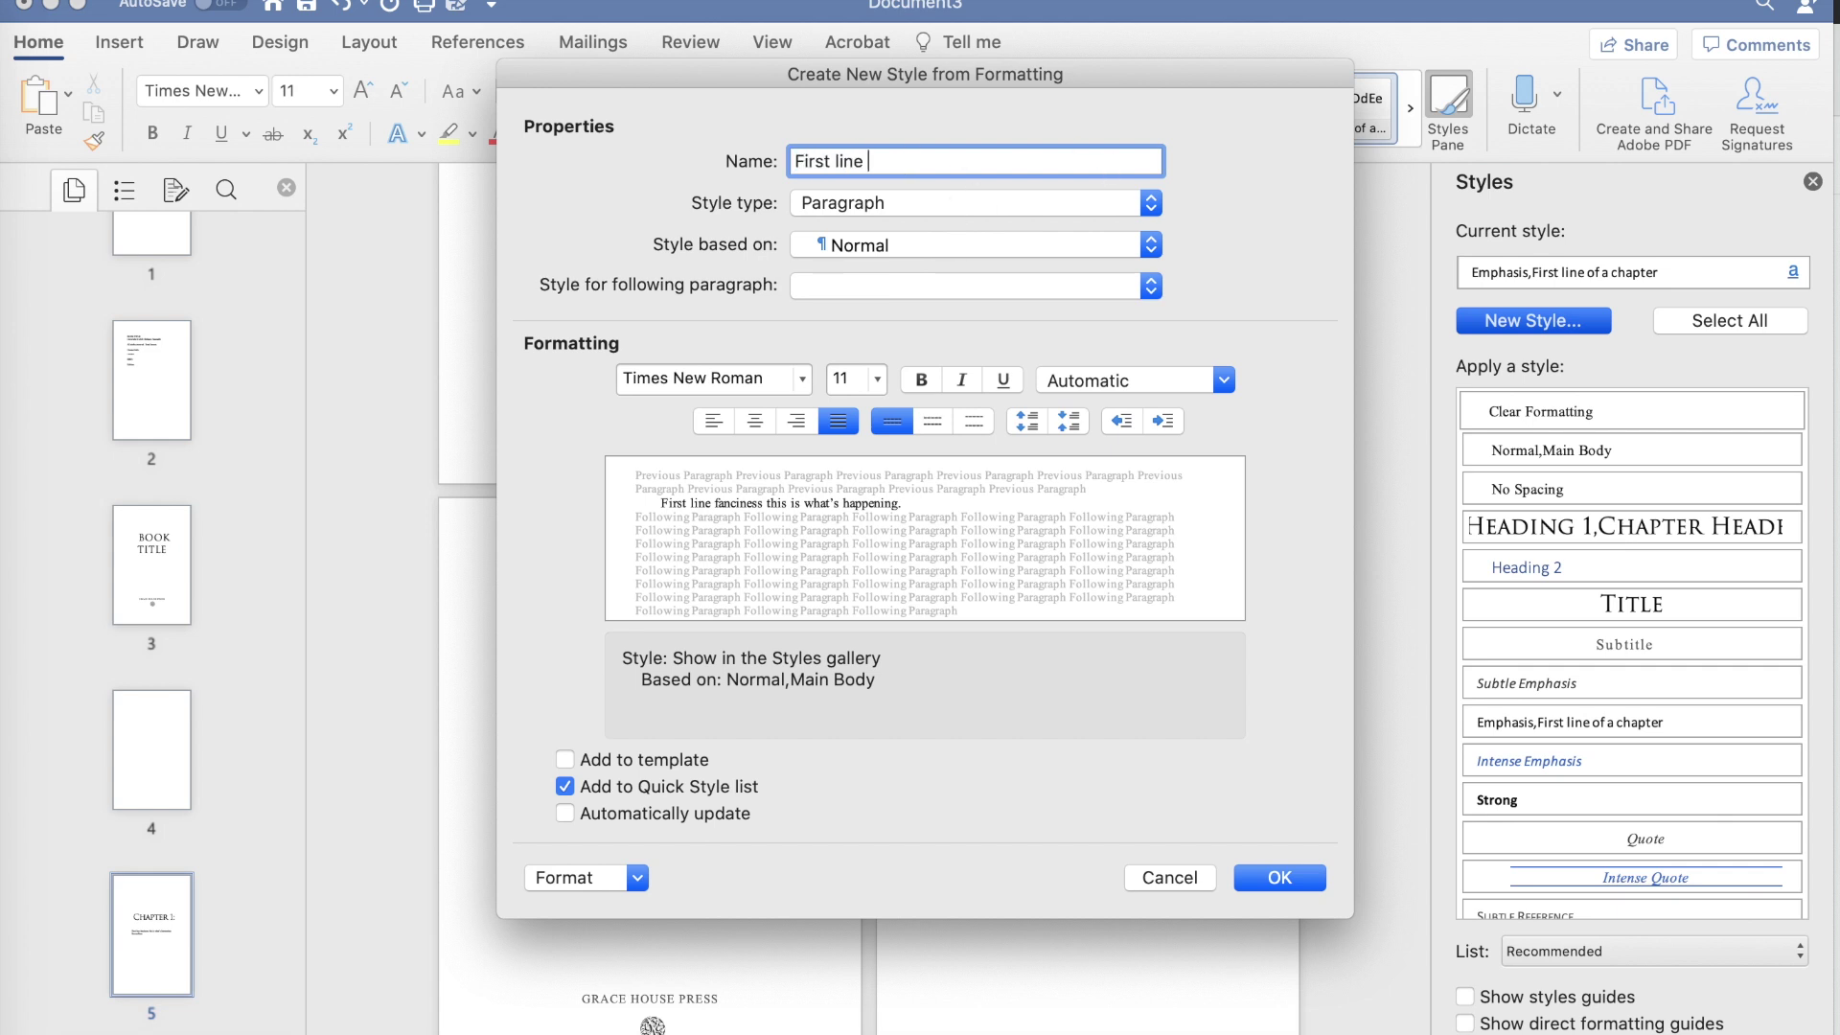
text(of chapter)
click(631, 878)
click(617, 936)
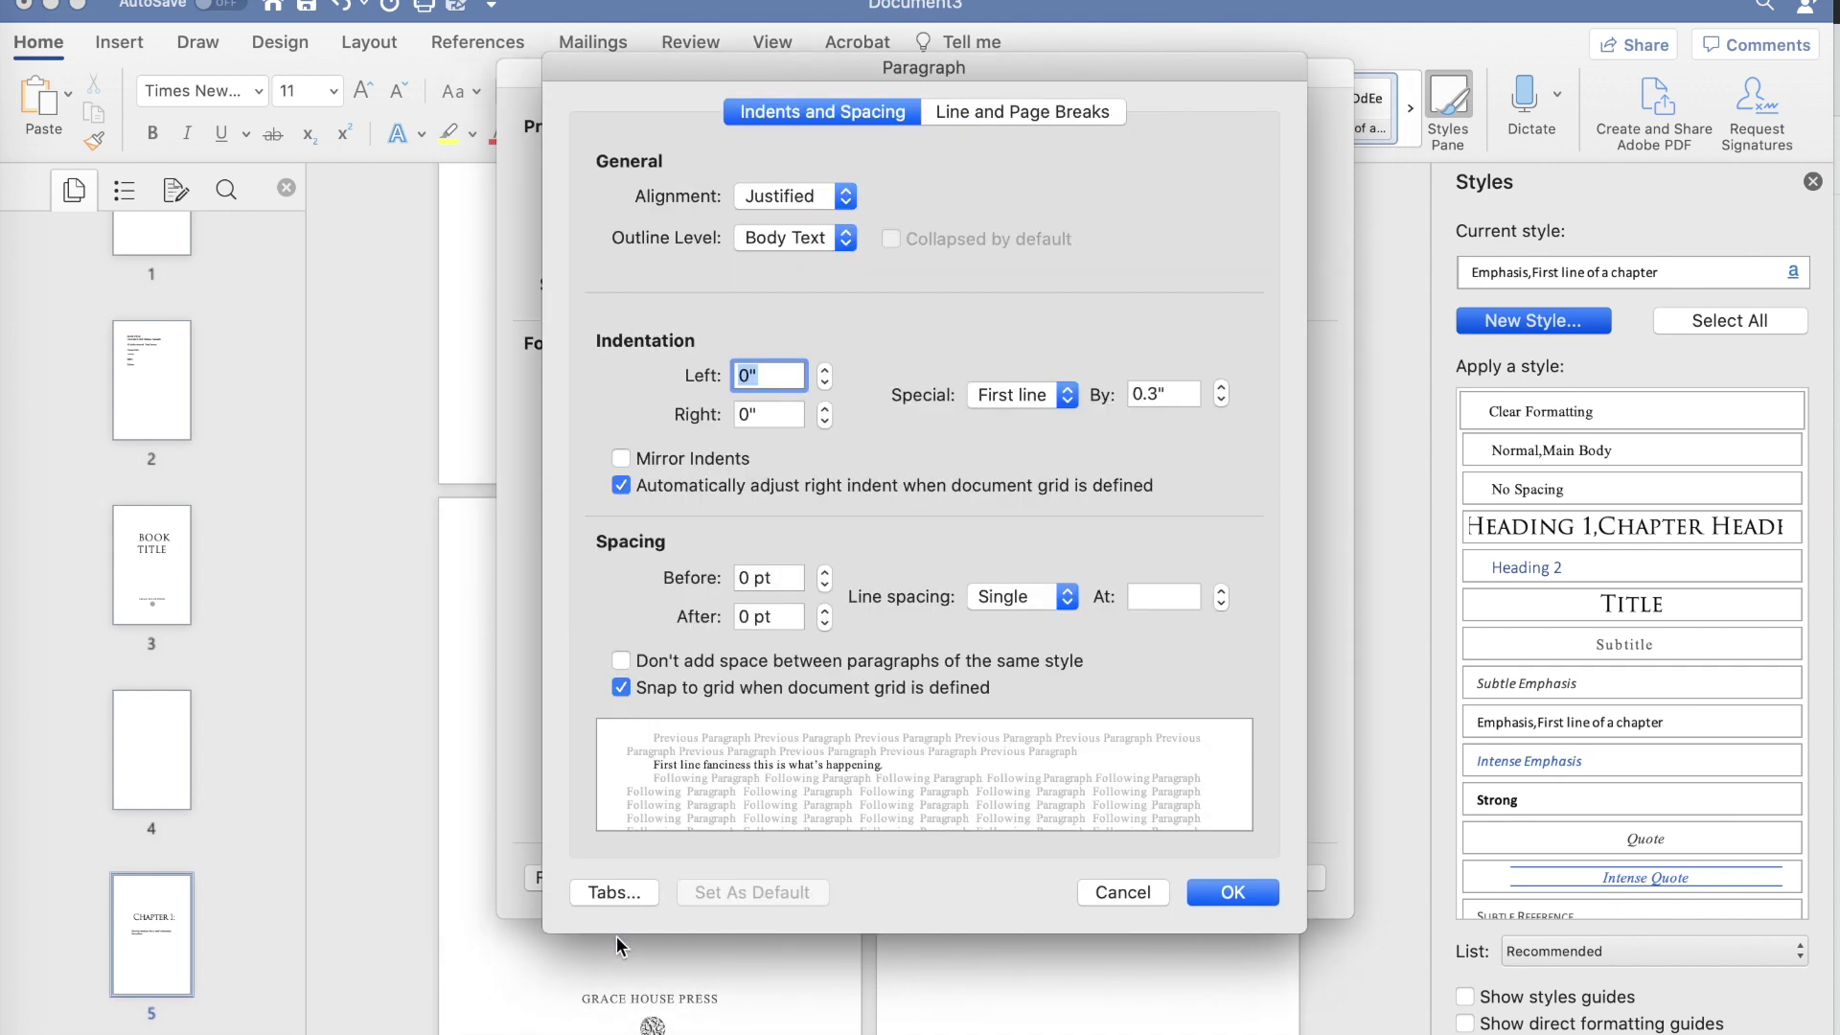
click(1222, 405)
click(1222, 405)
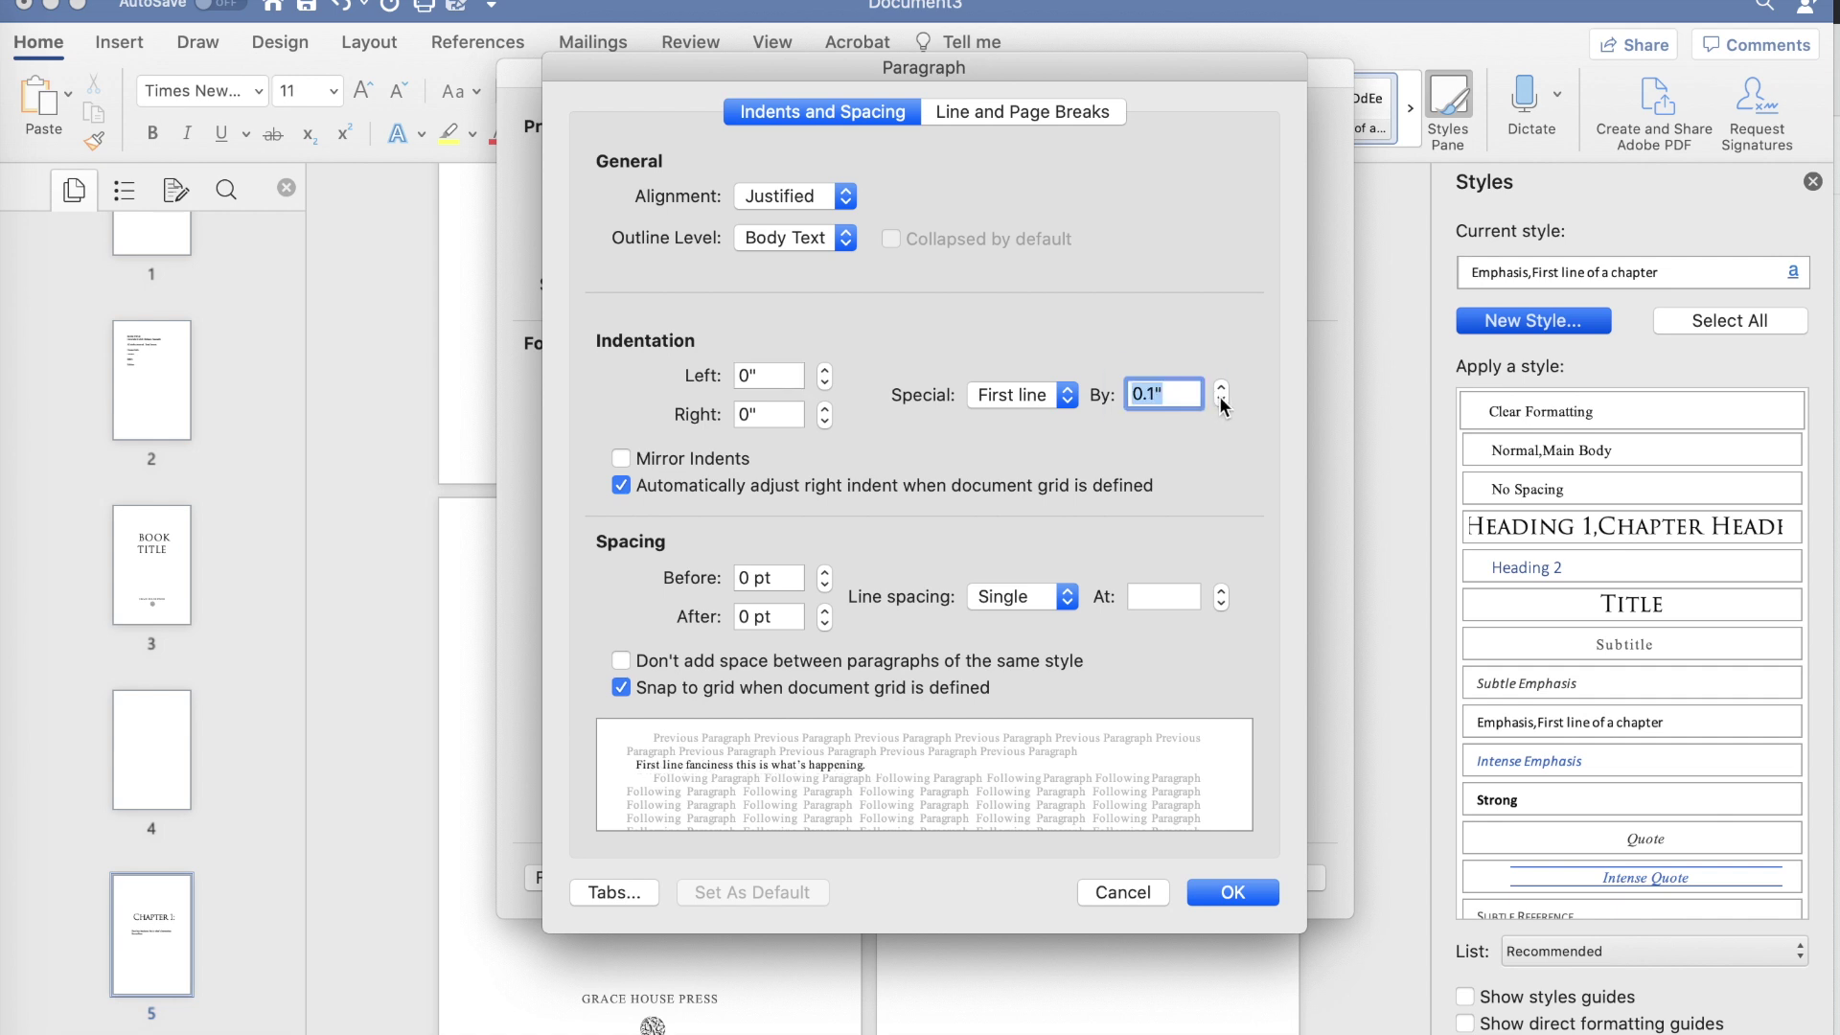
click(1222, 404)
click(1065, 410)
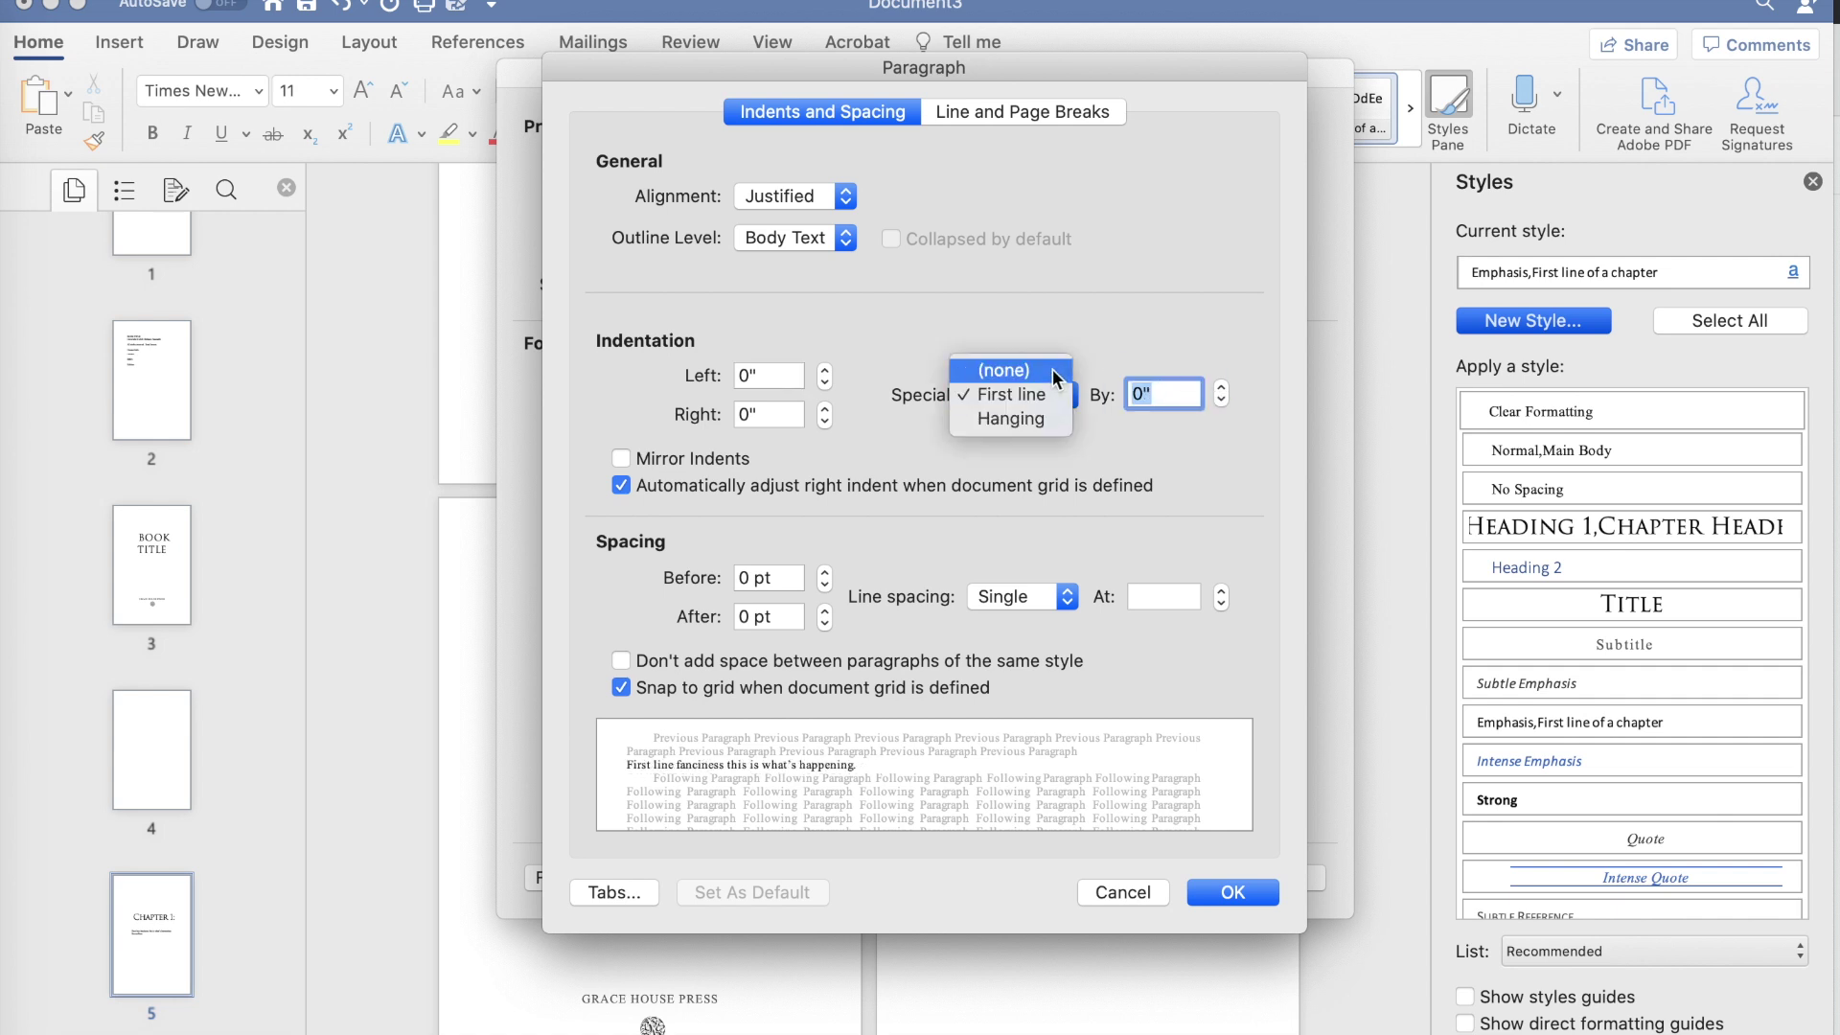
click(1053, 371)
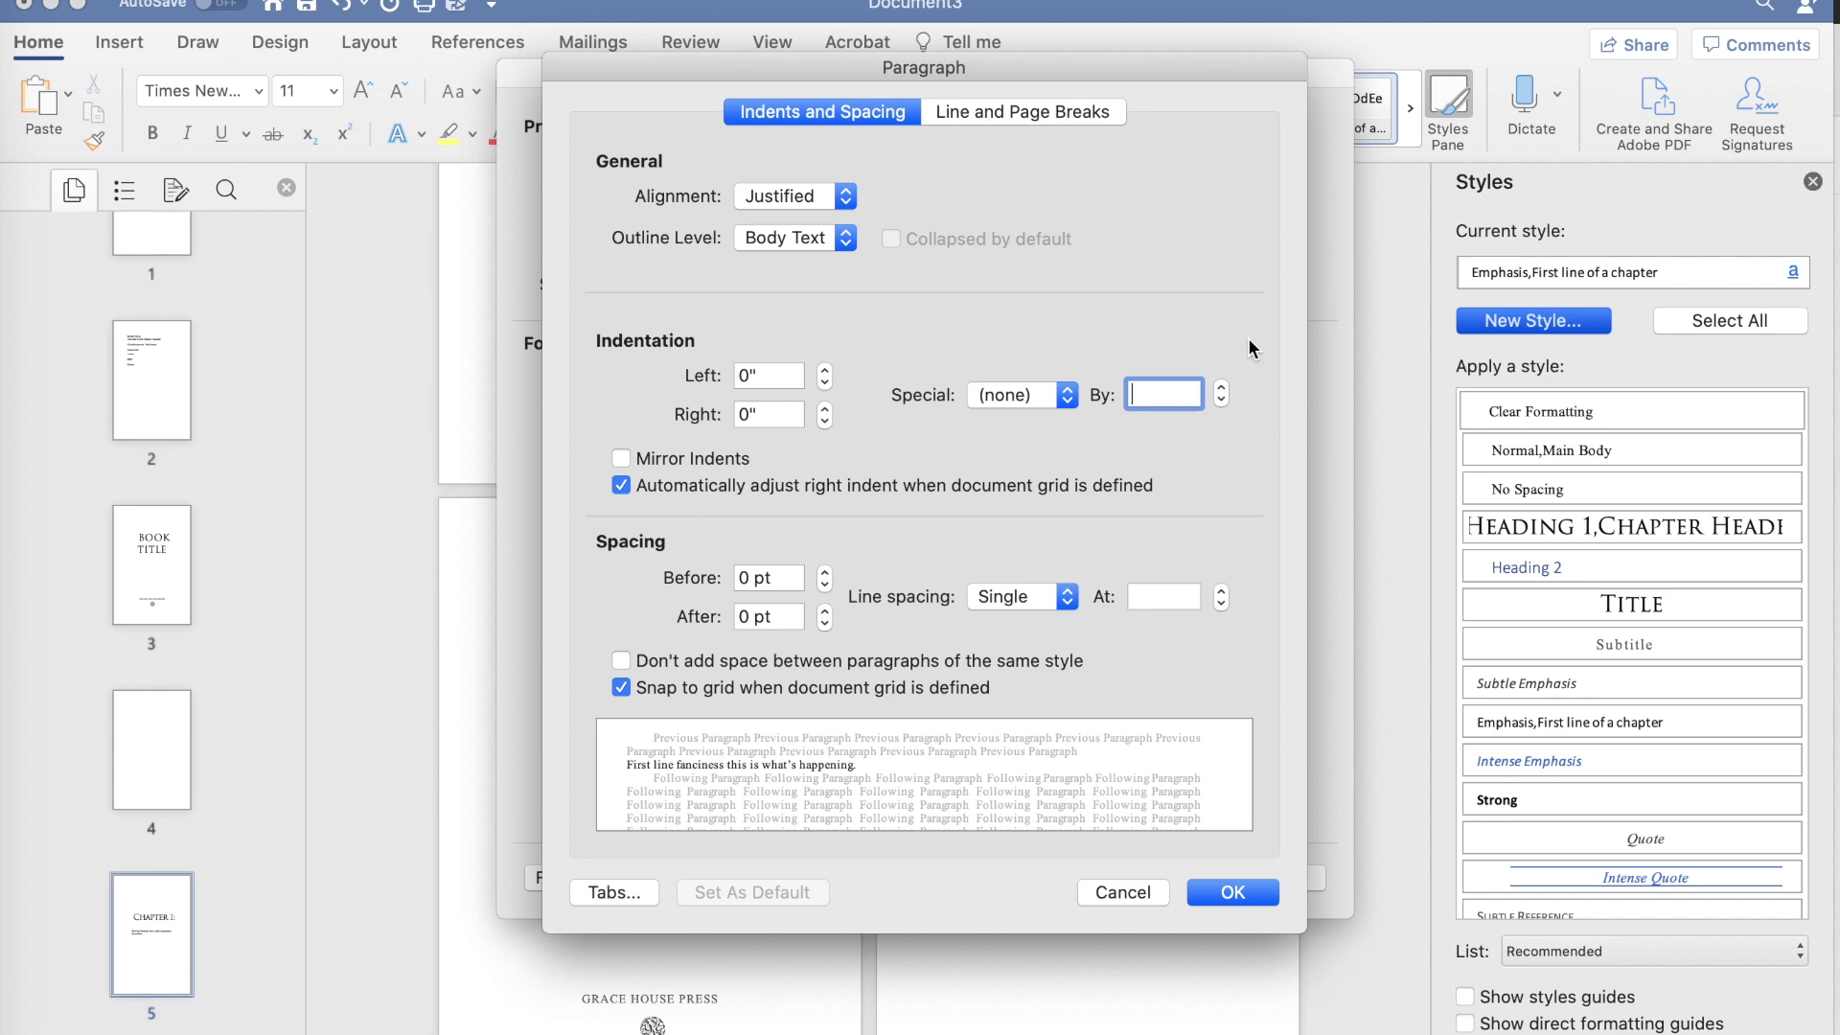
click(1233, 890)
click(1256, 874)
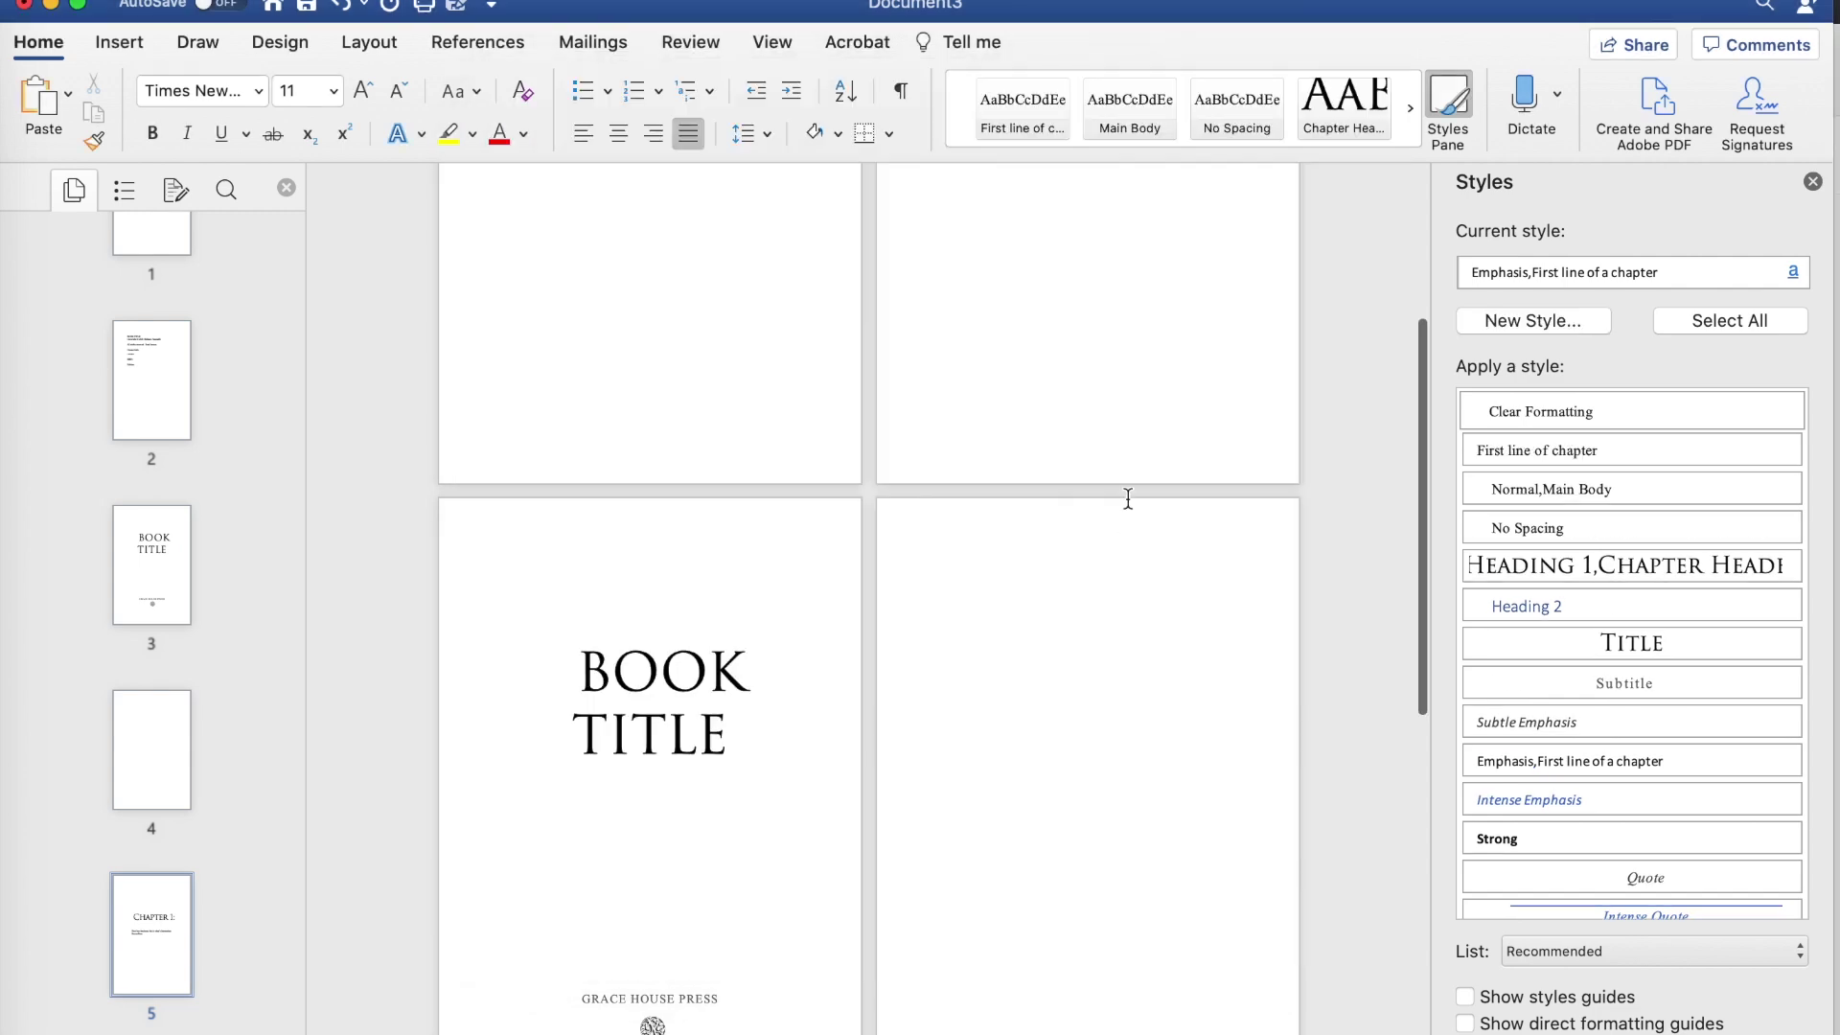
scroll(1125, 496, down, 10)
Apply the First line of chapter style to Chapter 1's opening line.
click(751, 712)
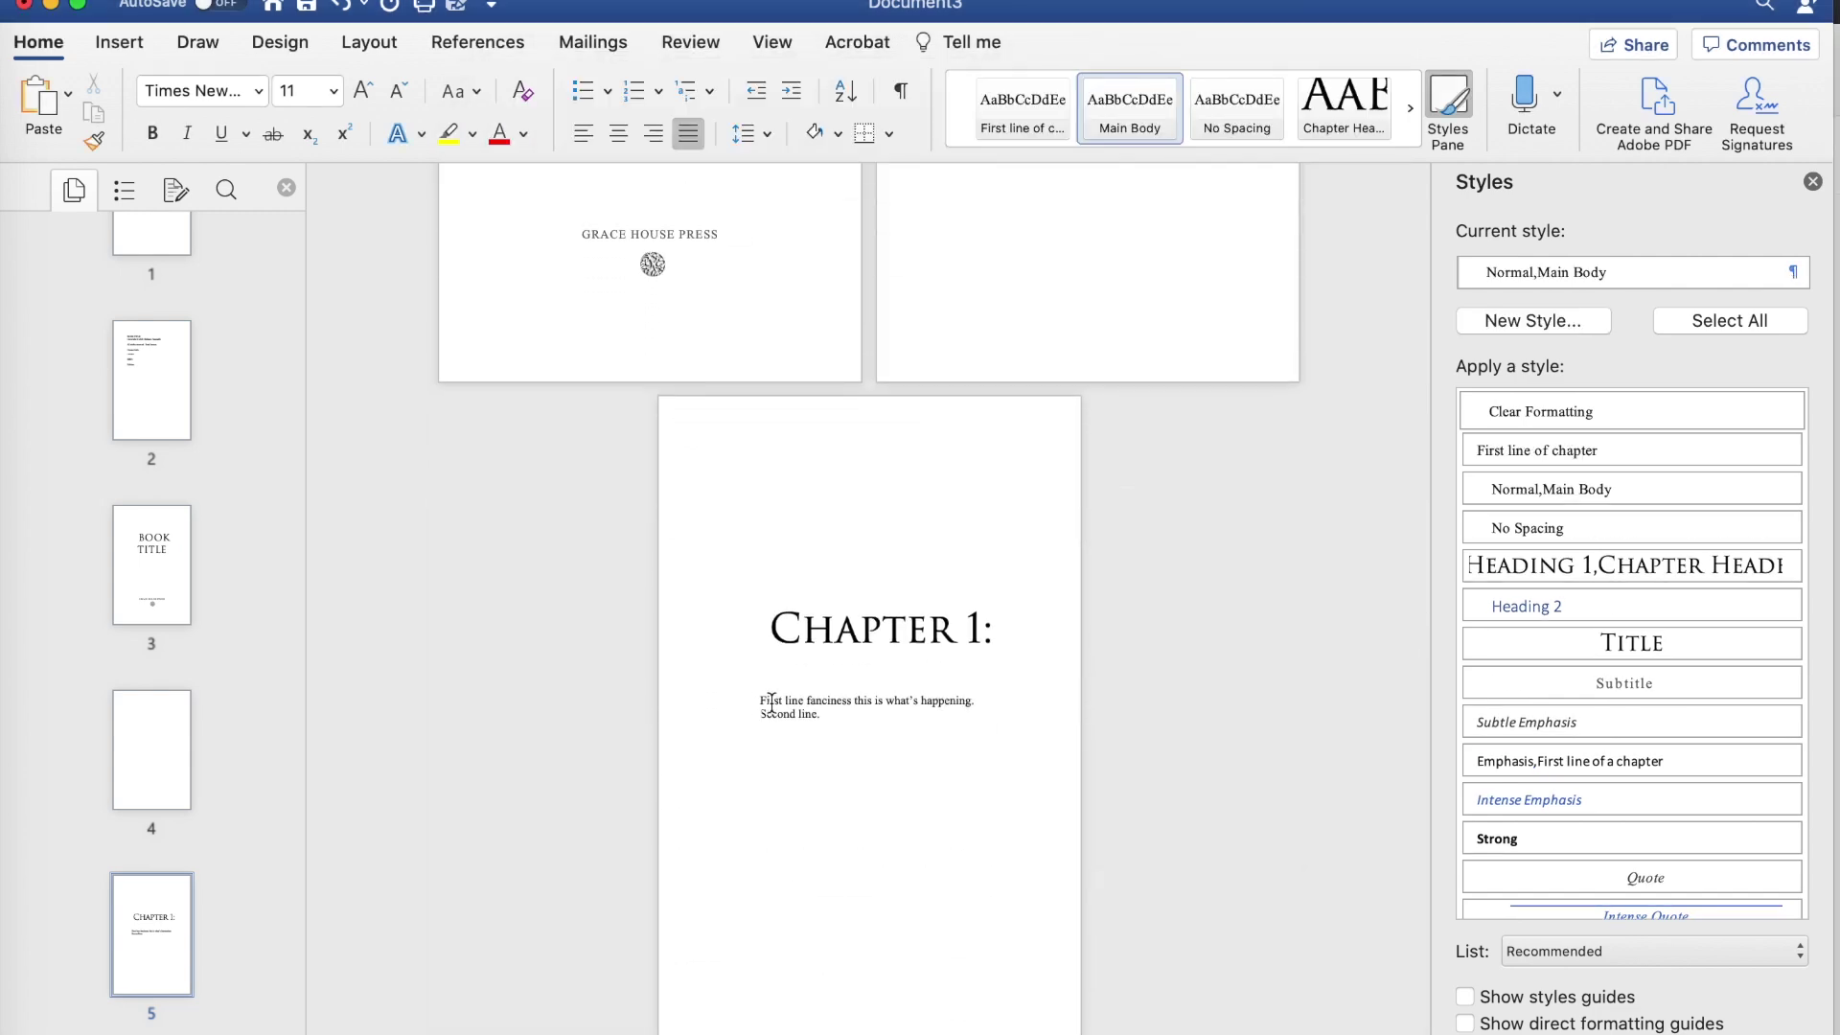
drag(757, 700, 997, 694)
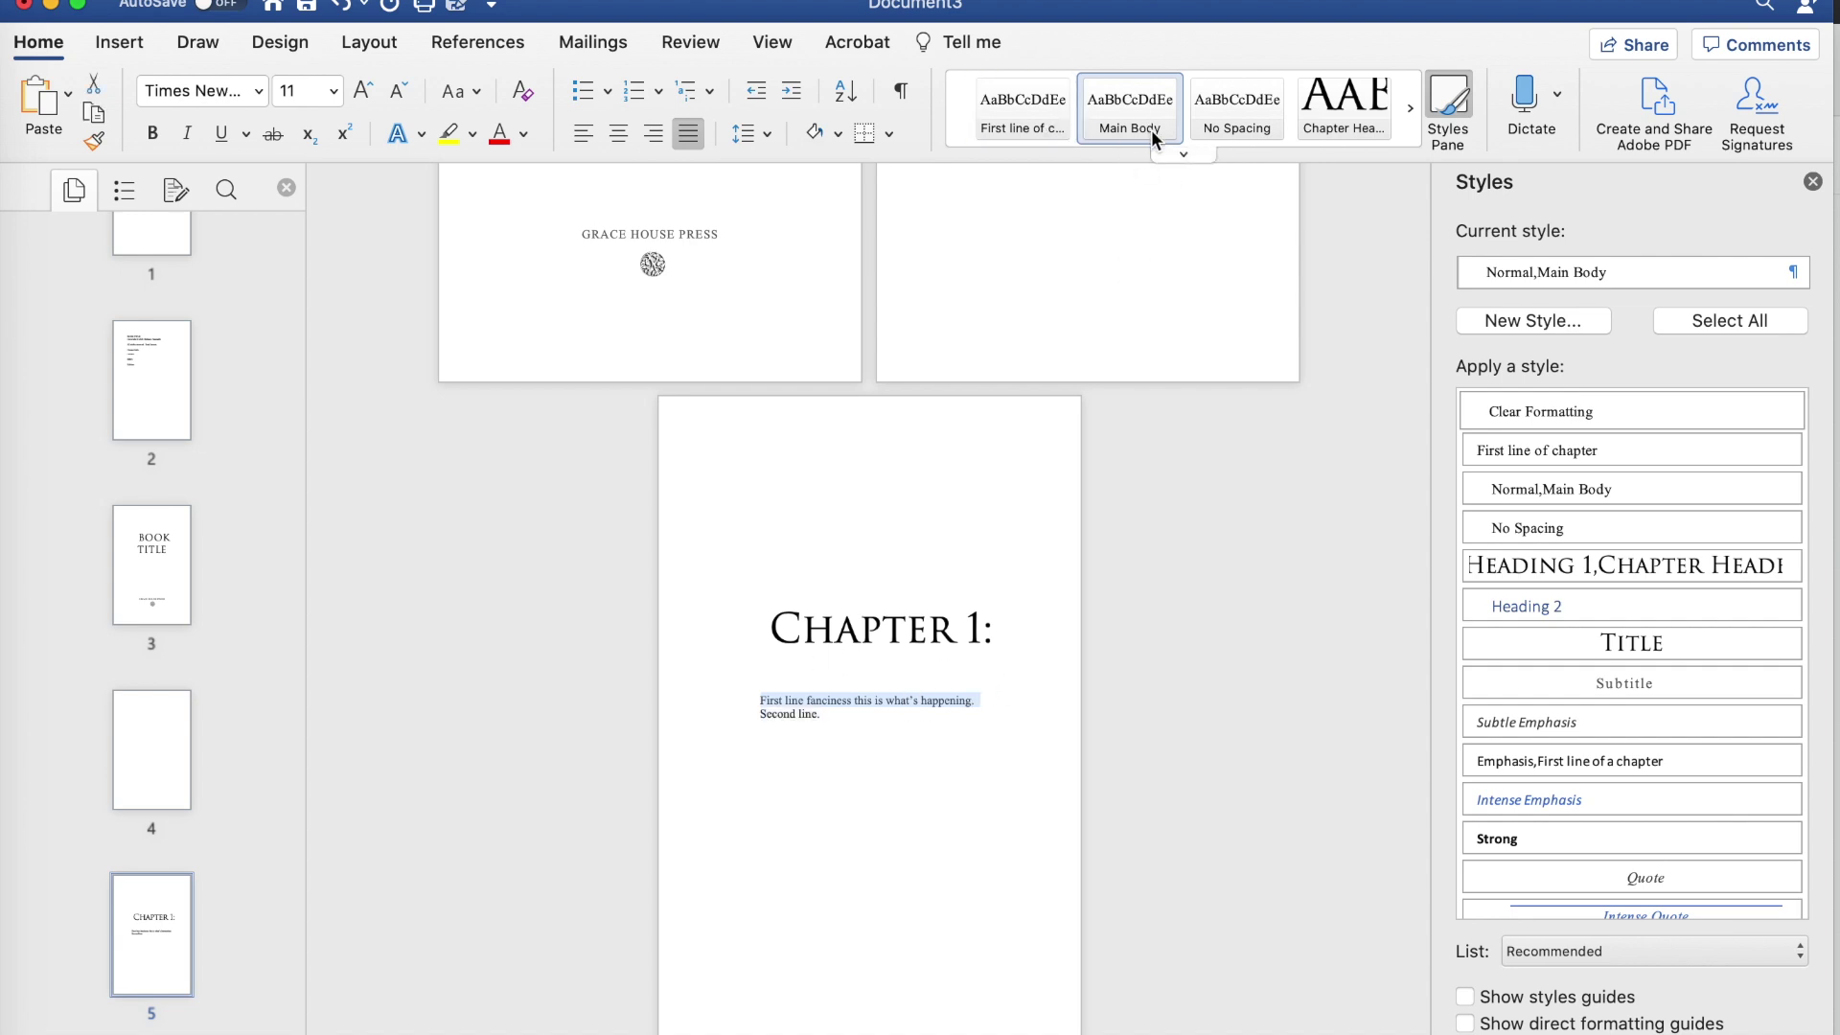
click(1031, 105)
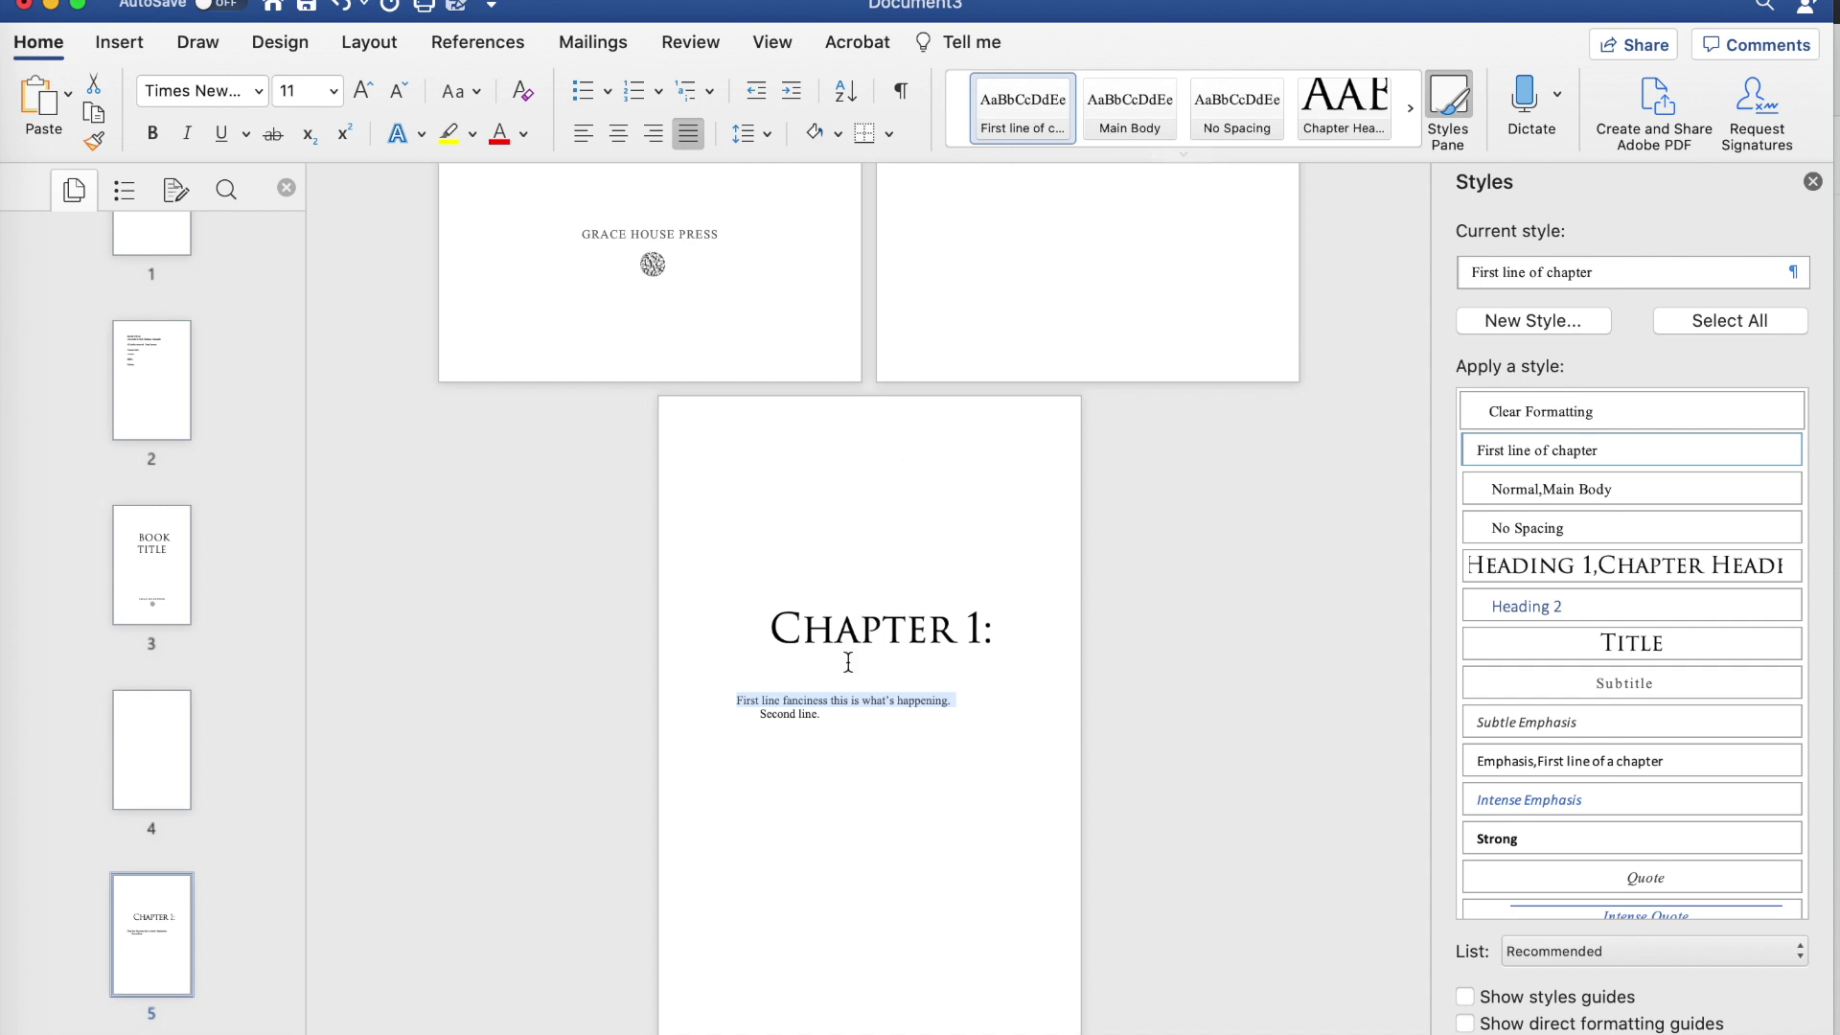
Add 'Third line' and 'fourth line' as new body lines below Second line.
click(864, 711)
key(Return)
text(Third )
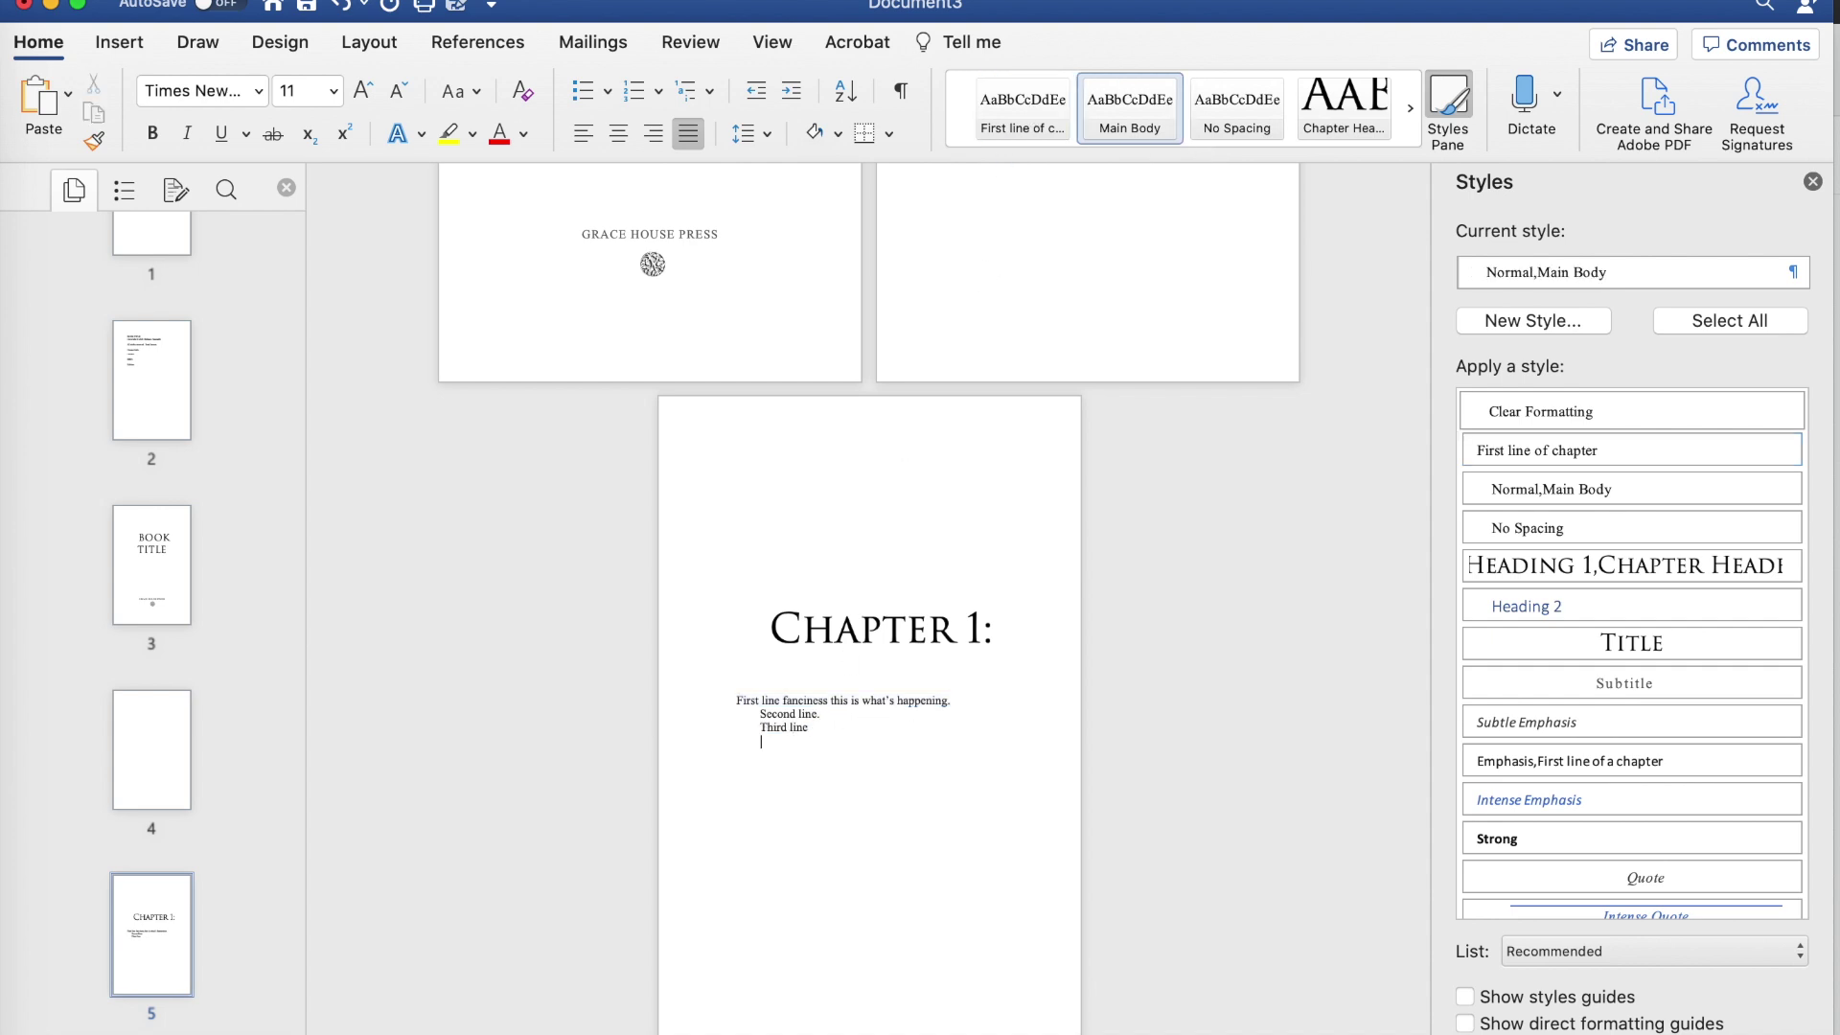
text(line)
key(Return)
text(fourth line)
Insert a page break and type 'CHAPTER 2:' in the chapter heading style on the new page.
click(372, 44)
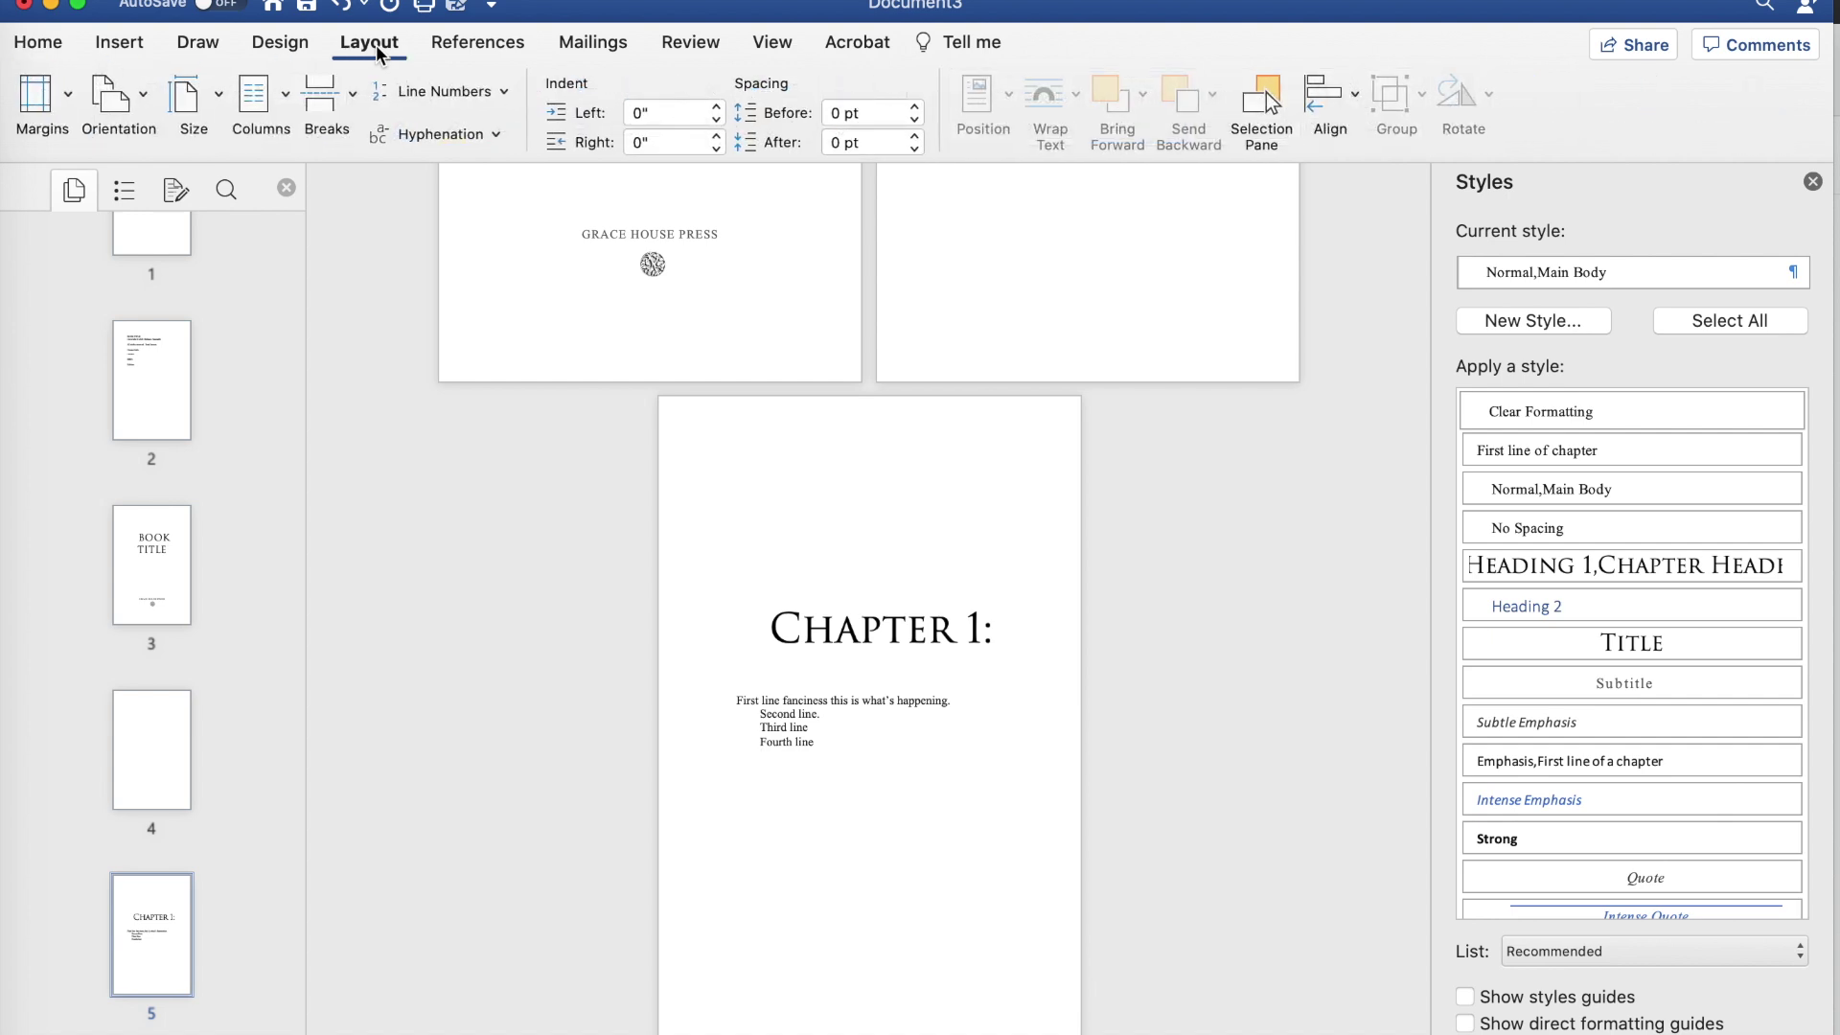
click(335, 113)
click(366, 286)
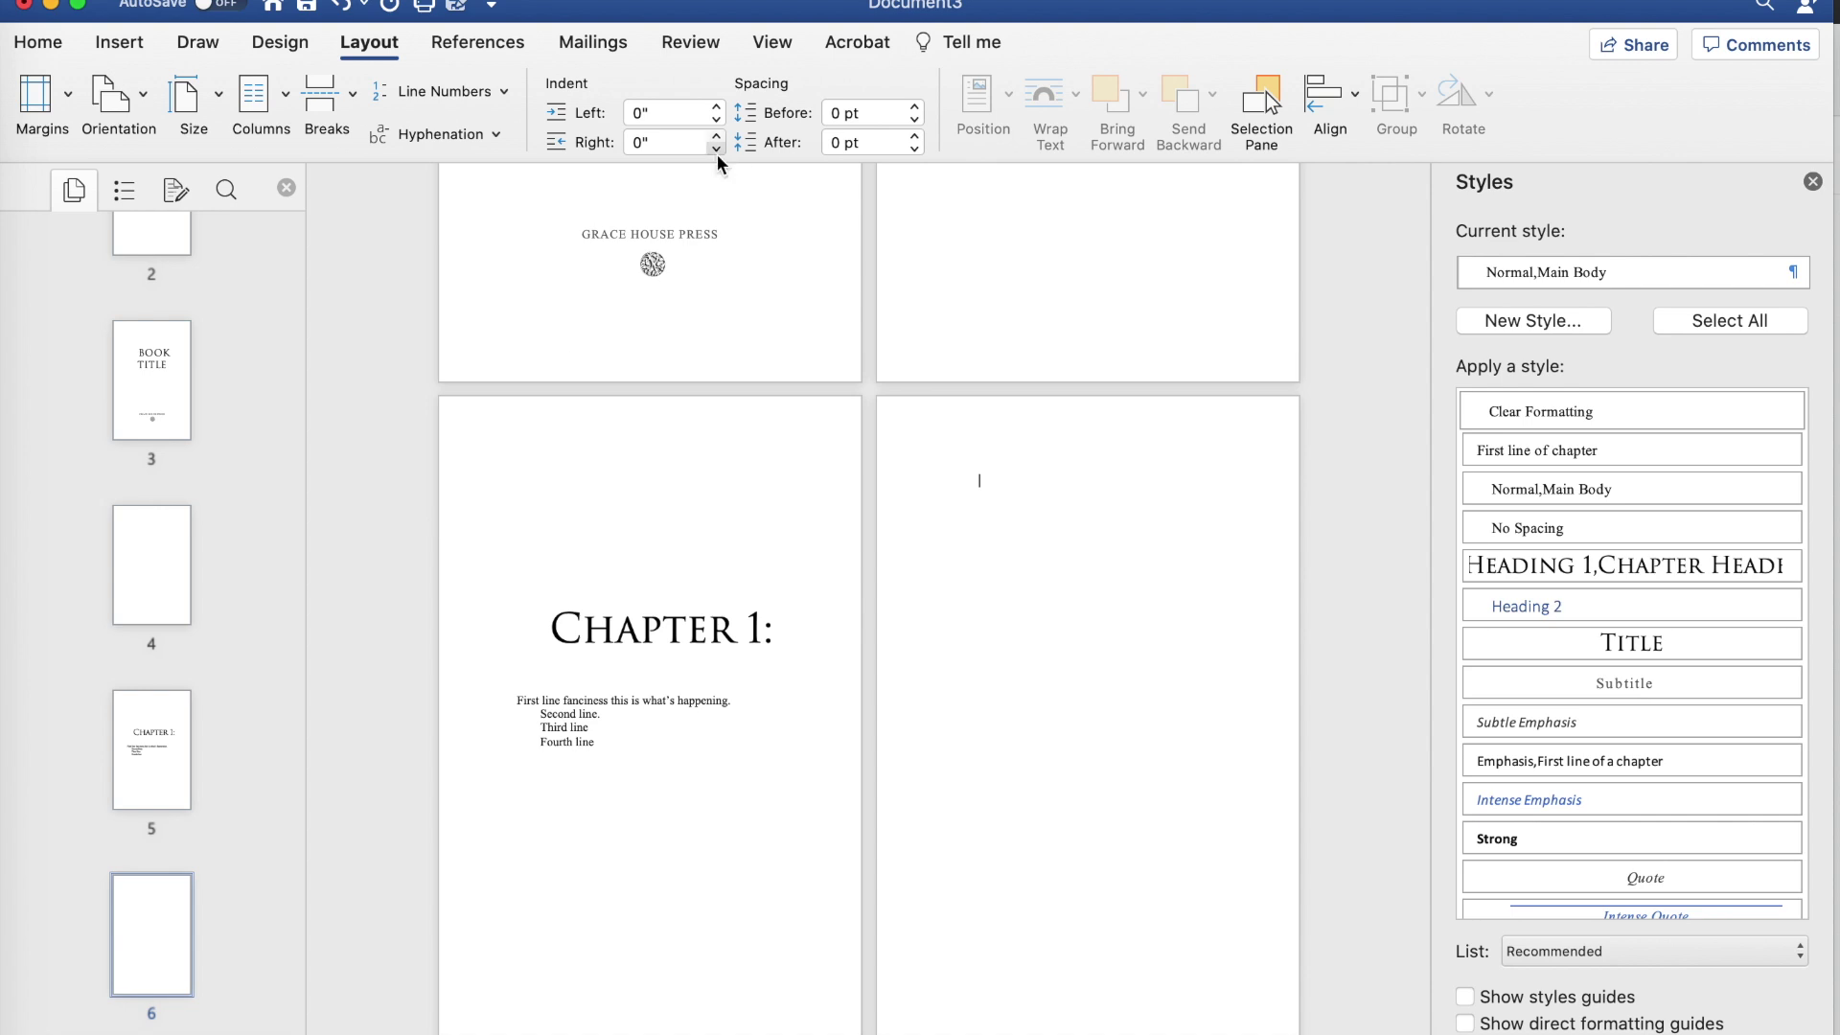
click(68, 44)
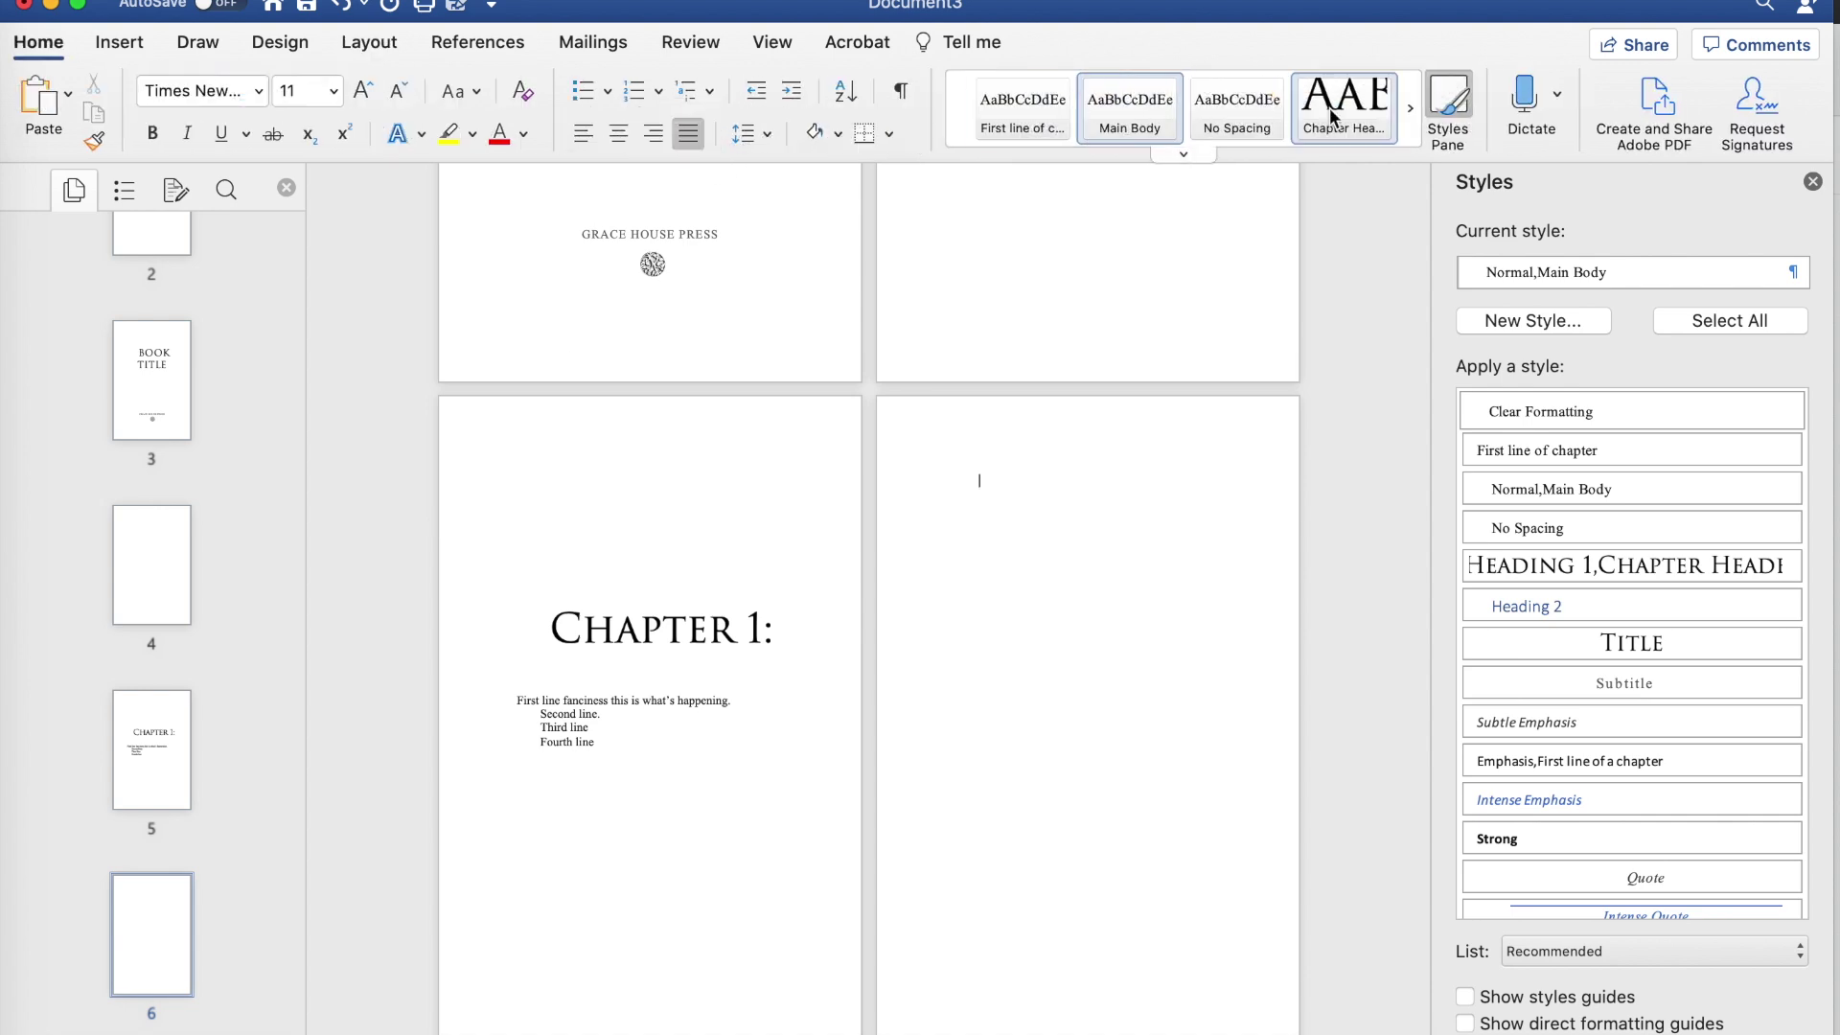
click(1361, 115)
text(CHAPTER 2:)
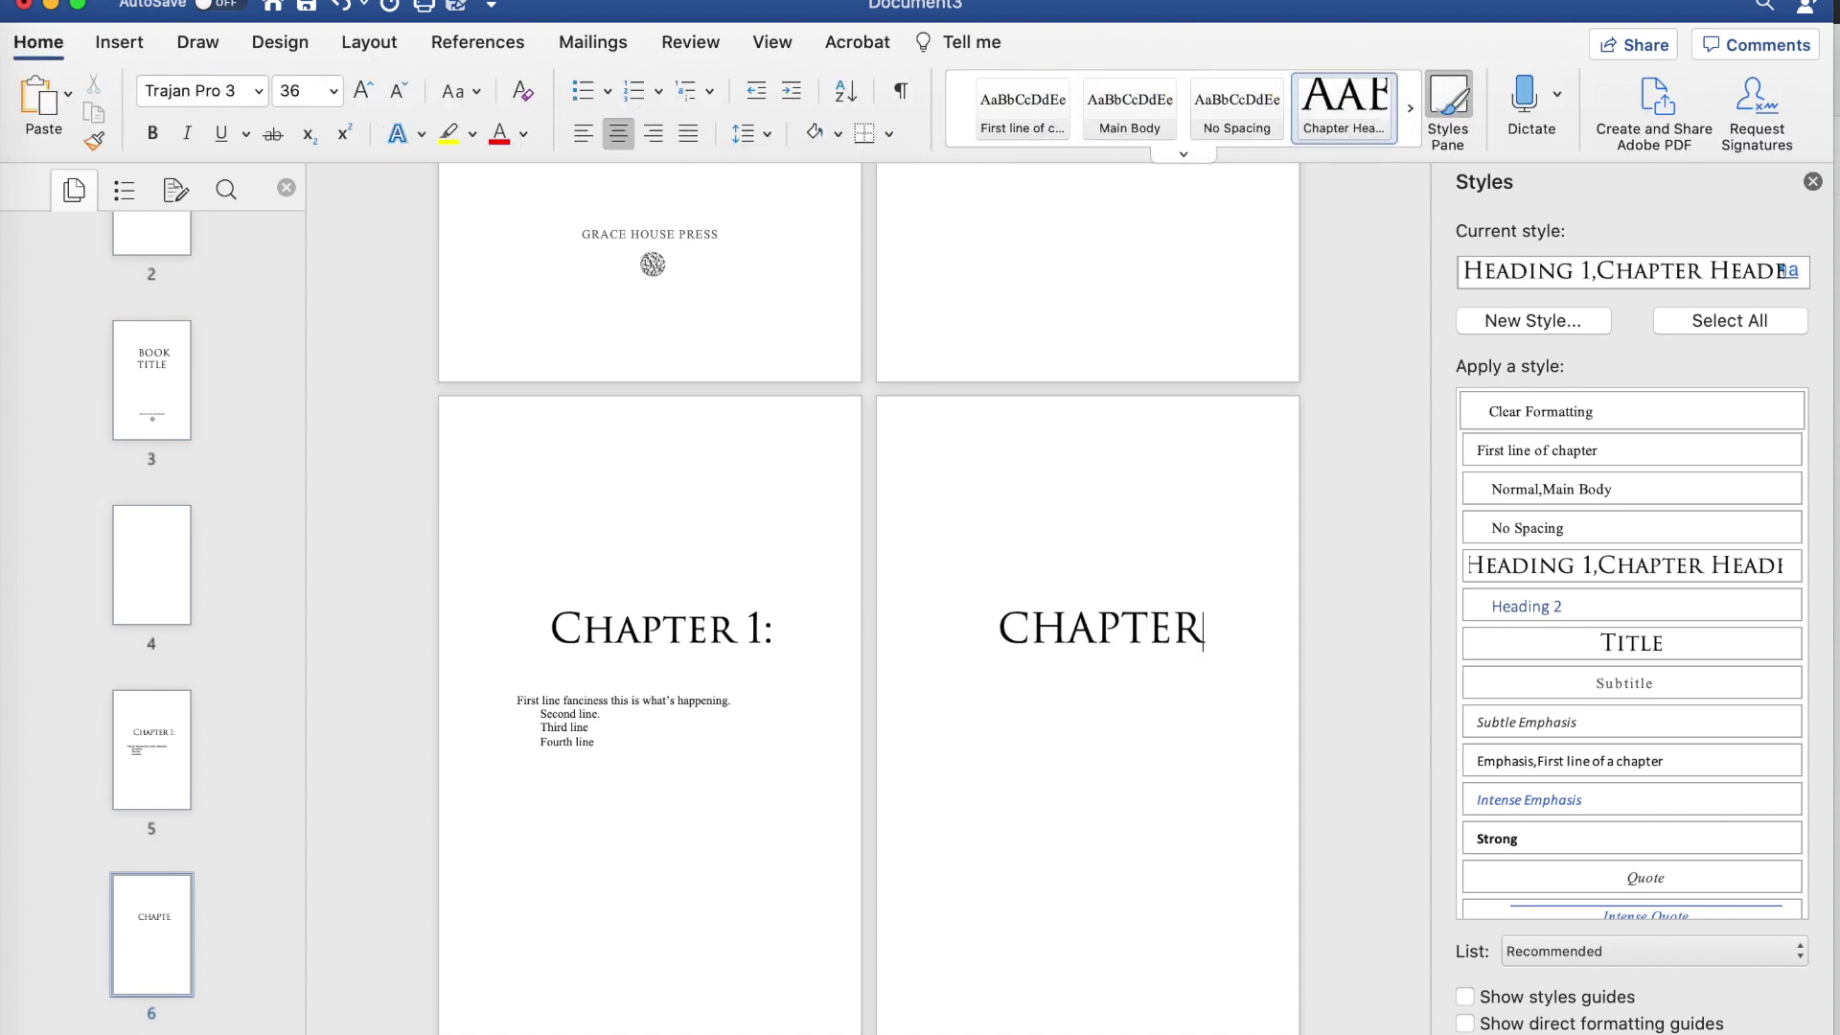
key(Return)
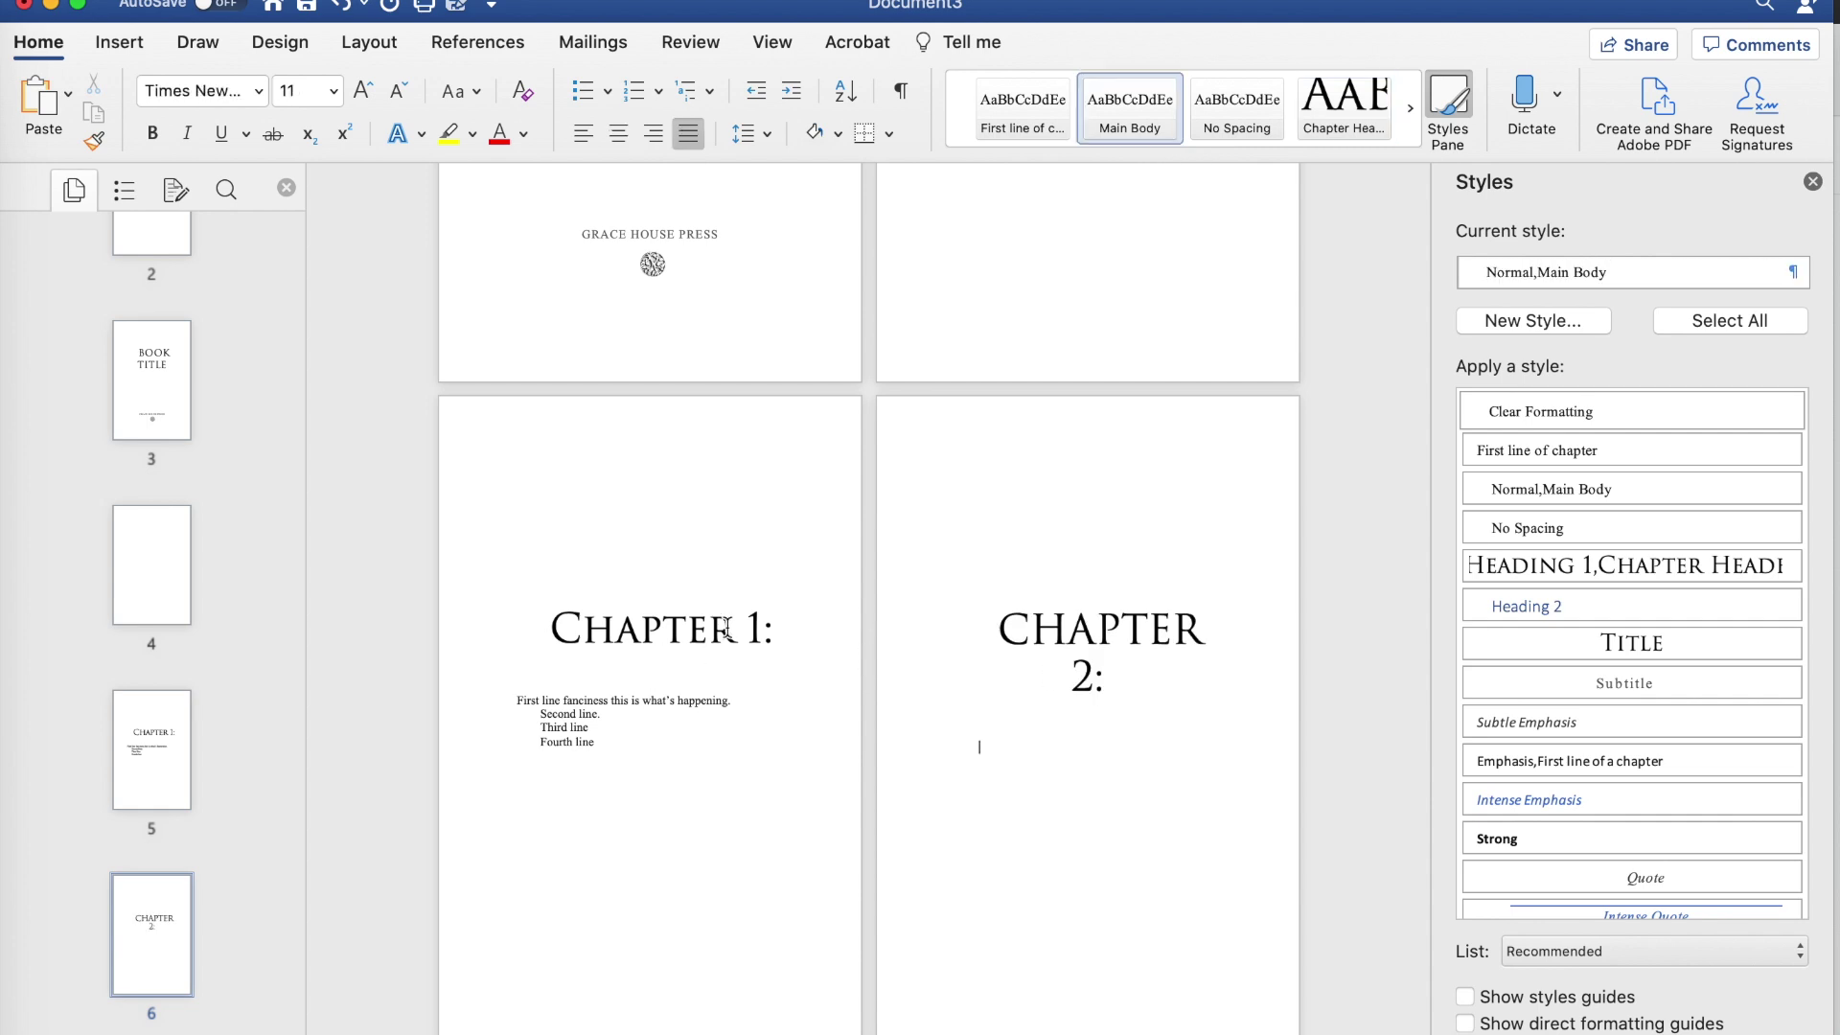
Modify the chapter heading style's font size to 28 pt.
click(984, 630)
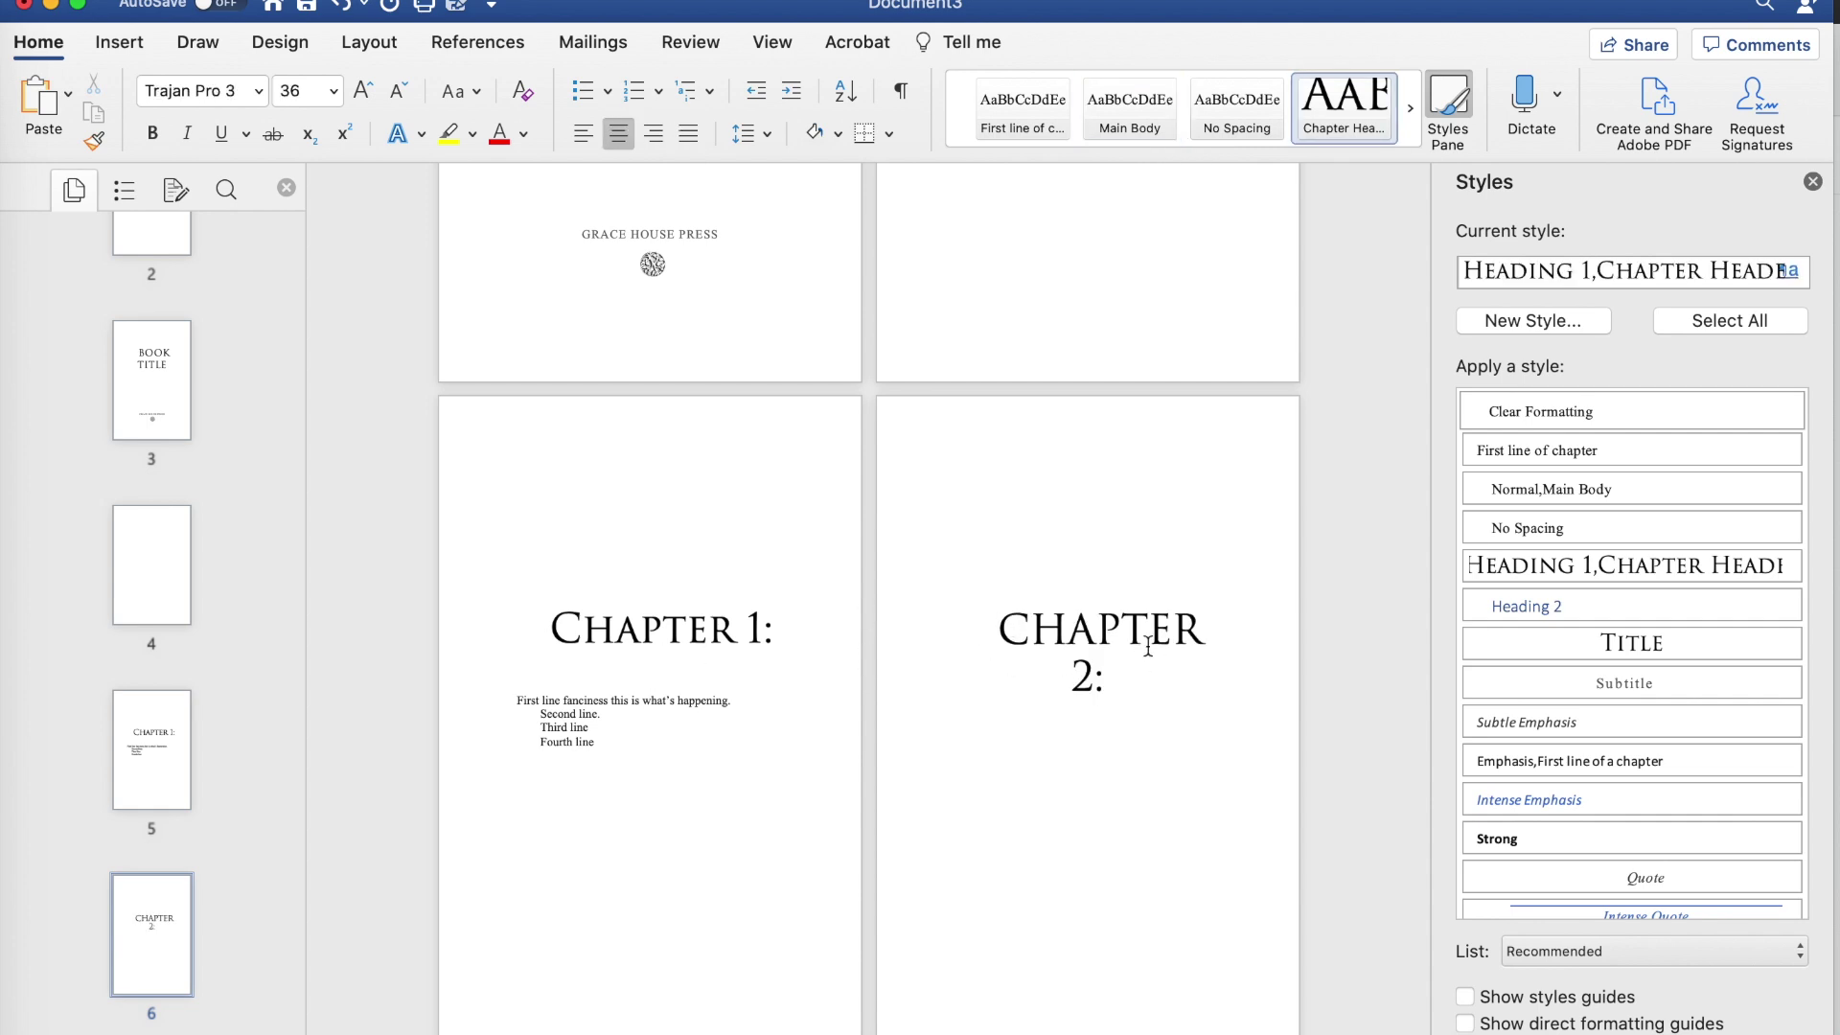
right_click(1324, 125)
click(1372, 158)
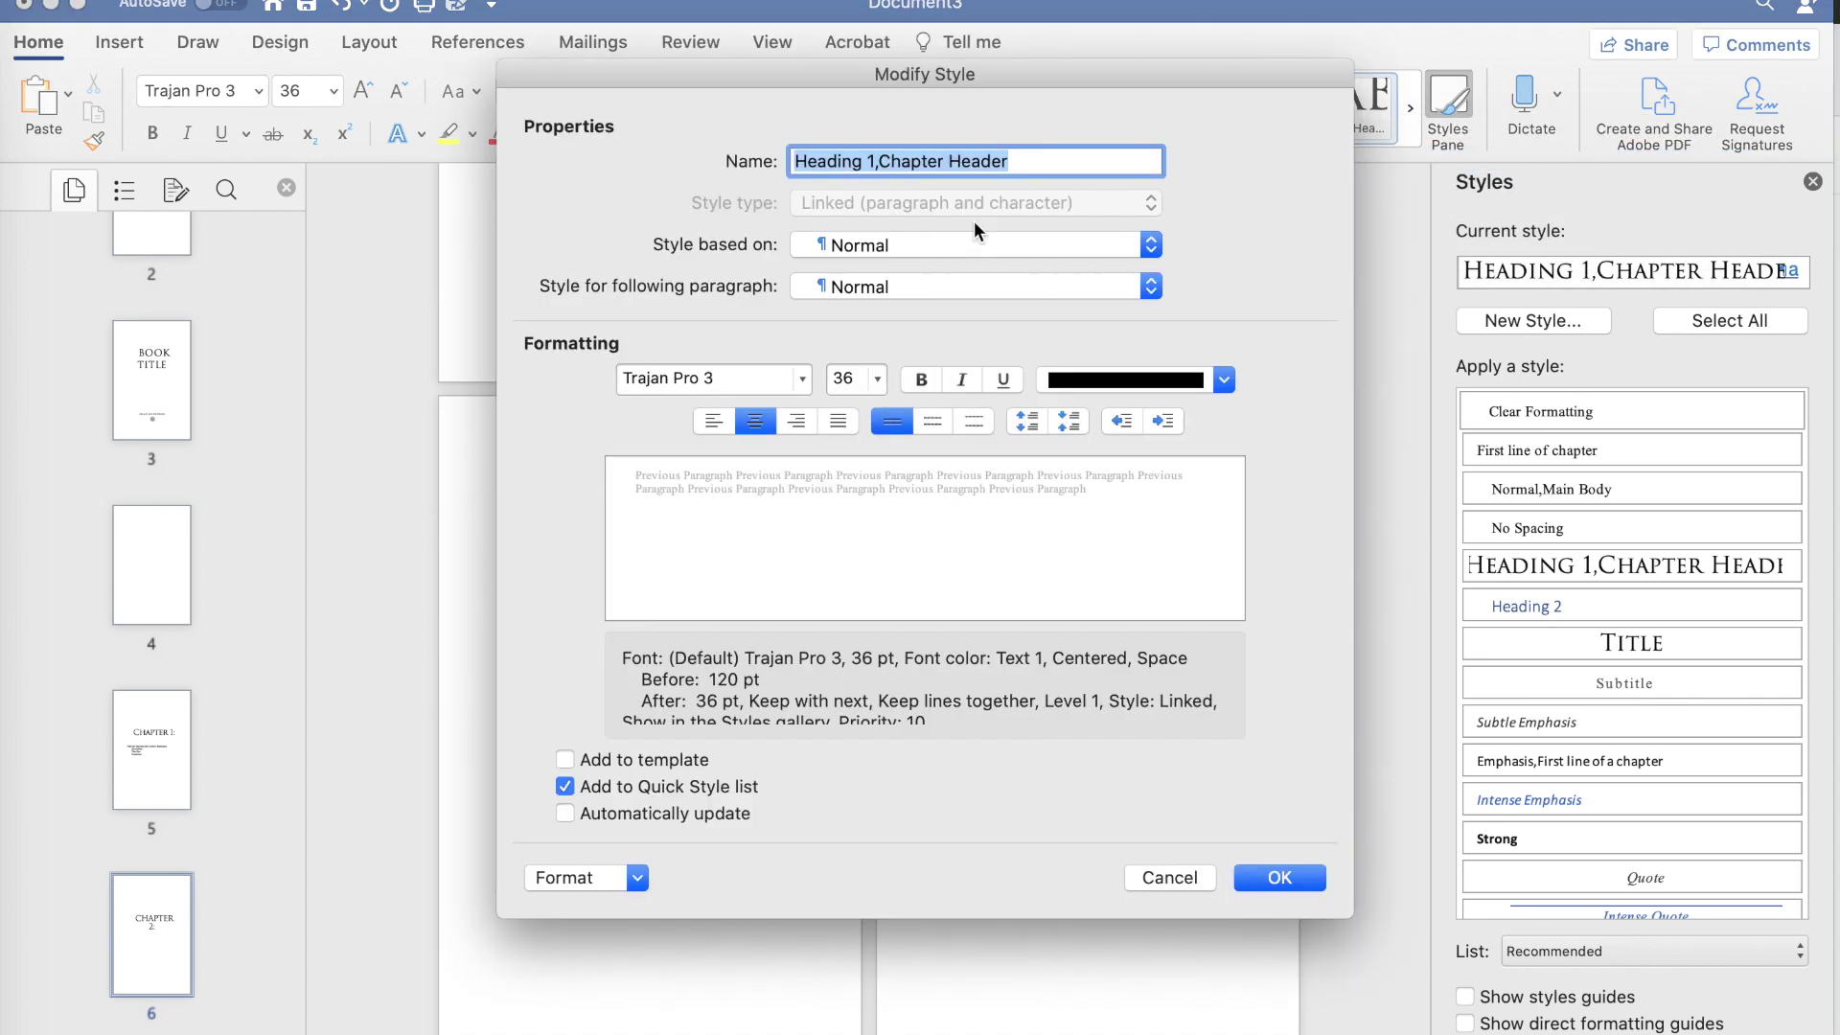
click(877, 379)
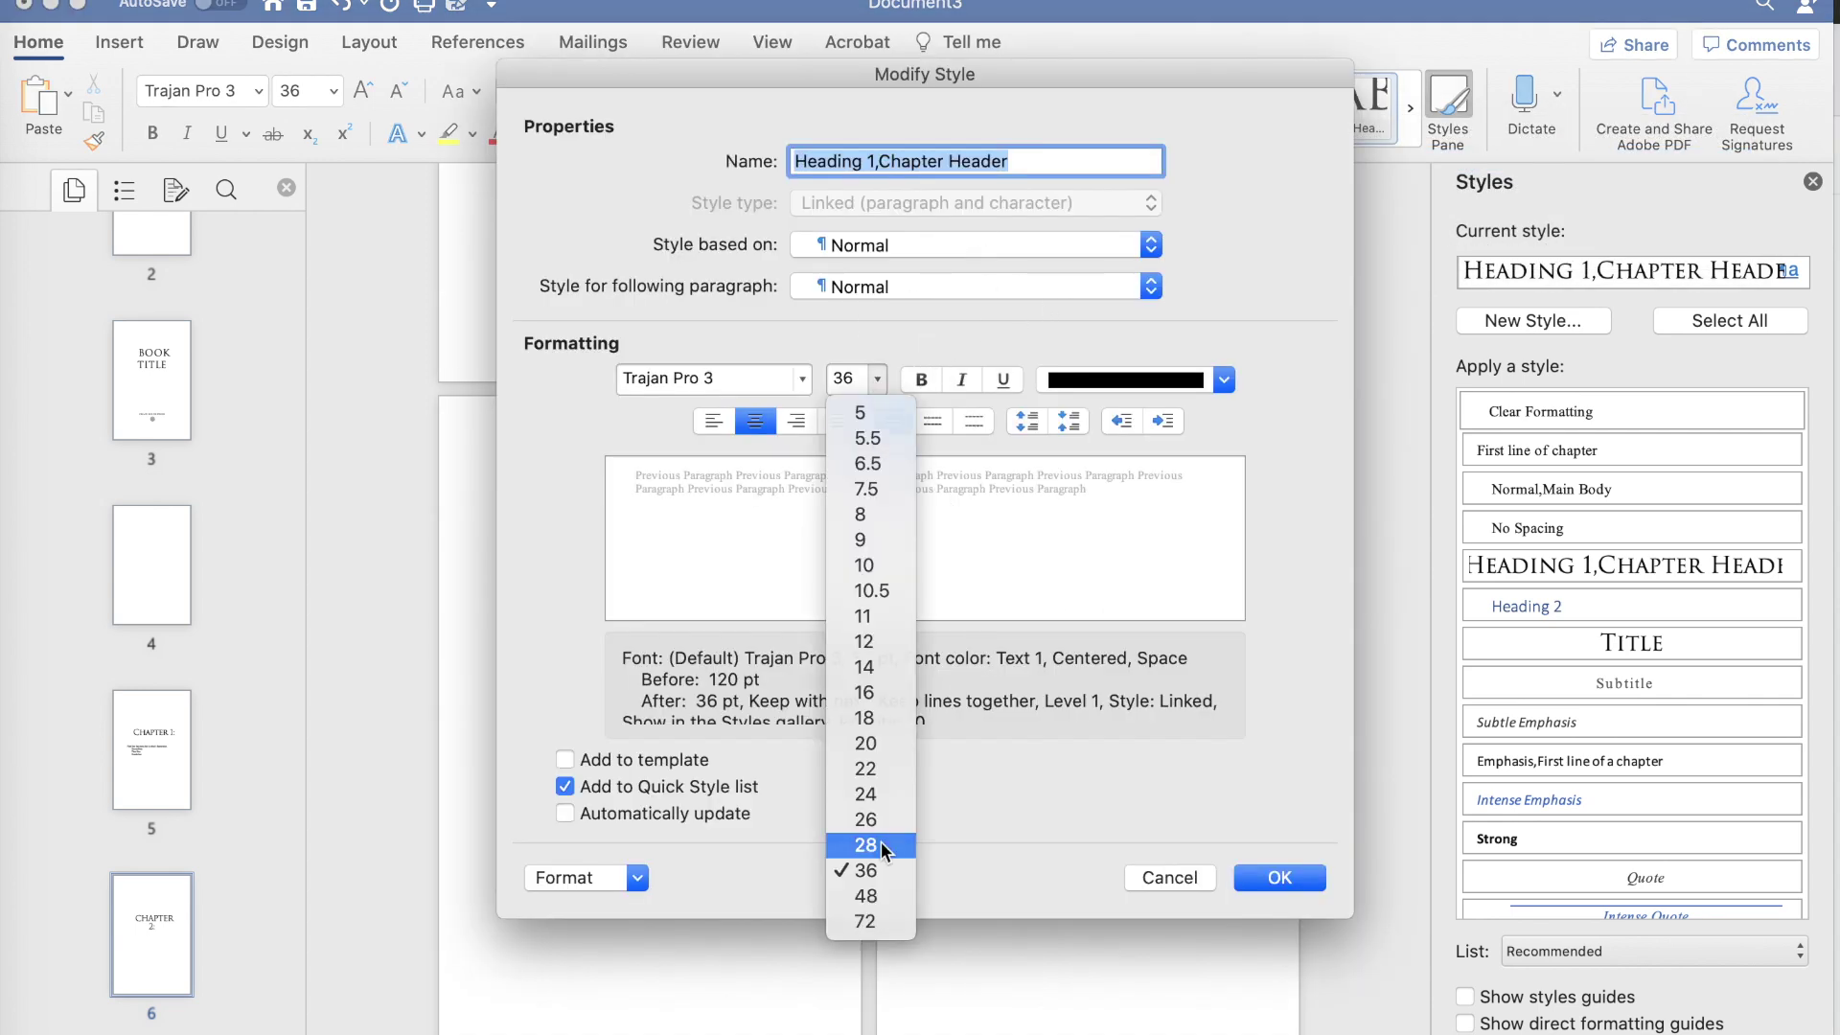
click(865, 845)
click(1277, 875)
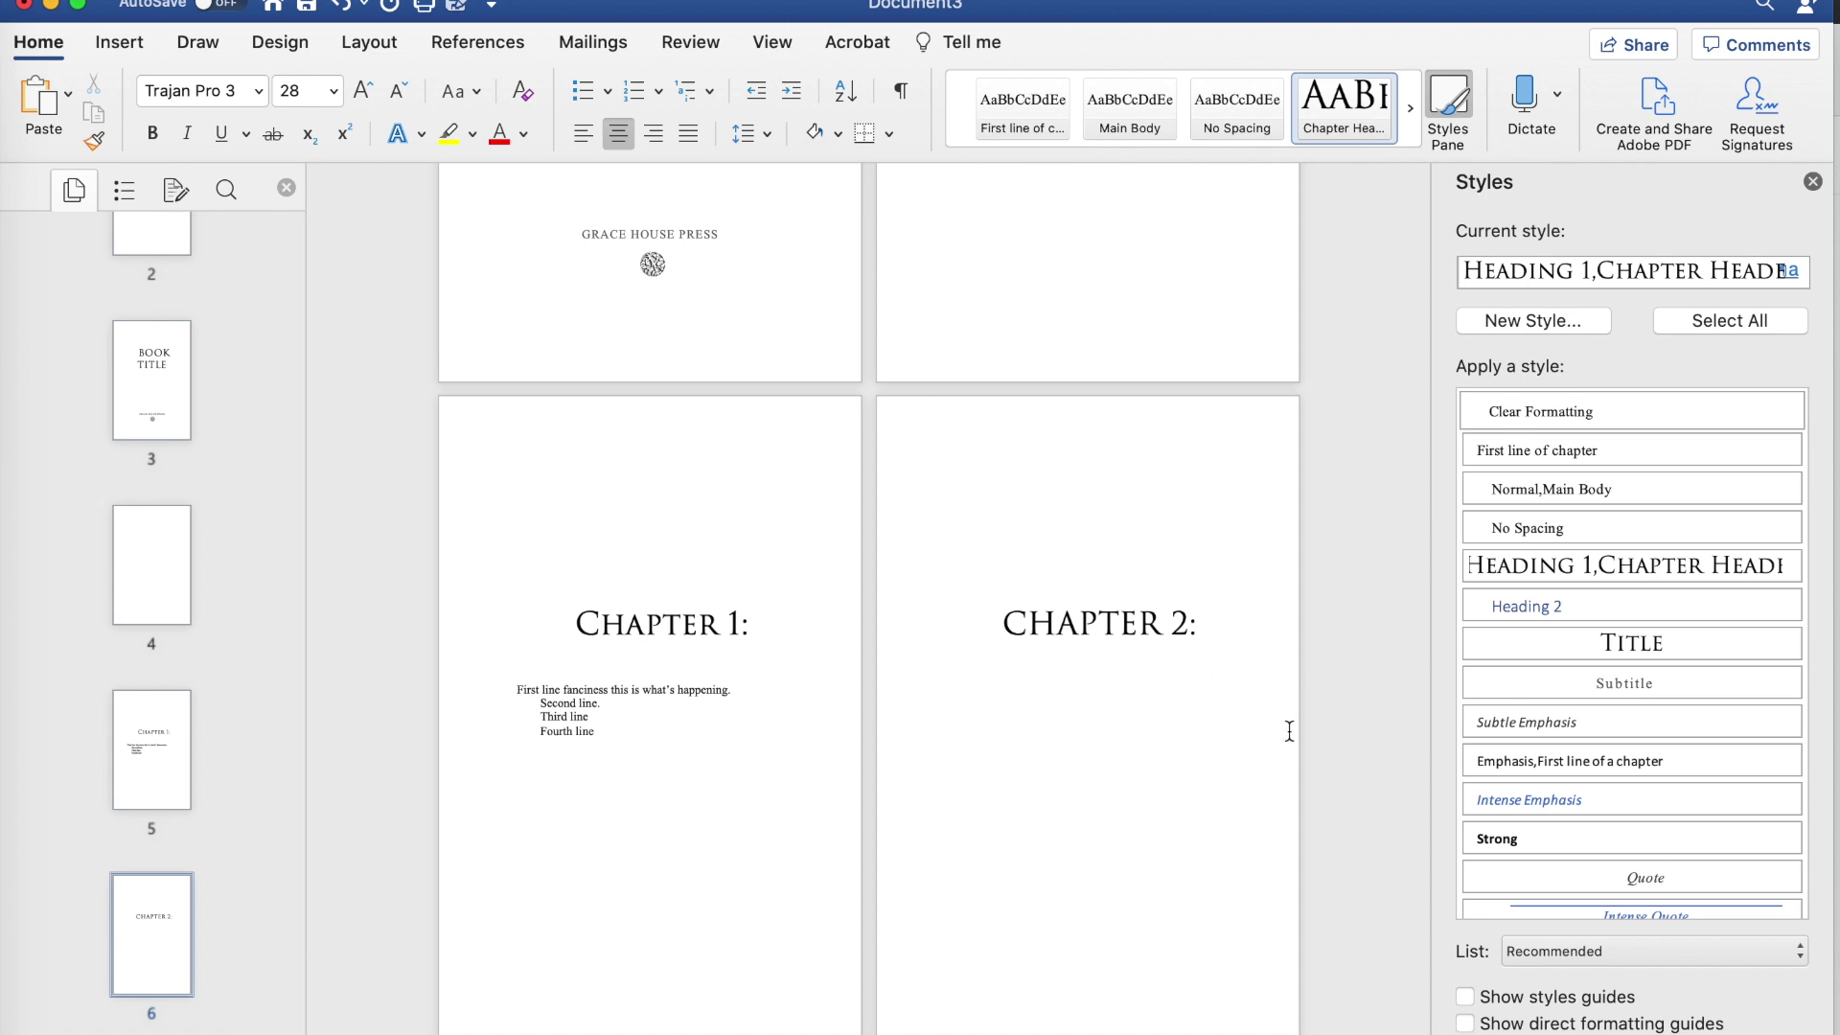
key(Return)
Type a flush-left first line in First line of chapter style, then a second line in Main Body style.
click(1015, 130)
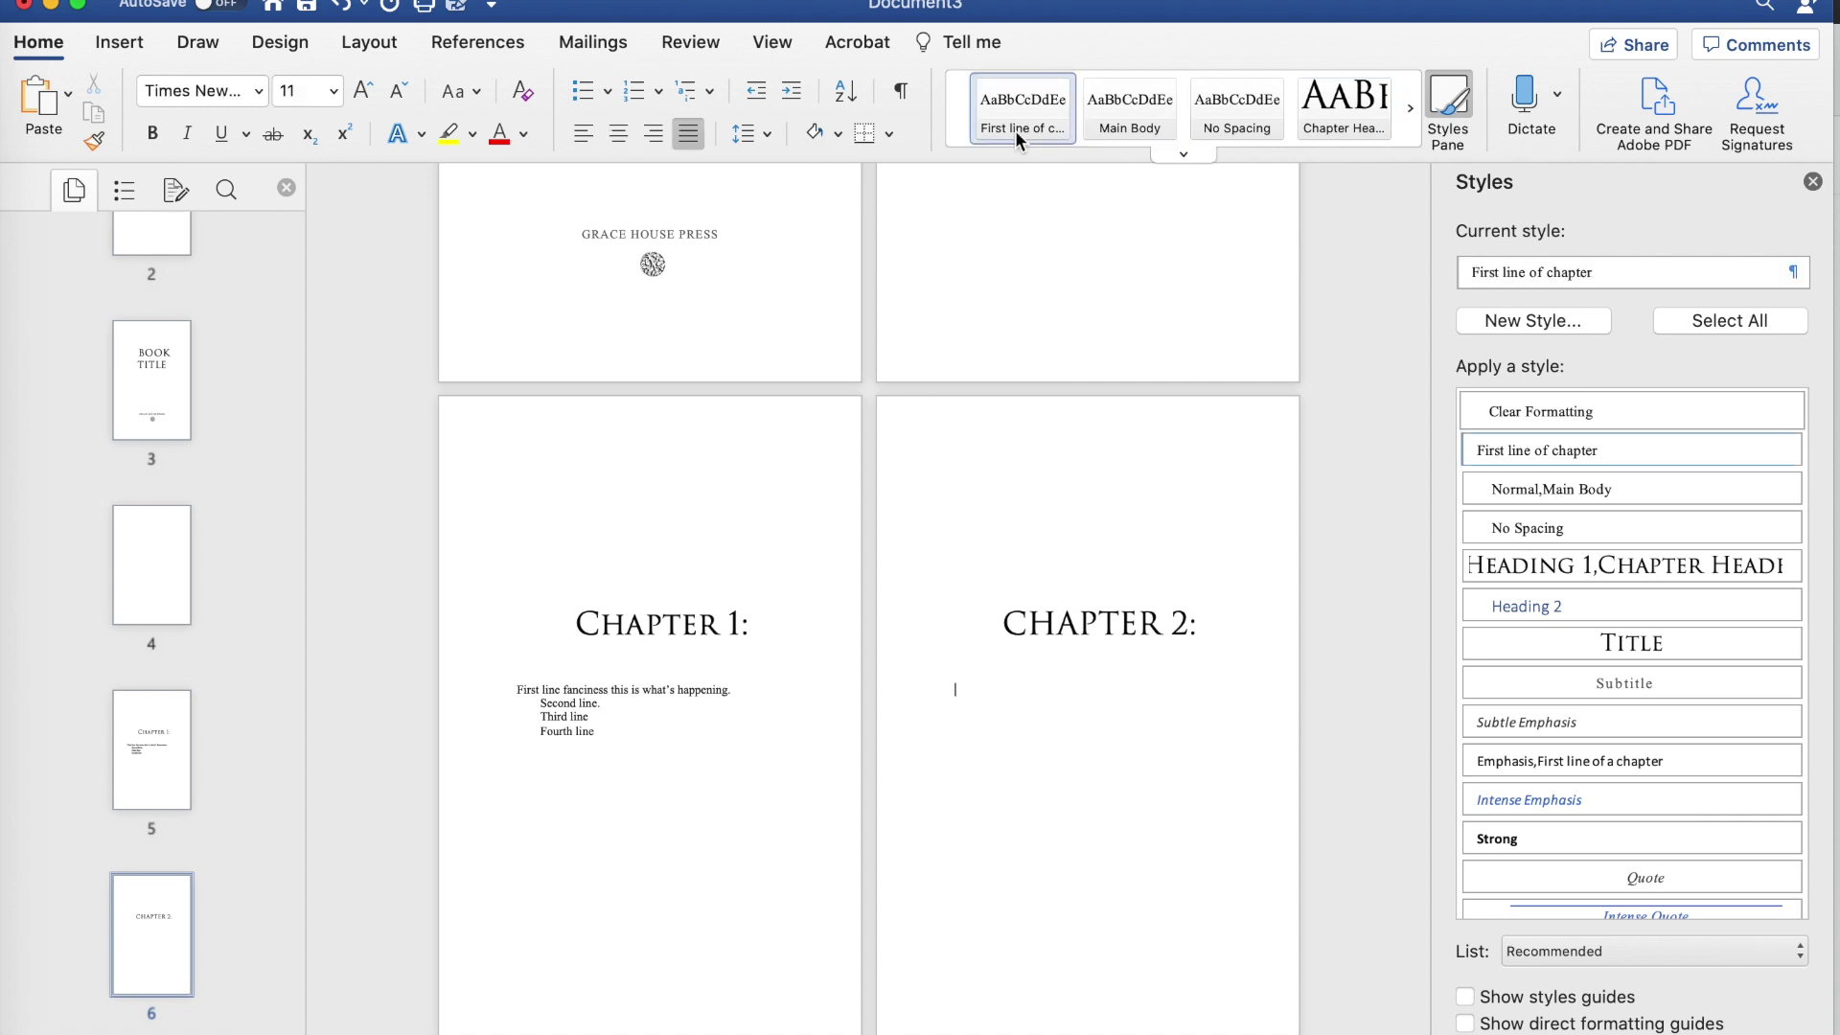
text(FIRST)
key(Return)
text(se)
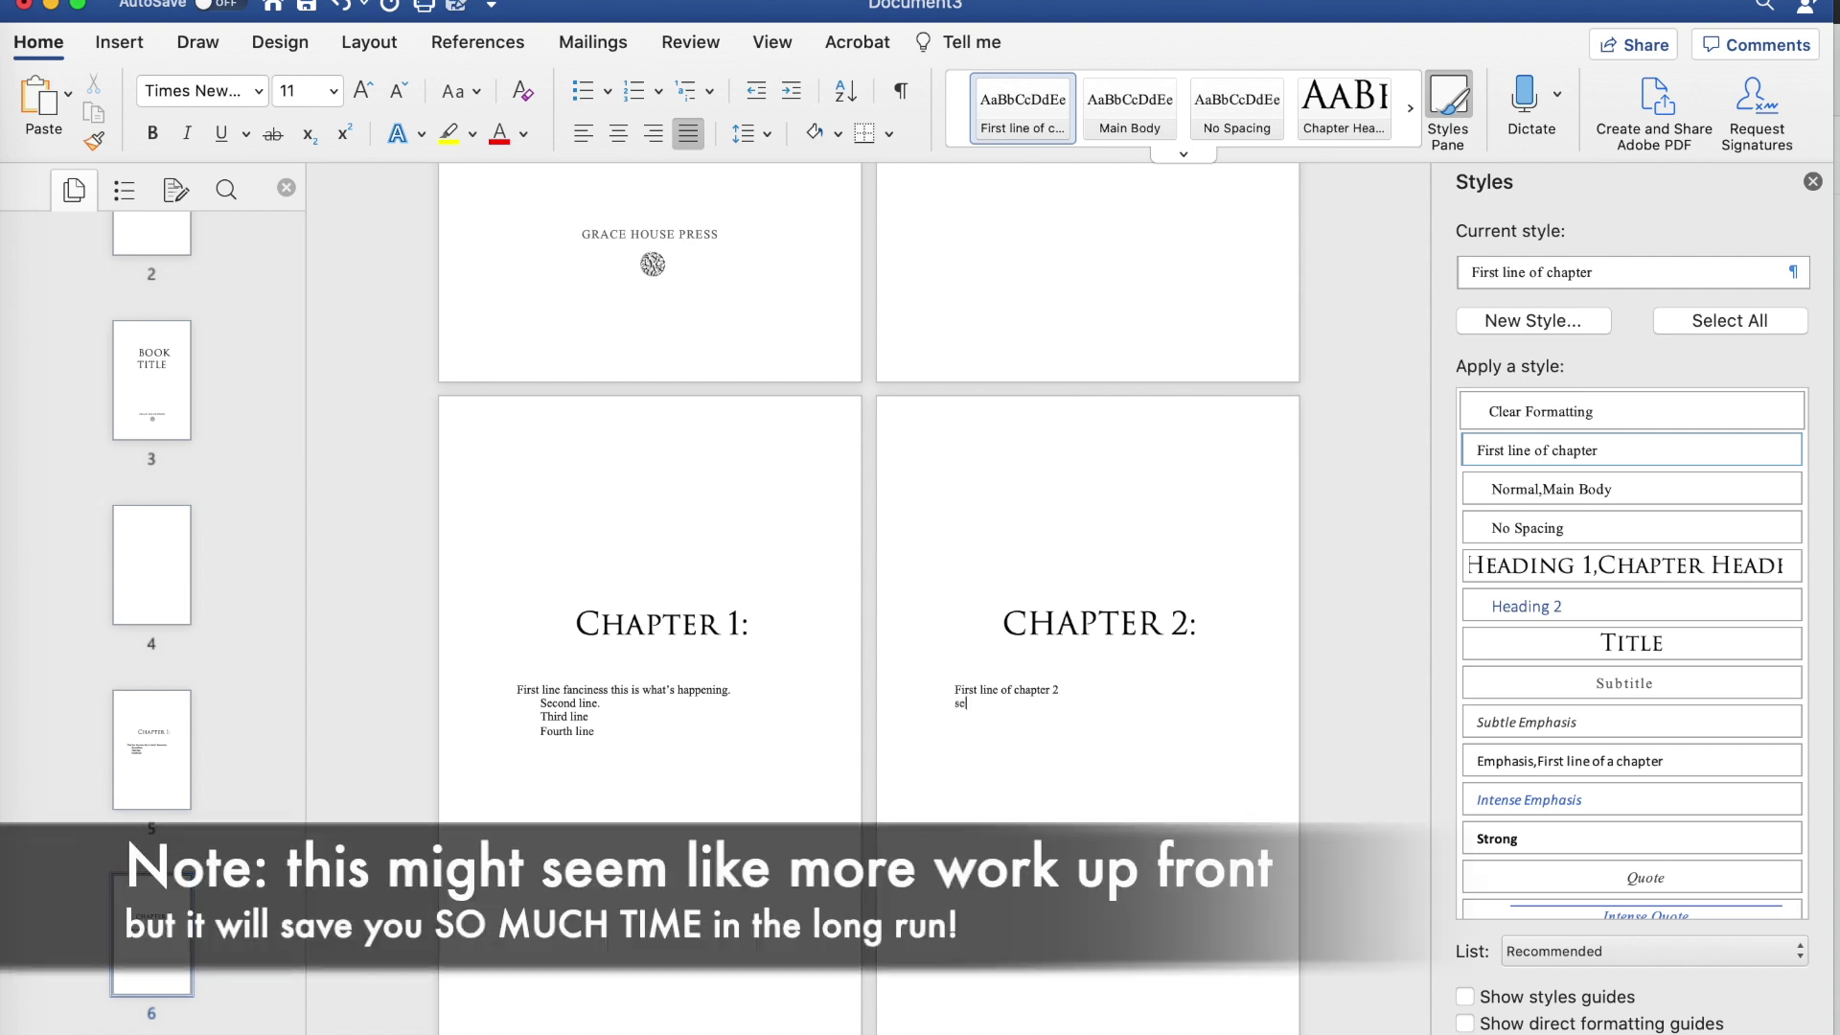
text(cond line of chapter)
click(1129, 96)
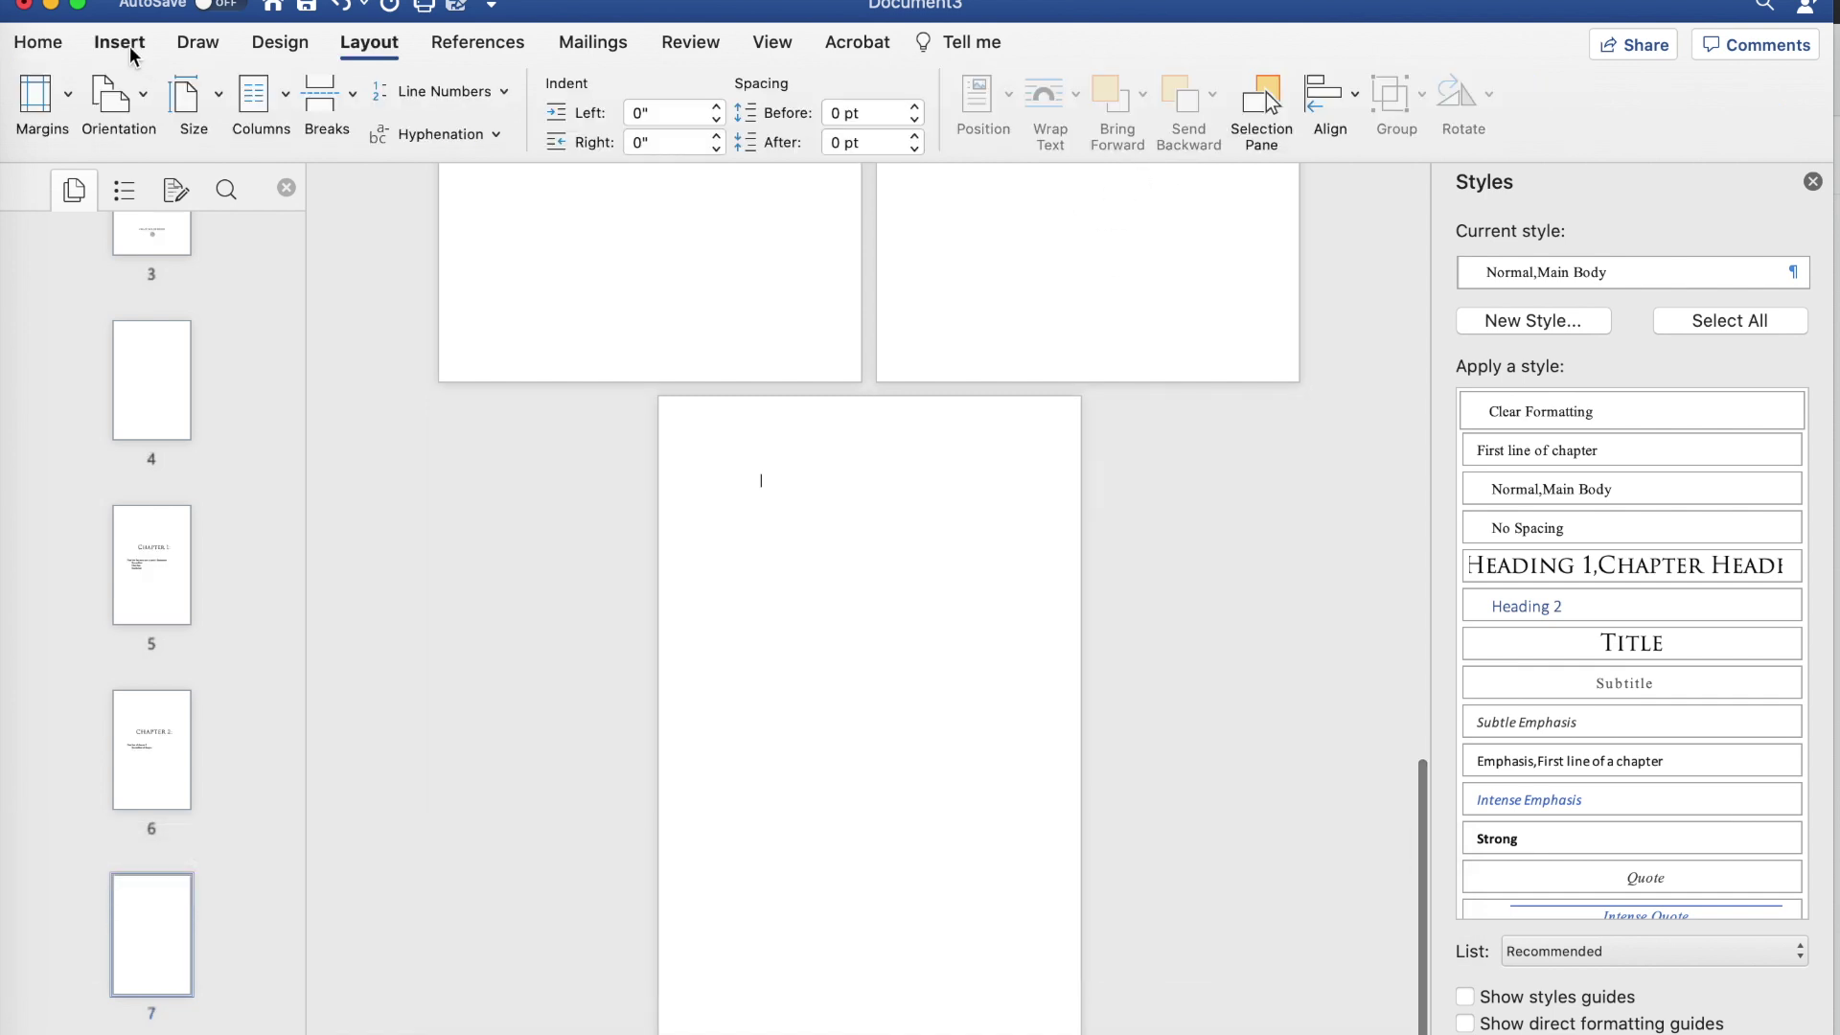
Insert the greyscale character artwork from file onto page 7 and enlarge it.
click(119, 41)
click(230, 105)
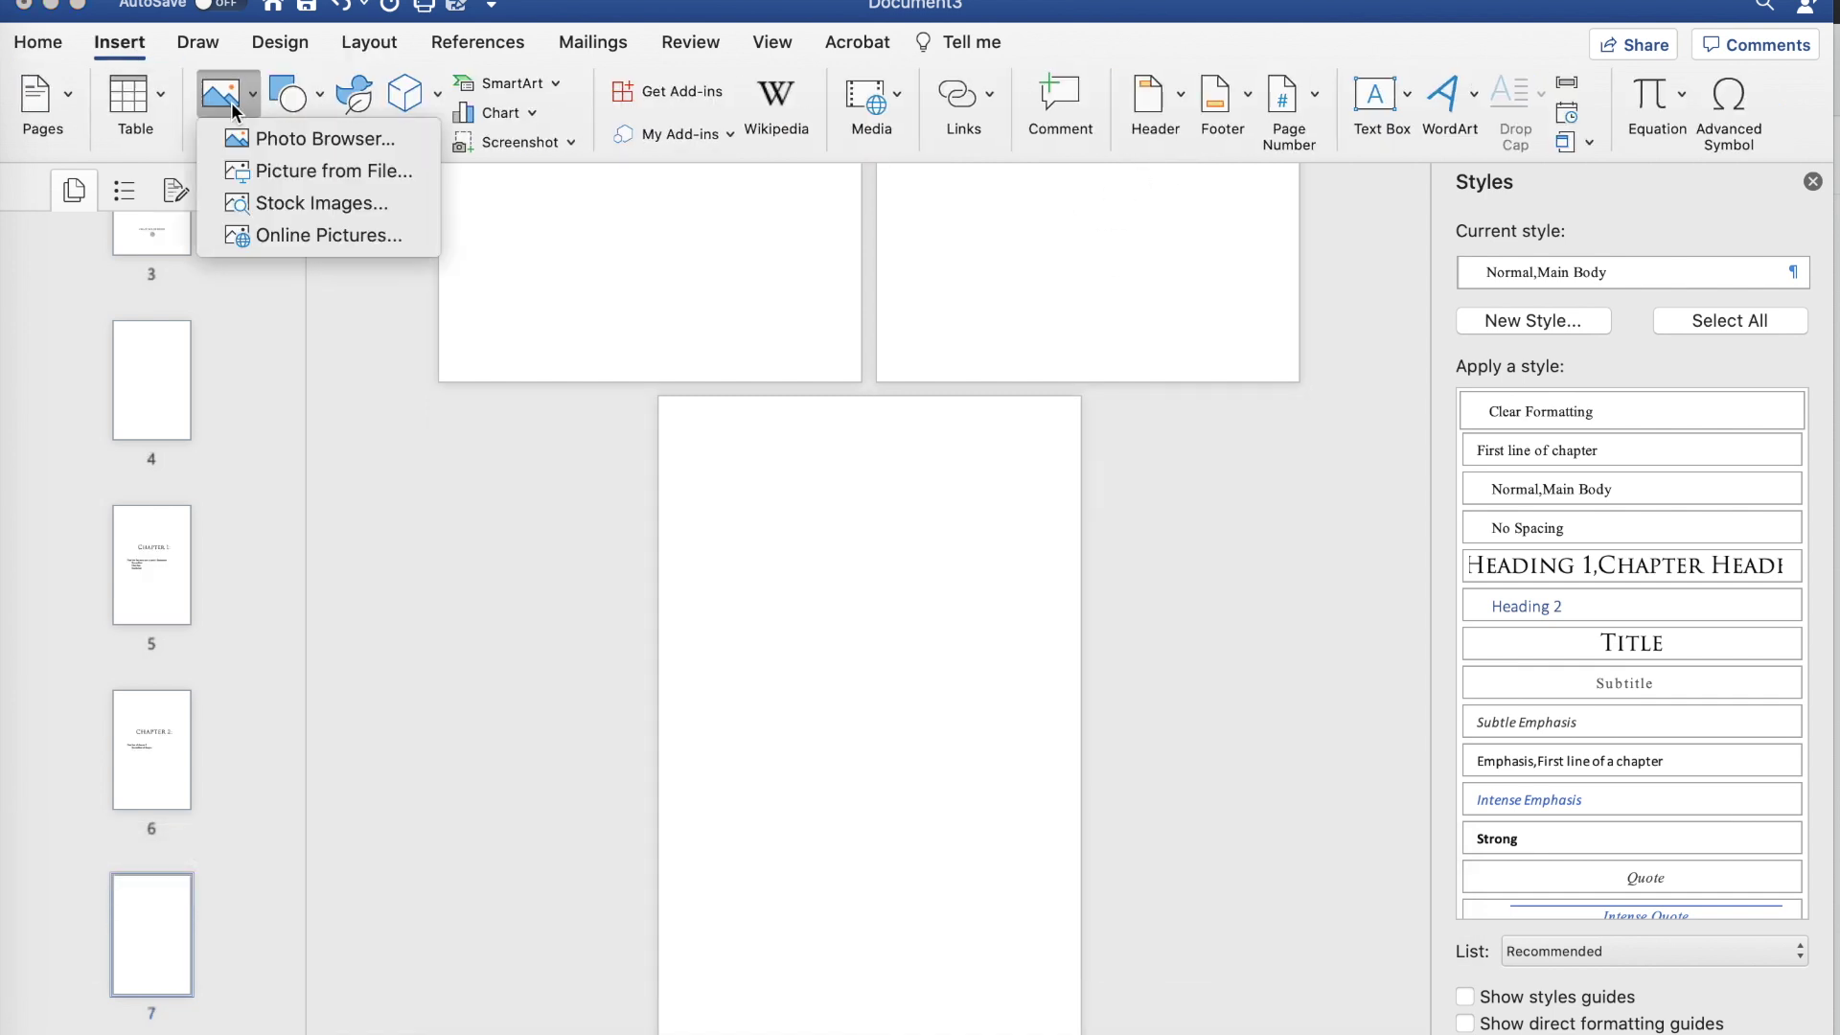
click(288, 173)
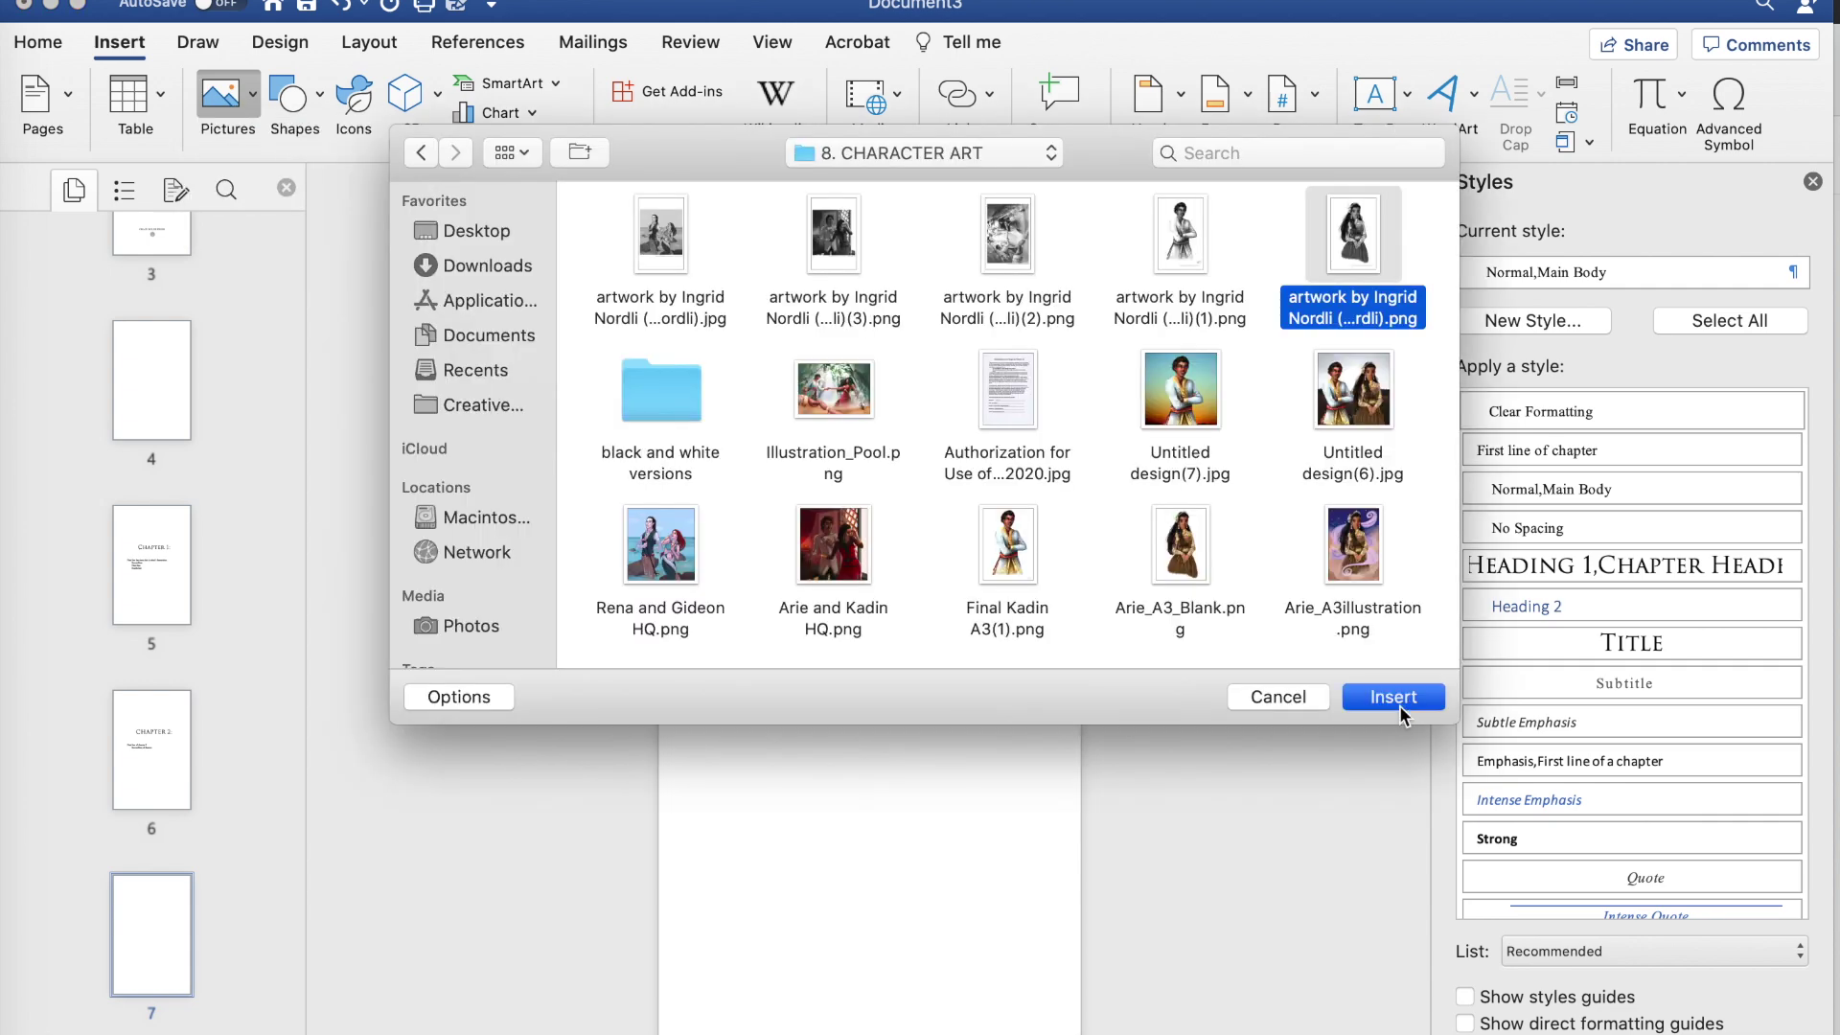
click(1395, 698)
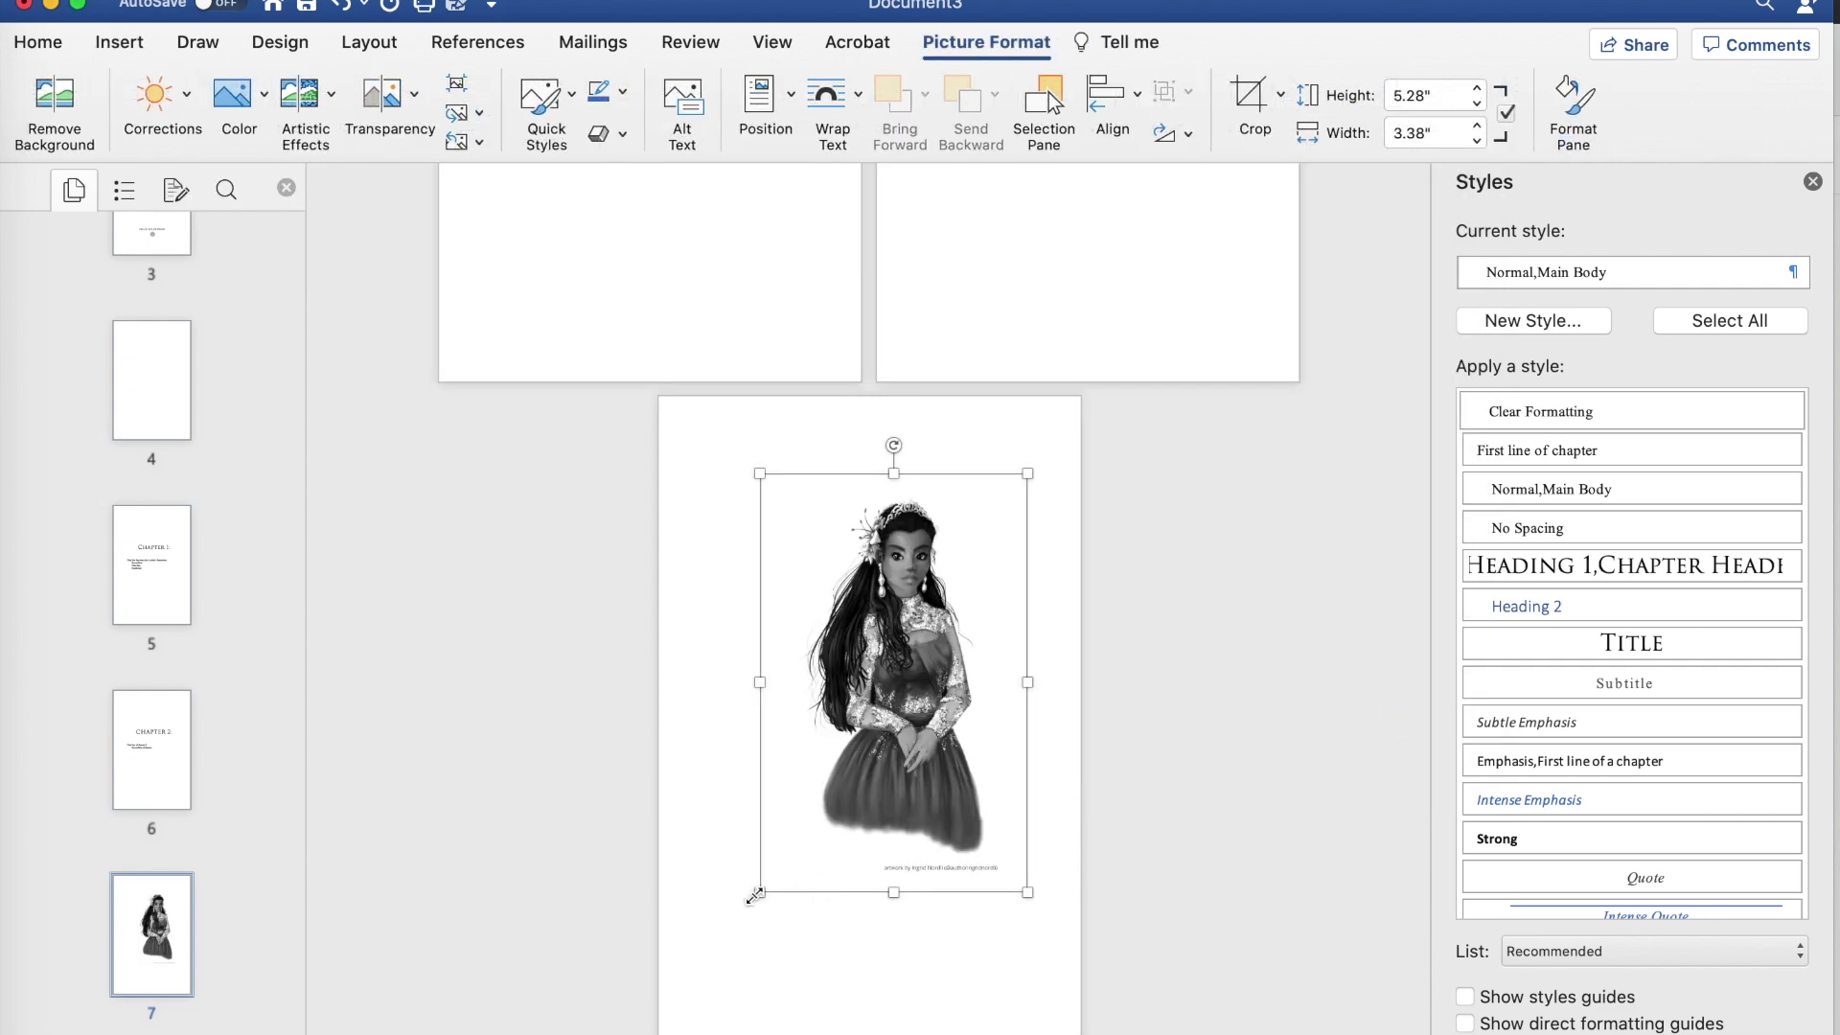
drag(753, 896, 690, 985)
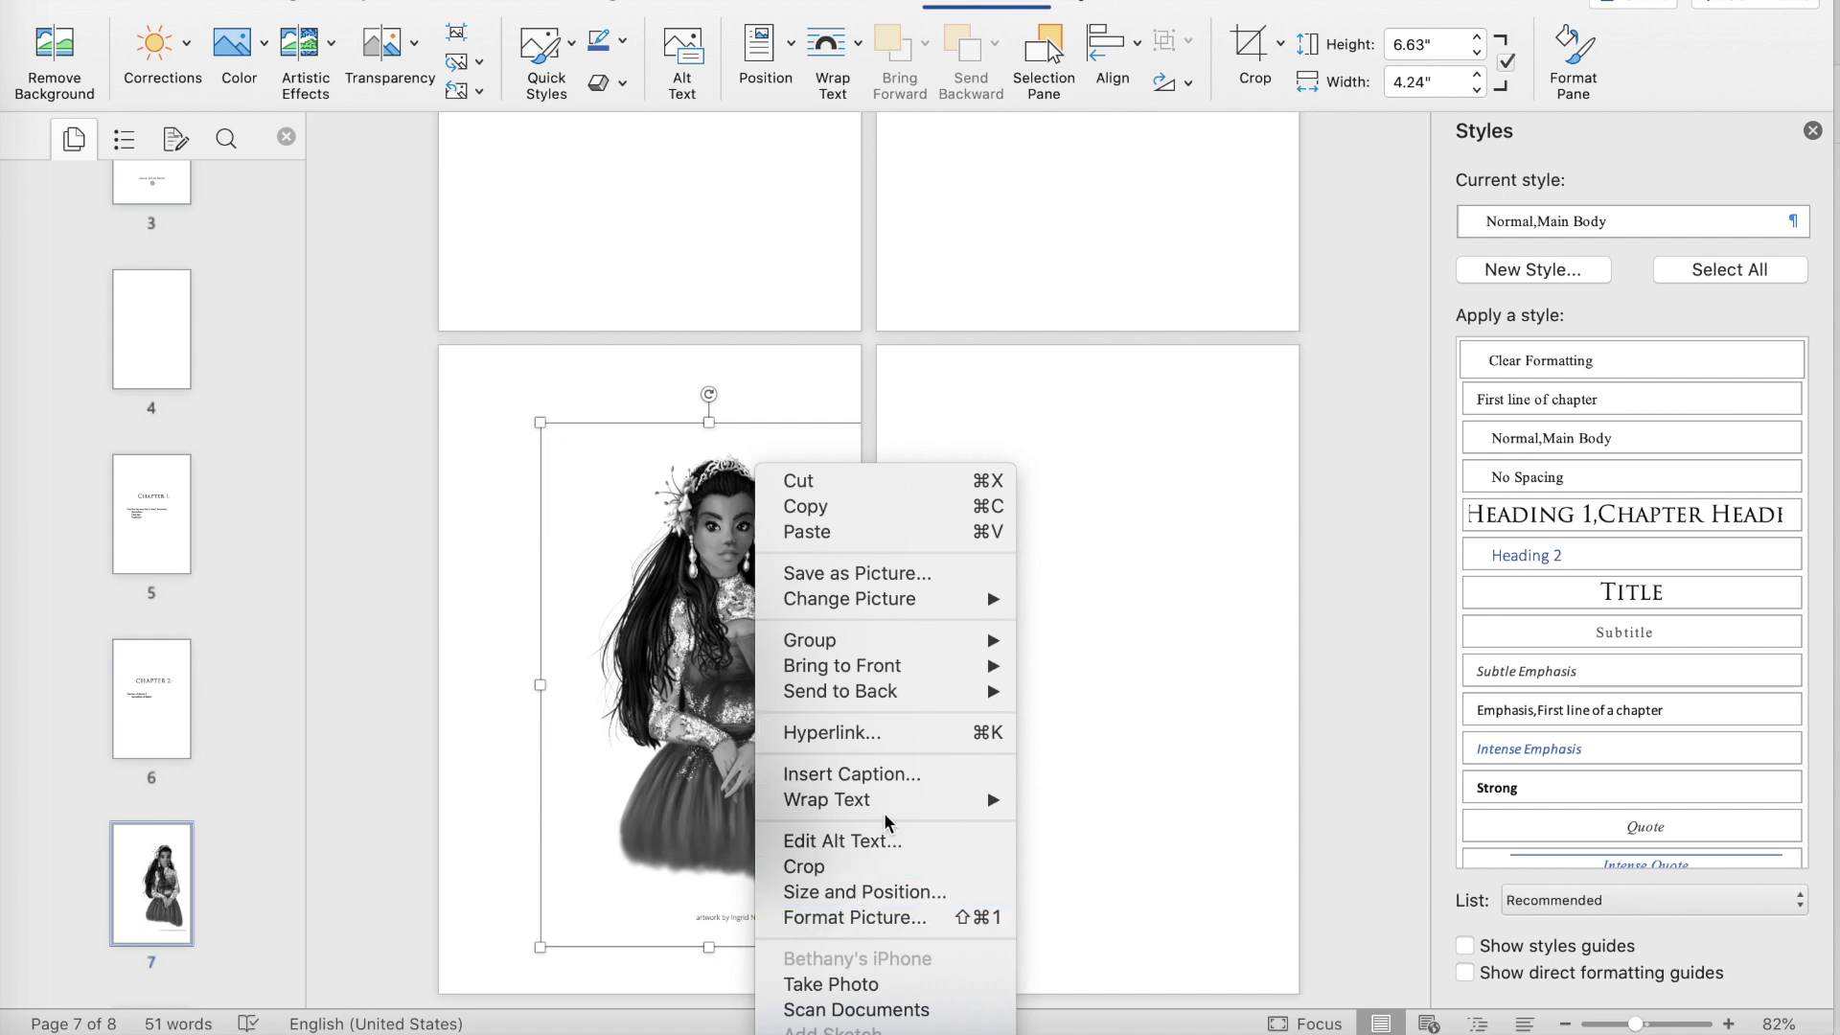
Set the artwork behind text, fix its position on the page, and nudge it slightly left.
mouse_move(886, 803)
click(1121, 886)
click(751, 661)
right_click(842, 668)
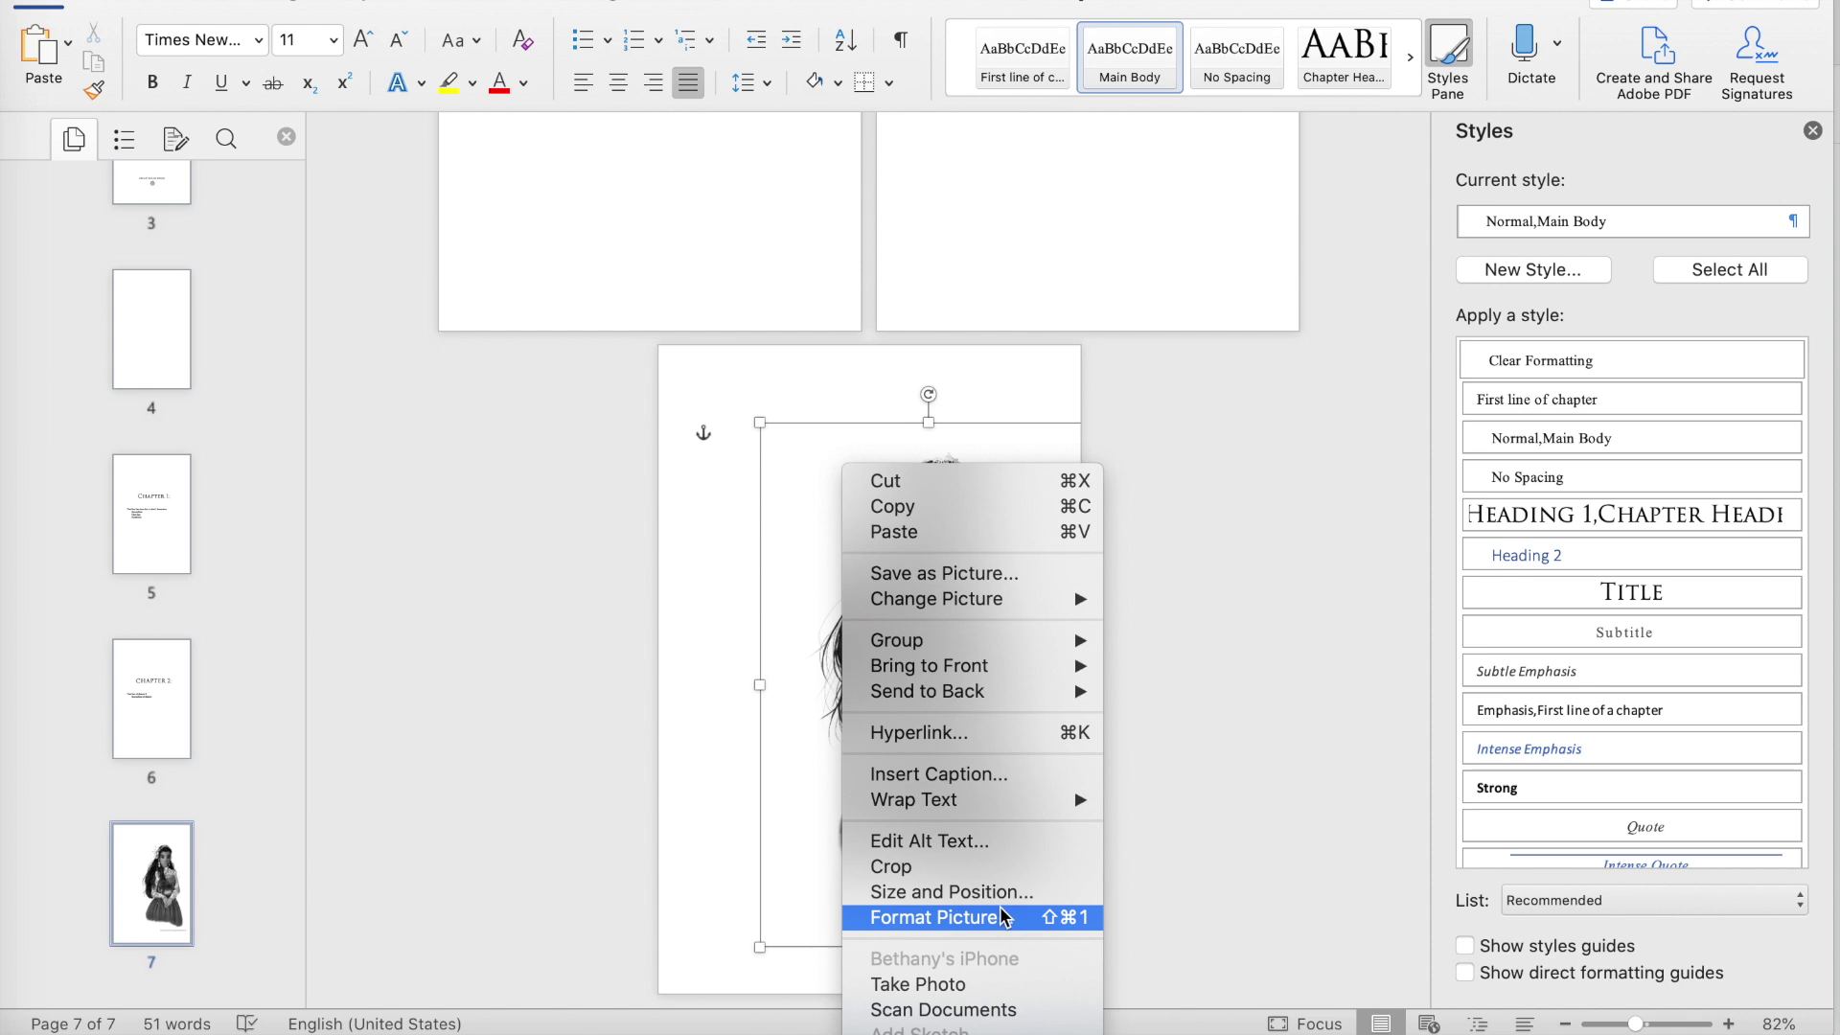
mouse_move(1009, 805)
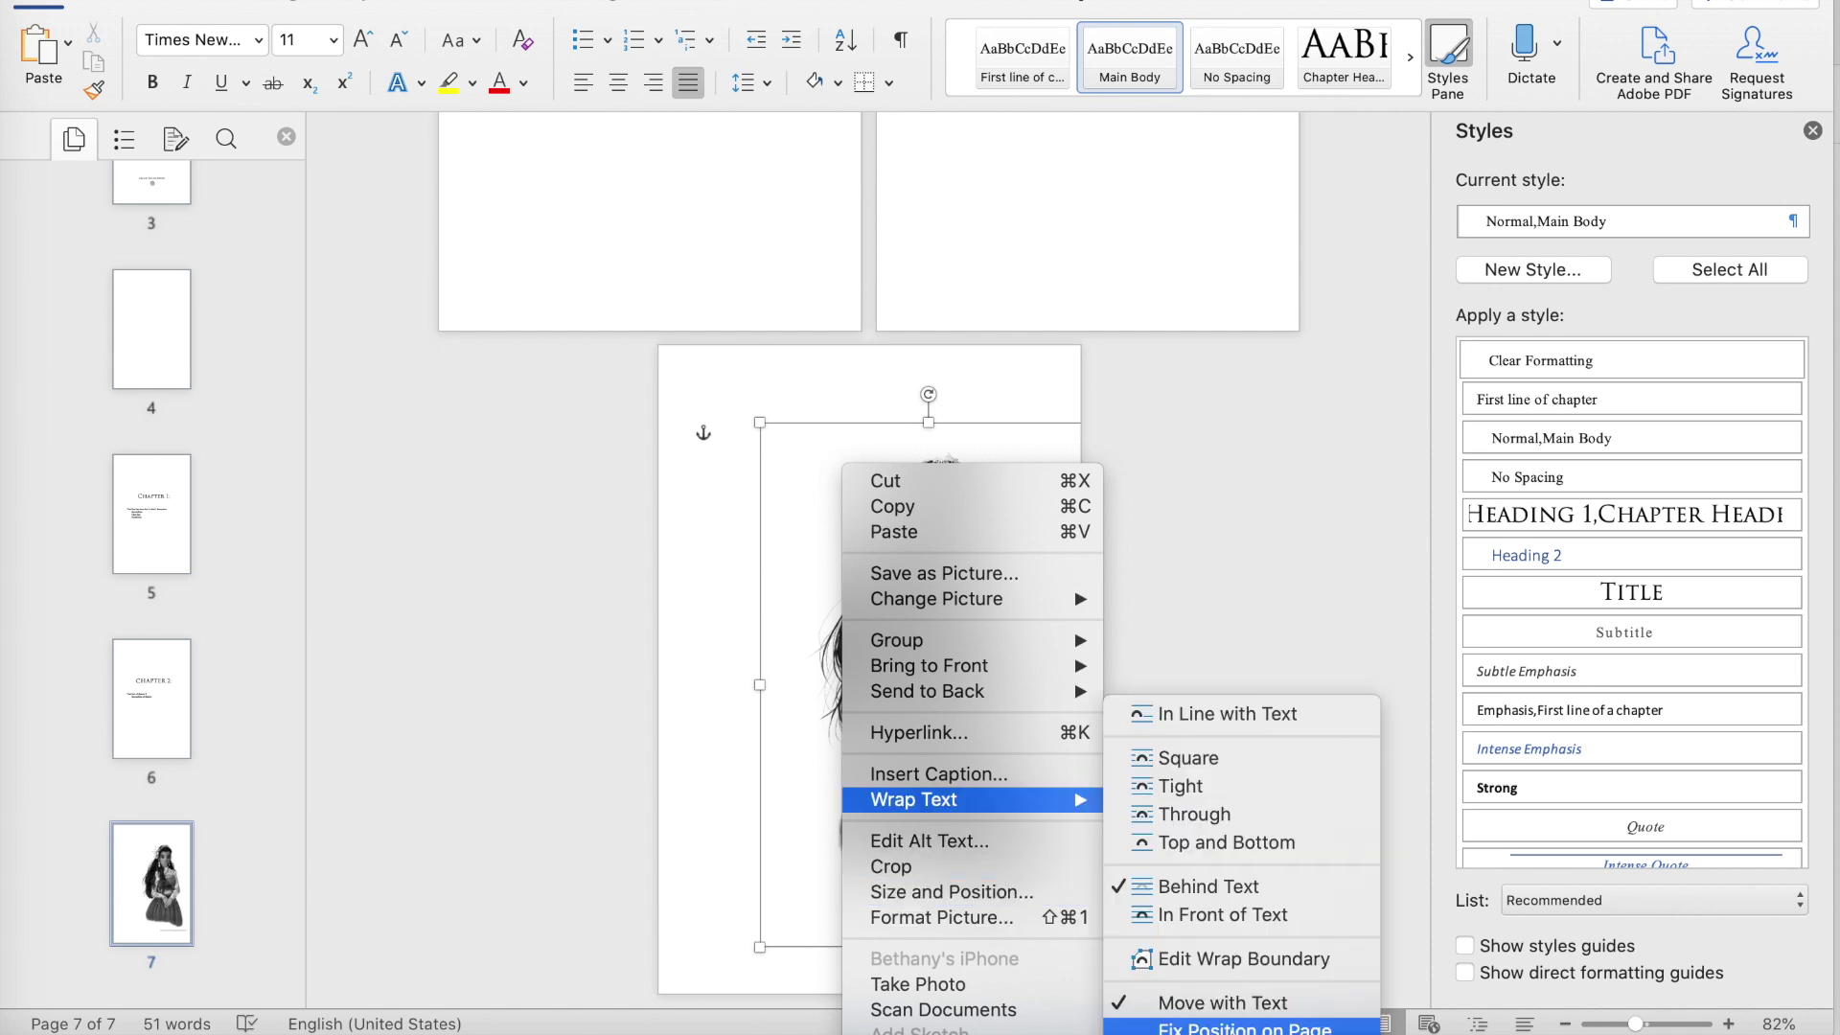
click(1236, 1028)
drag(911, 730, 877, 728)
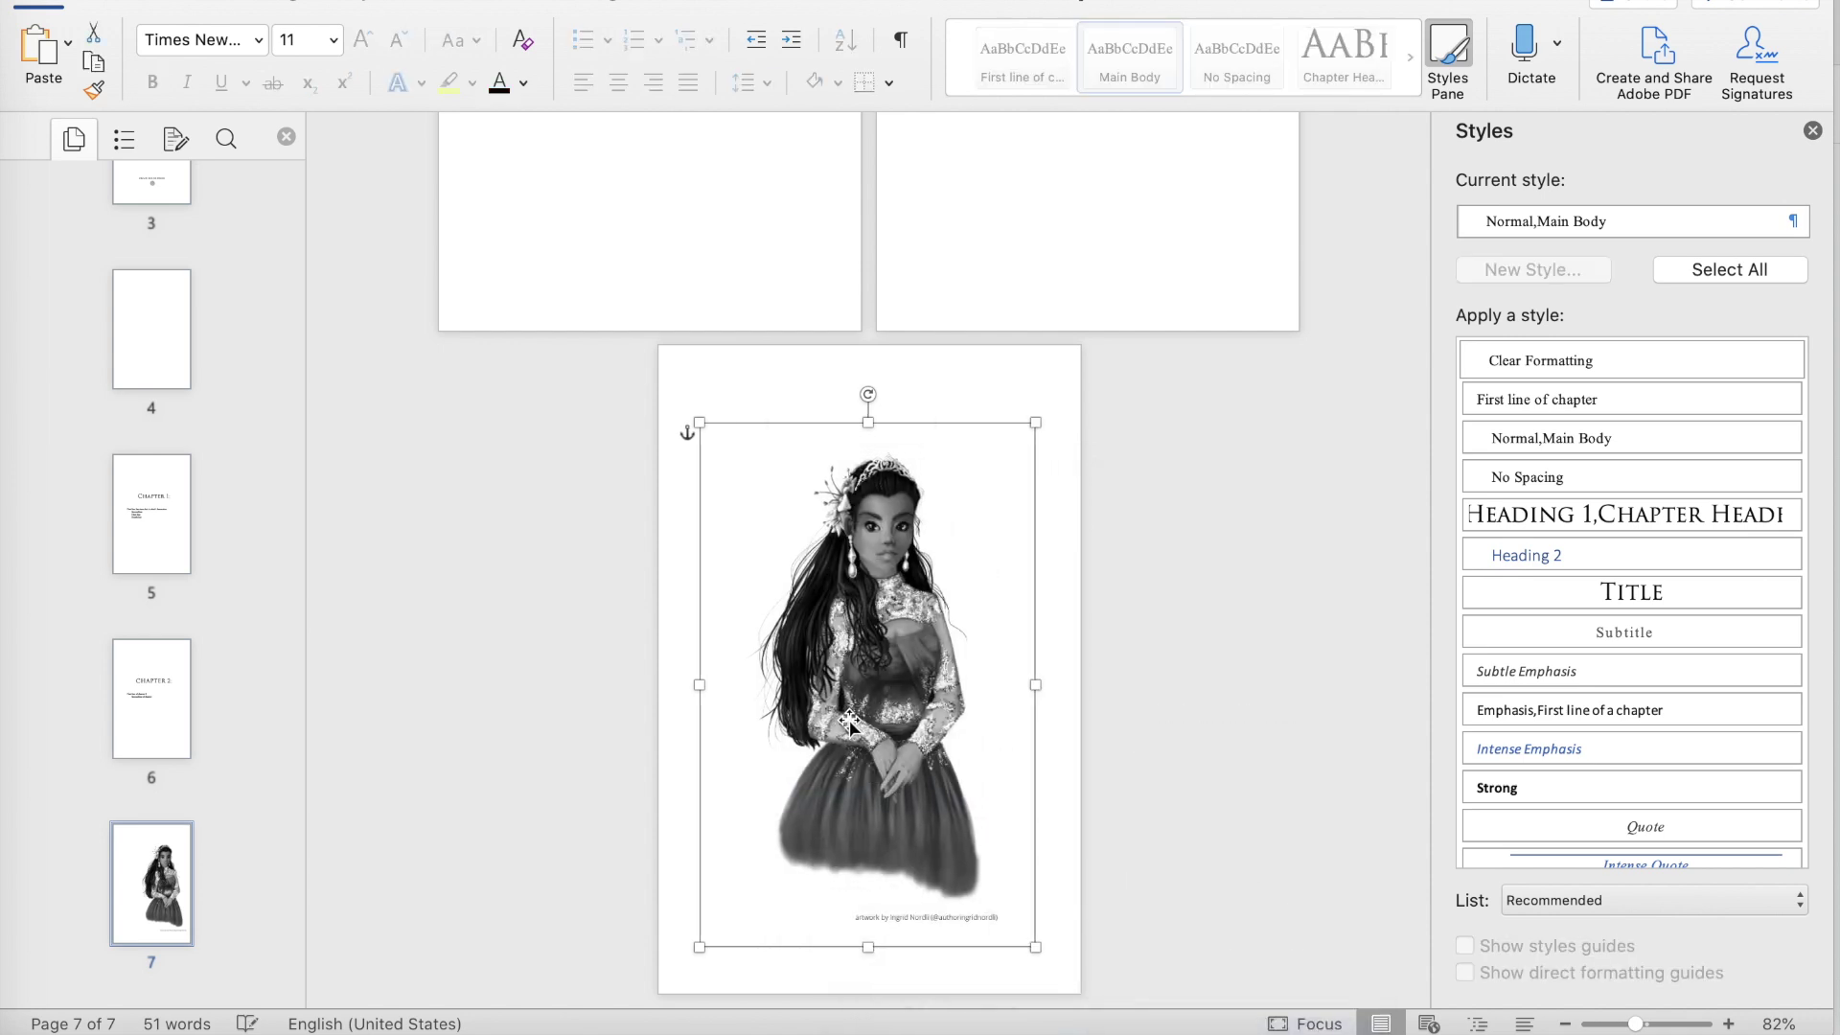
drag(1635, 1024, 1610, 1027)
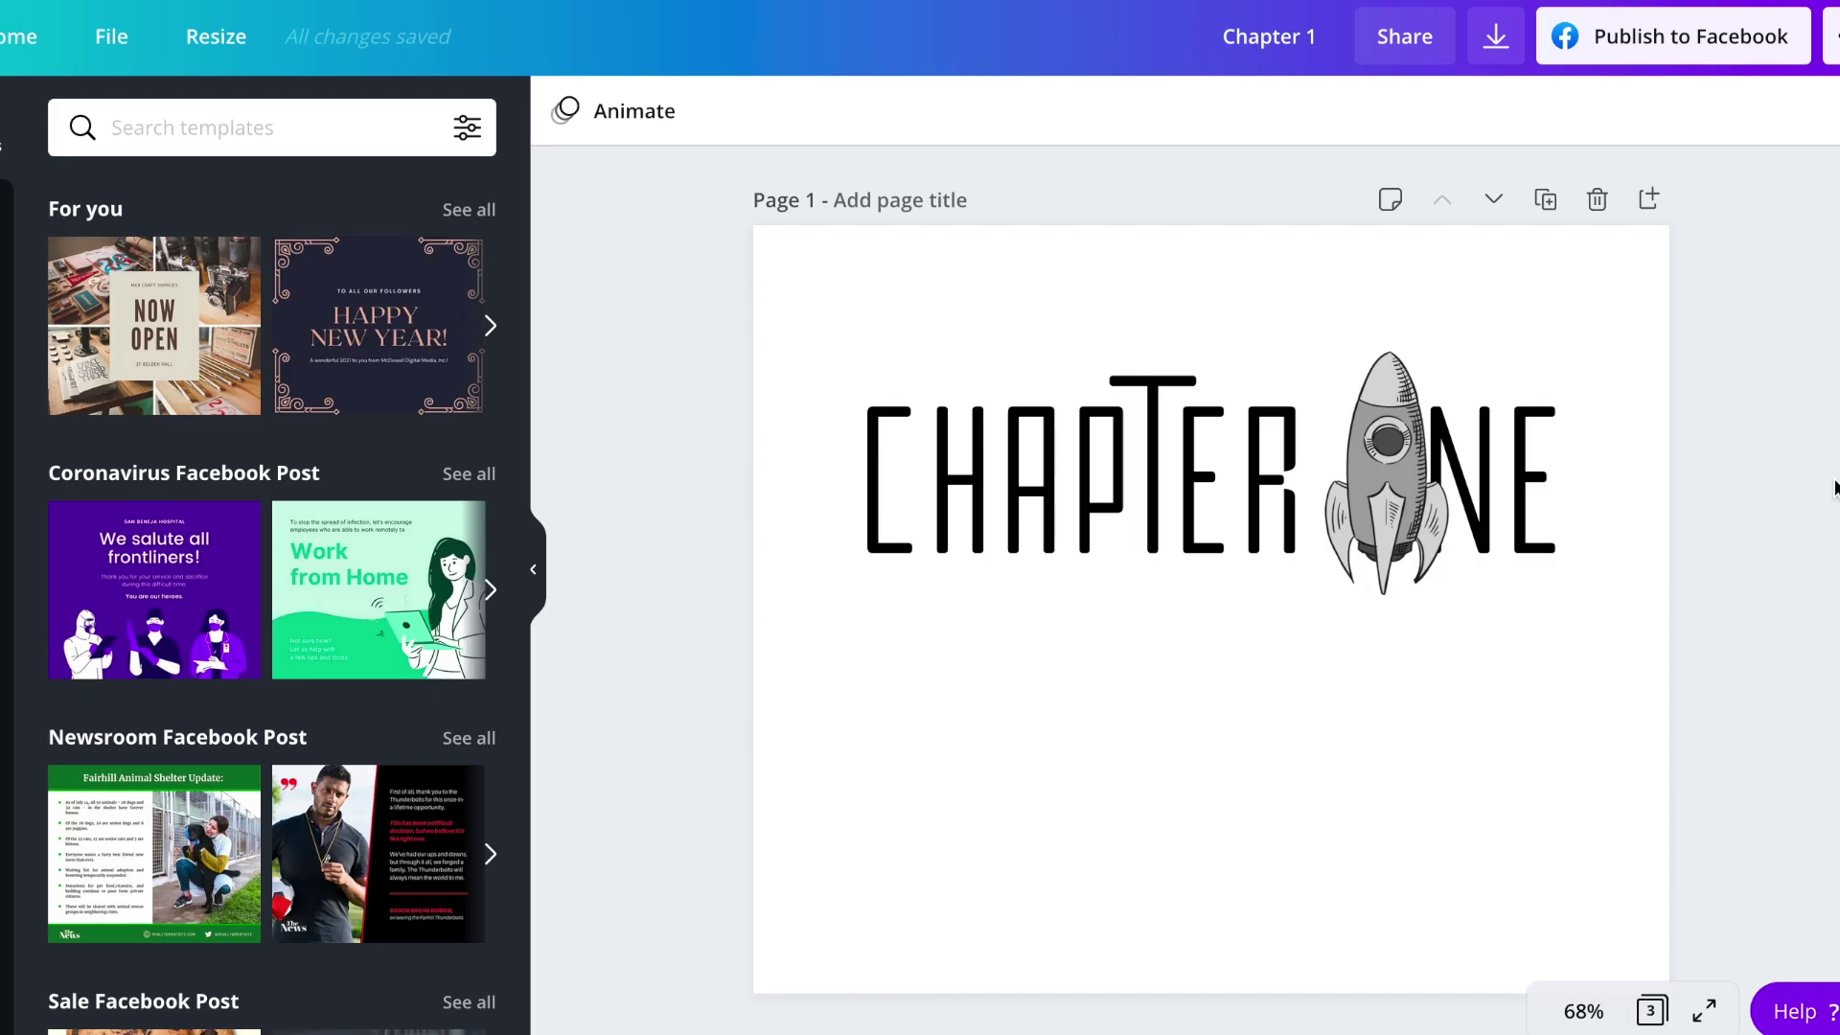
Download page 1 of the Chapter 1 design as PNG and save it as Chapter 1.png.
click(1501, 54)
click(1533, 239)
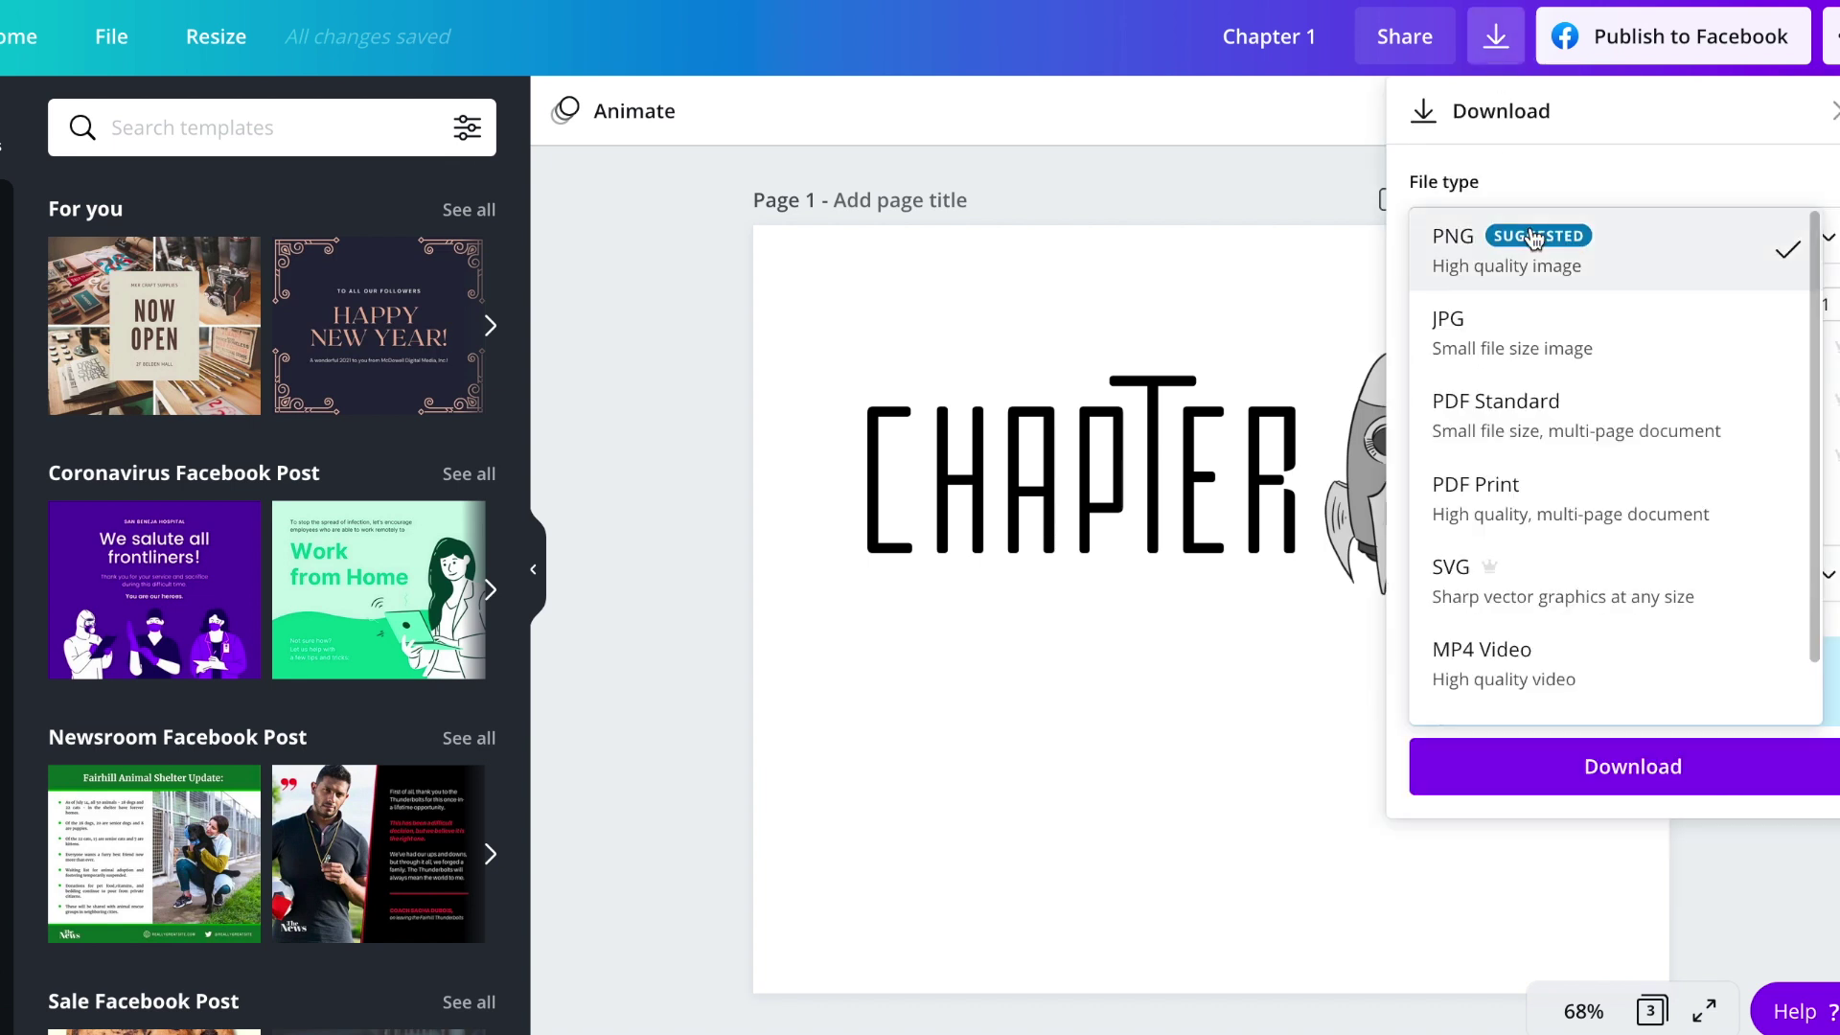
click(1550, 790)
click(1466, 573)
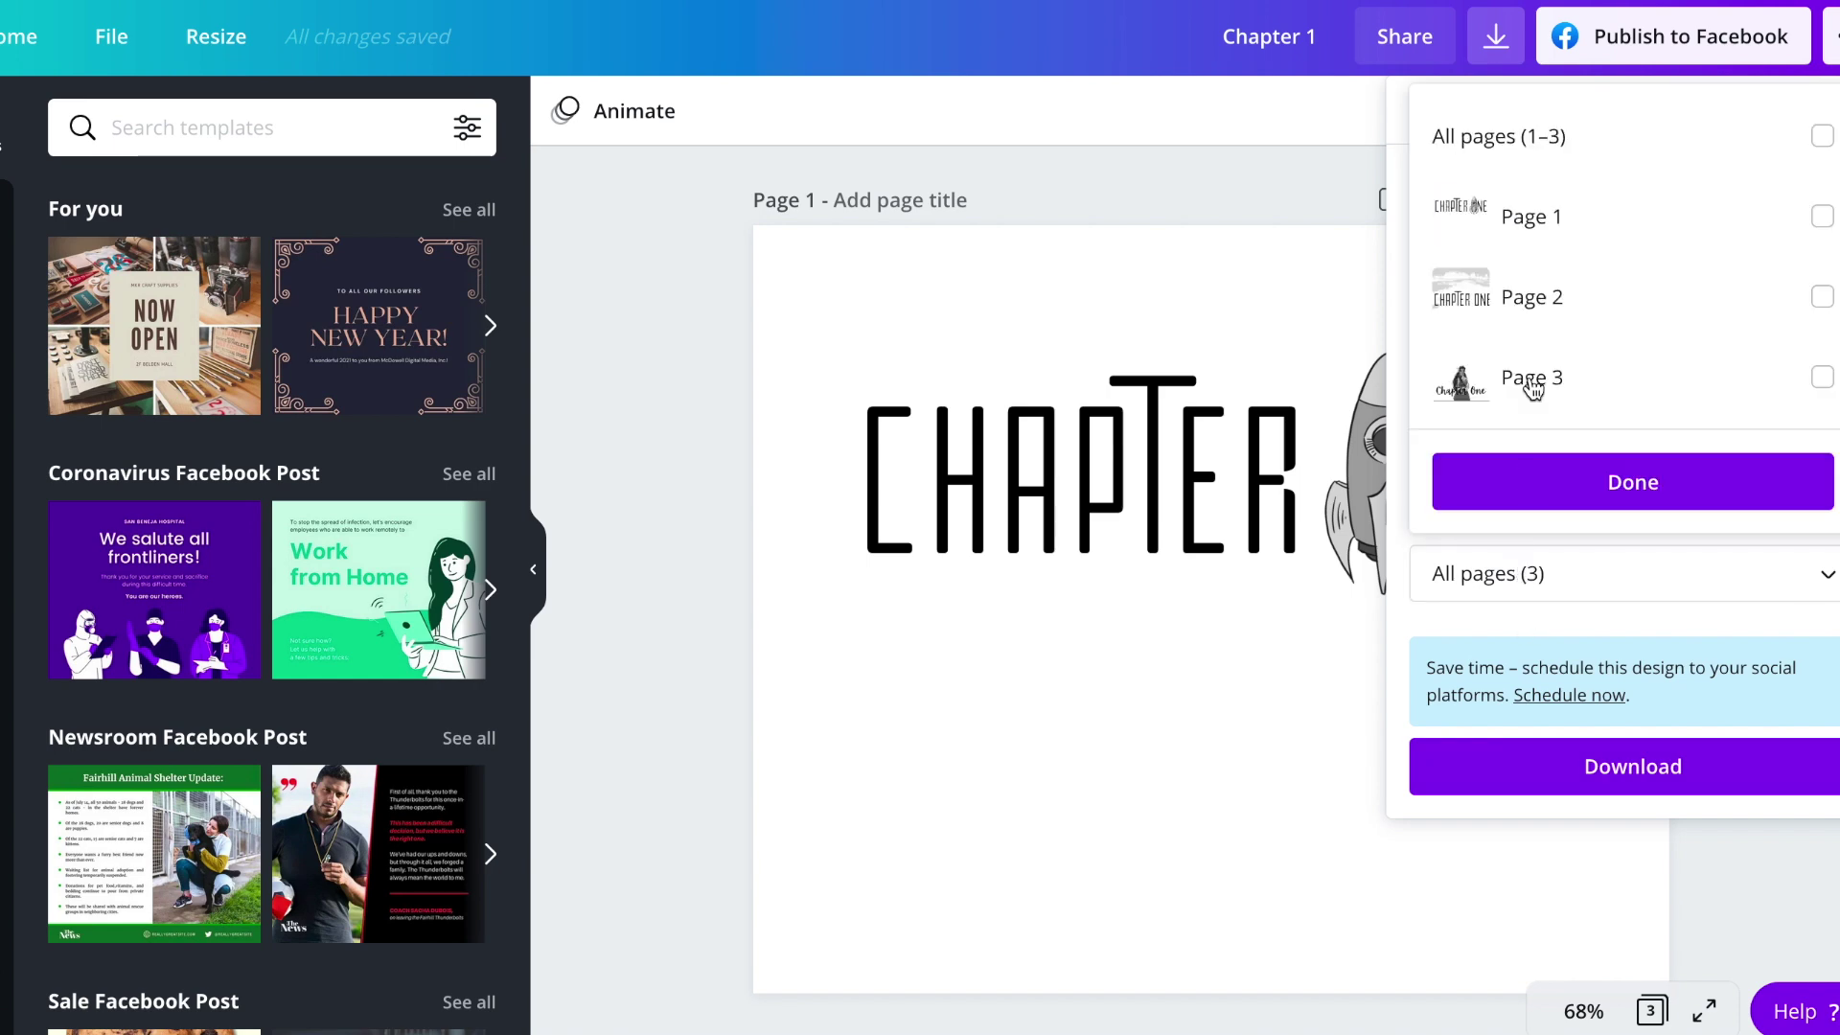
click(1552, 220)
click(1591, 489)
click(1618, 775)
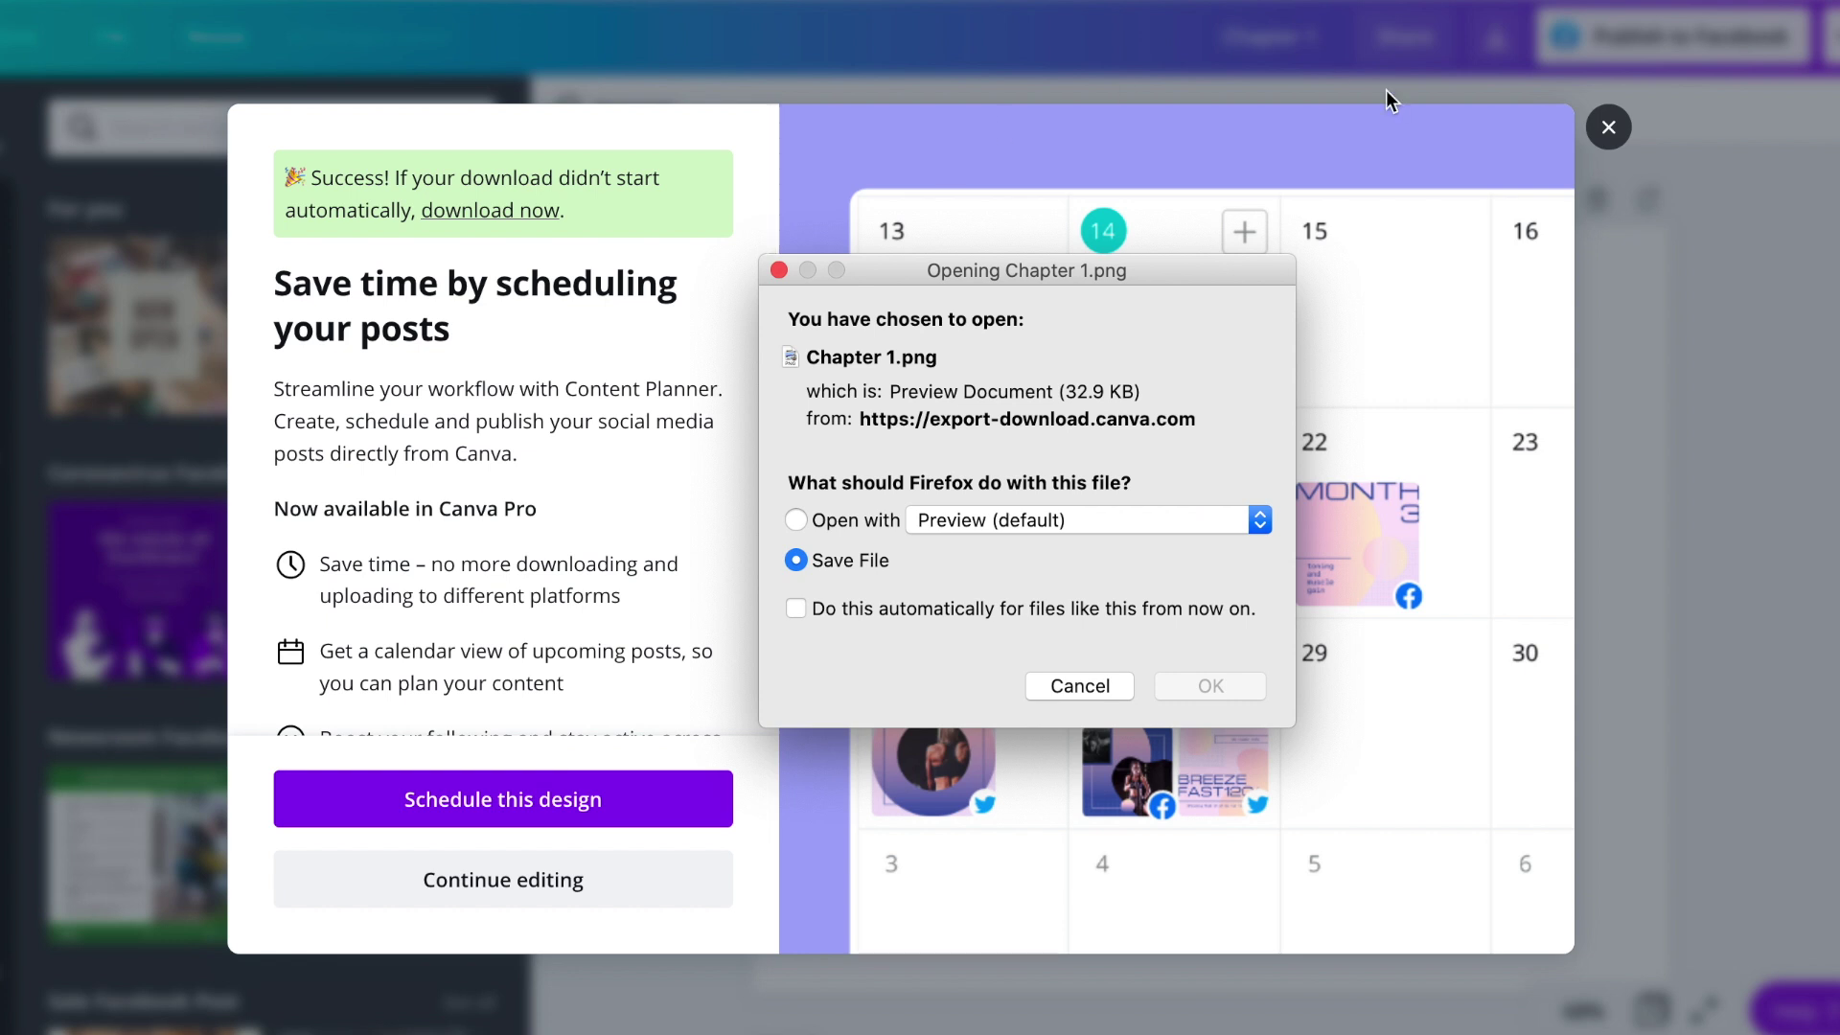
click(1218, 696)
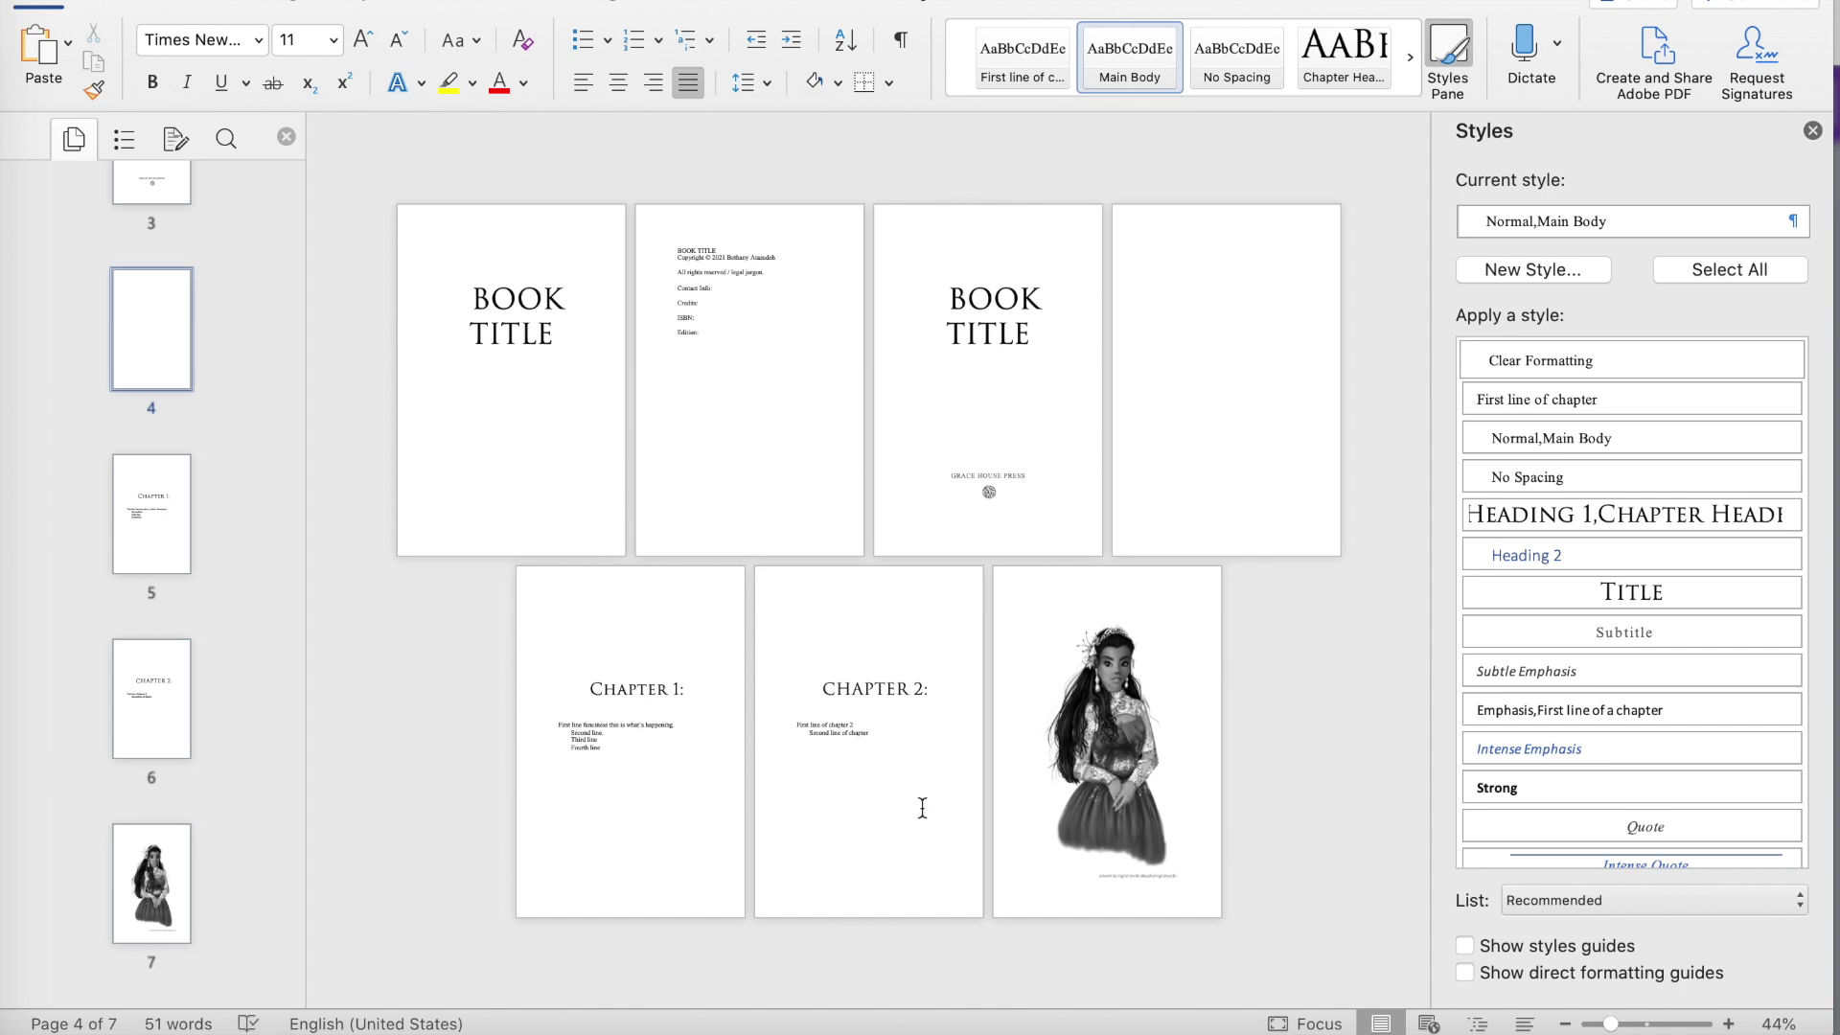
Select and delete the CHAPTER 1: heading text on page 5.
drag(590, 674, 694, 687)
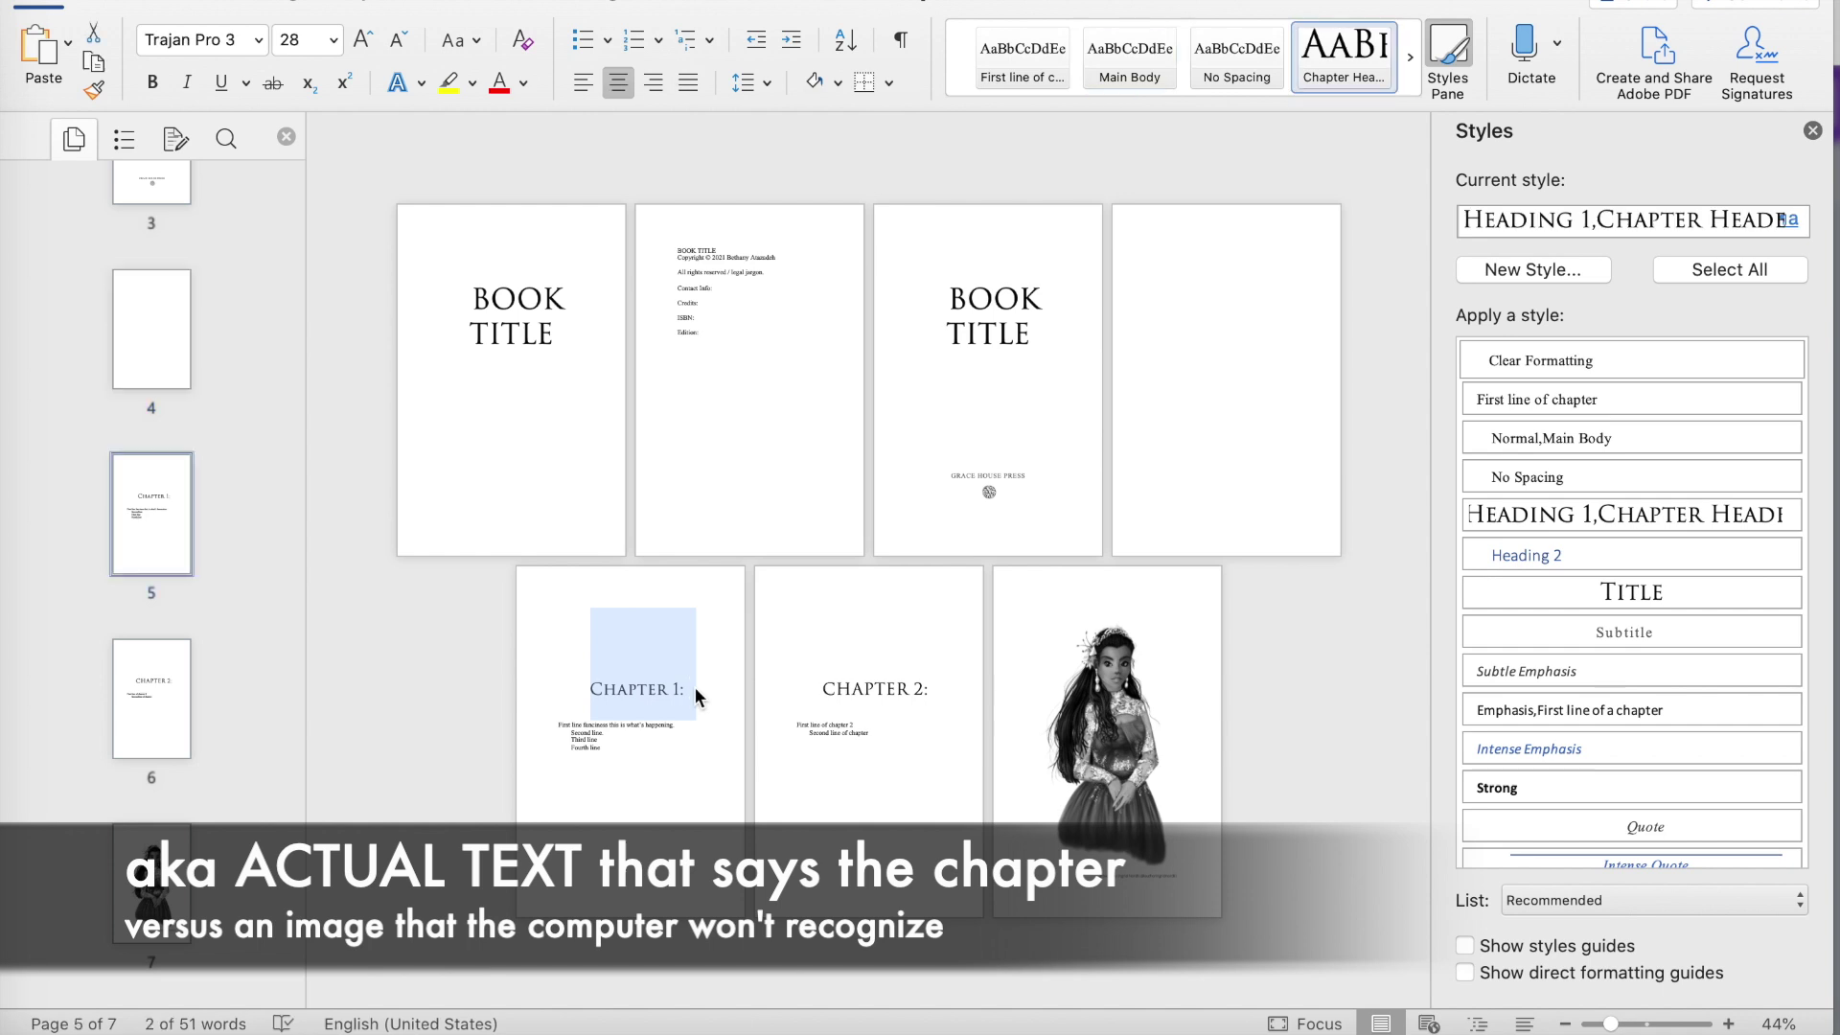
drag(808, 690, 960, 684)
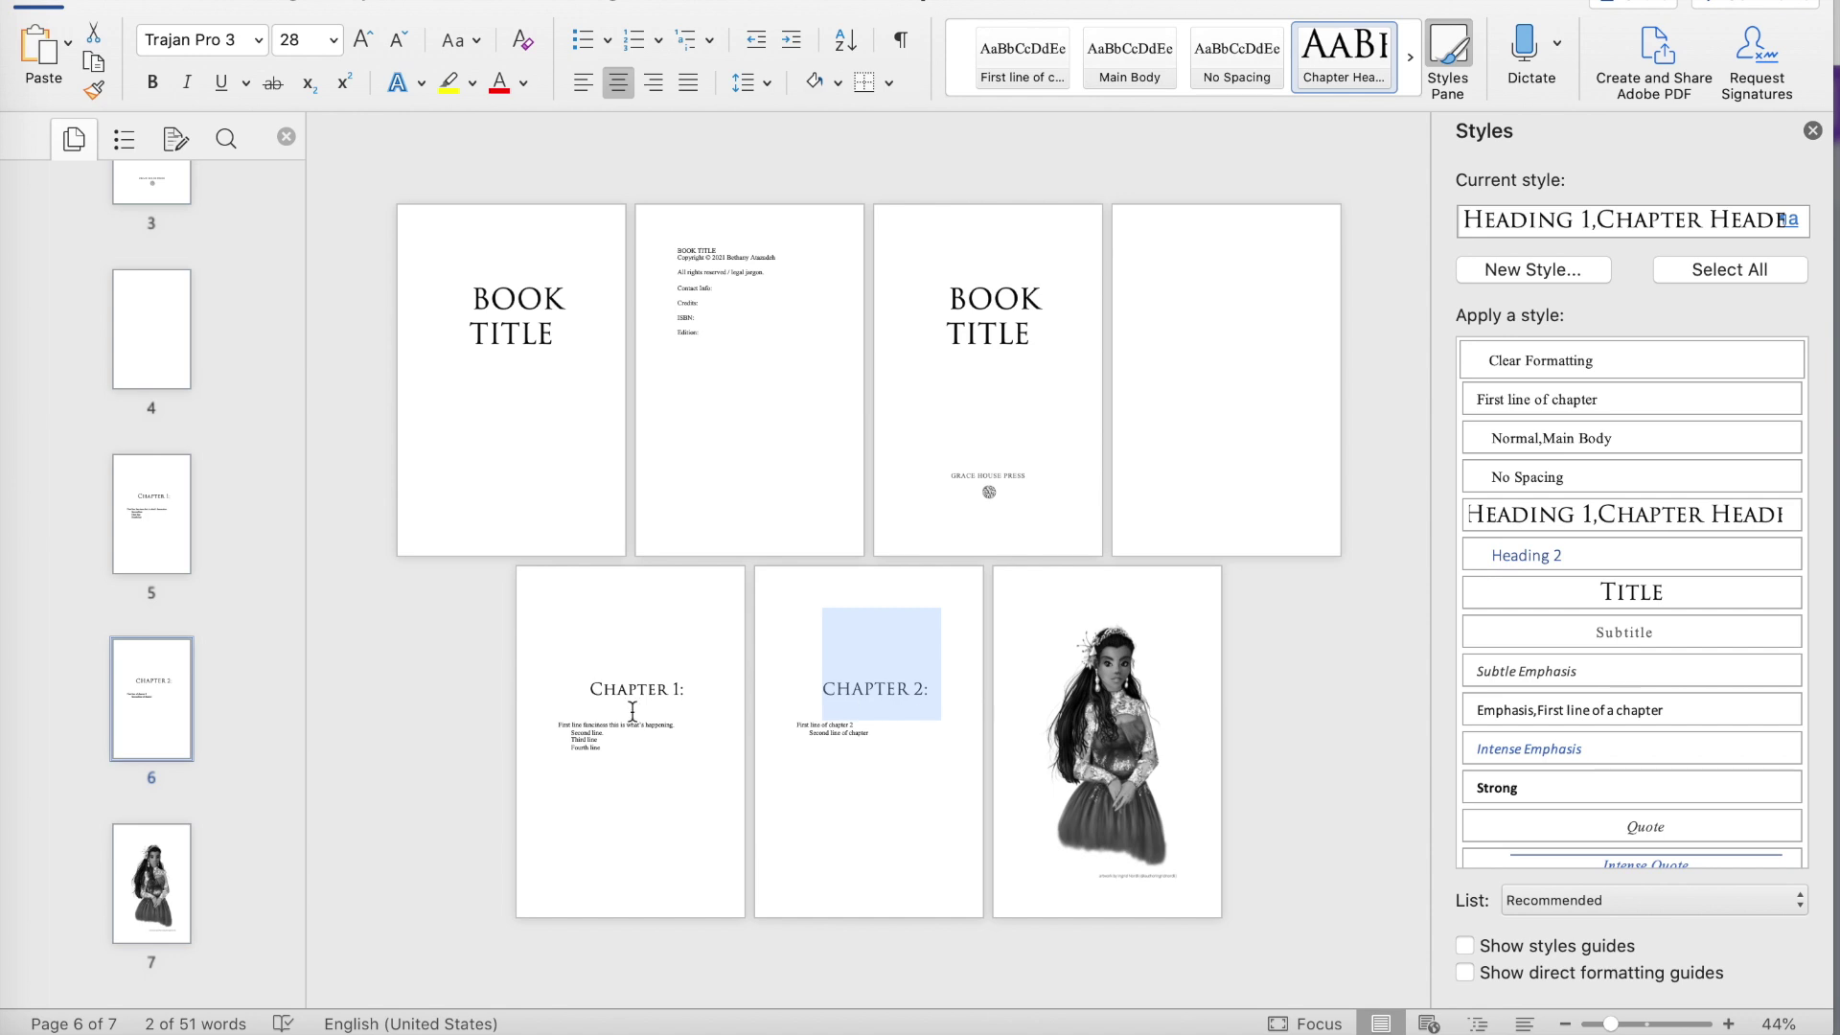
drag(692, 688, 579, 686)
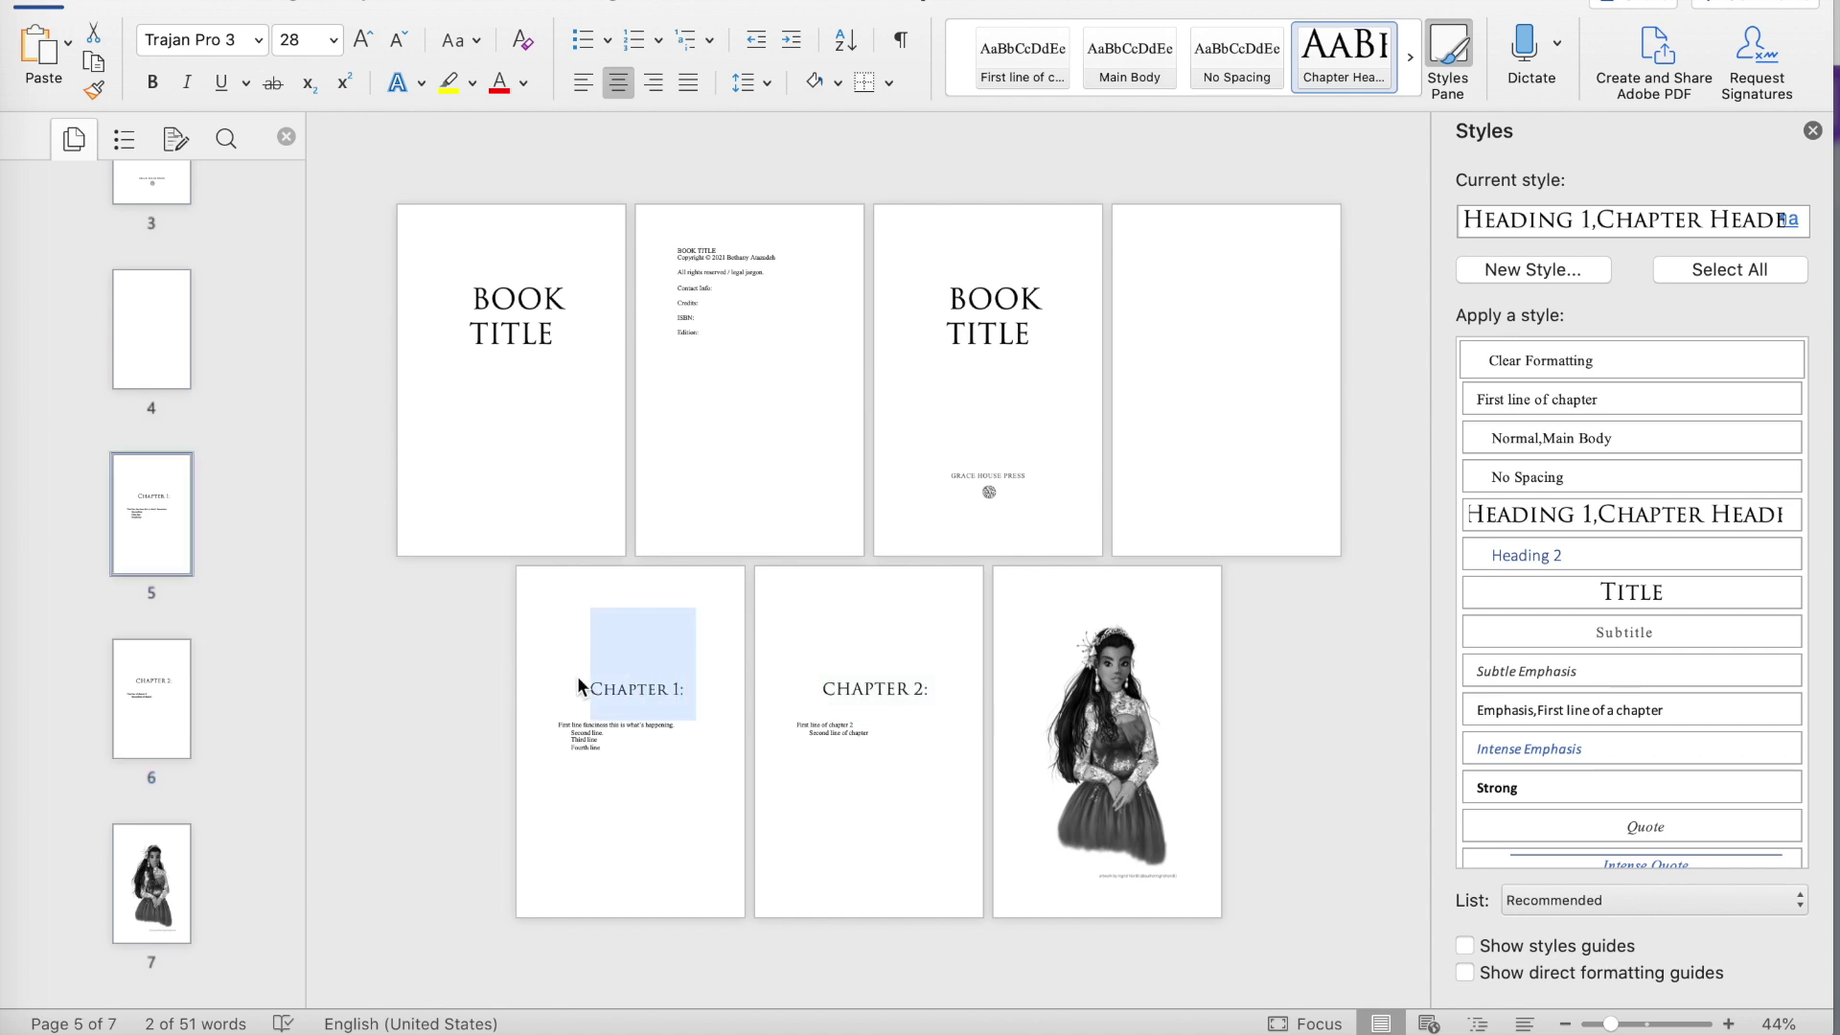
key(BackSpace)
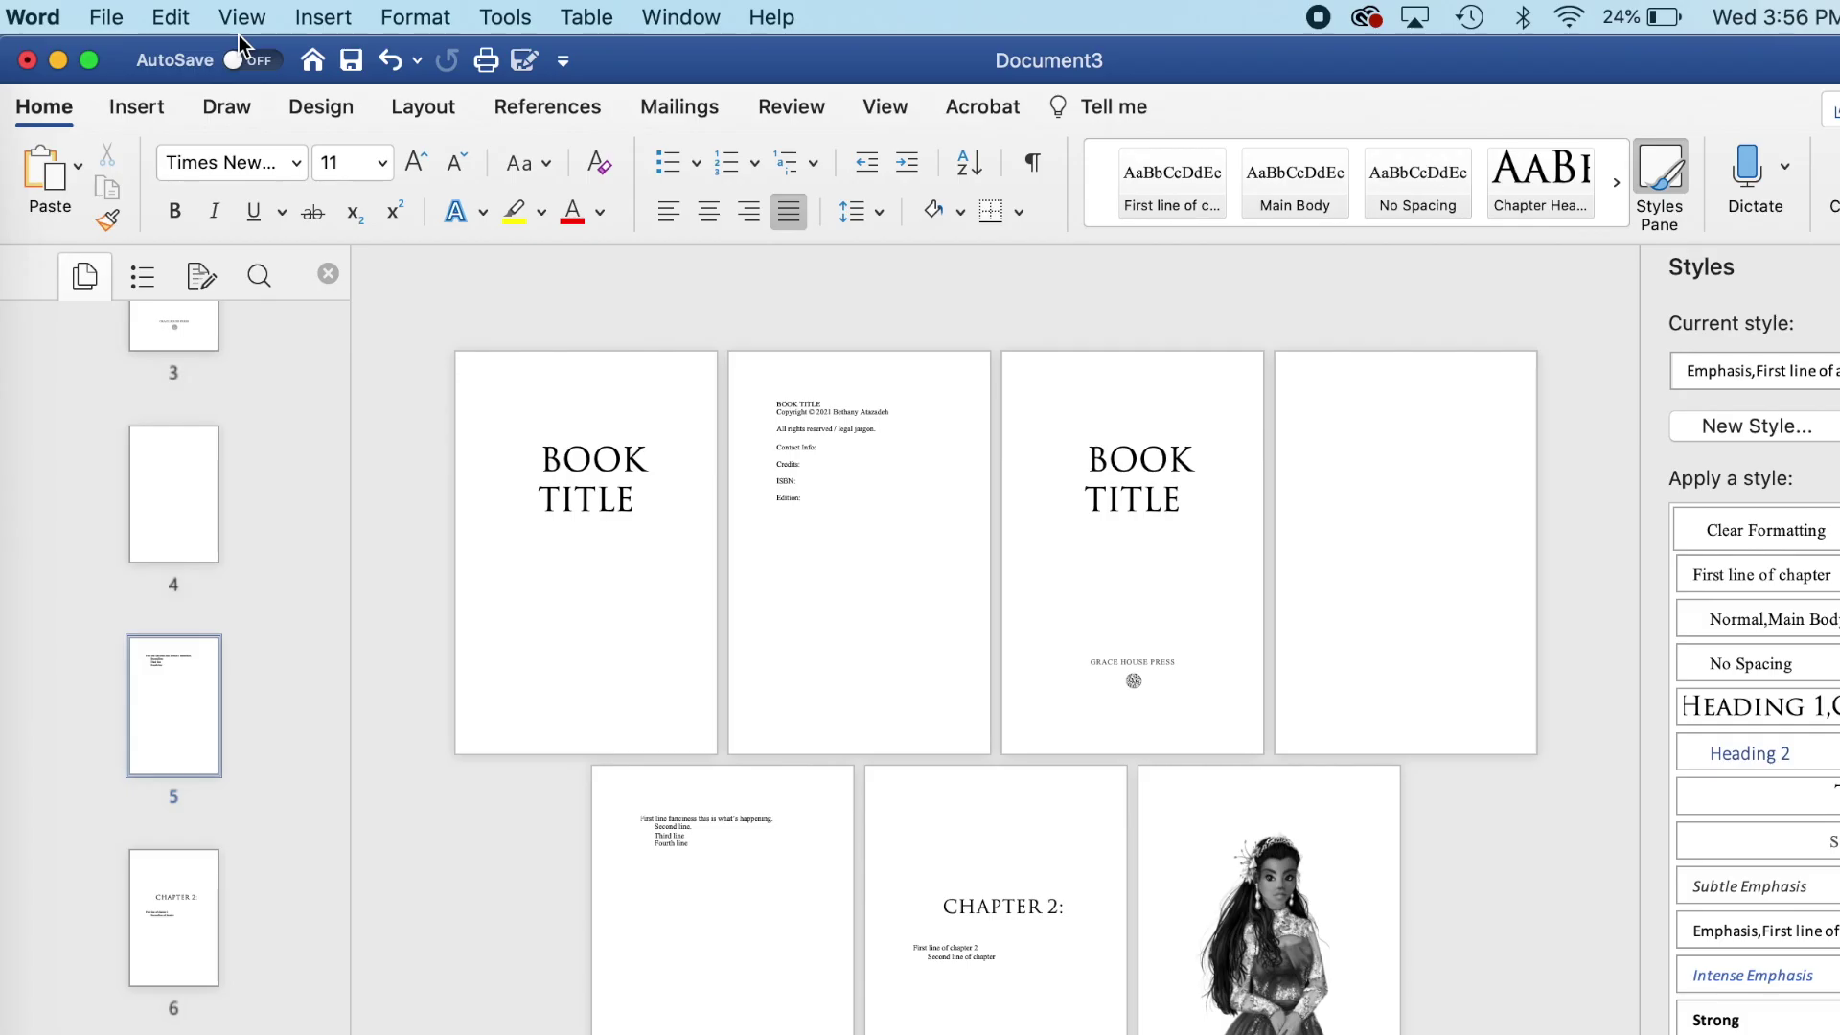
Insert the CHAPTER ONE rocket image from file at the top of page 5.
click(154, 107)
click(274, 195)
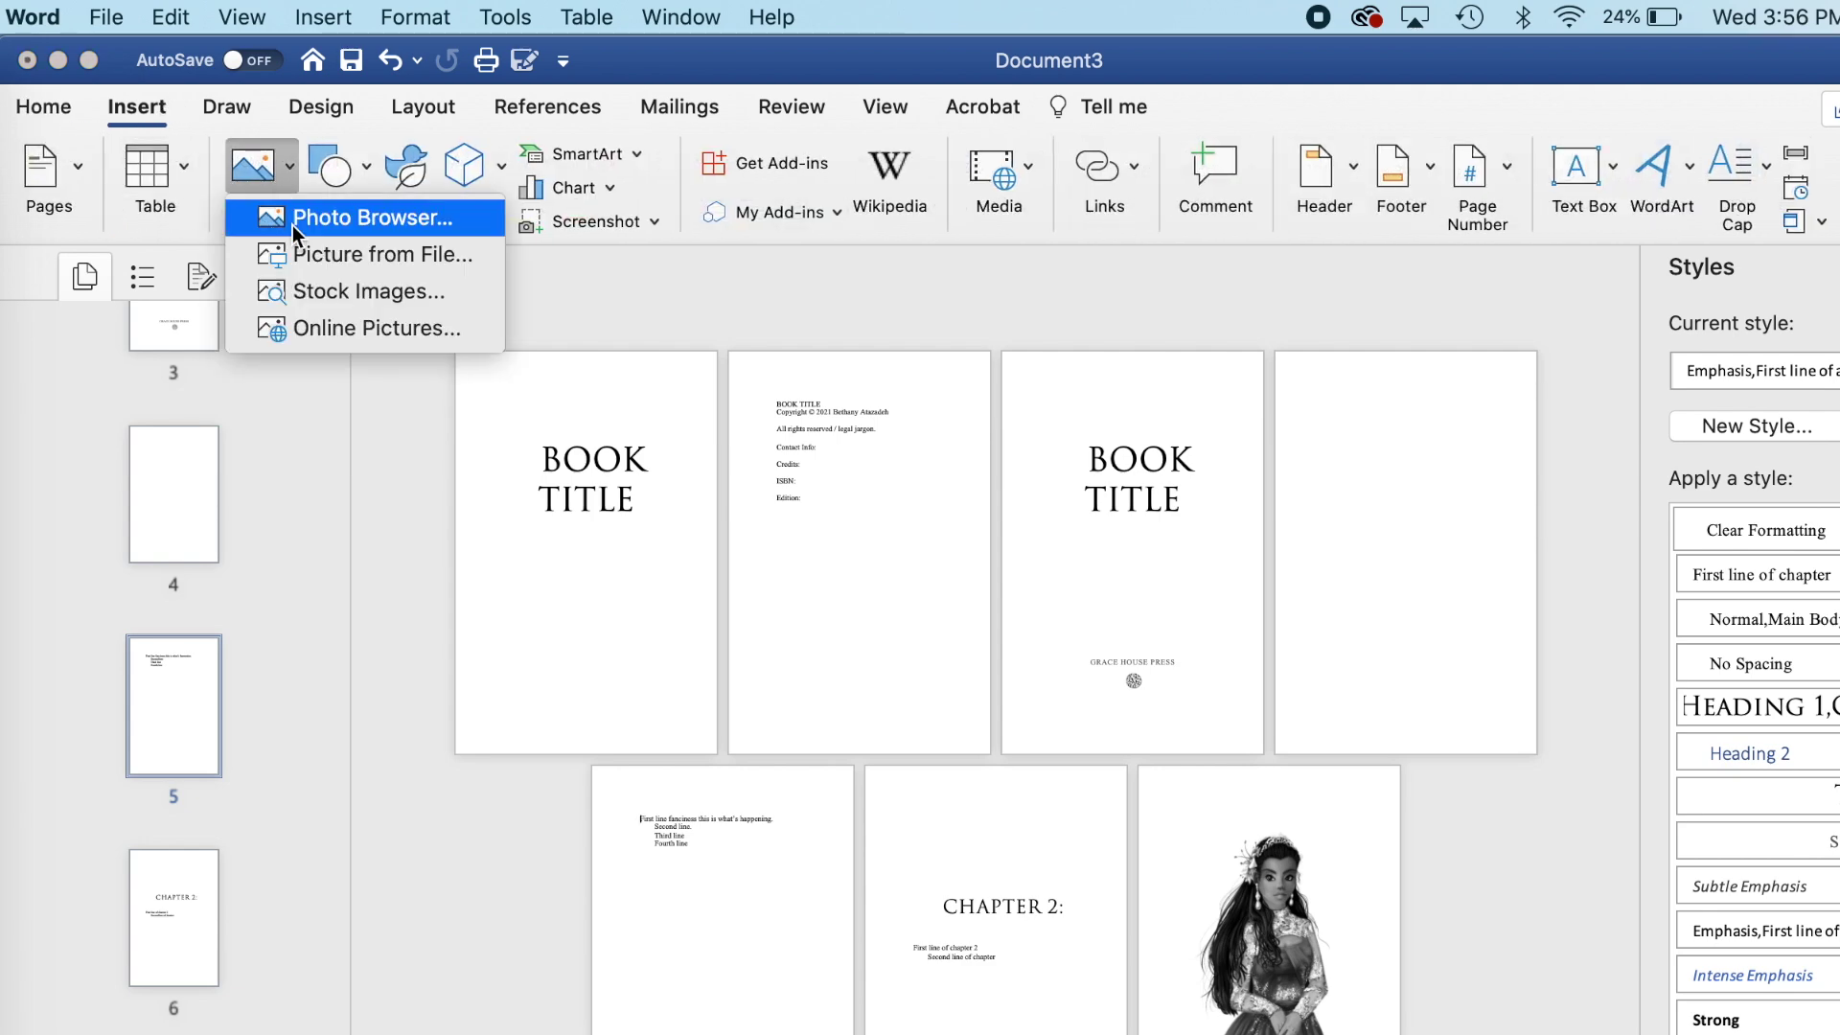
click(316, 251)
click(1629, 862)
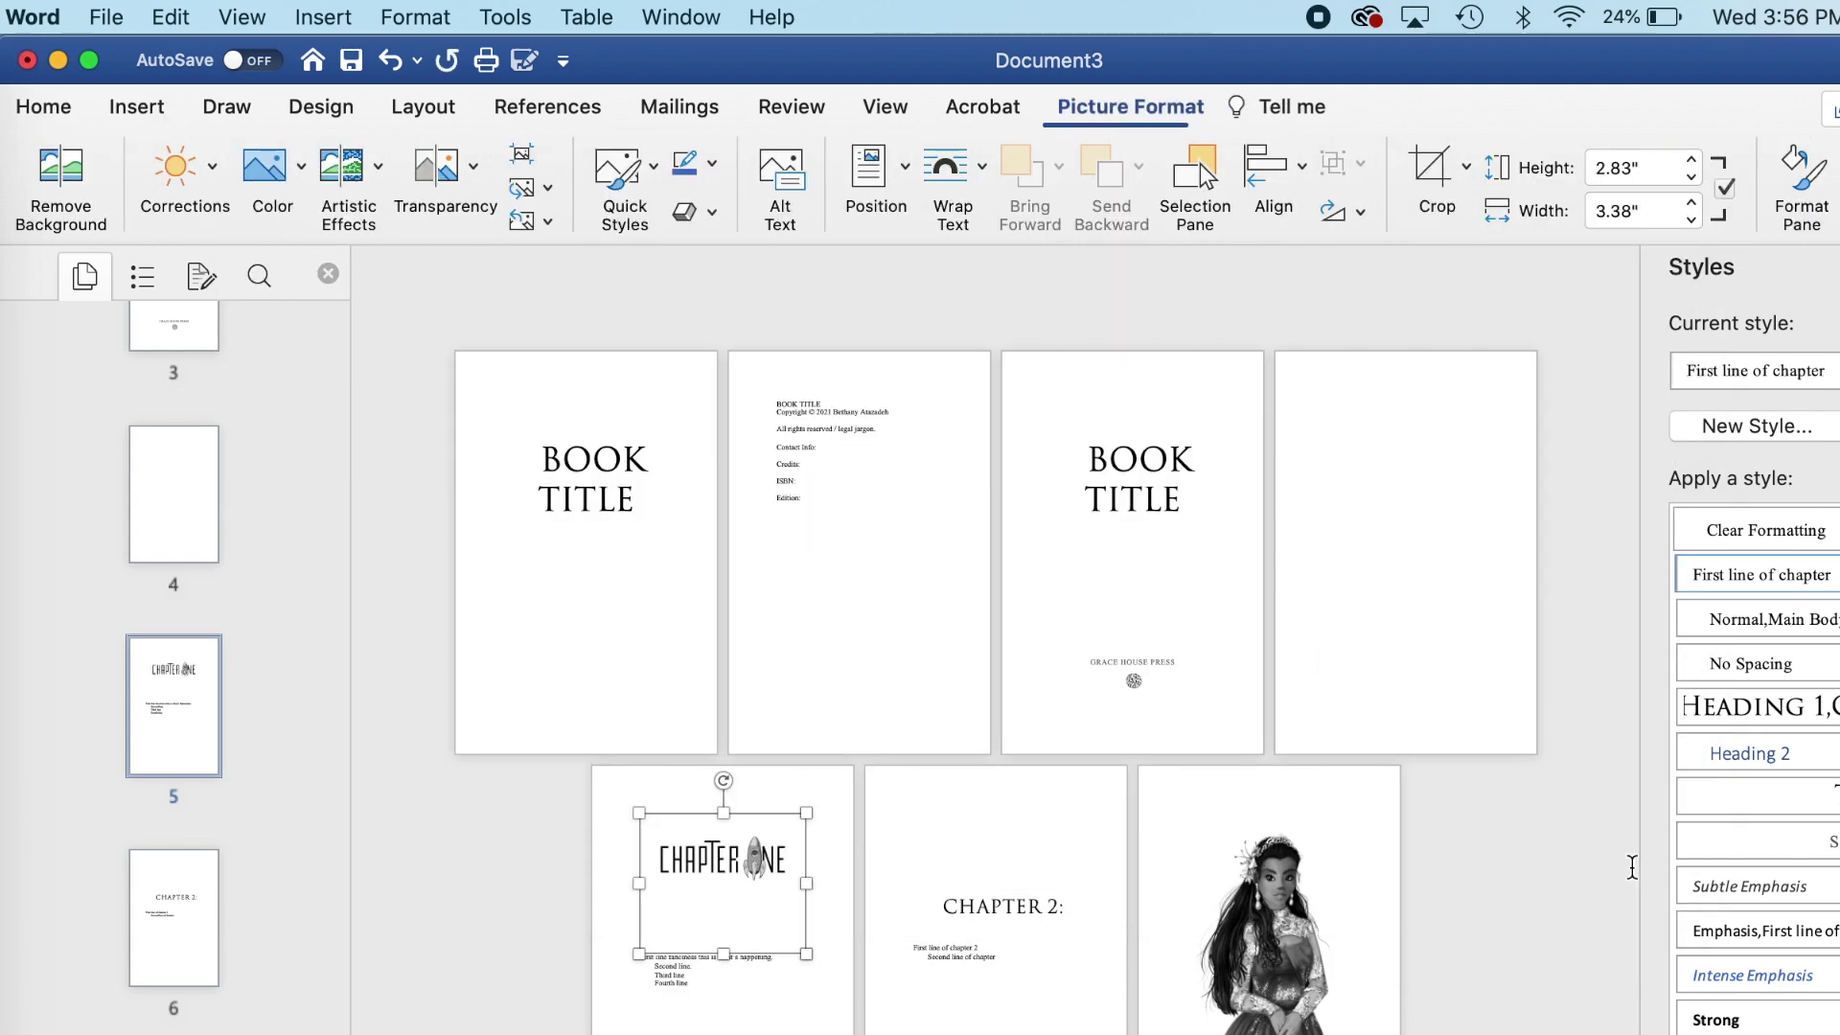
click(812, 981)
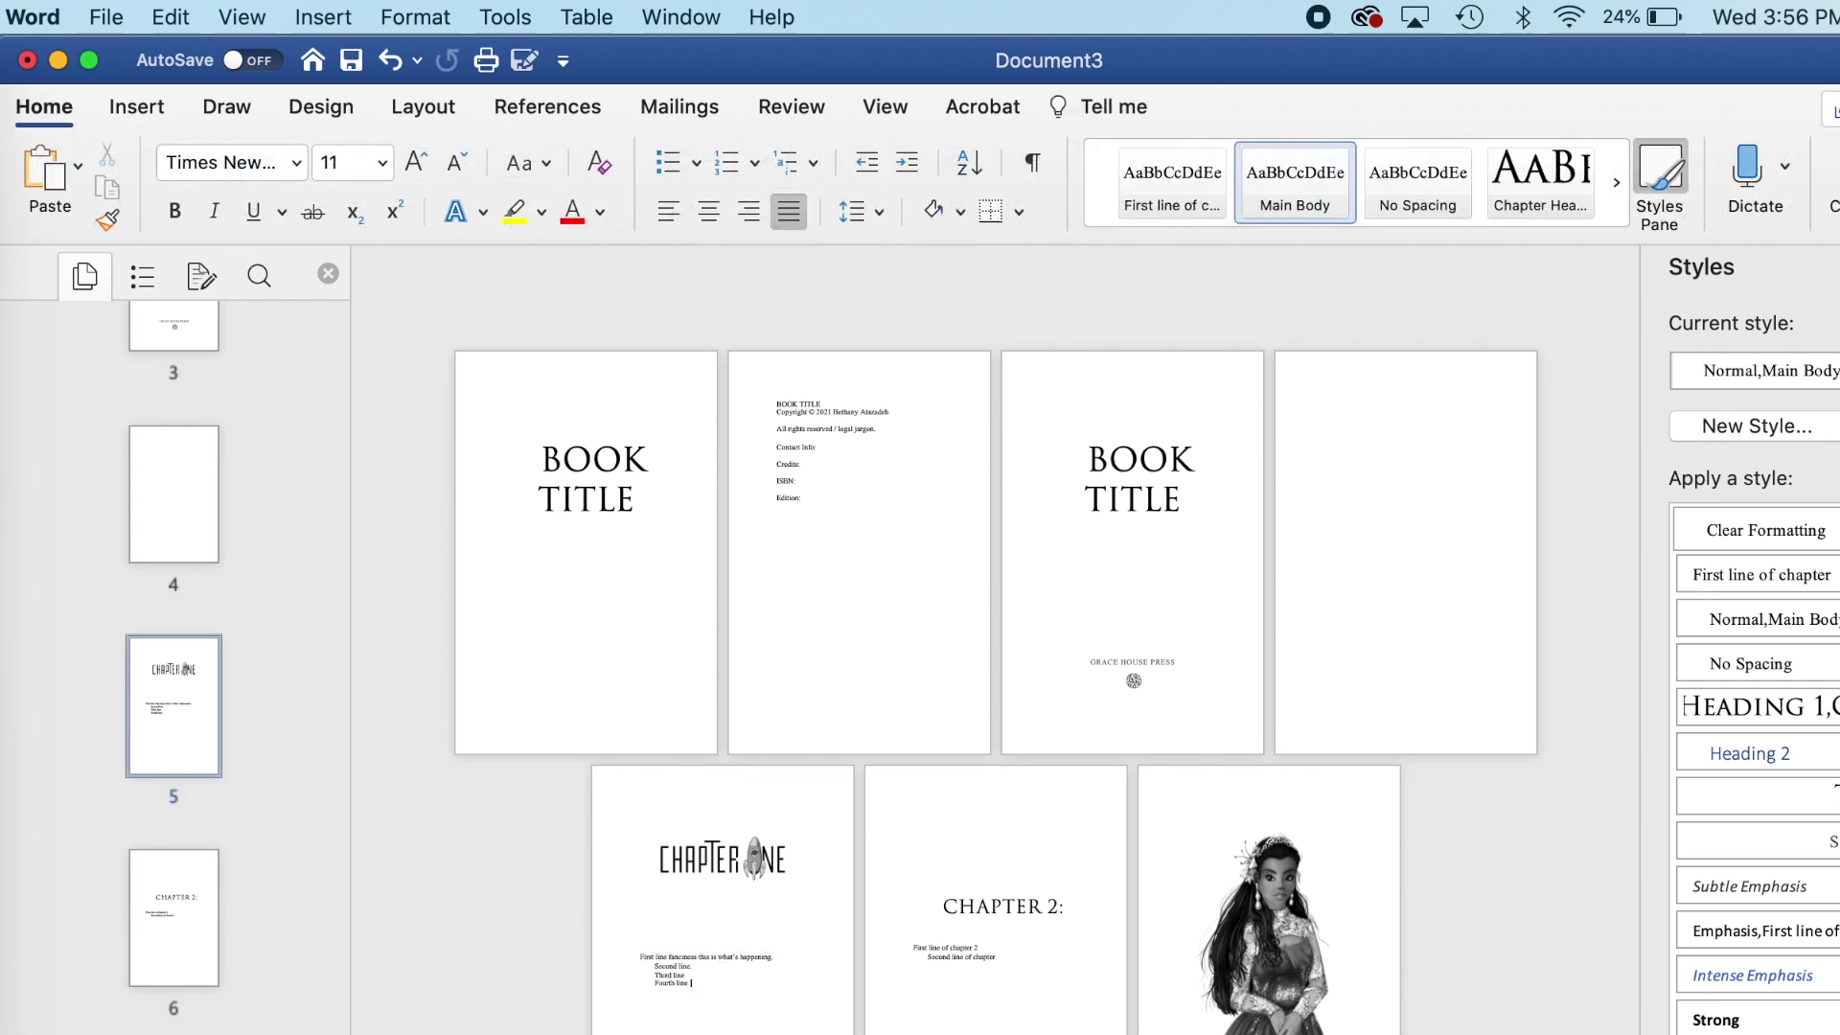
scroll(997, 671, up, 5)
scroll(997, 671, down, 3)
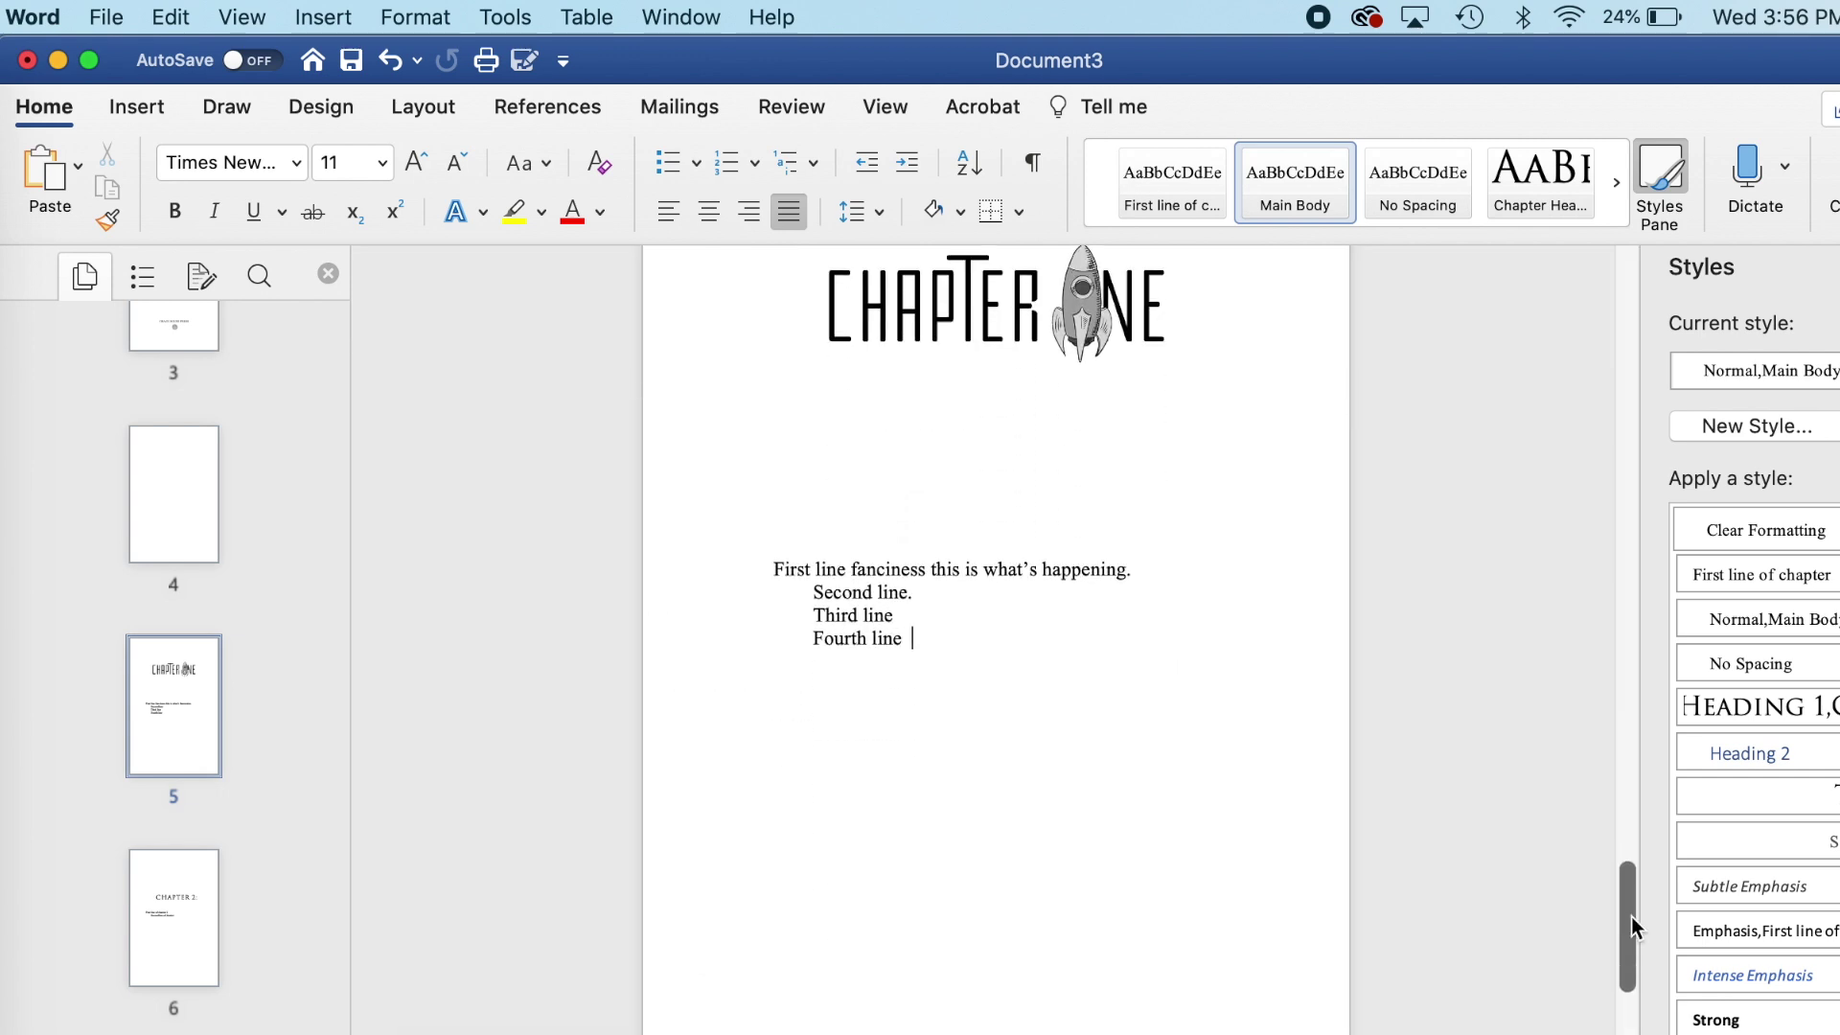
scroll(1636, 927, up, 3)
scroll(1636, 928, up, 2)
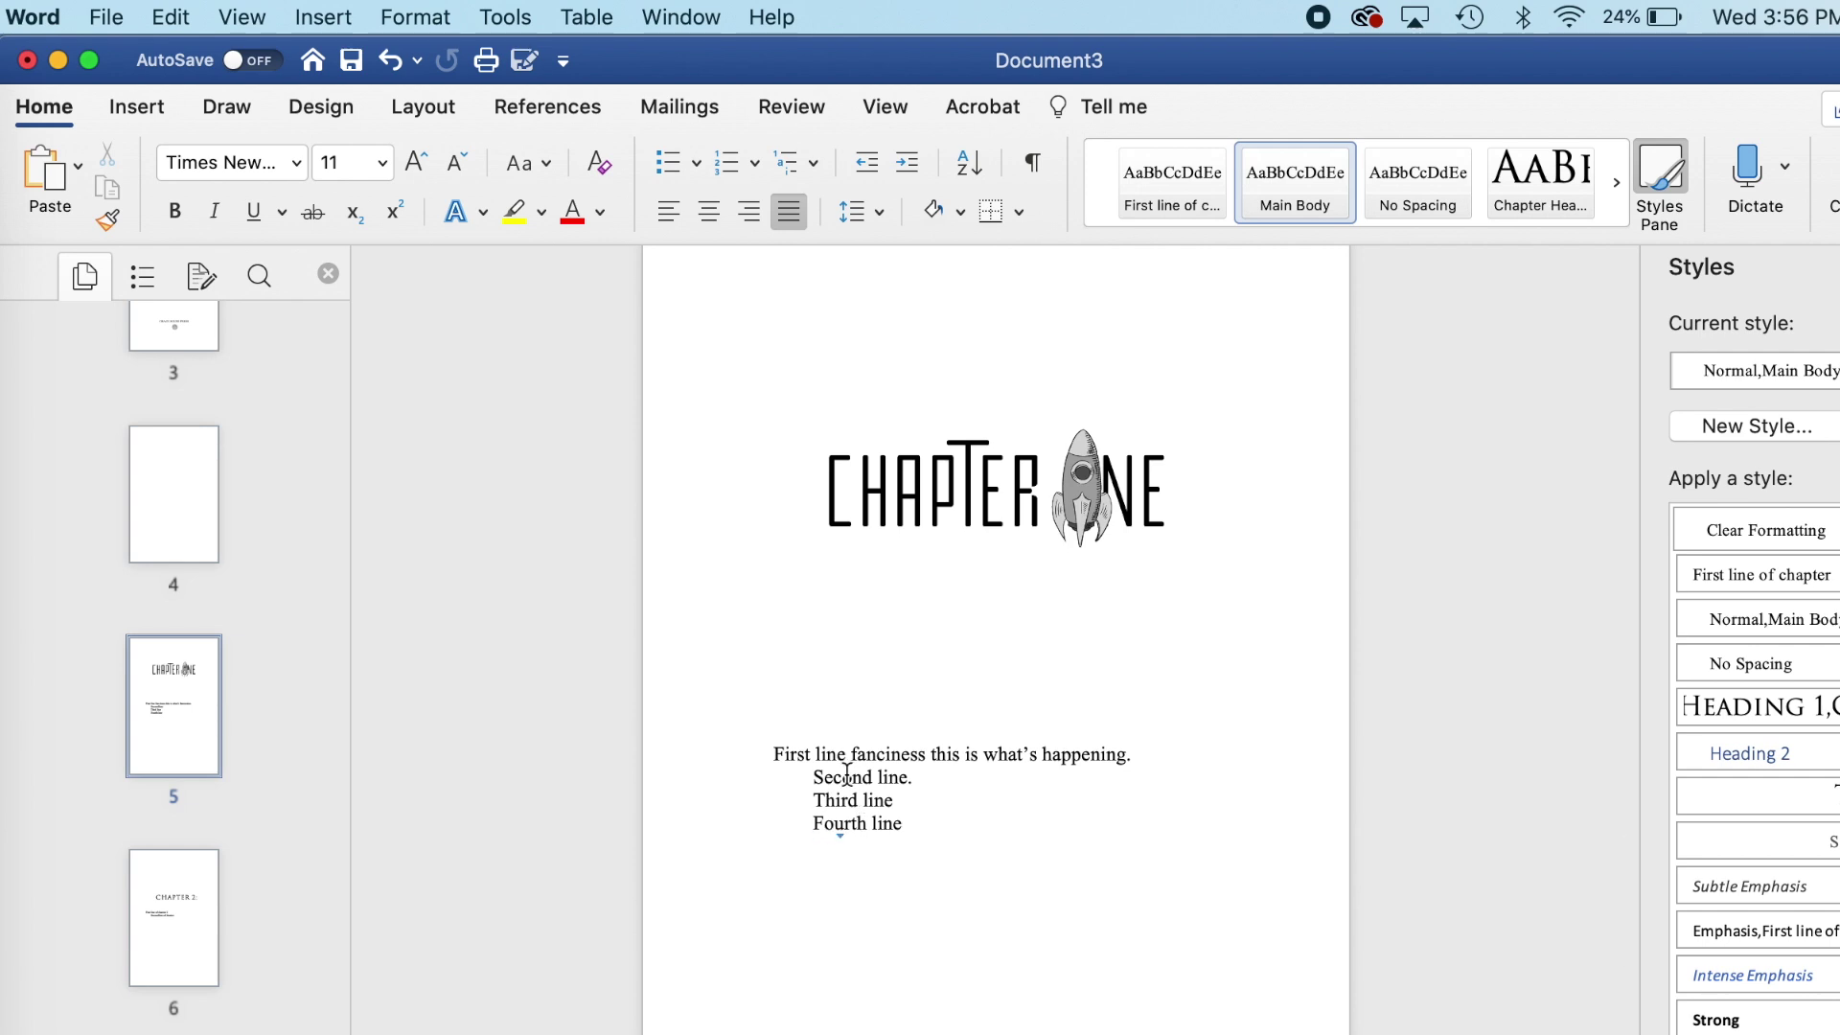
drag(815, 777, 950, 918)
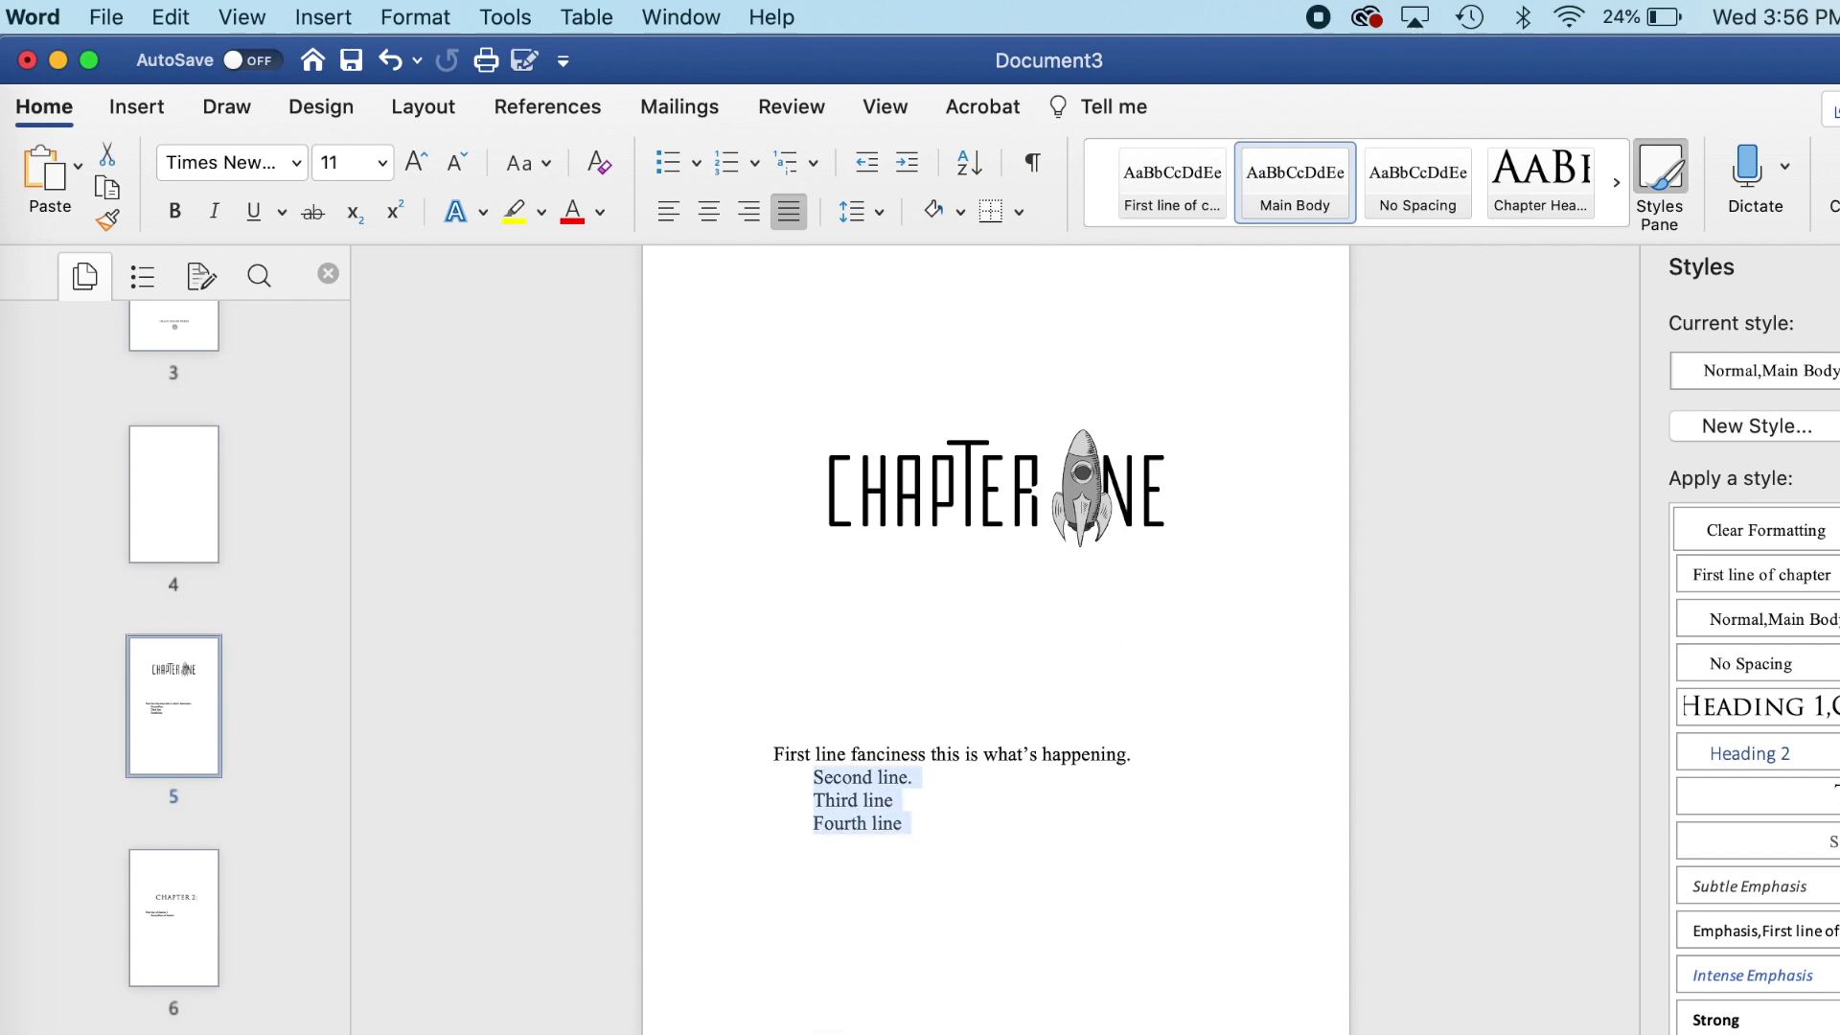
click(1528, 682)
scroll(1528, 682, up, 3)
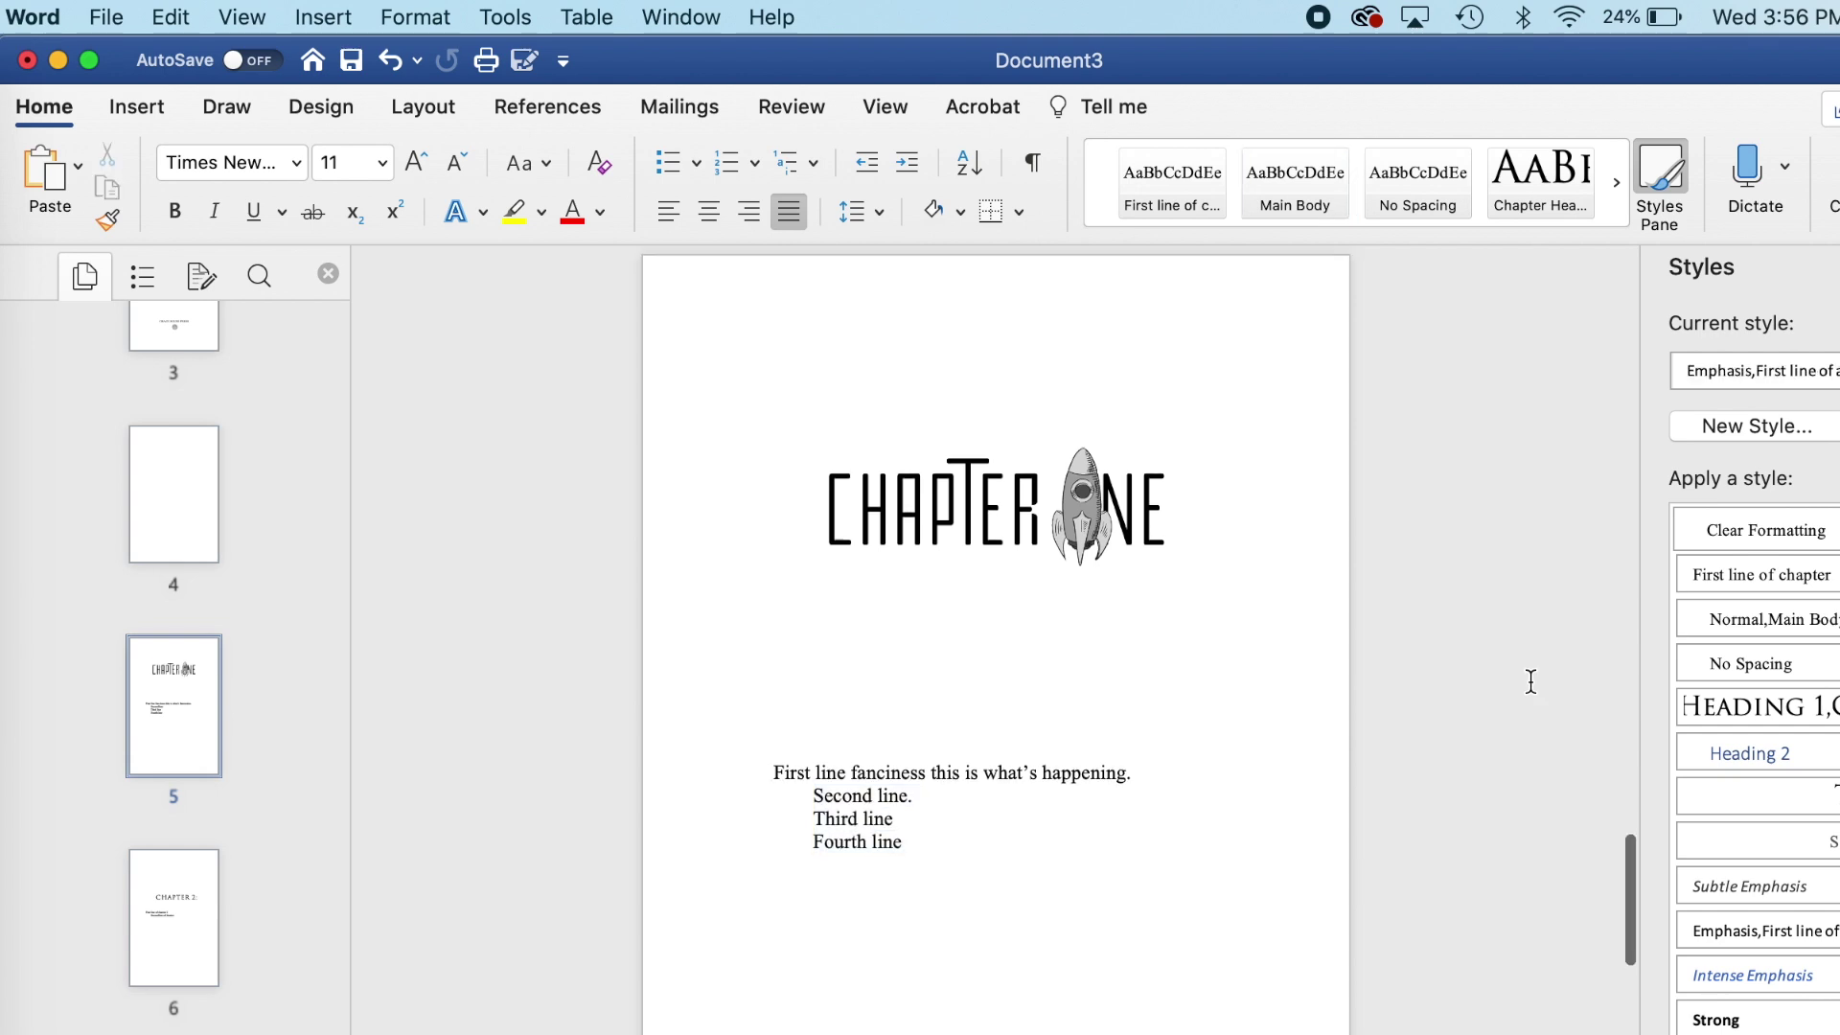
click(1083, 569)
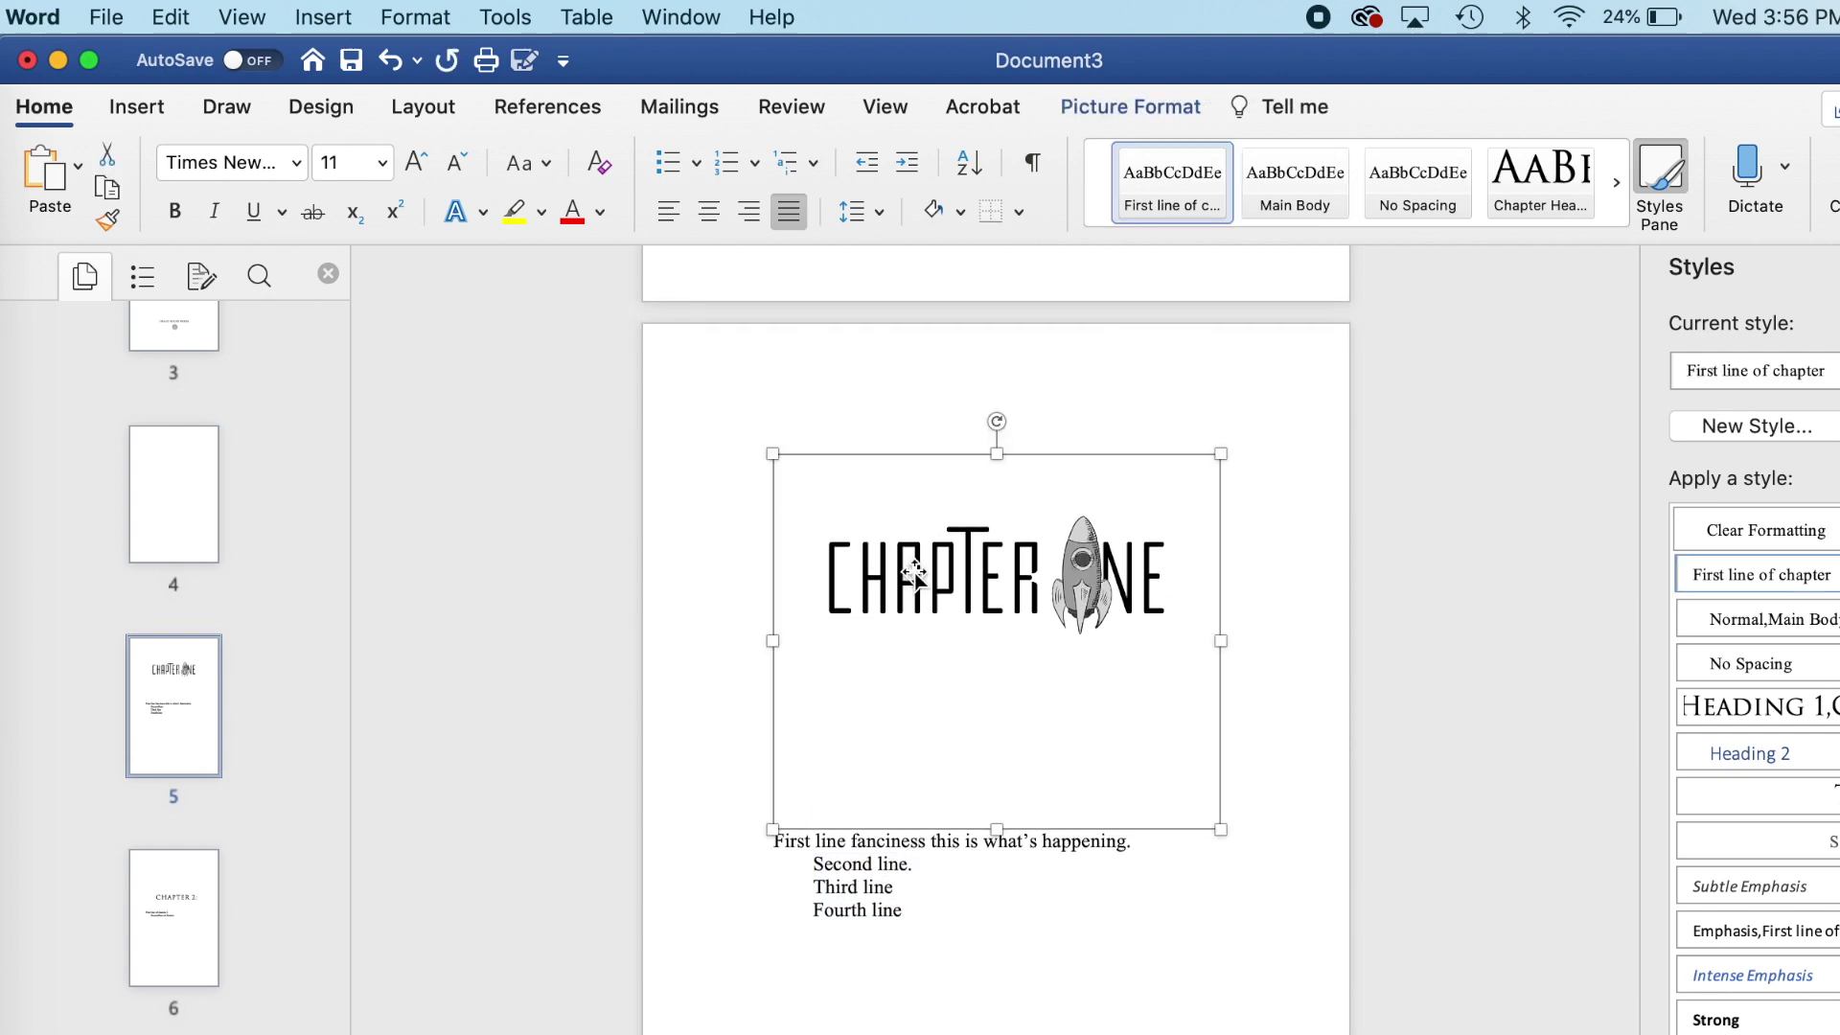
click(920, 911)
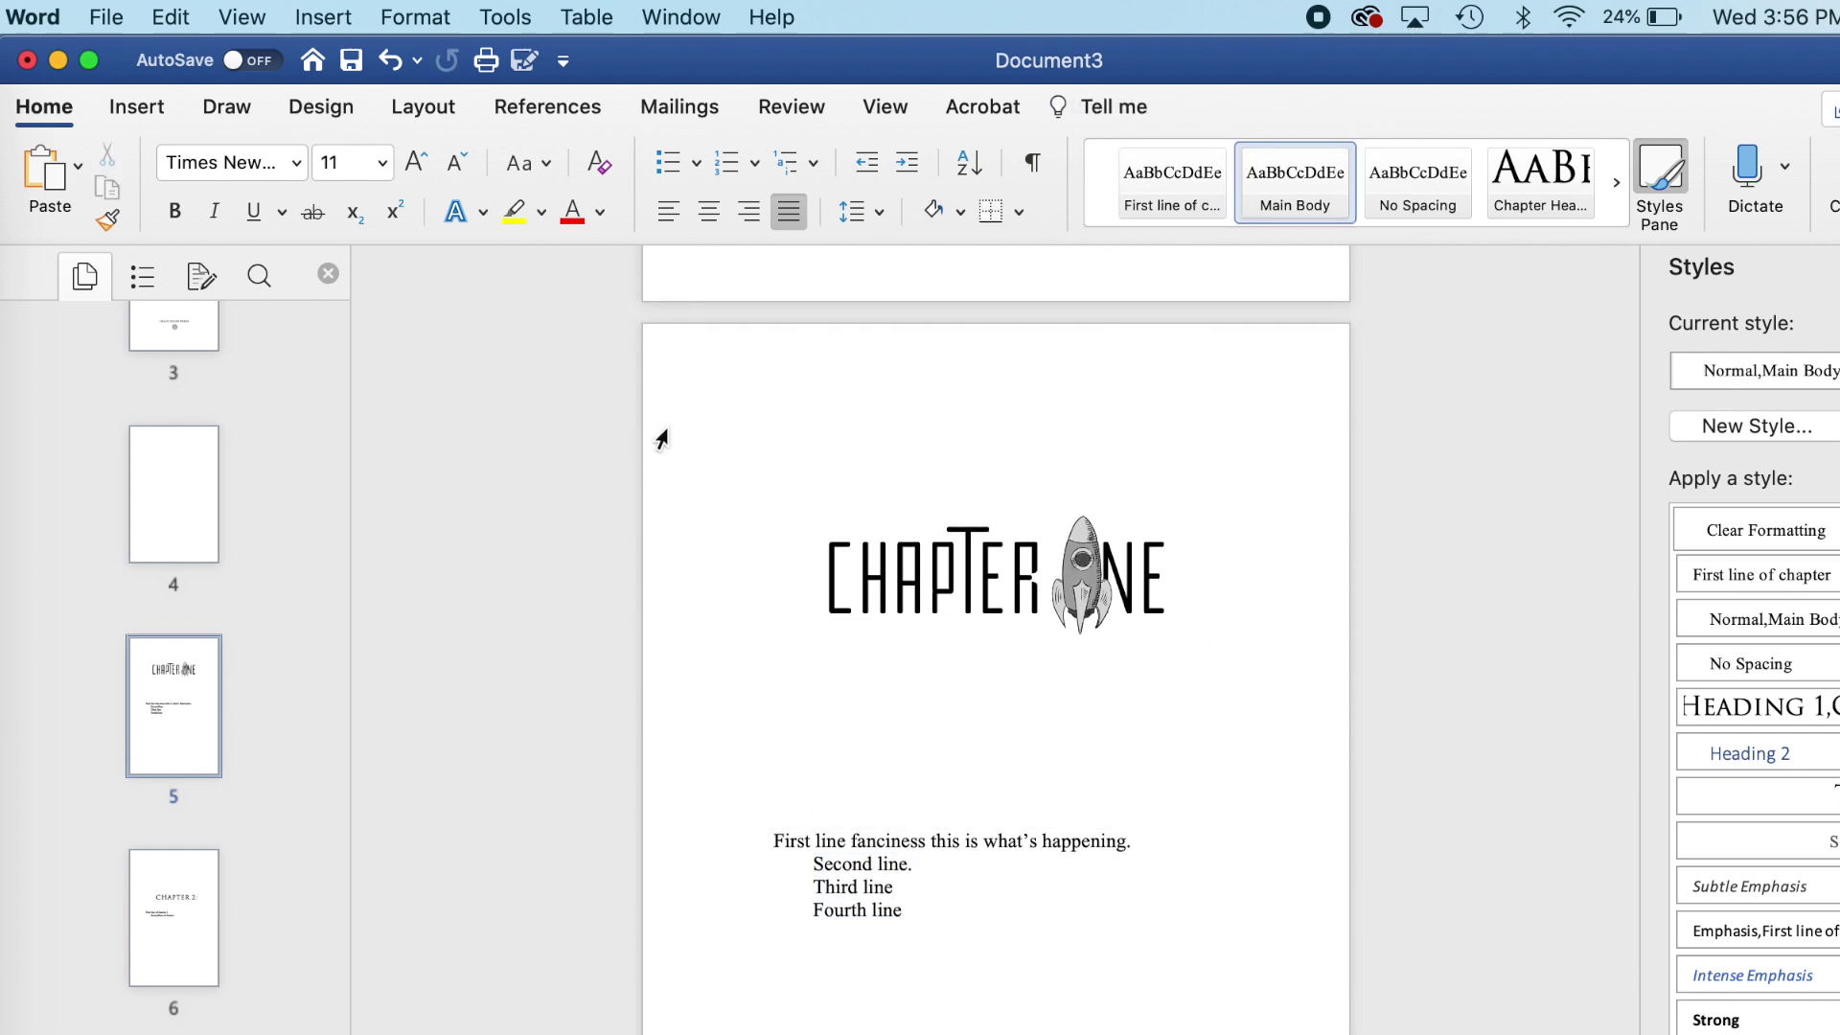
click(1147, 532)
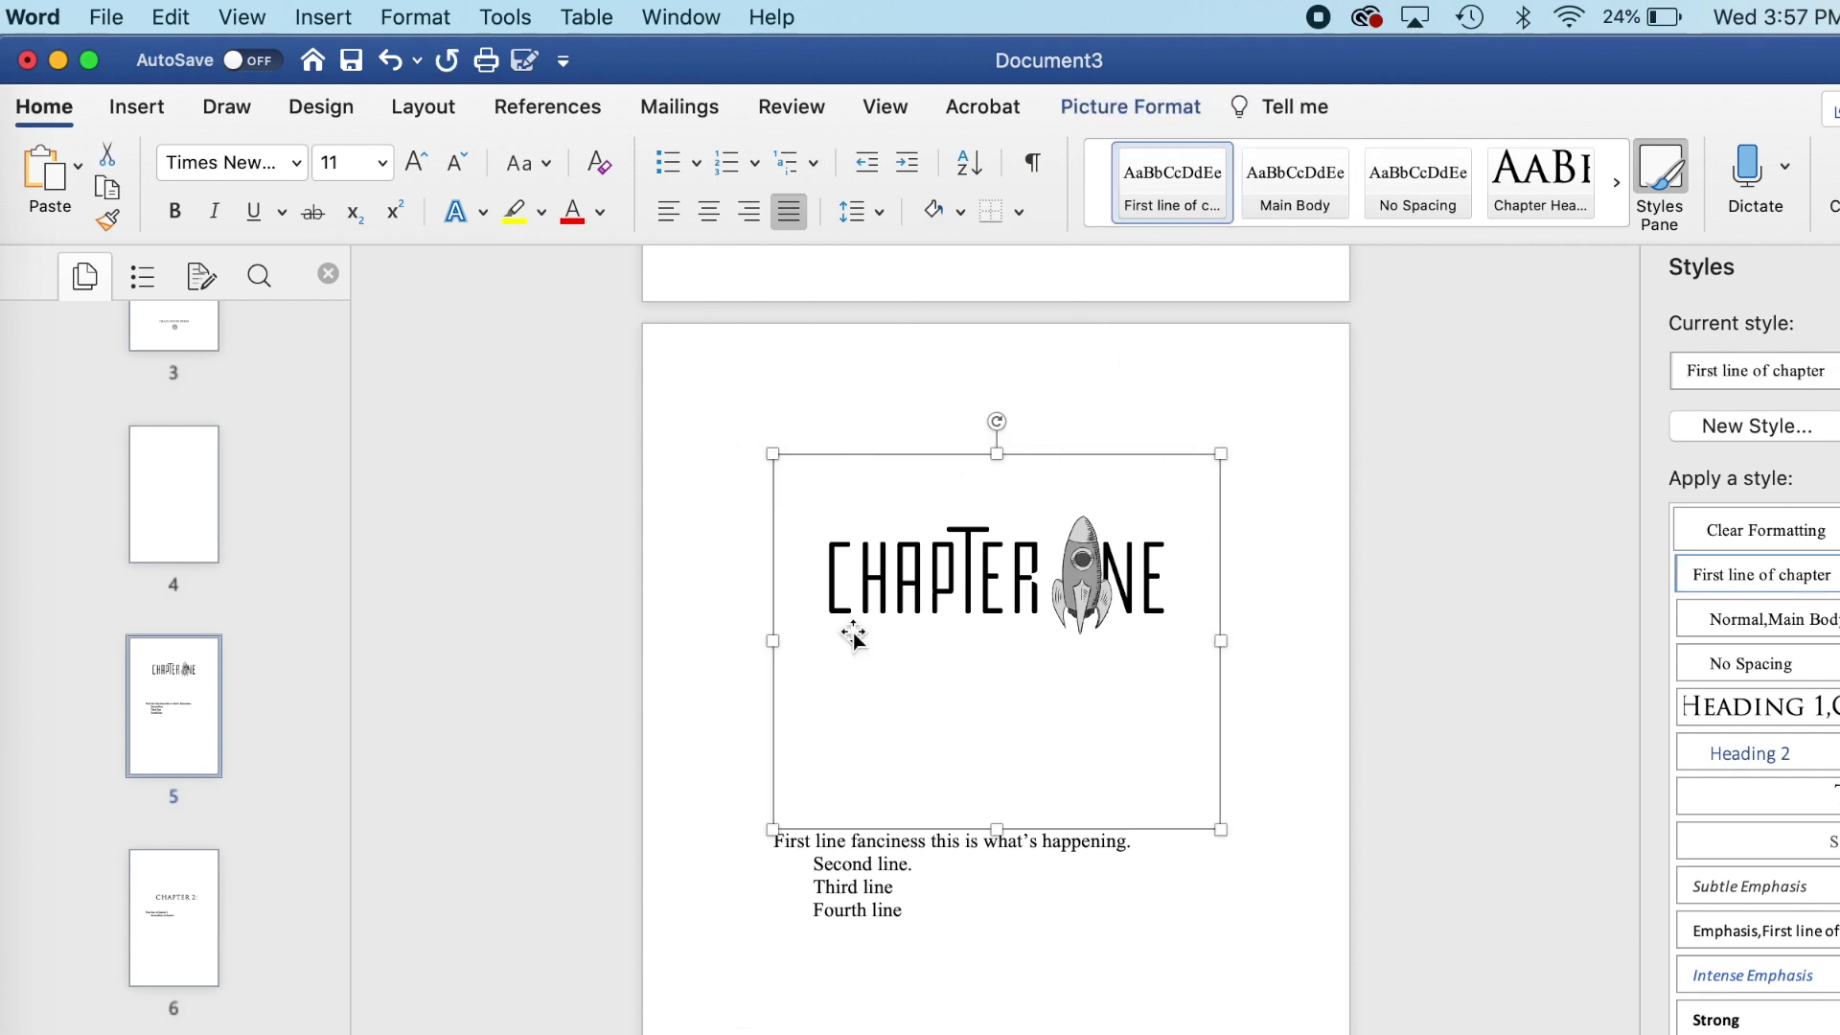
key(Escape)
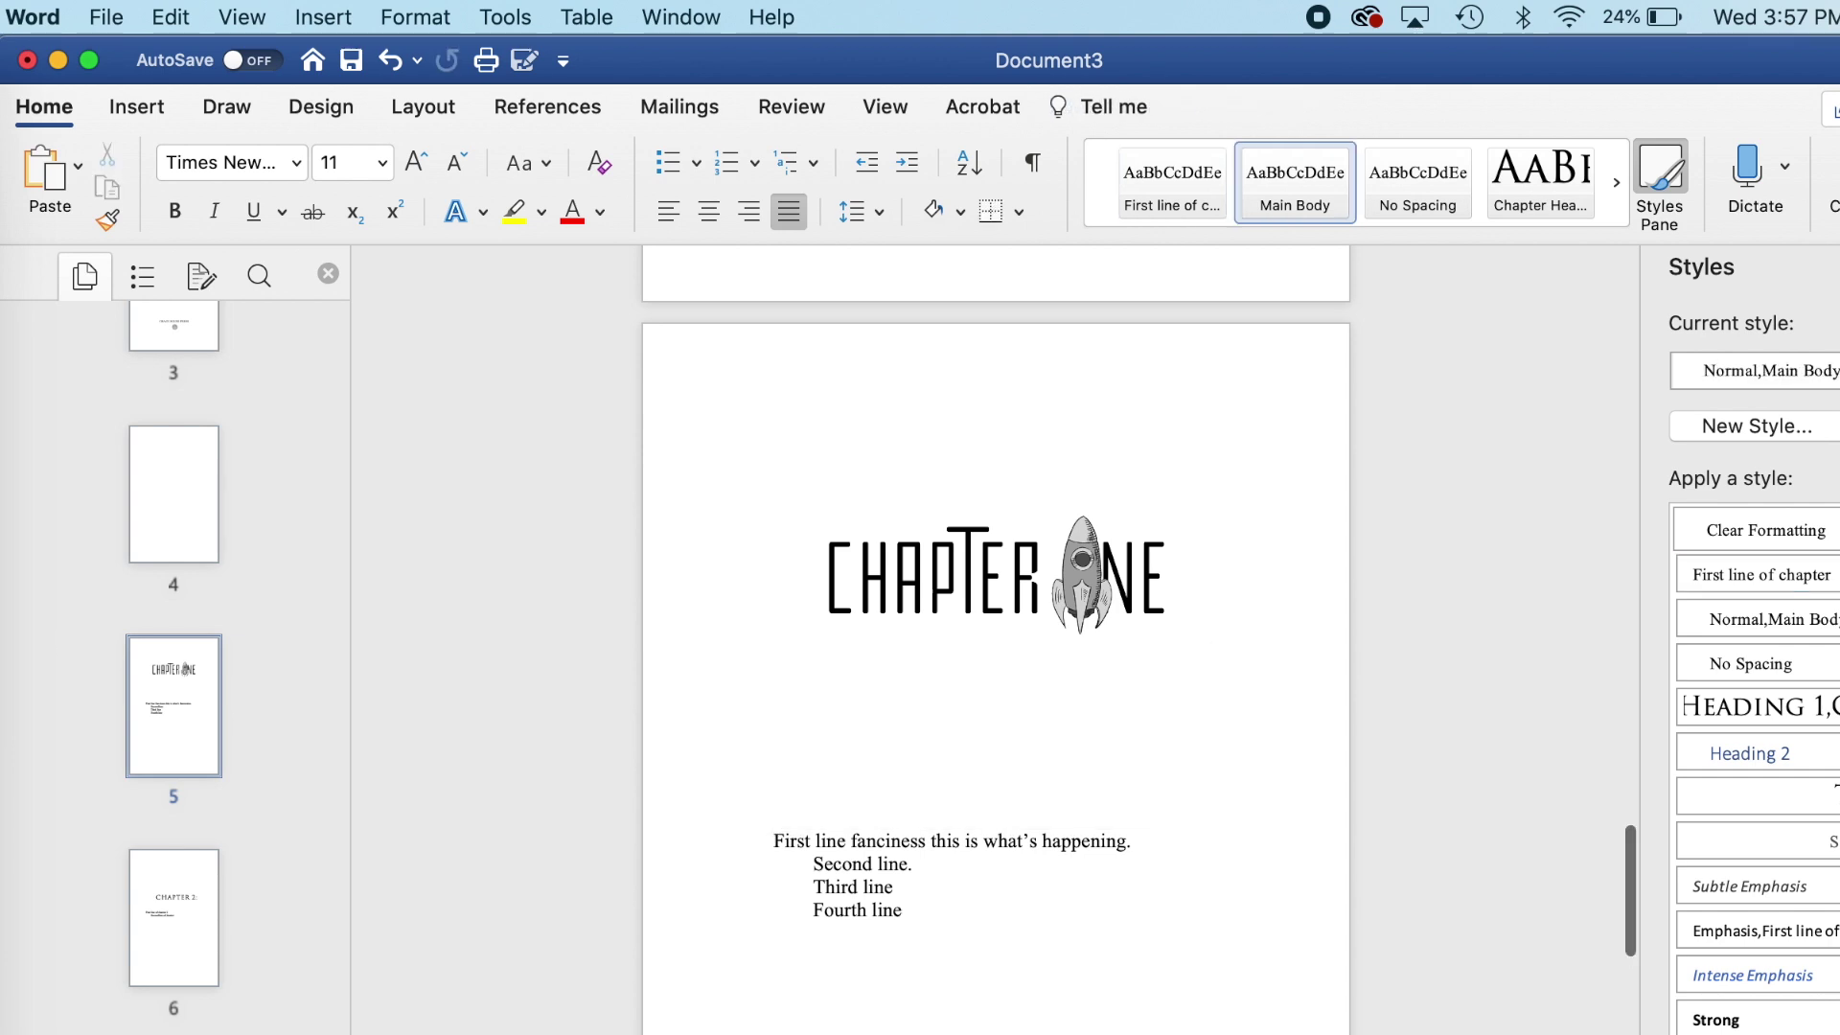
scroll(1172, 533, down, 5)
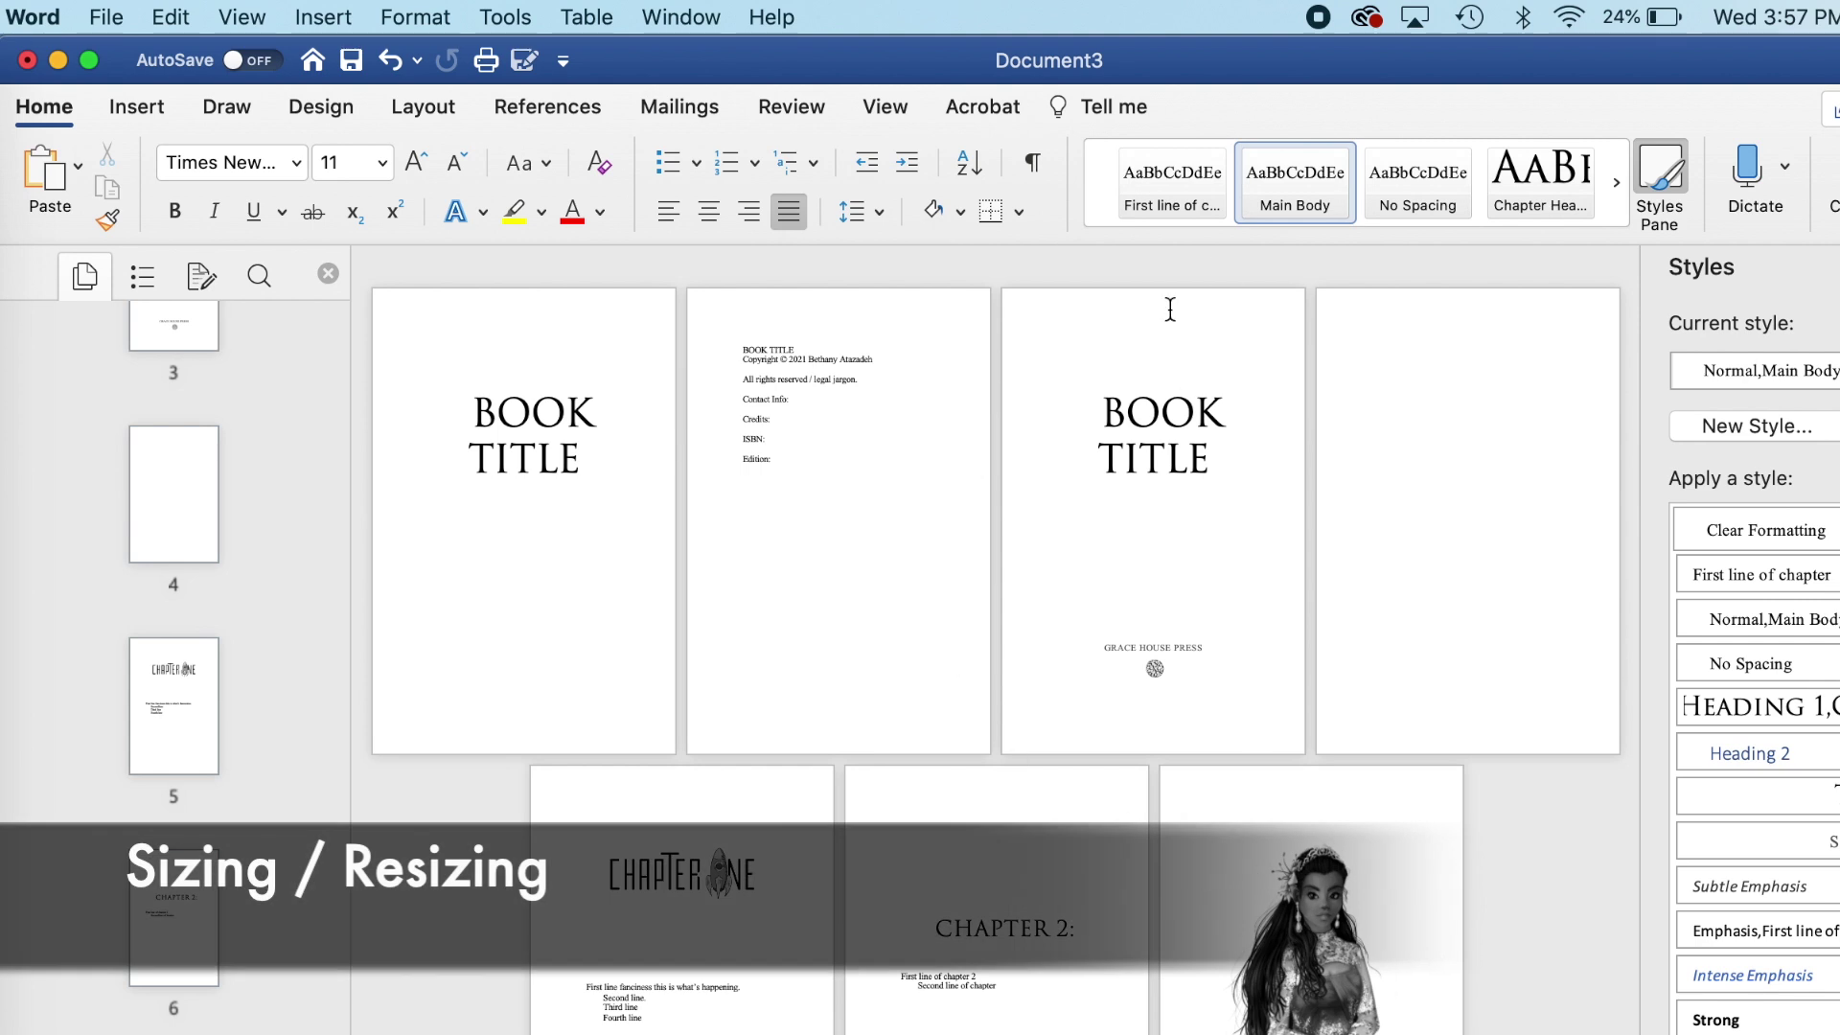
drag(780, 485, 747, 352)
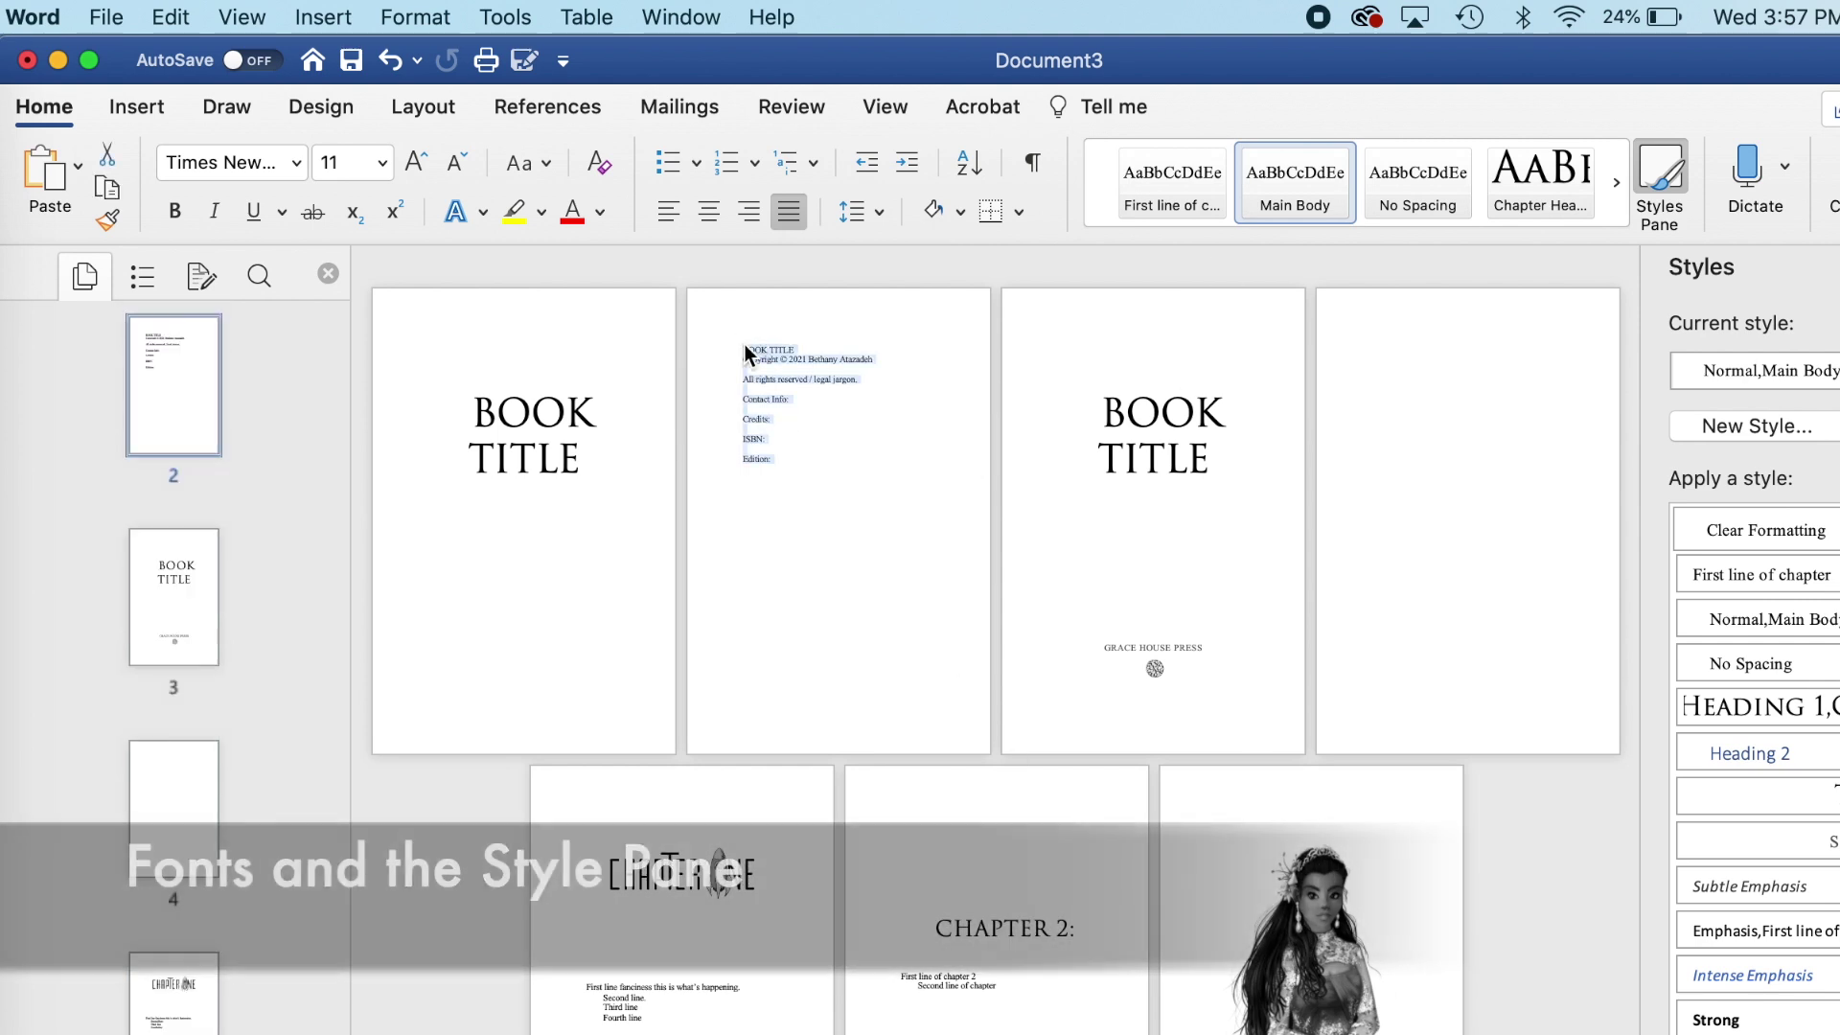
click(895, 583)
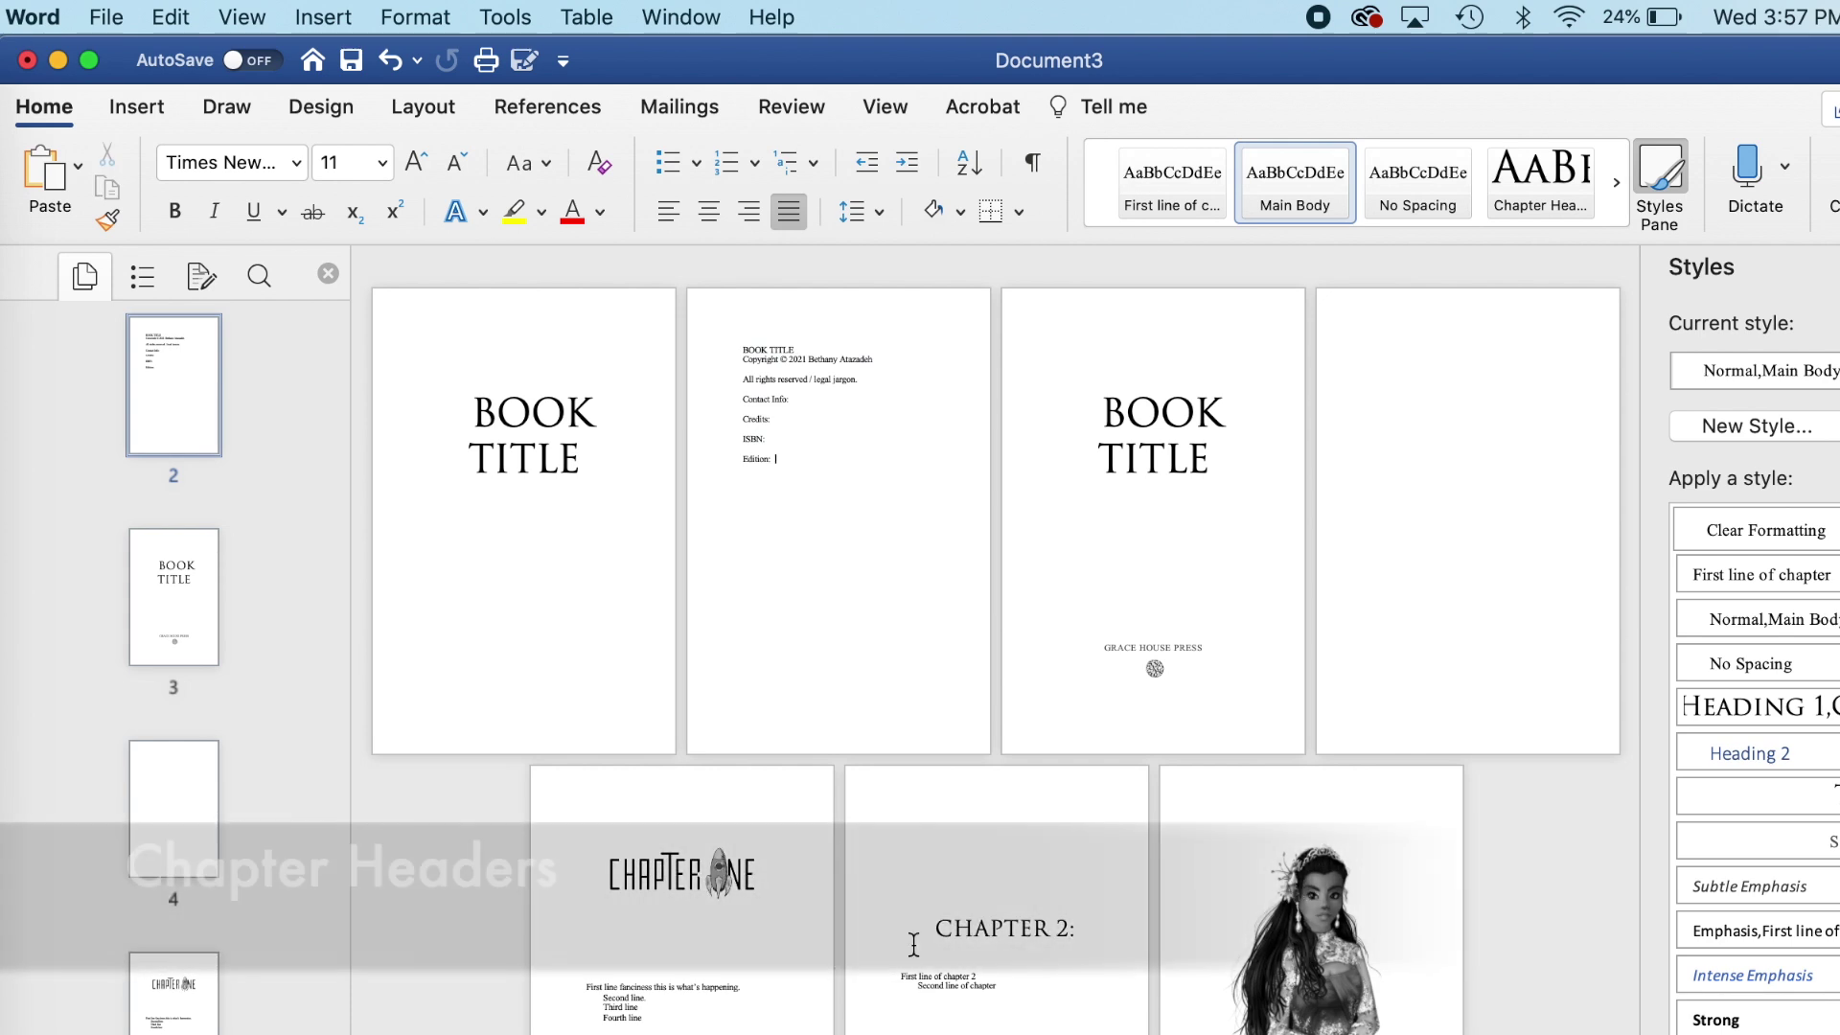
click(717, 938)
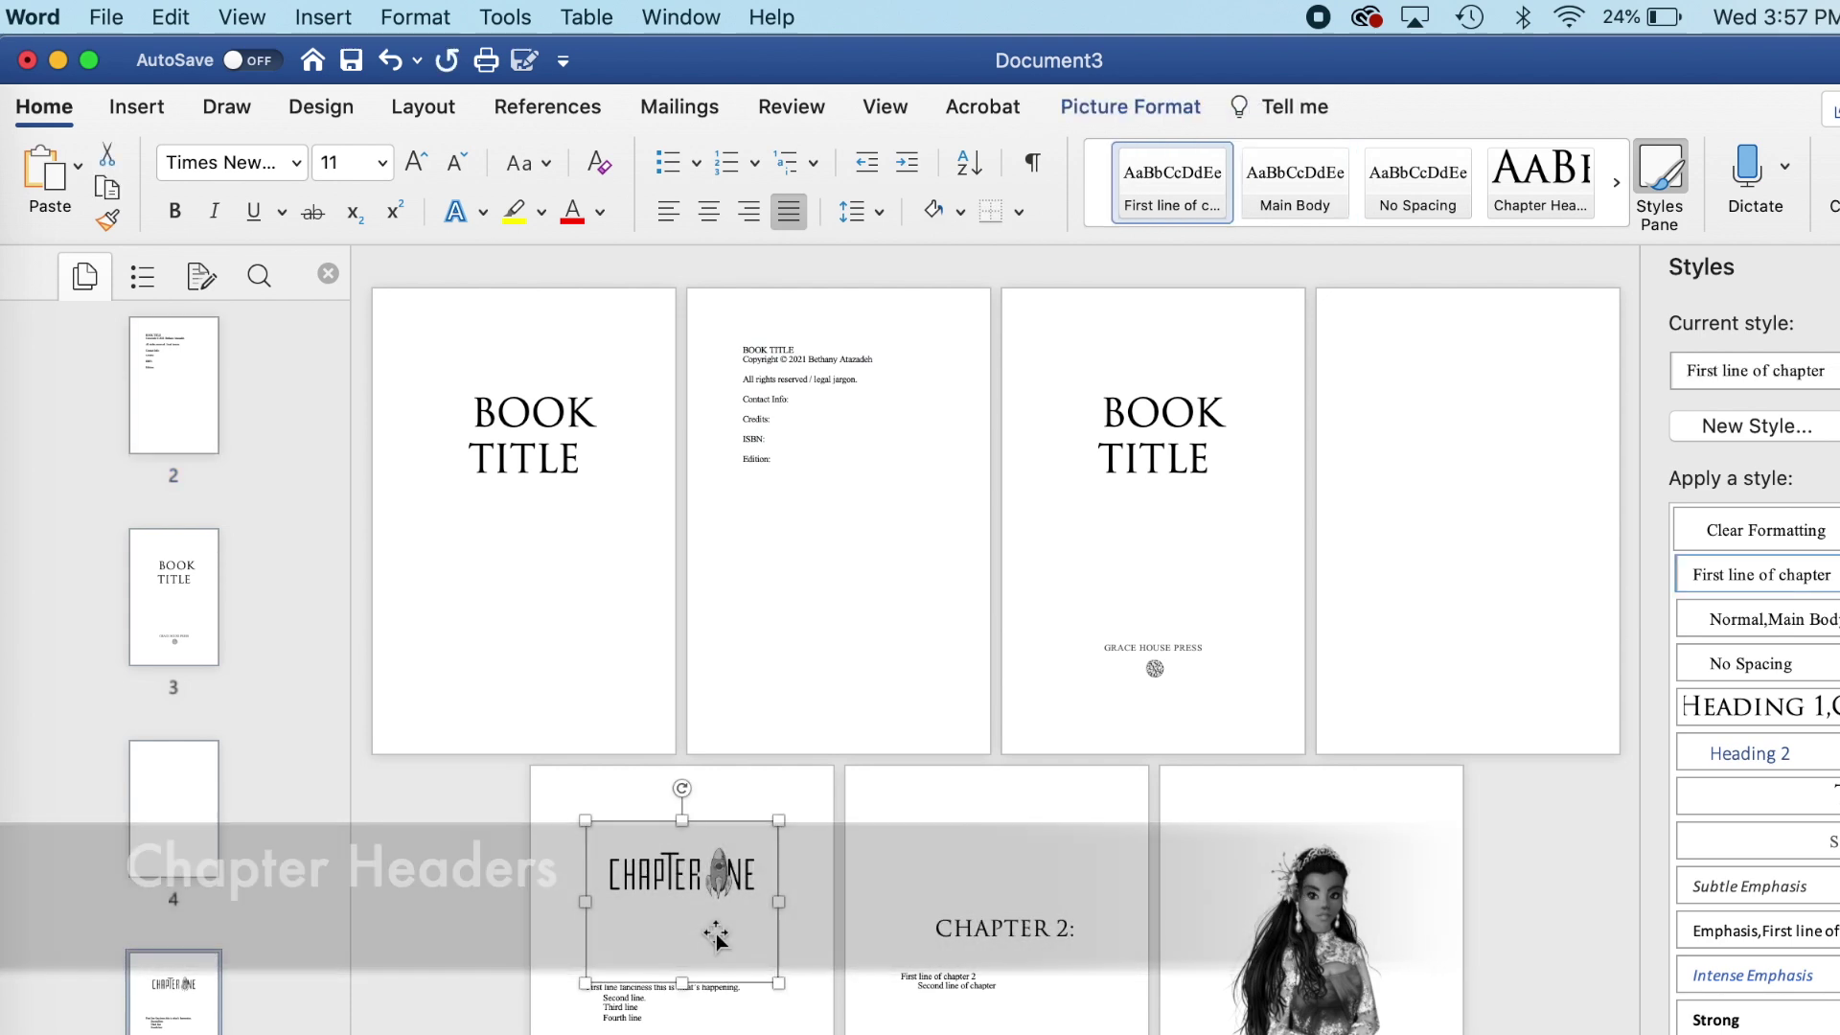
click(1145, 1001)
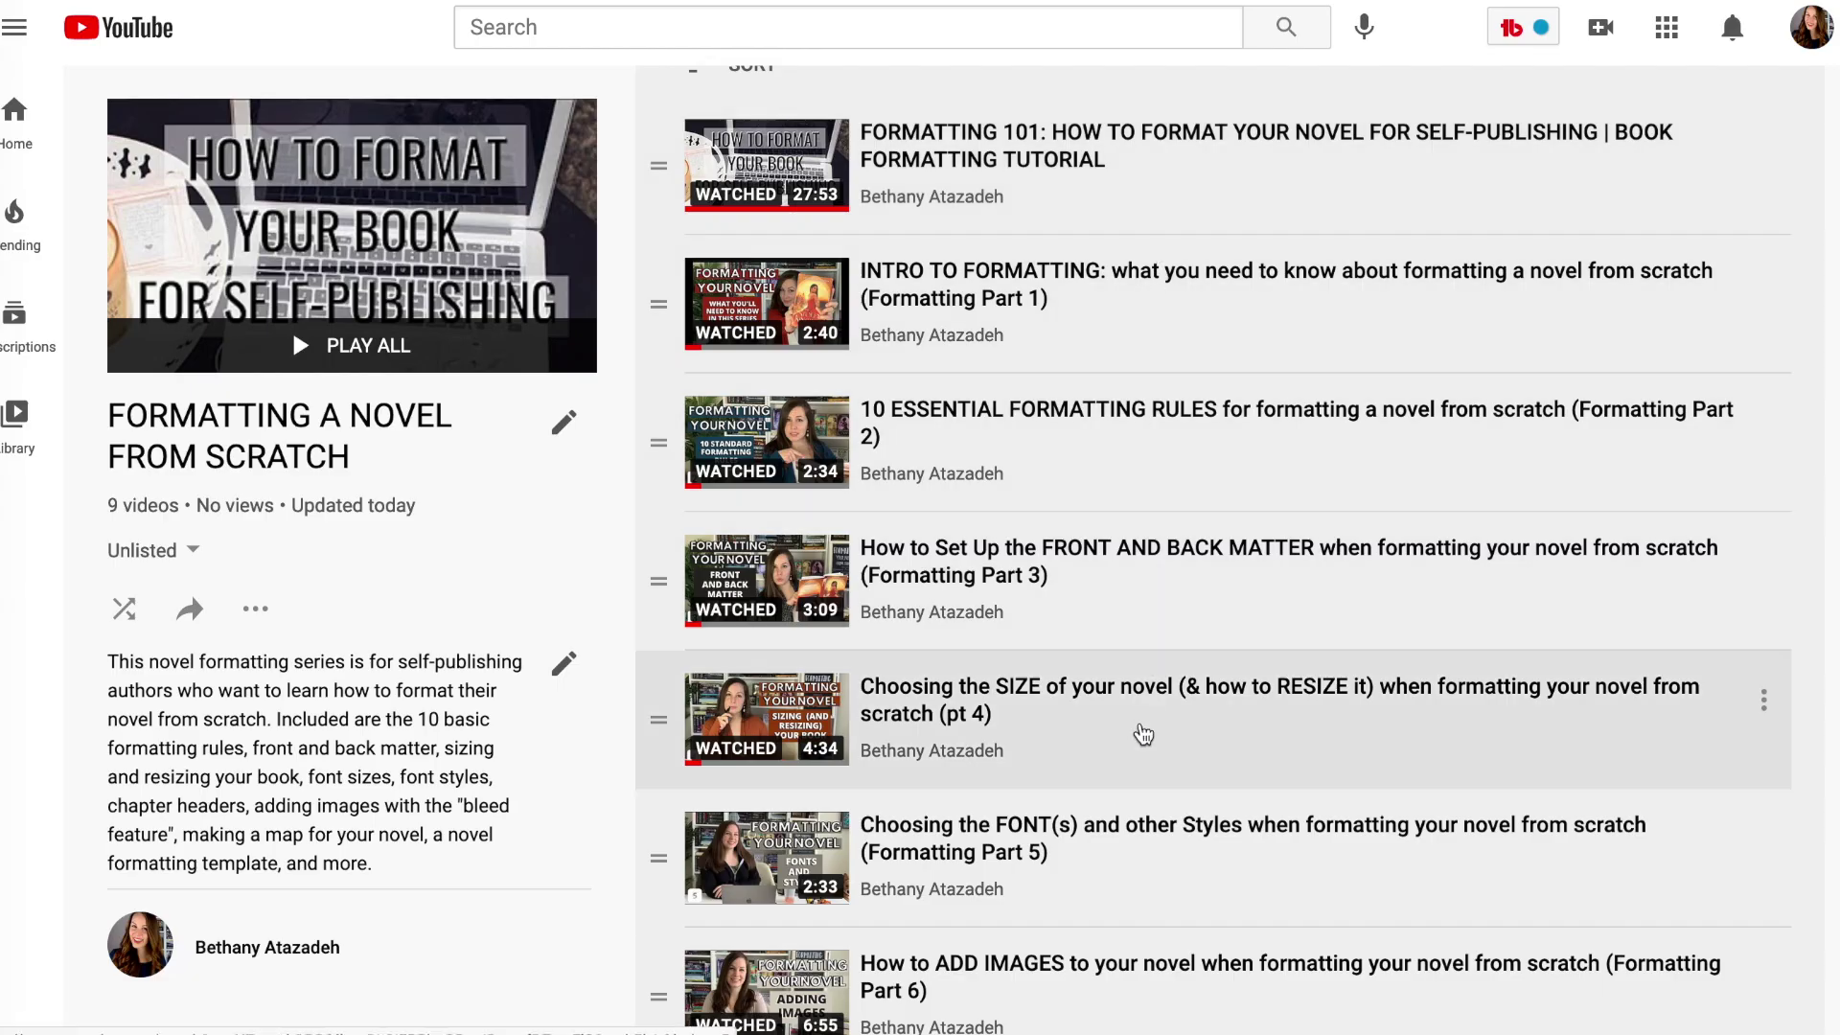
scroll(1164, 1024, down, 3)
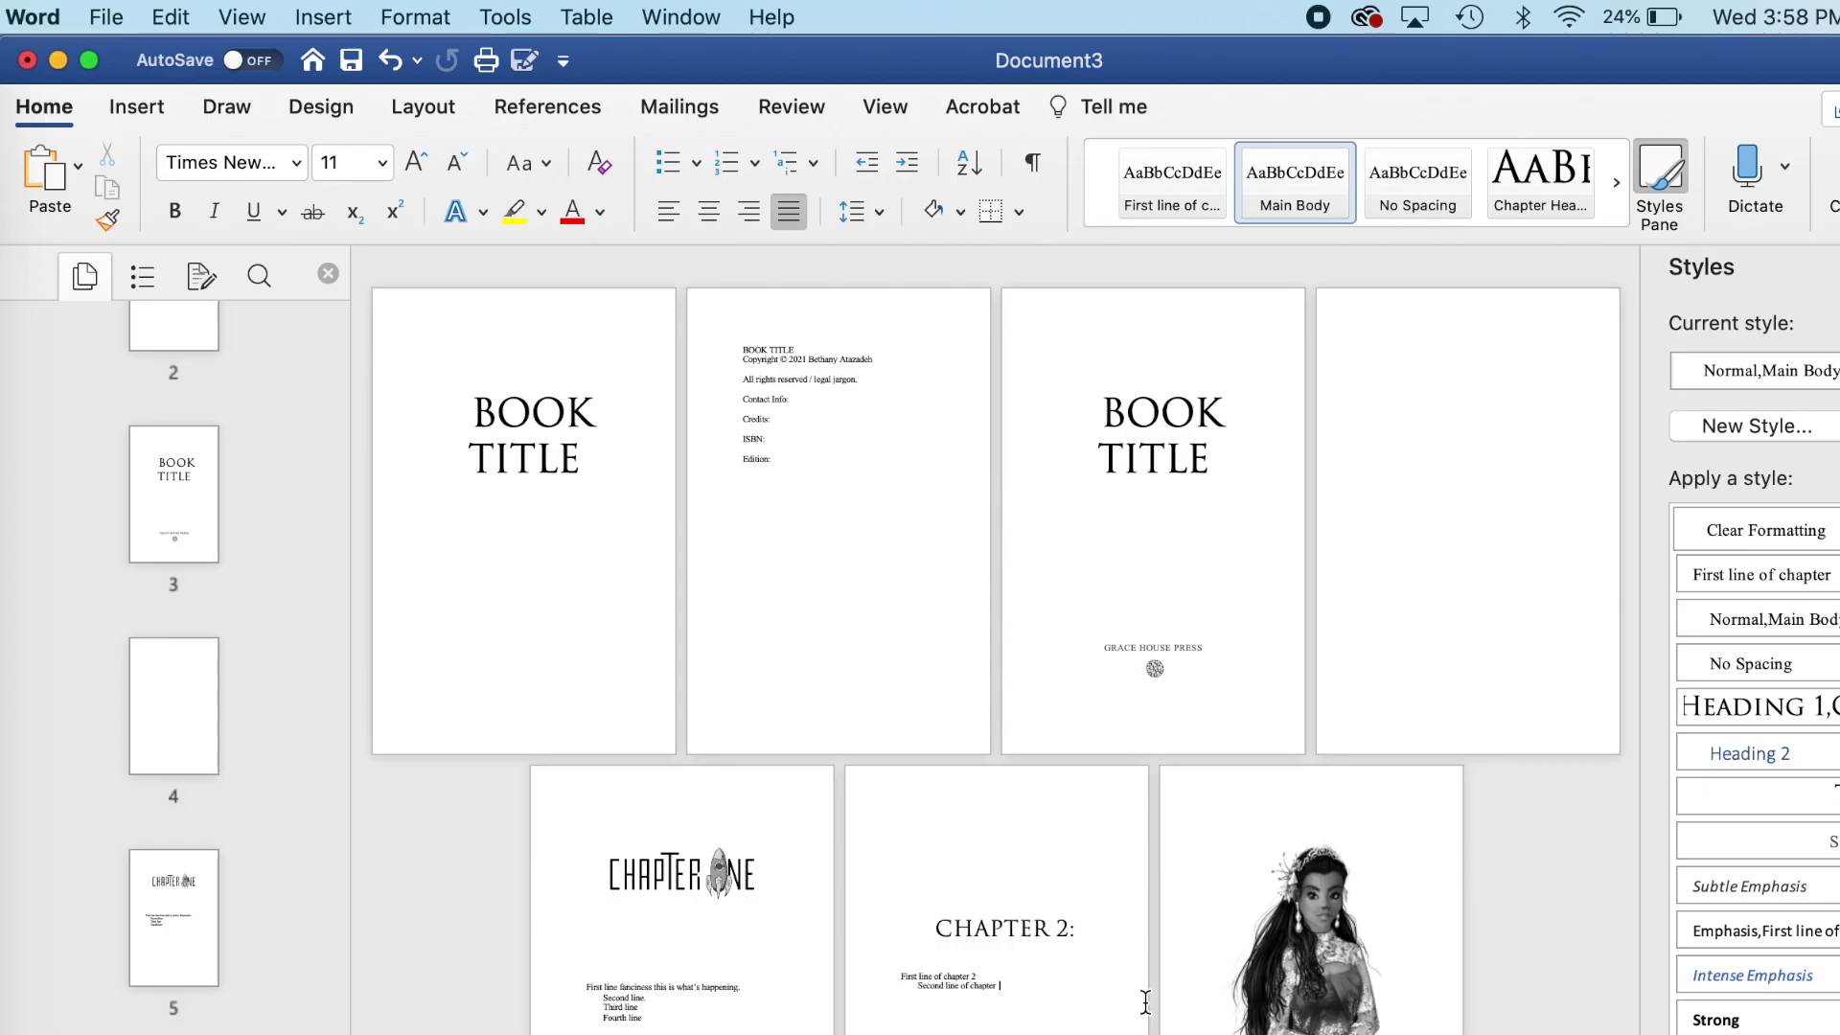